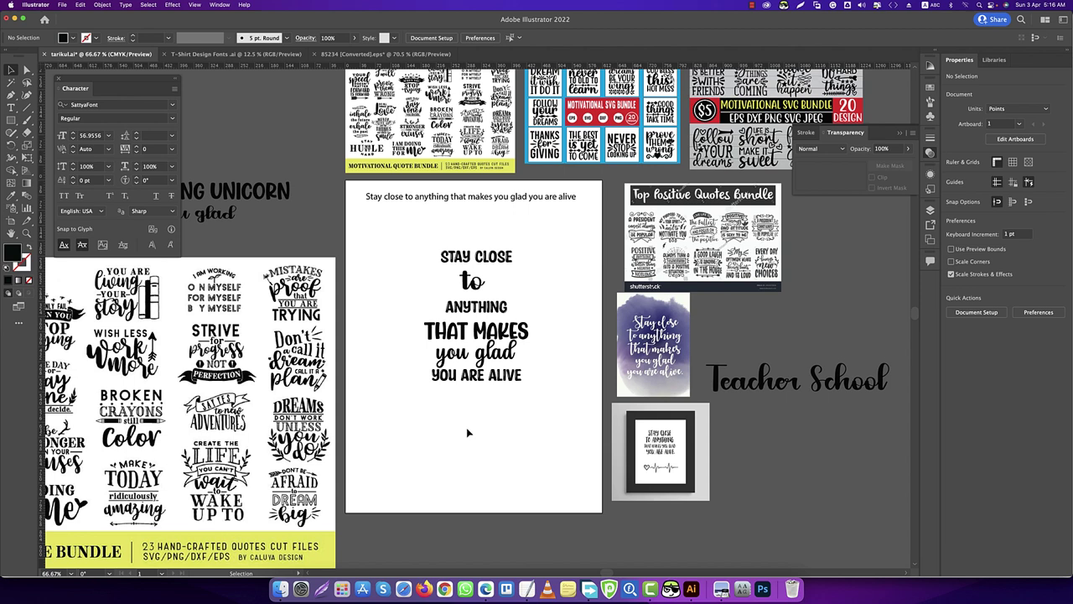
- In Illustrator, select then deselect the stacked quote text, then select the reference quote line
scroll(467, 432, "down", 1)
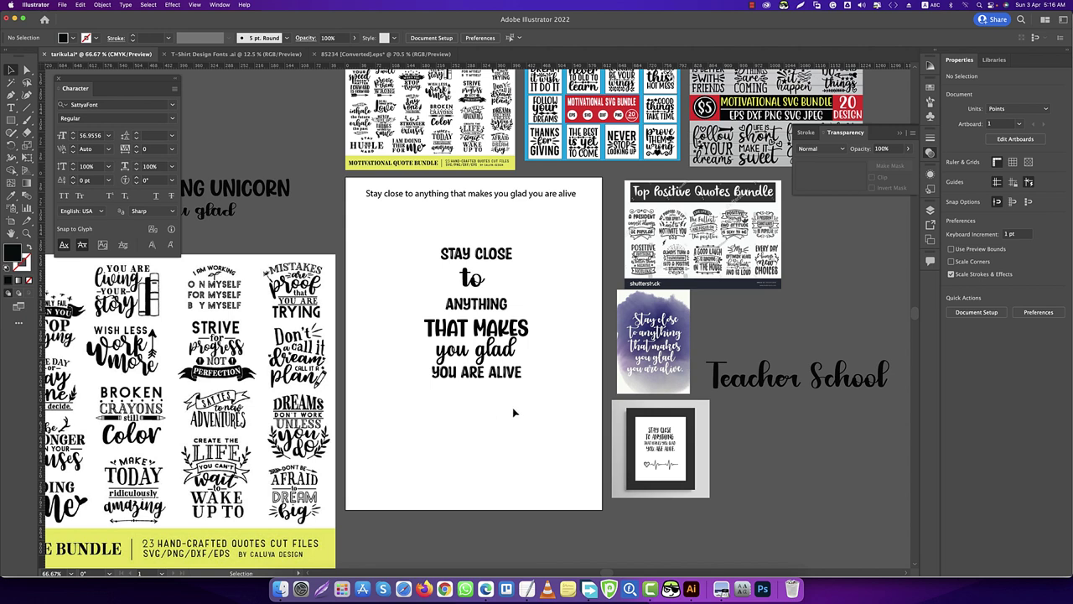
left_click_drag(549, 389, 389, 238)
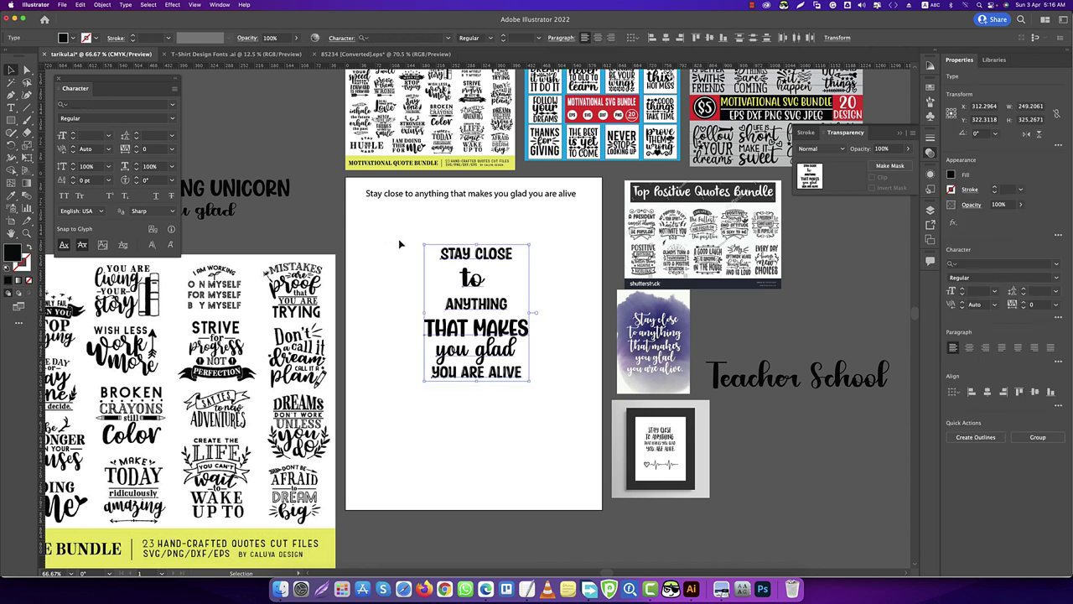
left_click(399, 244)
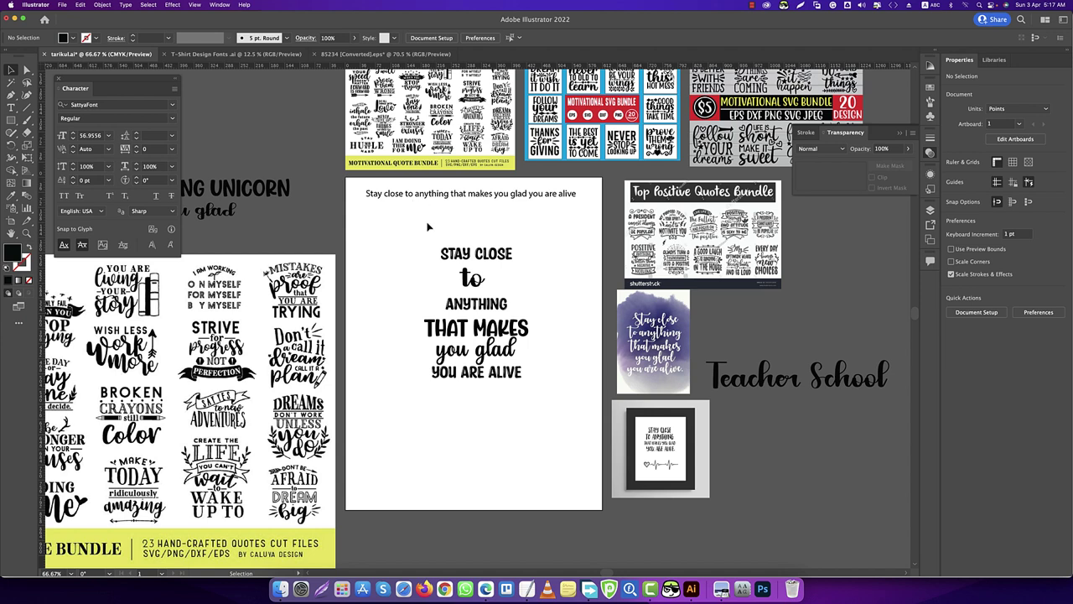
left_click(436, 194)
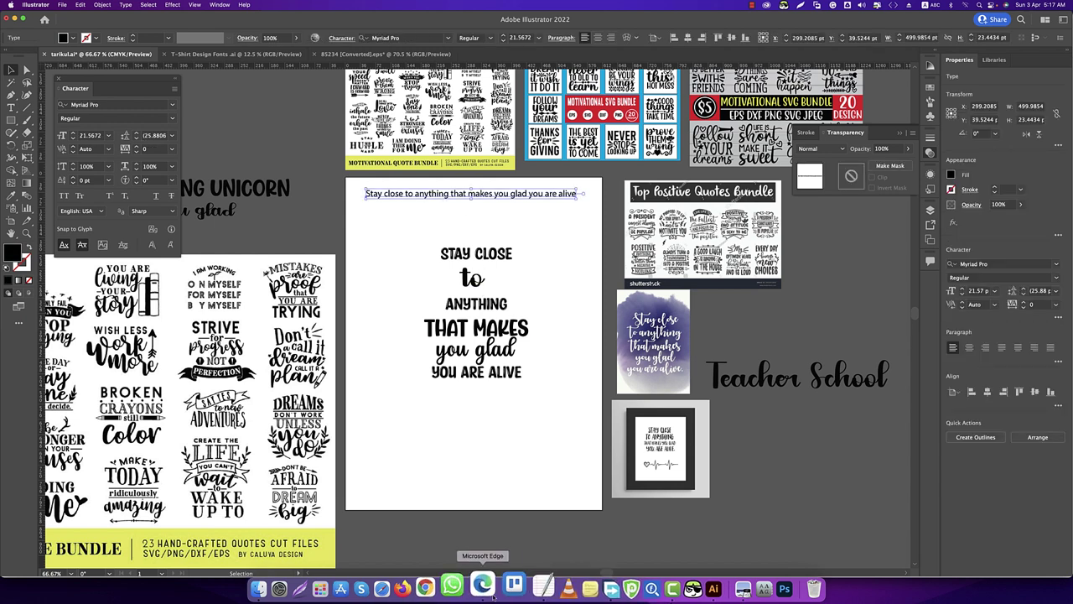
- Browse Edge's Google Images results for the quote designs, then return to Illustrator
left_click(486, 588)
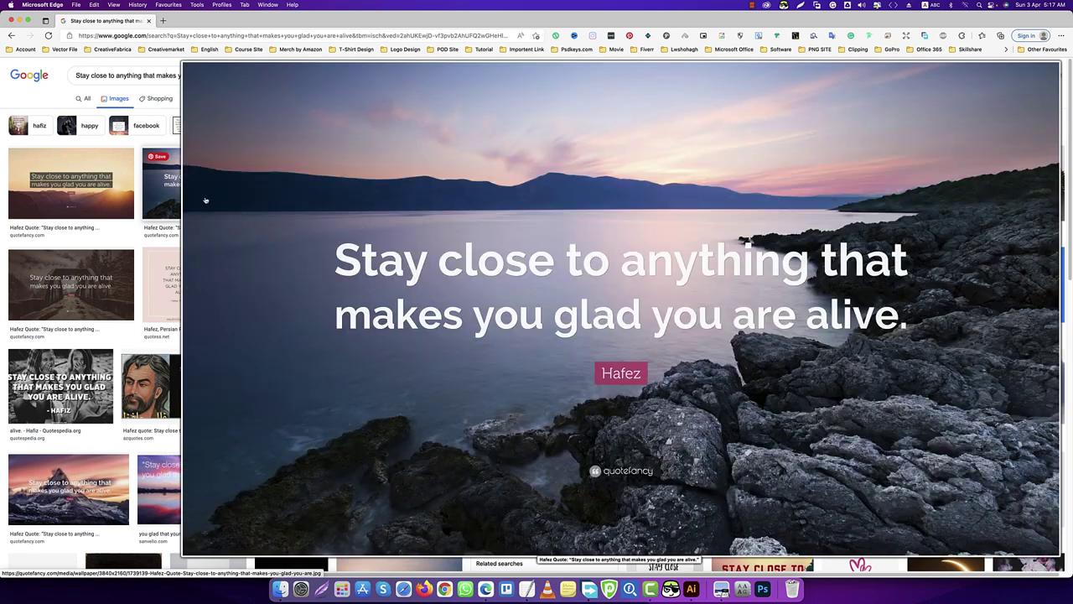
scroll(236, 354, "down", 1)
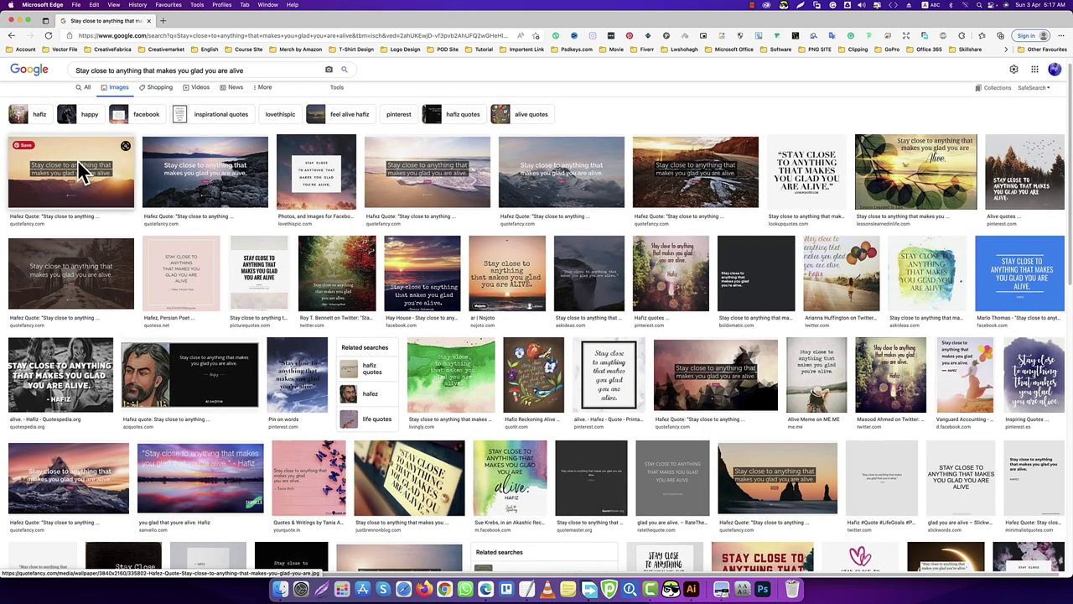
scroll(826, 264, "down", 5)
scroll(813, 272, "down", 5)
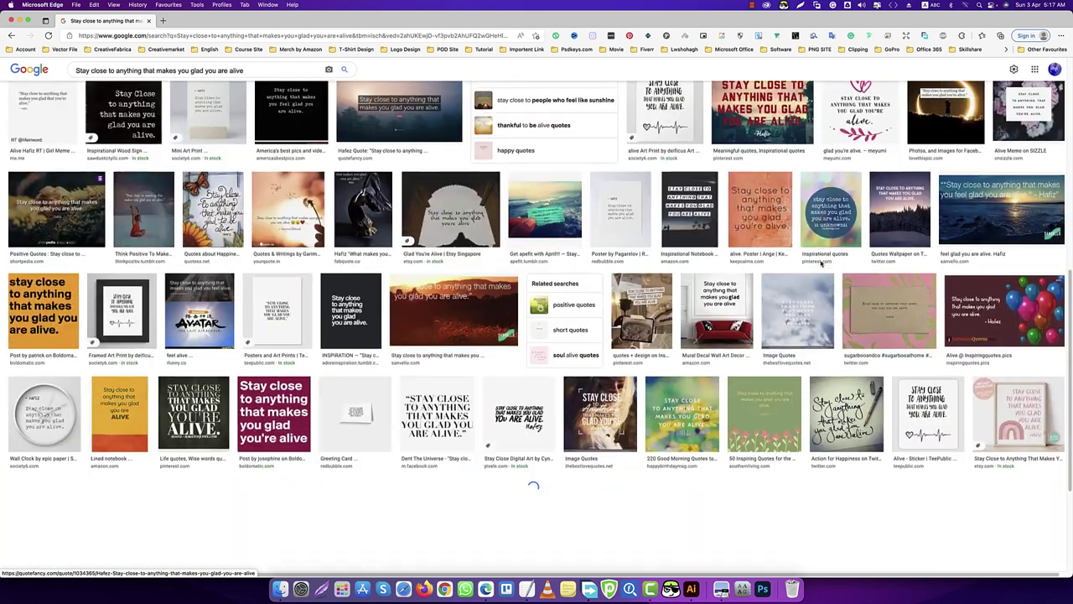
scroll(784, 289, "down", 3)
scroll(784, 290, "down", 2)
scroll(670, 378, "down", 3)
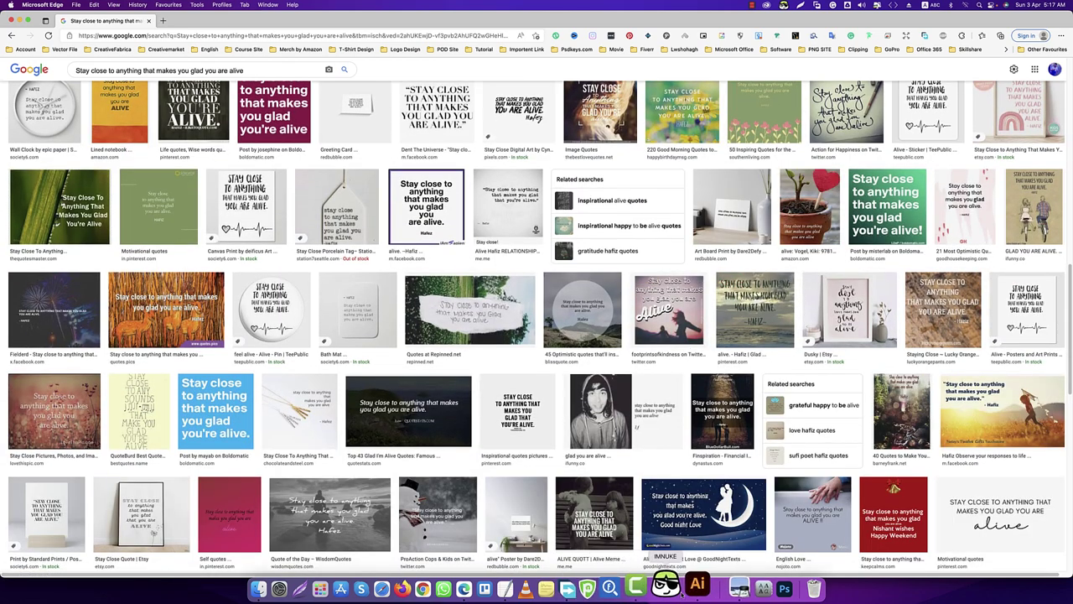
left_click(692, 587)
- Edit the reference quote line's text, then pan down onto the poster artboard
left_click(443, 203)
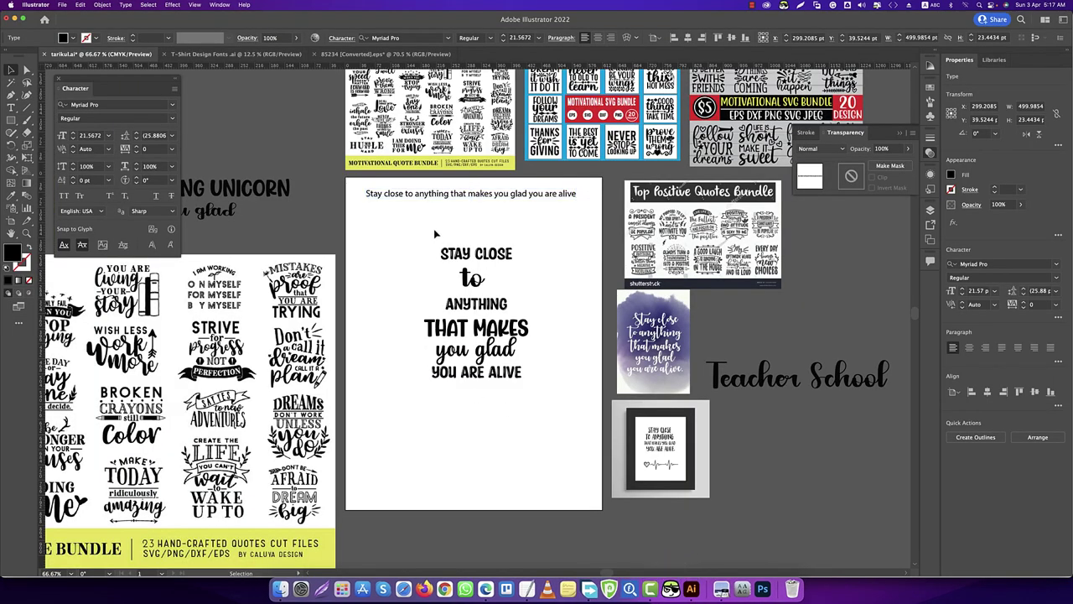
double_click(434, 196)
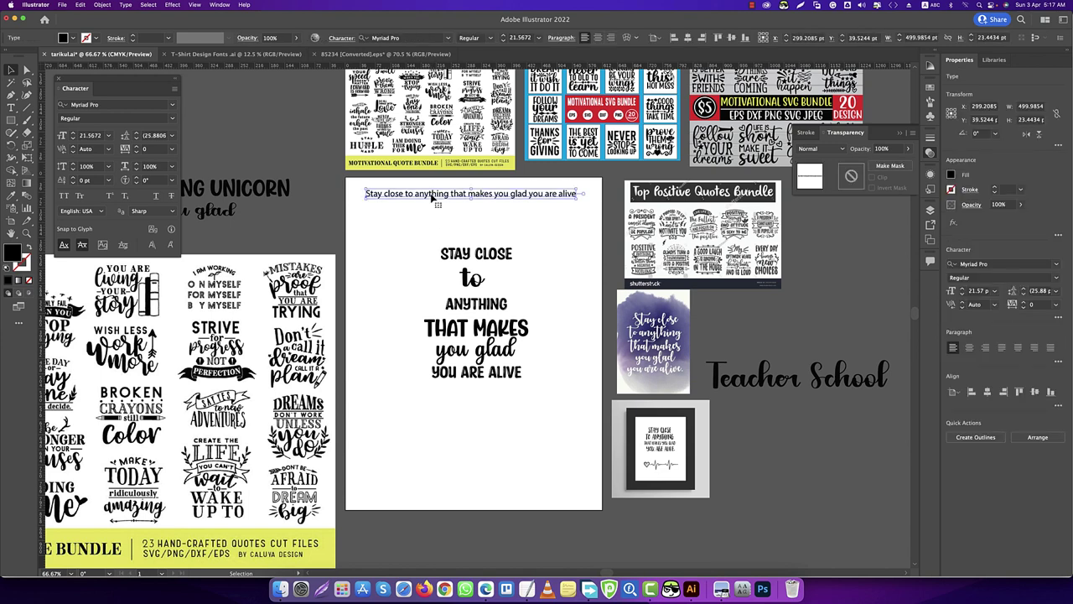
left_click(420, 222)
left_click_drag(465, 179, 460, 262)
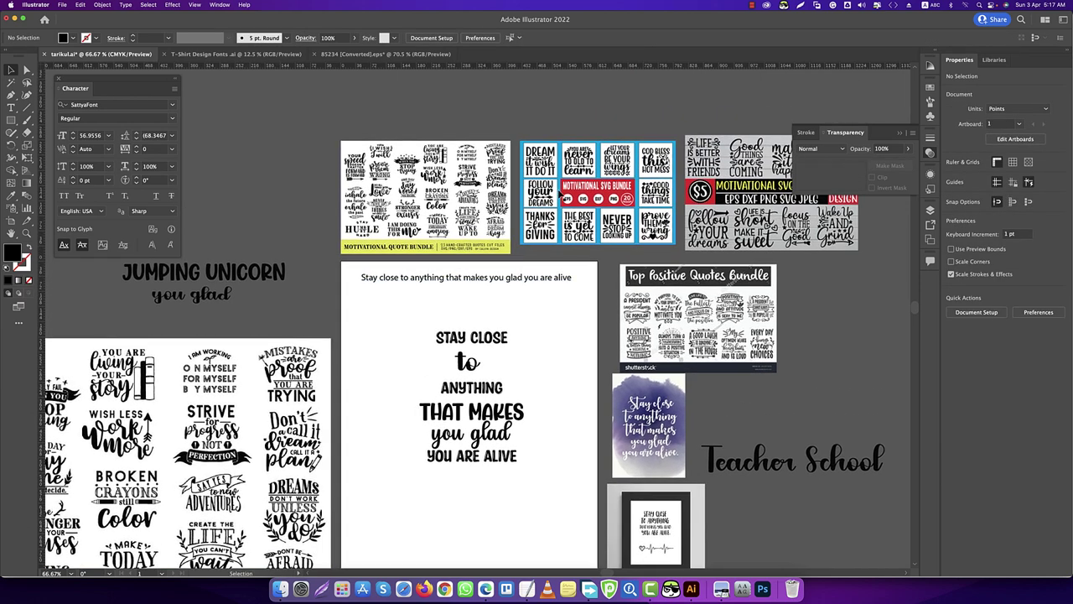
scroll(409, 180, "up", 5)
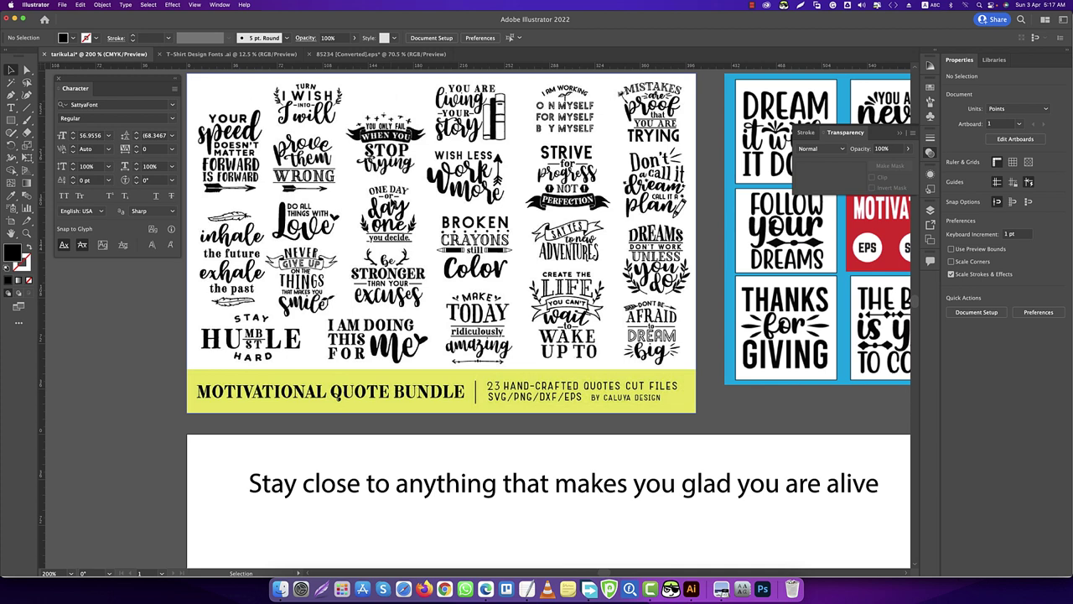
- Zoom in on the T-Shirt Design Fonts sheet, then go back to tarikul.ai and the Font Use notes
left_click(230, 55)
key("super+equal")
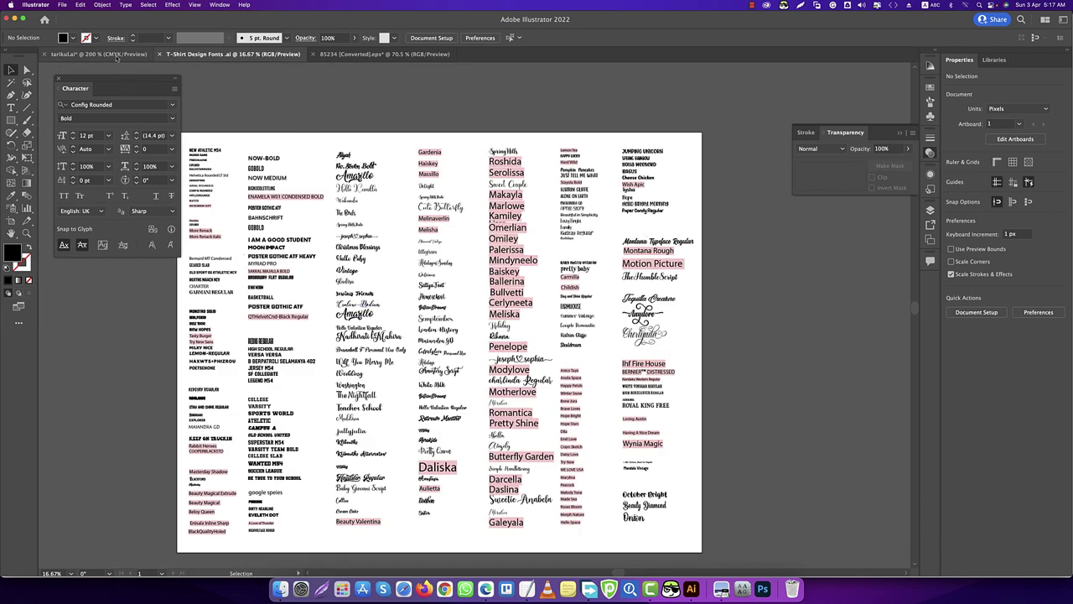
left_click(117, 56)
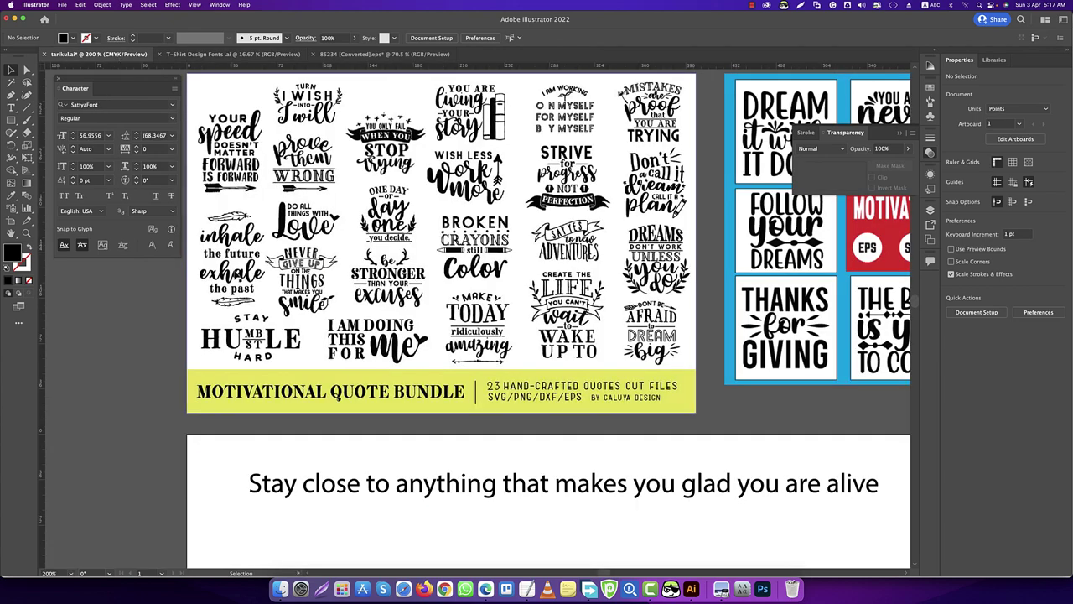
scroll(347, 382, "down", 4)
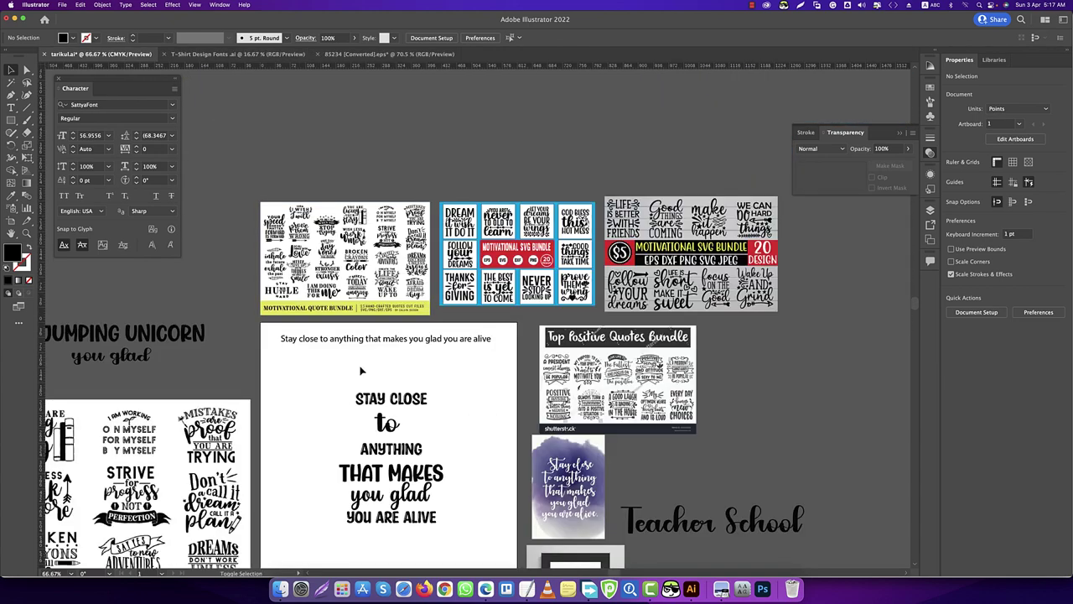
scroll(363, 369, "up", 2)
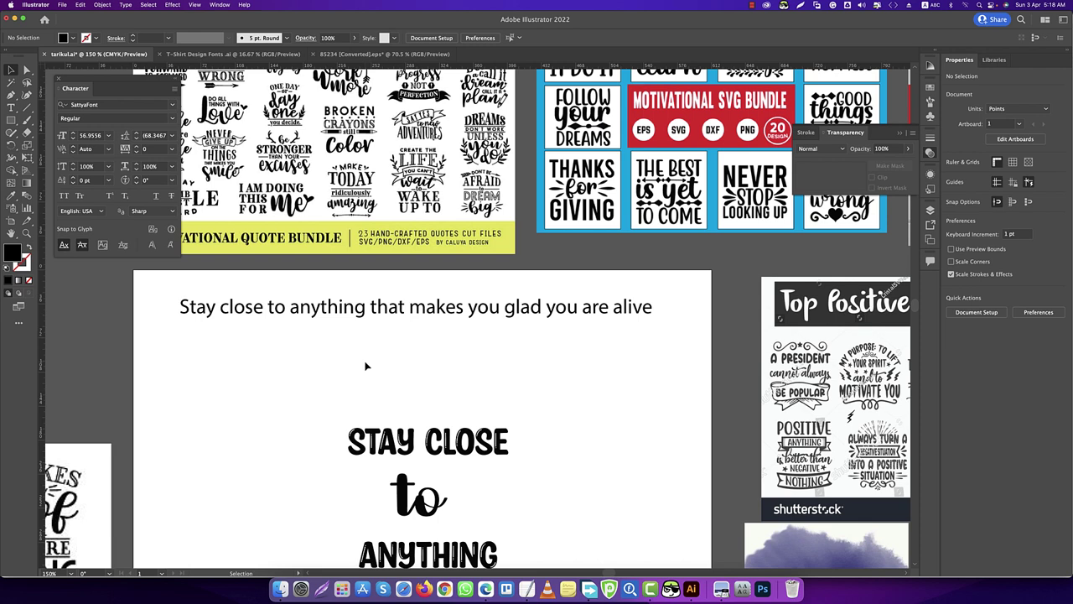
scroll(374, 363, "down", 3)
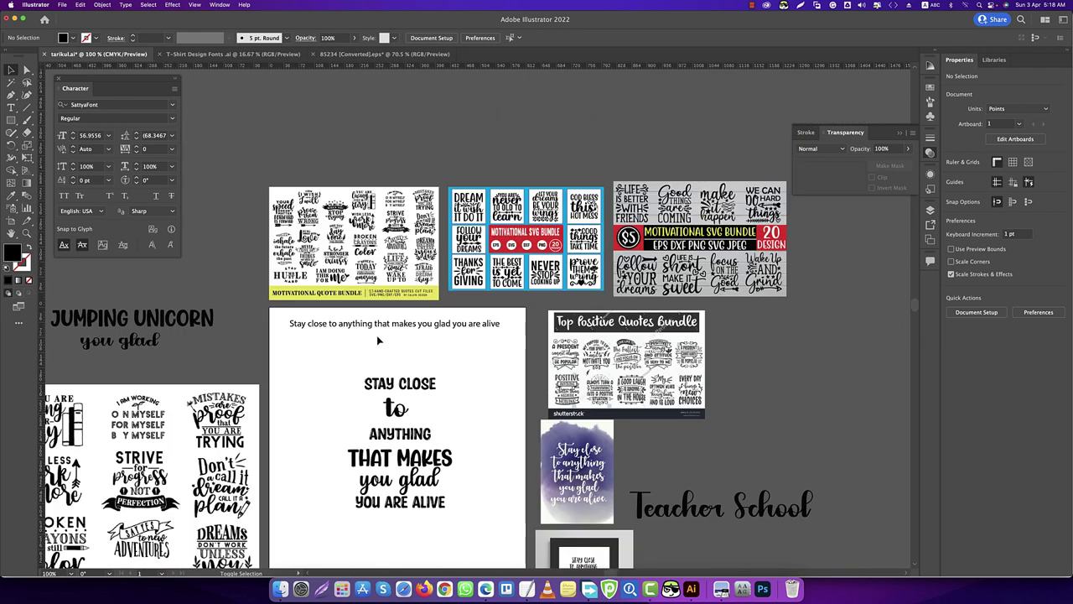
scroll(377, 401, "up", 2)
left_click(525, 587)
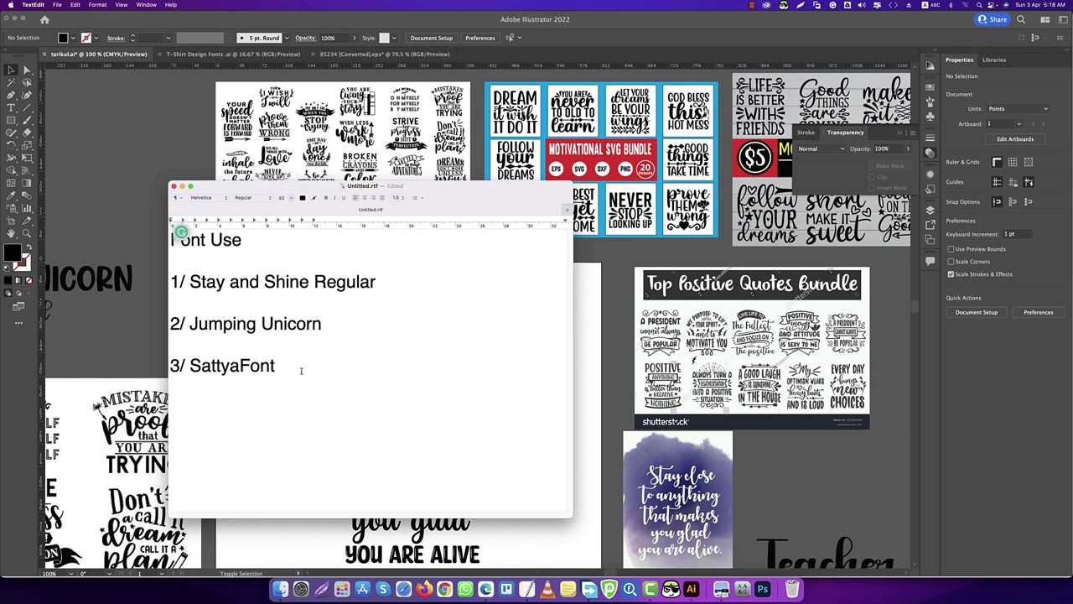
- Highlight Stay and Shine Regular, Jumping Unicorn and SattyaFont, move the note aside, and close it
left_click_drag(363, 366, 170, 285)
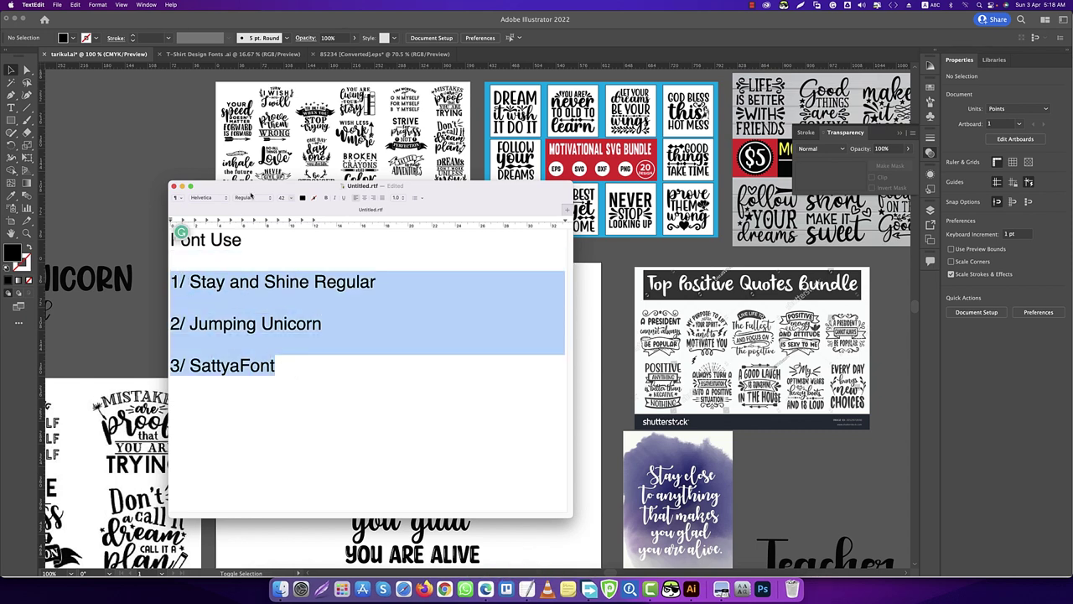
left_click_drag(250, 195, 410, 216)
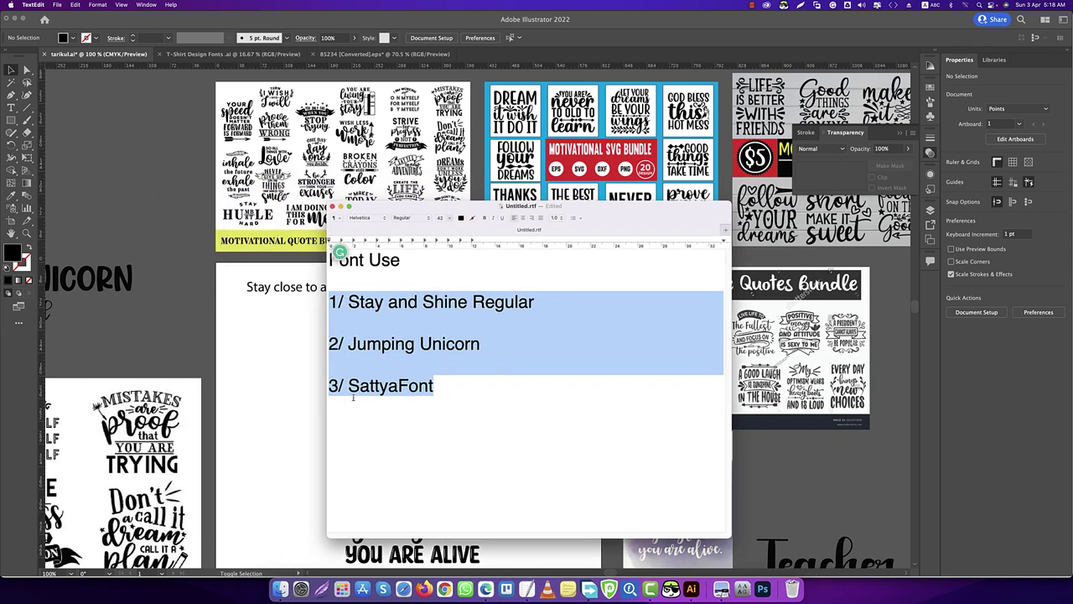
left_click(283, 405)
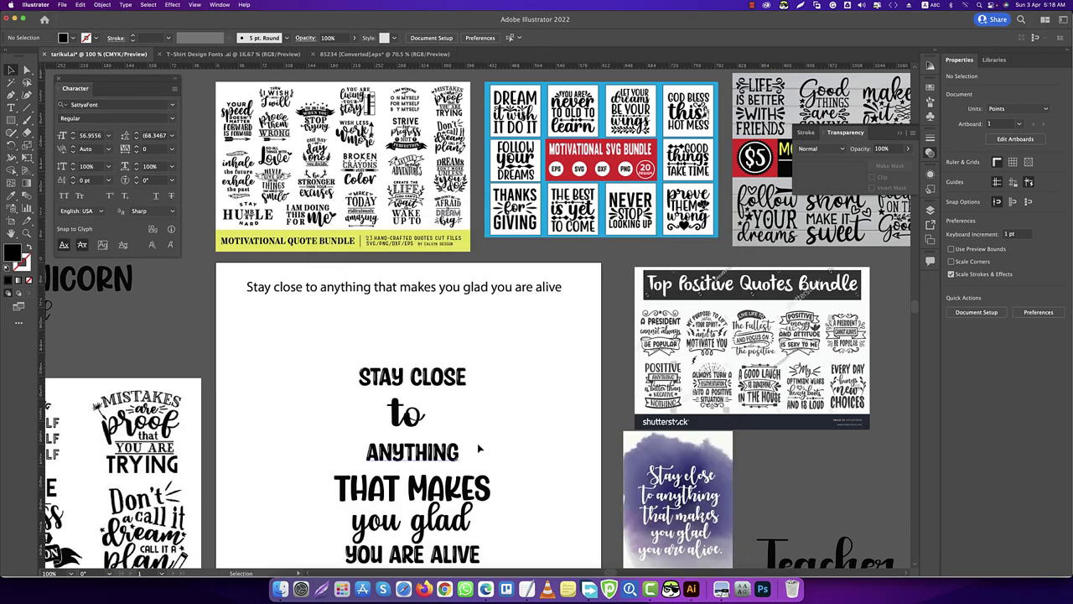
- Pan across the artboards and select the Motivational and Top Positive Quotes Bundle images
scroll(369, 375, "down", 2)
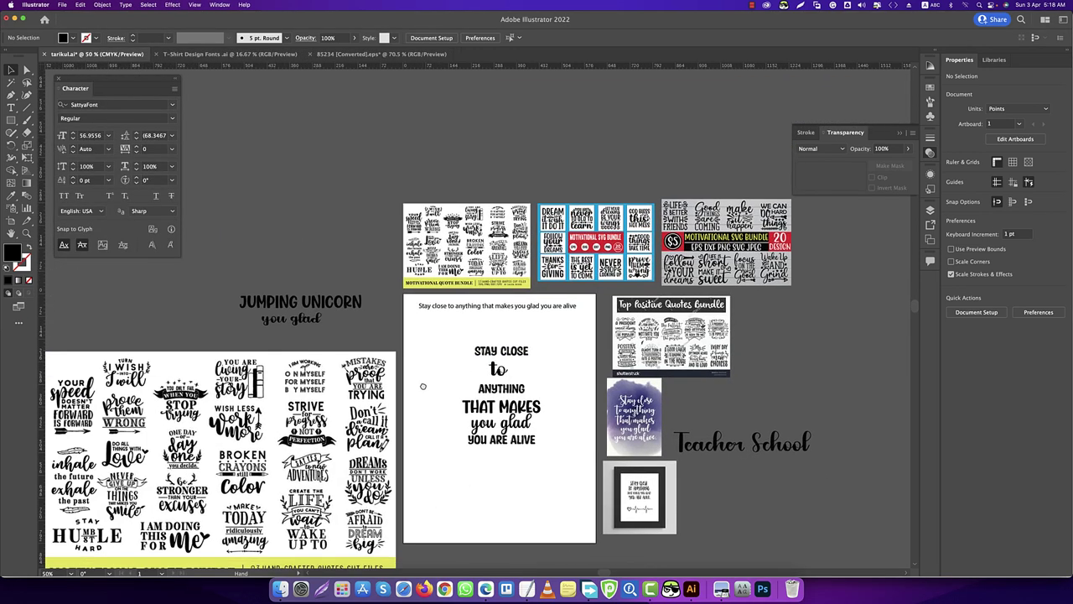
left_click_drag(317, 364, 446, 324)
scroll(446, 323, "down", 2)
scroll(446, 324, "left", 2)
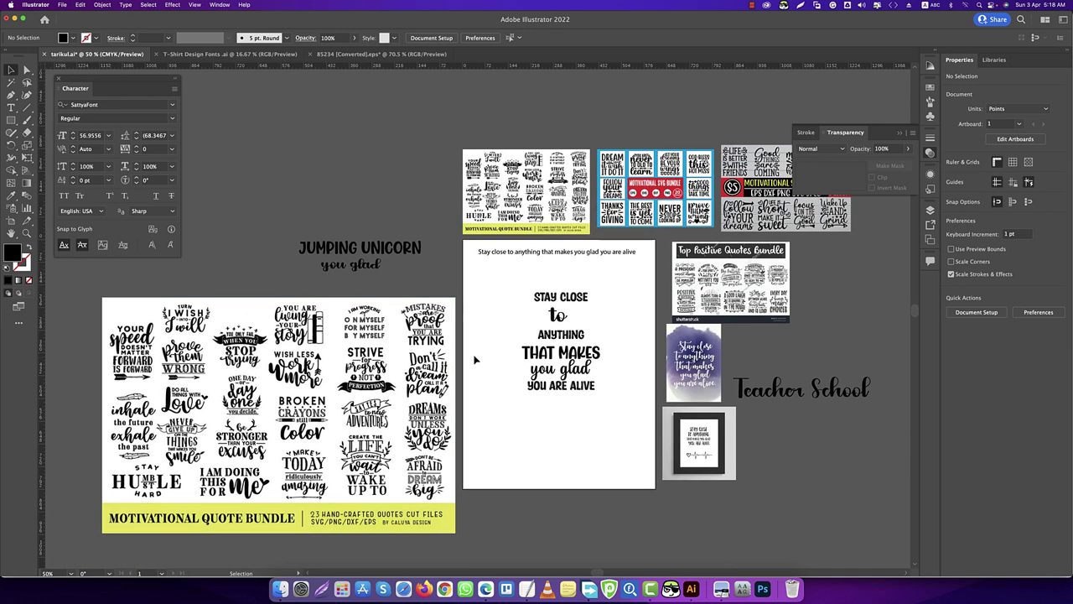
left_click(332, 391)
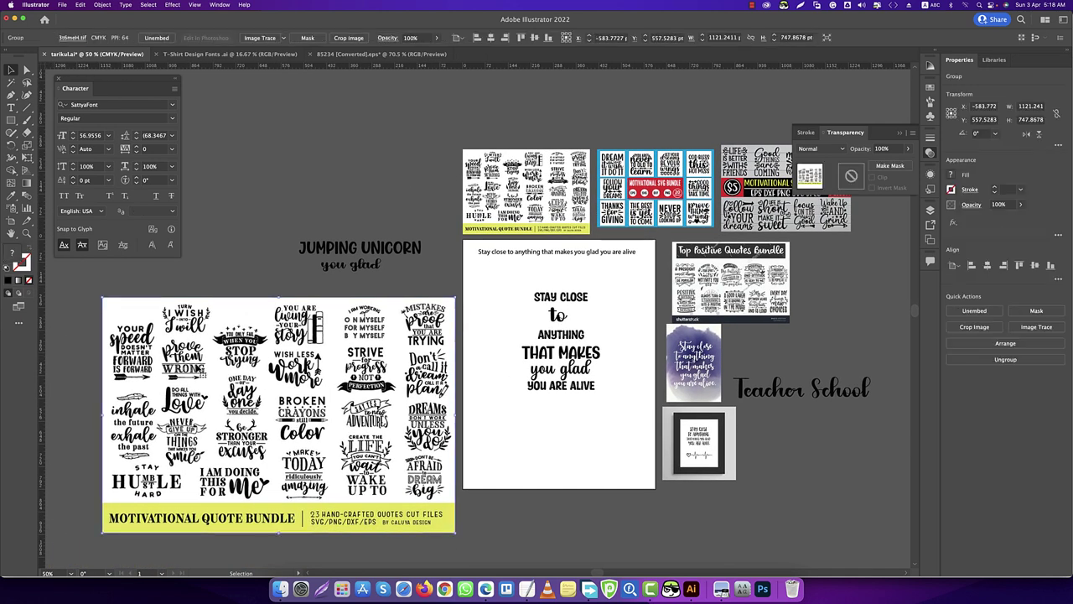
left_click(689, 275)
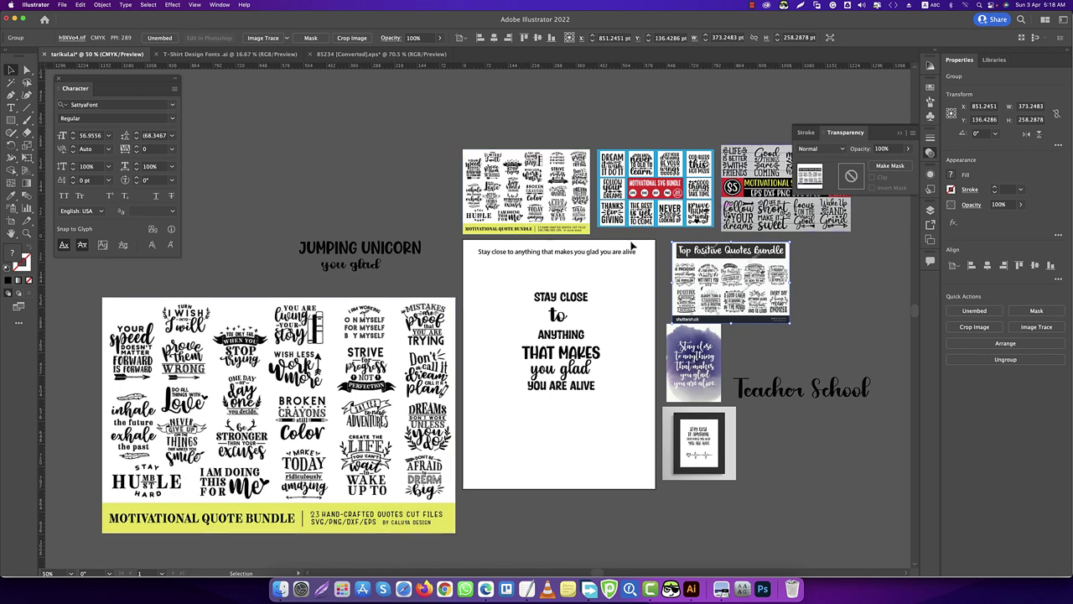
- Select the stacked STAY CLOSE quote text, then bring up T-Shirt Design Fonts.ai
scroll(317, 395, "up", 2)
scroll(315, 400, "down", 1)
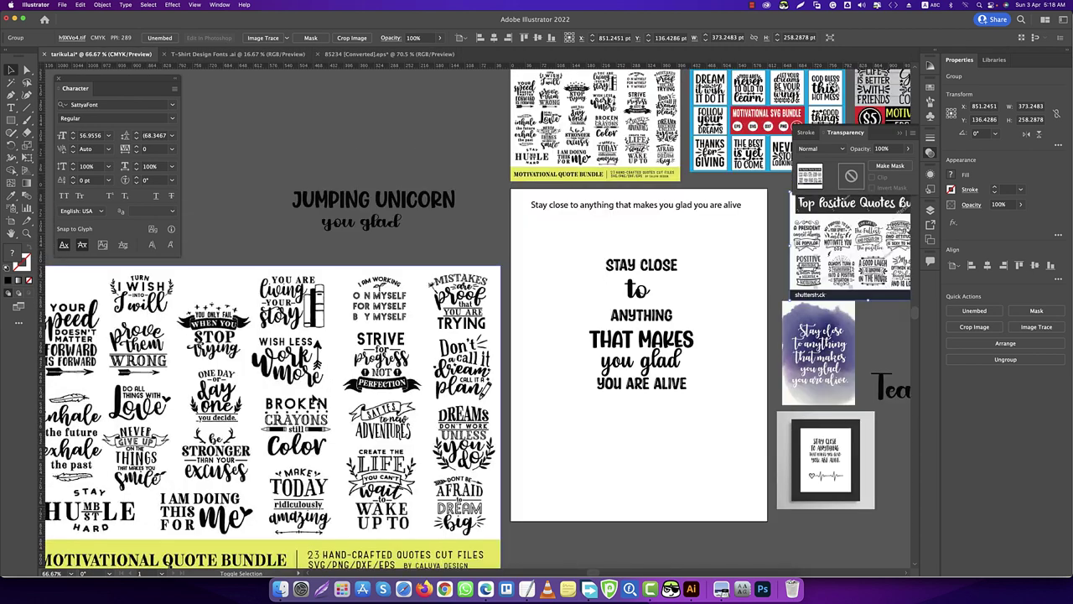
scroll(315, 400, "down", 1)
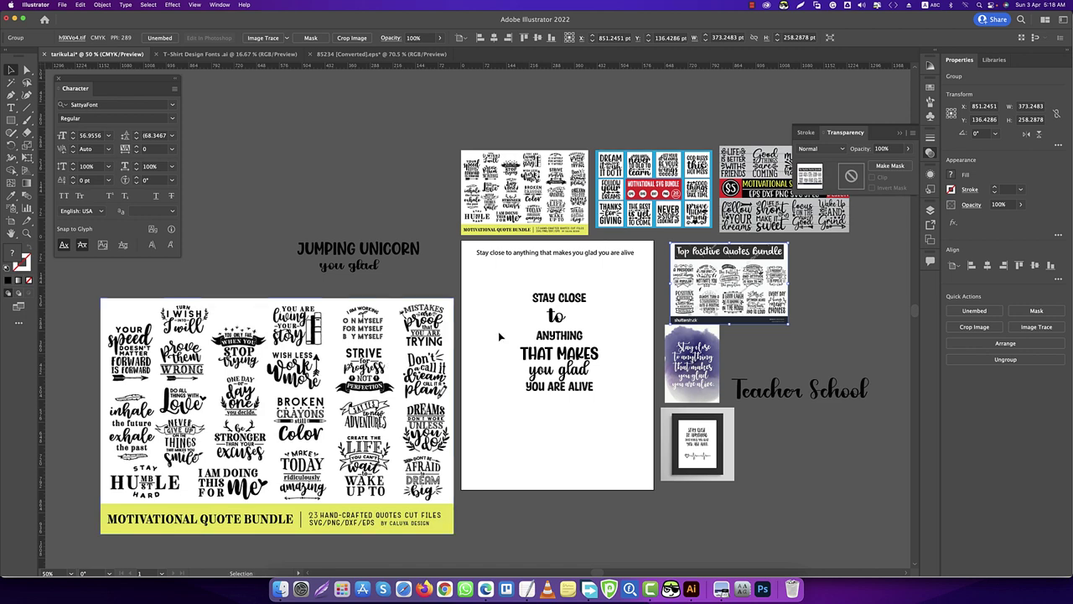
scroll(413, 341, "up", 1)
left_click(570, 285)
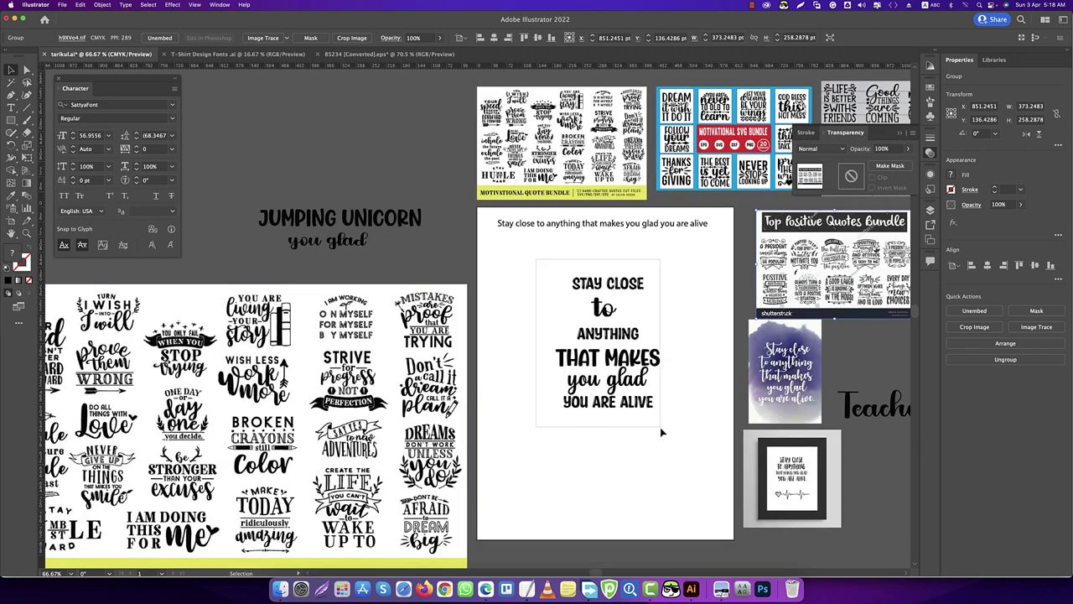
left_click(237, 53)
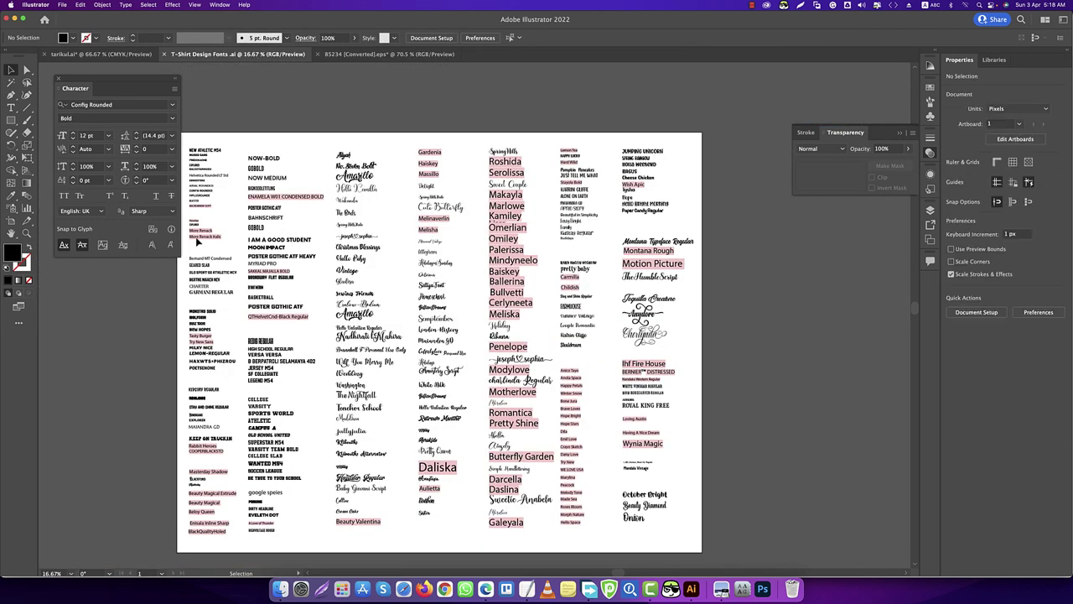
- Zoom and pan the font sheet to see more columns and the lower font samples
scroll(286, 255, "up", 2)
scroll(286, 255, "up", 2)
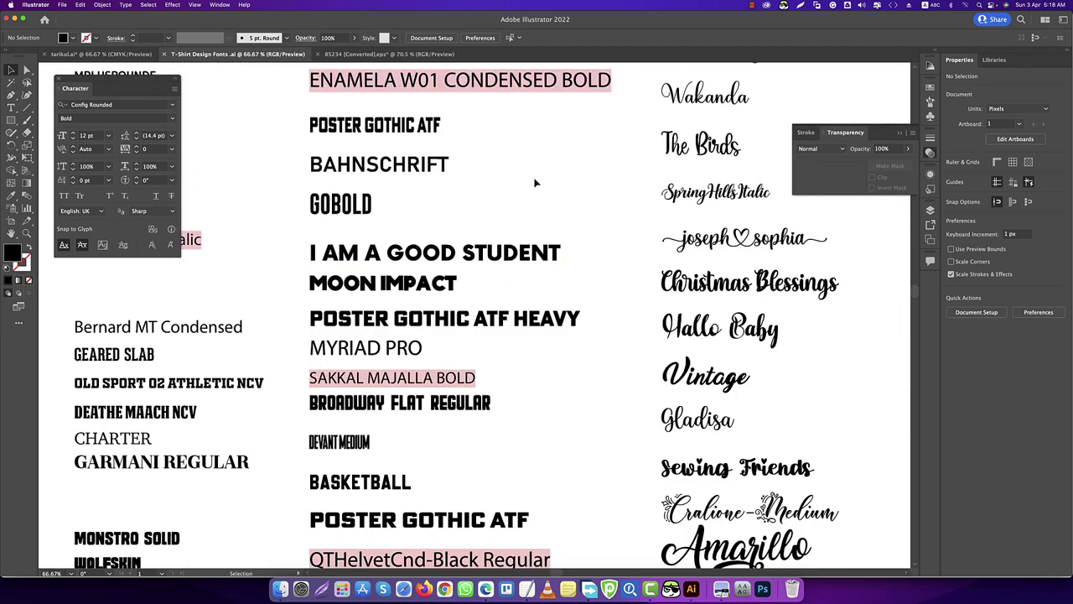
scroll(545, 200, "down", 2)
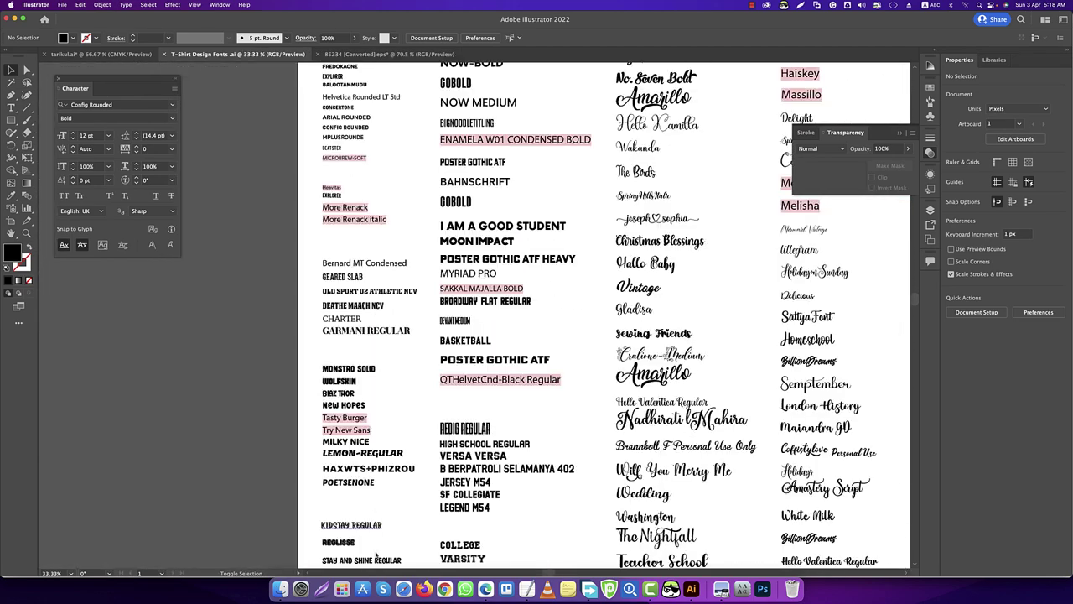
scroll(382, 493, "up", 2)
scroll(387, 491, "down", 2)
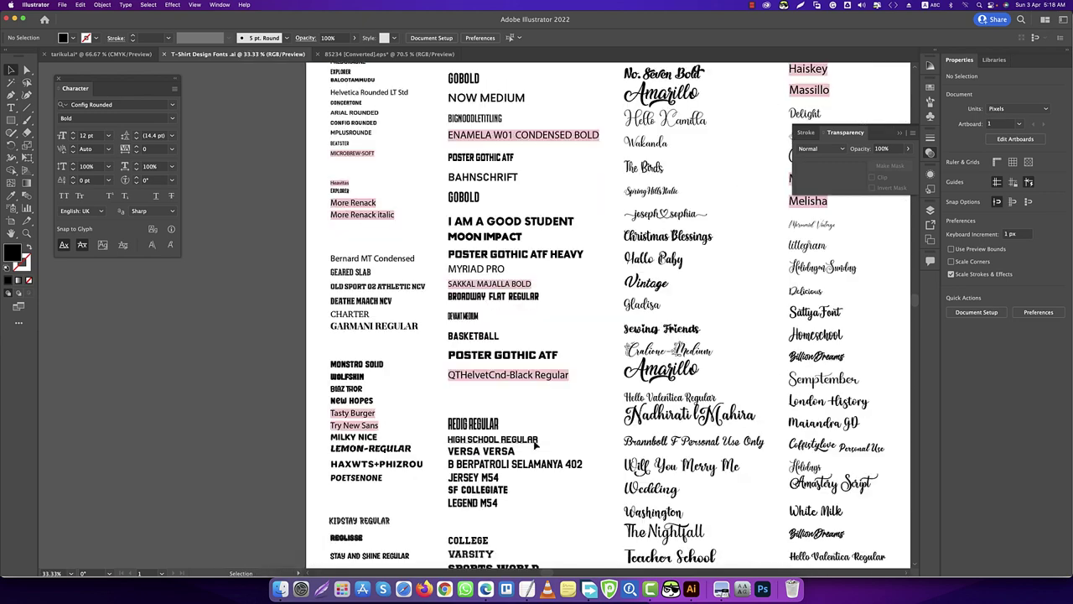
left_click_drag(386, 492, 306, 412)
left_click_drag(579, 493, 625, 303)
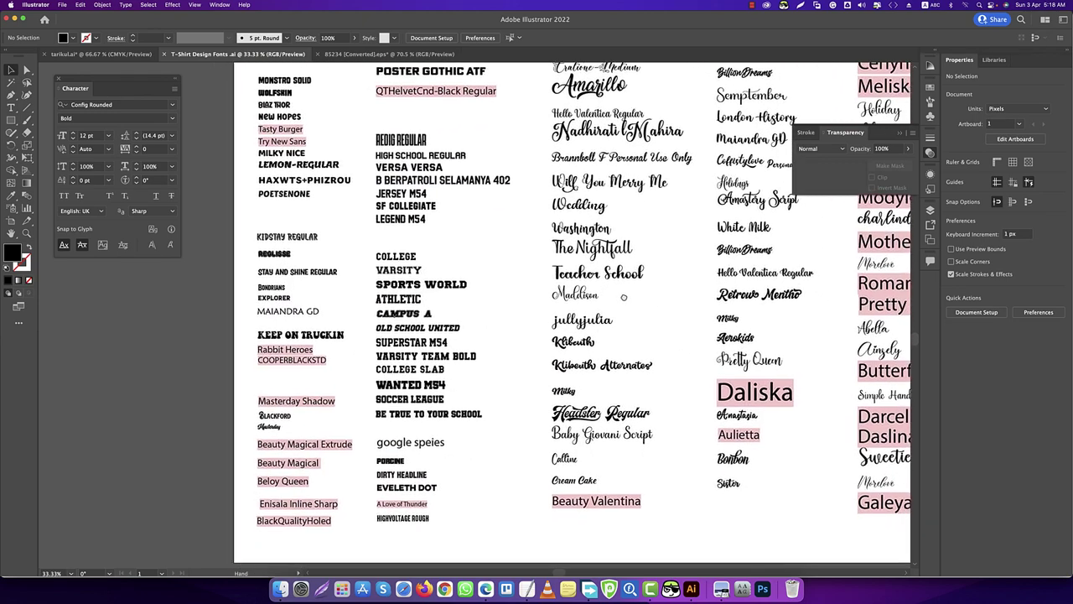
scroll(477, 340, "up", 3)
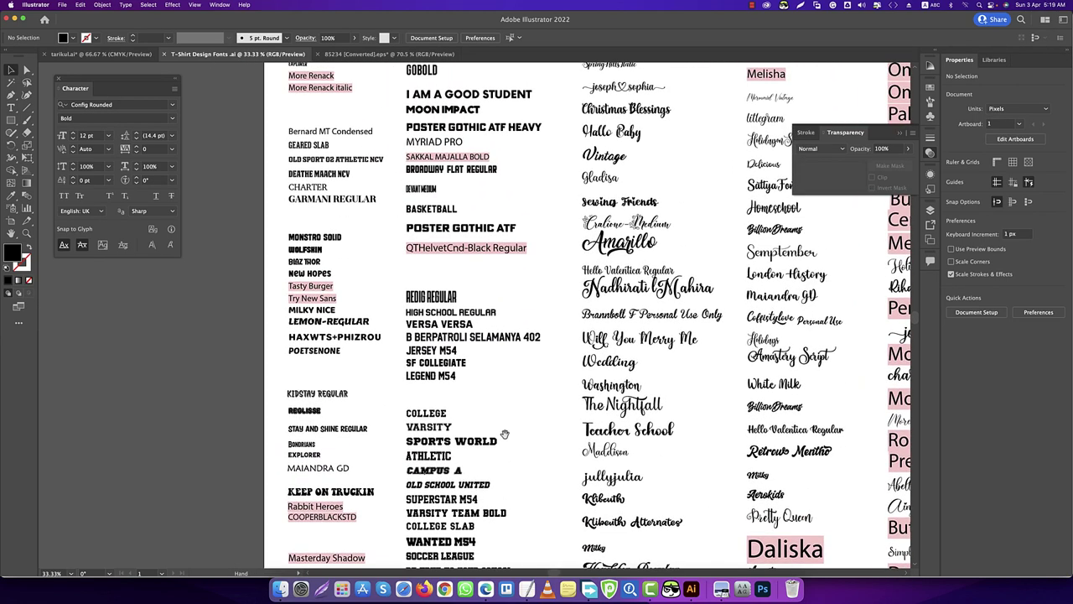
scroll(477, 340, "up", 3)
- Scroll right through the remaining font samples, then return to the tarikul.ai poster
scroll(587, 494, "right", 5)
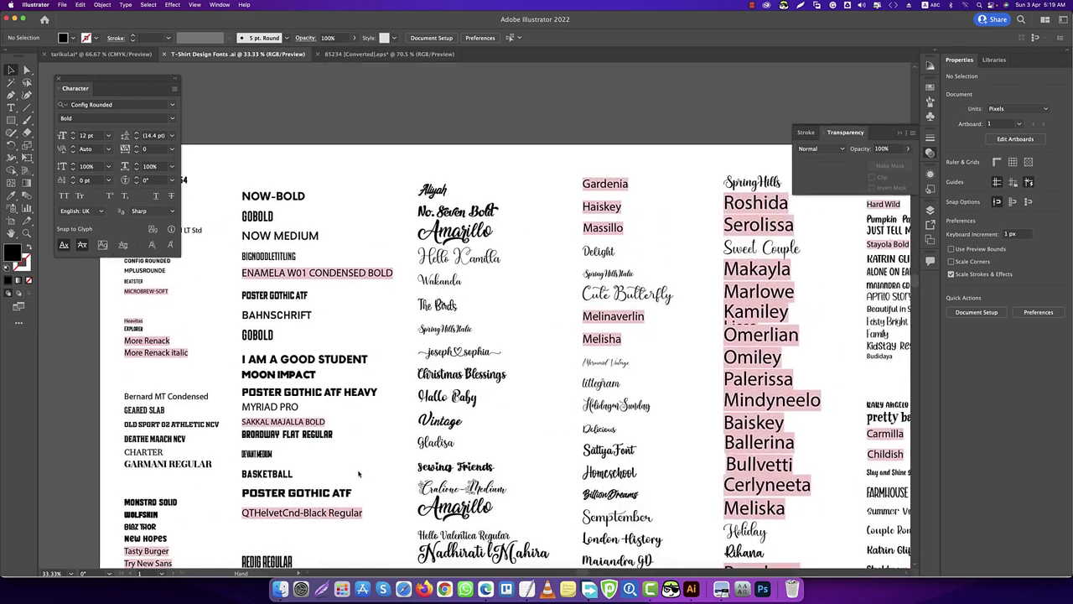
scroll(654, 437, "down", 5)
scroll(596, 251, "down", 3)
scroll(597, 252, "right", 3)
scroll(596, 252, "down", 1)
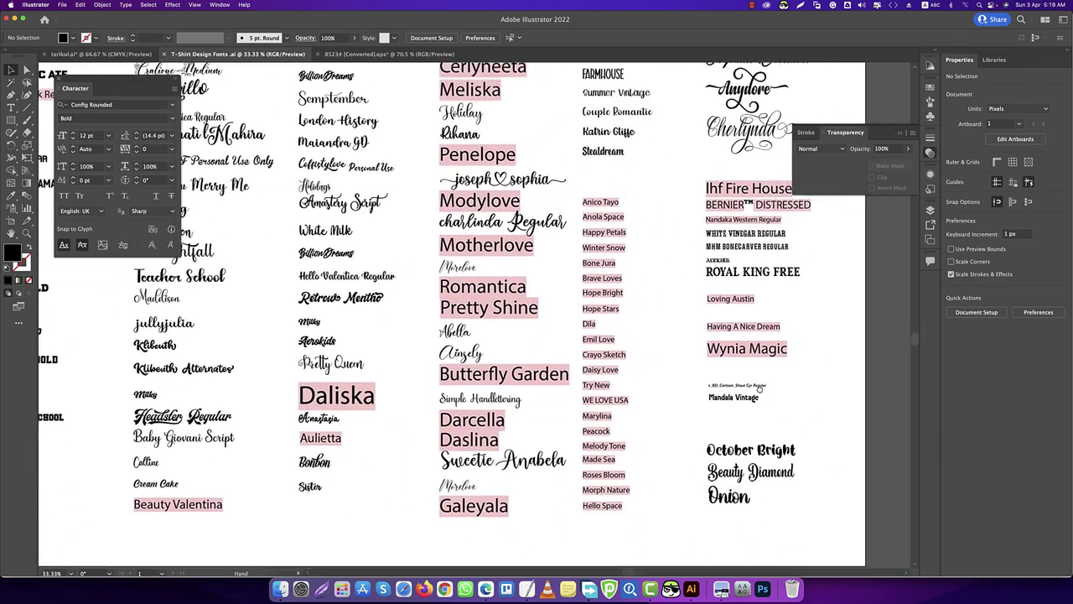
scroll(726, 361, "up", 5)
scroll(726, 361, "right", 2)
scroll(726, 360, "up", 5)
scroll(726, 360, "up", 2)
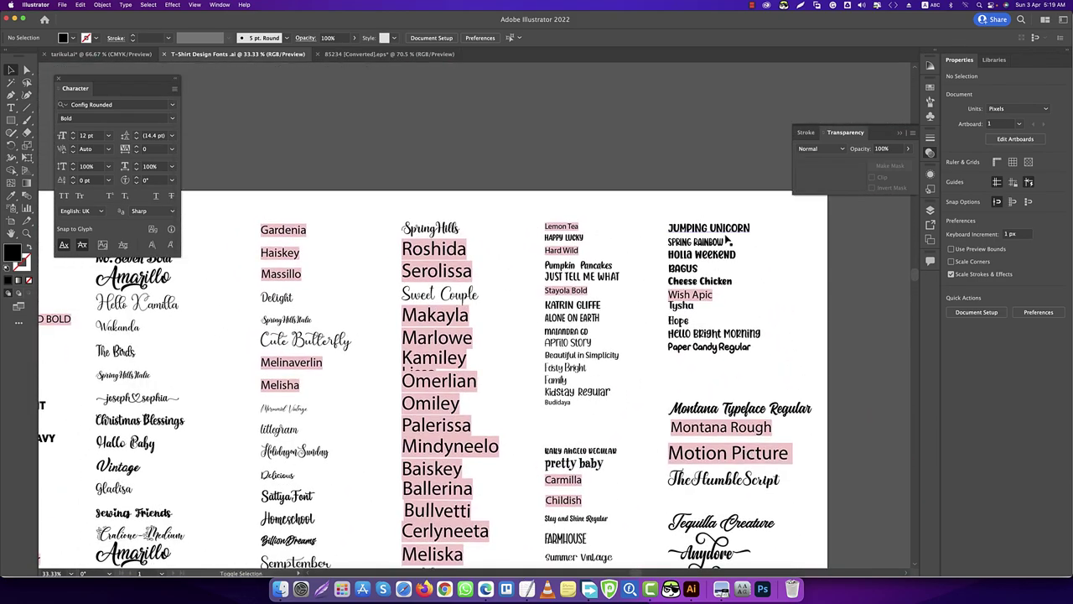
scroll(726, 239, "up", 5)
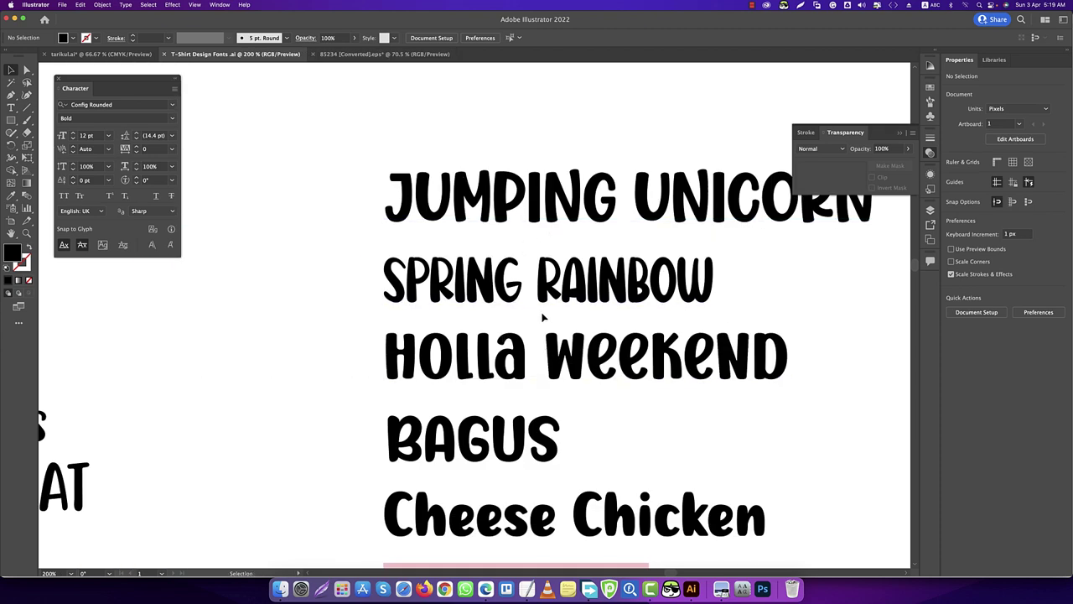
scroll(542, 317, "down", 2)
scroll(545, 312, "down", 1)
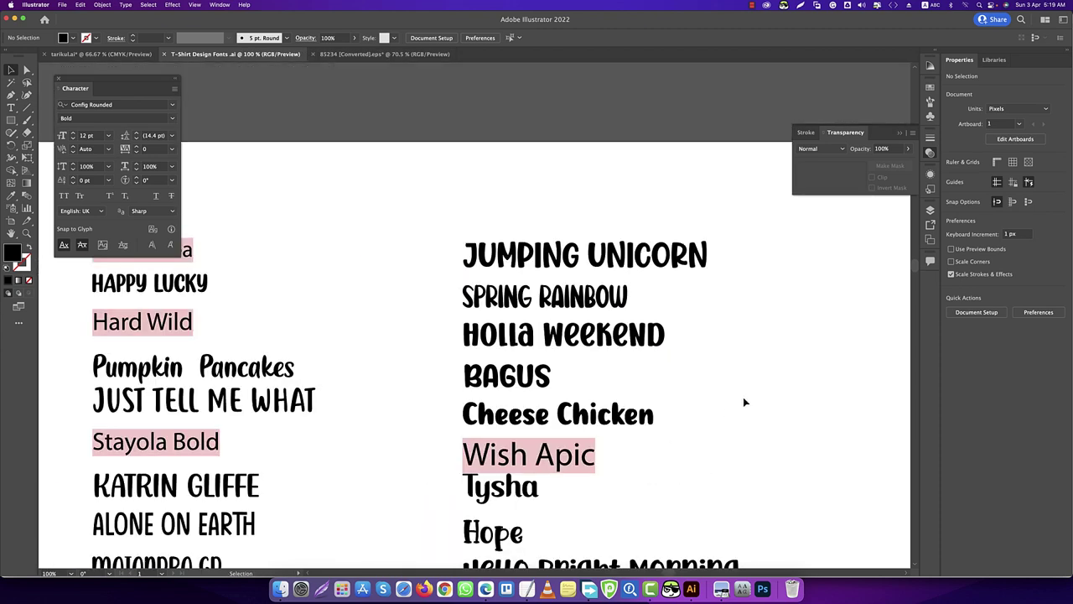
scroll(743, 403, "down", 2)
scroll(743, 403, "down", 2)
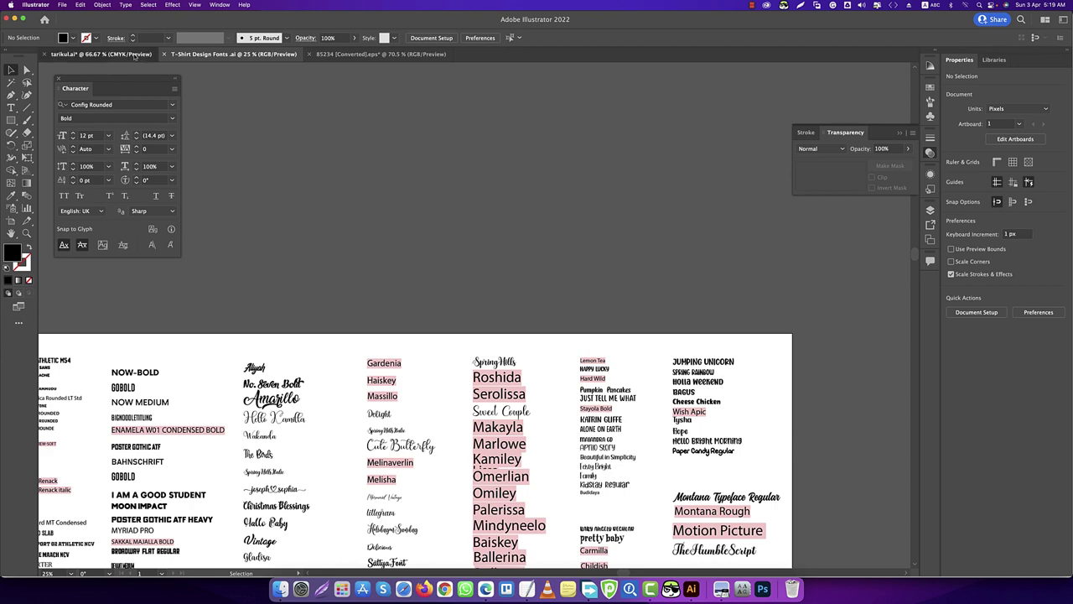
left_click(135, 55)
left_click(665, 426)
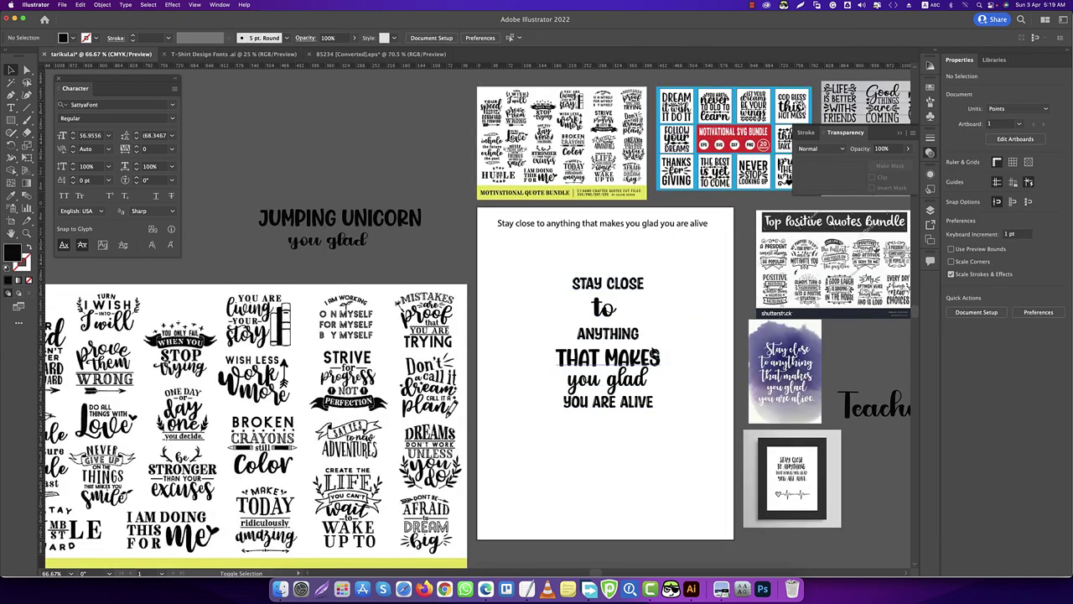
scroll(666, 426, "up", 1)
left_click_drag(679, 459, 528, 251)
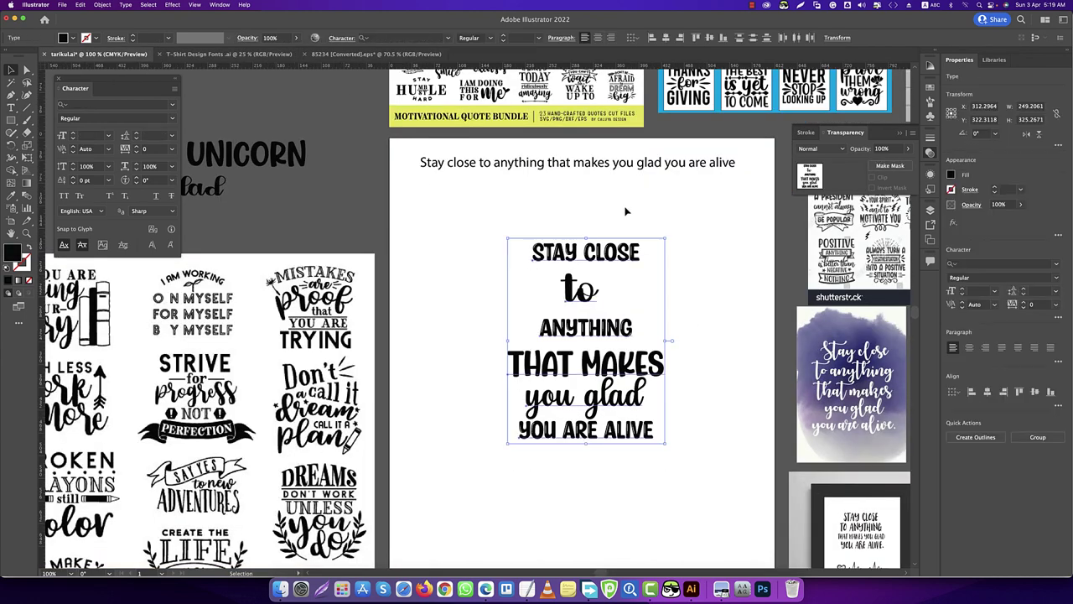
left_click(453, 195)
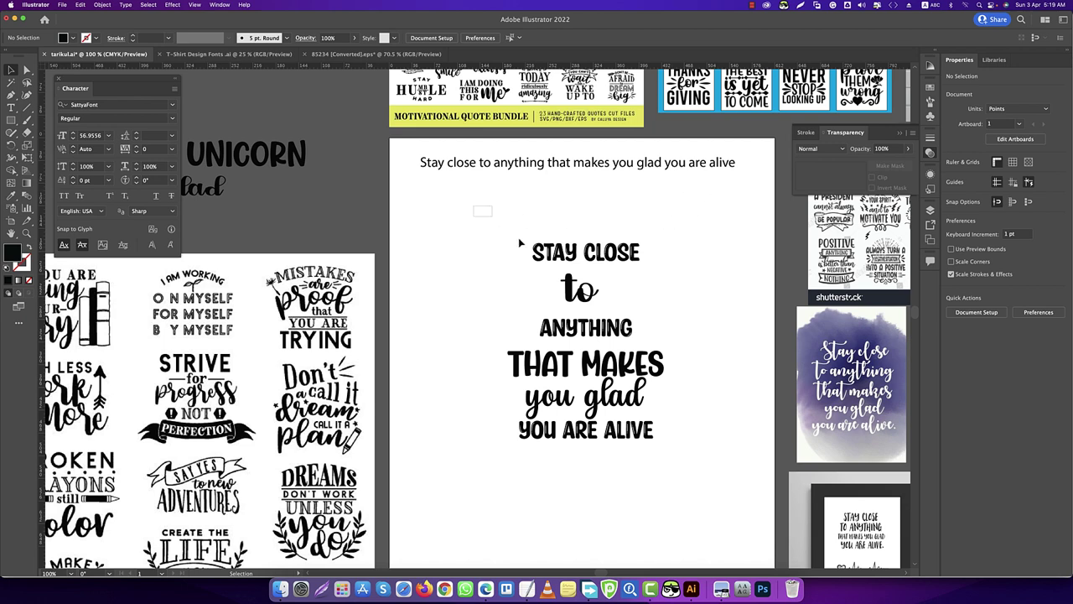
left_click_drag(475, 206, 687, 484)
left_click(686, 459)
left_click_drag(500, 239, 676, 277)
left_click(677, 272)
scroll(509, 295, "down", 1)
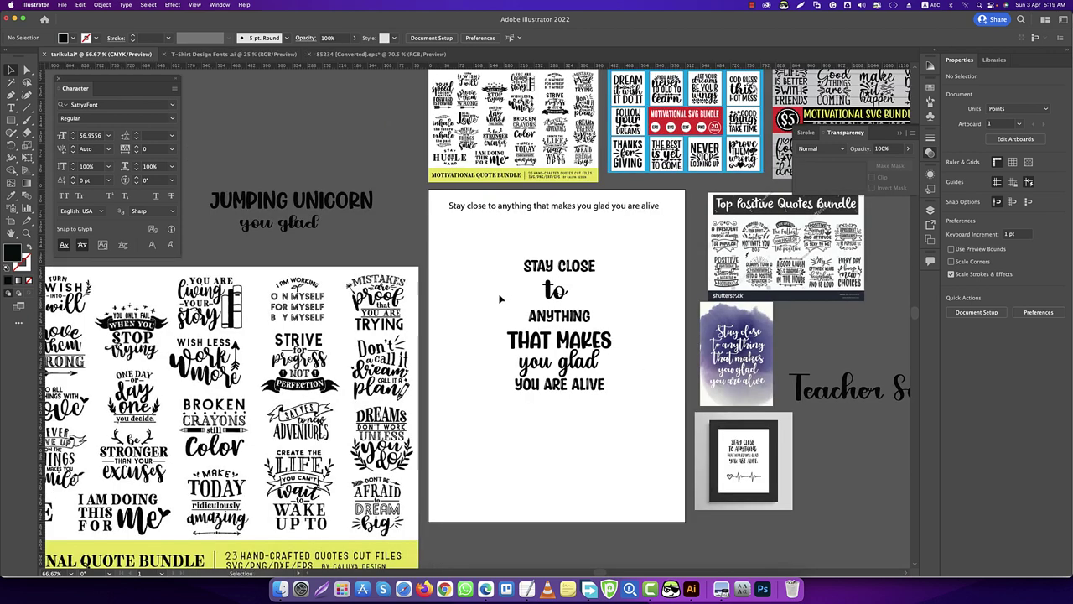
scroll(497, 306, "down", 1)
scroll(662, 264, "up", 1)
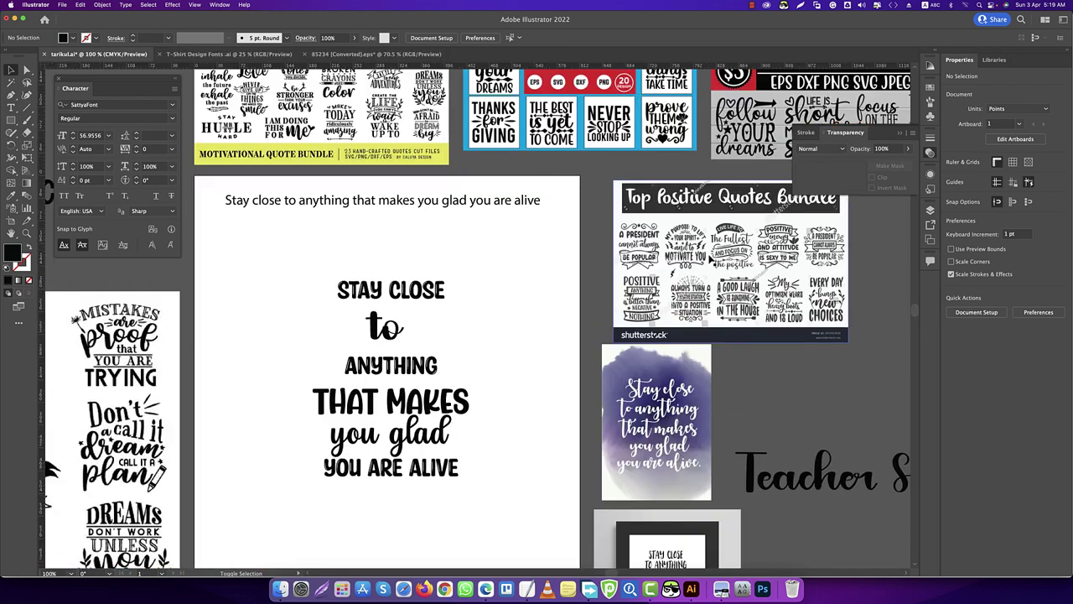
scroll(713, 261, "up", 1)
scroll(684, 264, "up", 5)
scroll(619, 260, "down", 1)
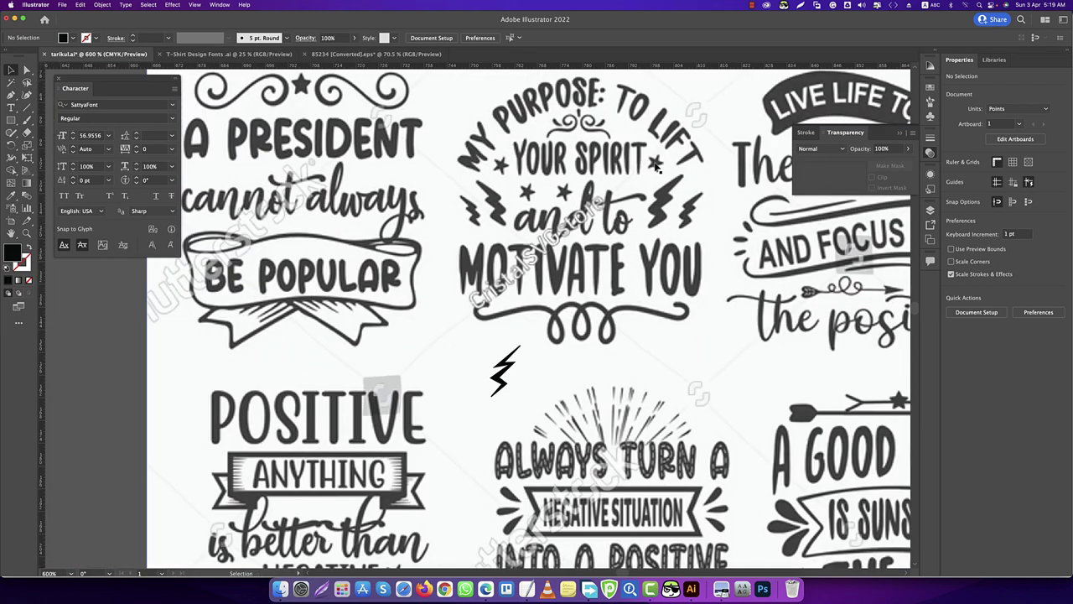
scroll(411, 265, "down", 3)
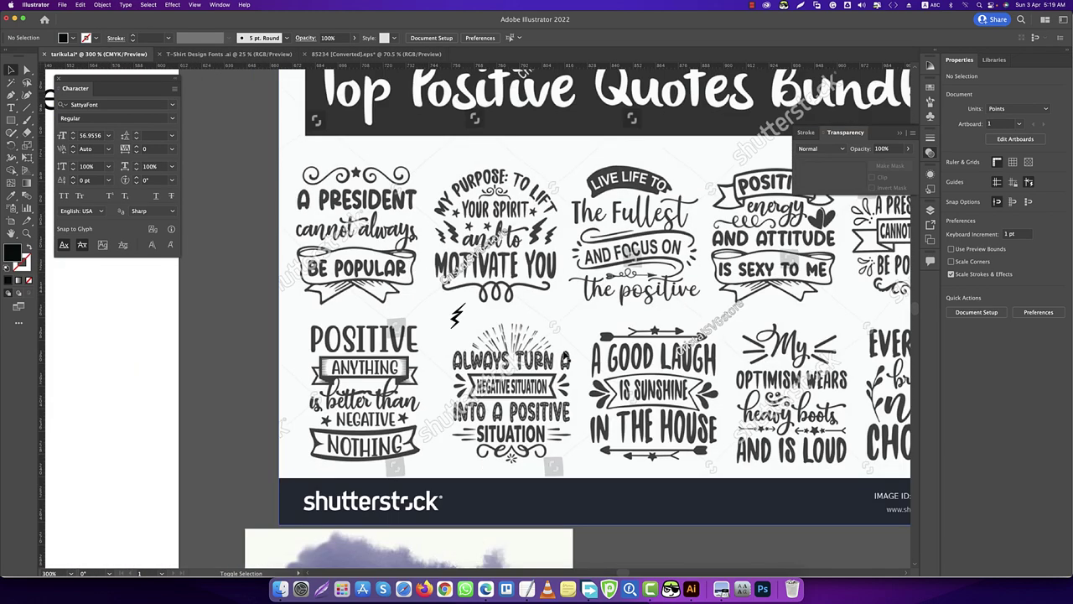
scroll(566, 369, "up", 2)
scroll(568, 399, "up", 3)
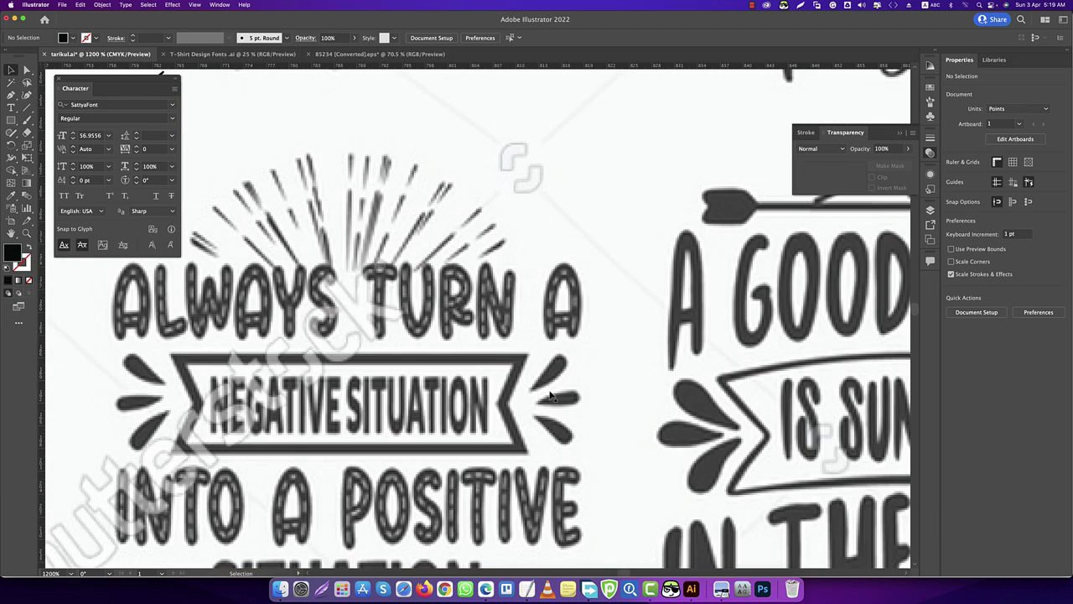
scroll(552, 396, "down", 2)
scroll(553, 398, "down", 2)
scroll(553, 398, "down", 1)
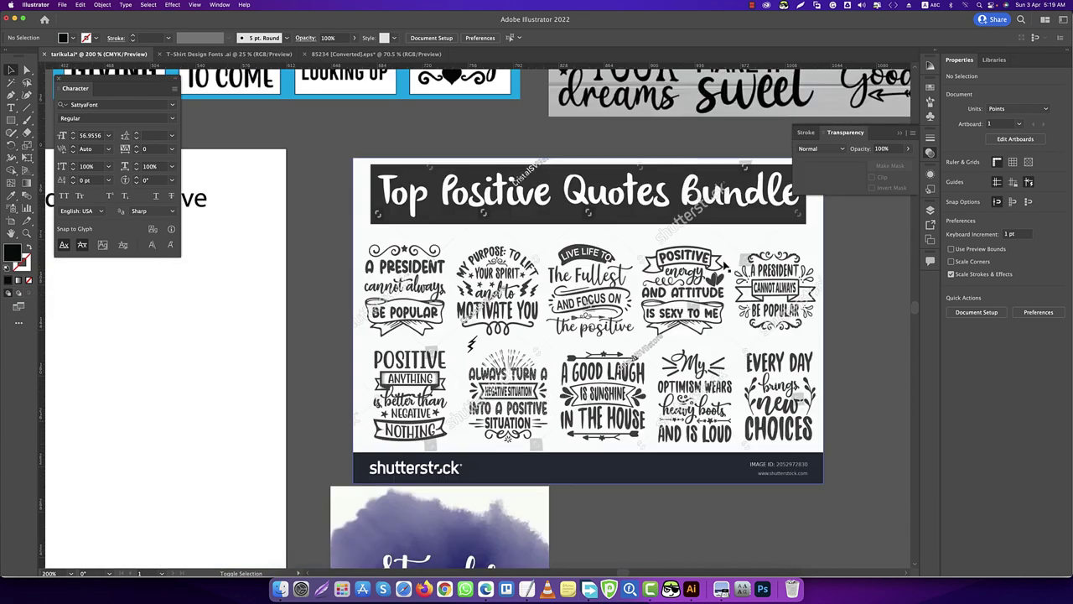
scroll(742, 369, "down", 4)
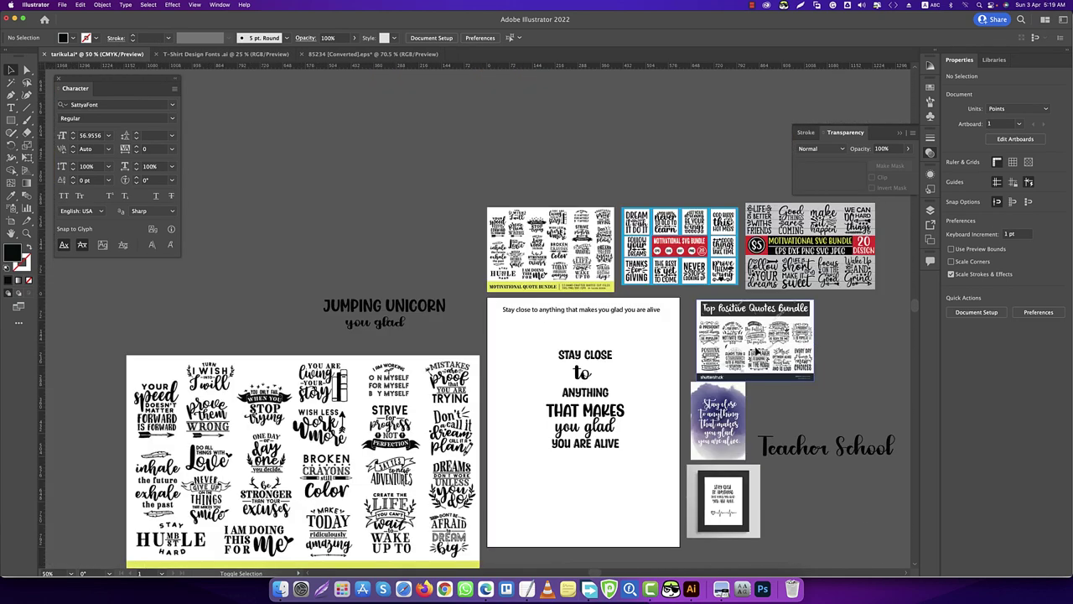
scroll(627, 419, "up", 2)
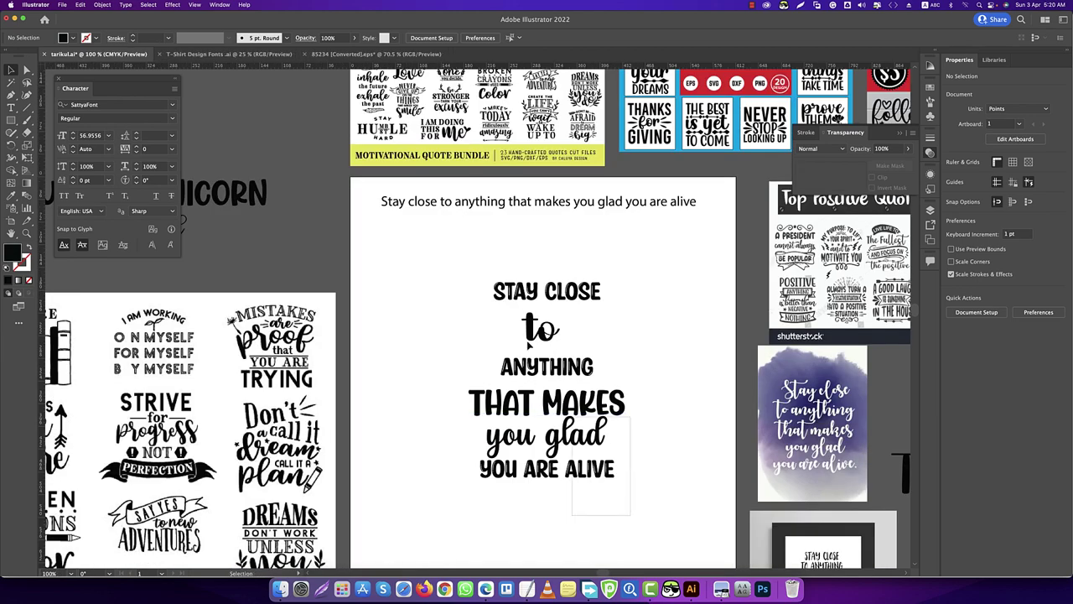
left_click_drag(620, 524, 333, 314)
left_click(333, 314)
scroll(252, 340, "up", 2)
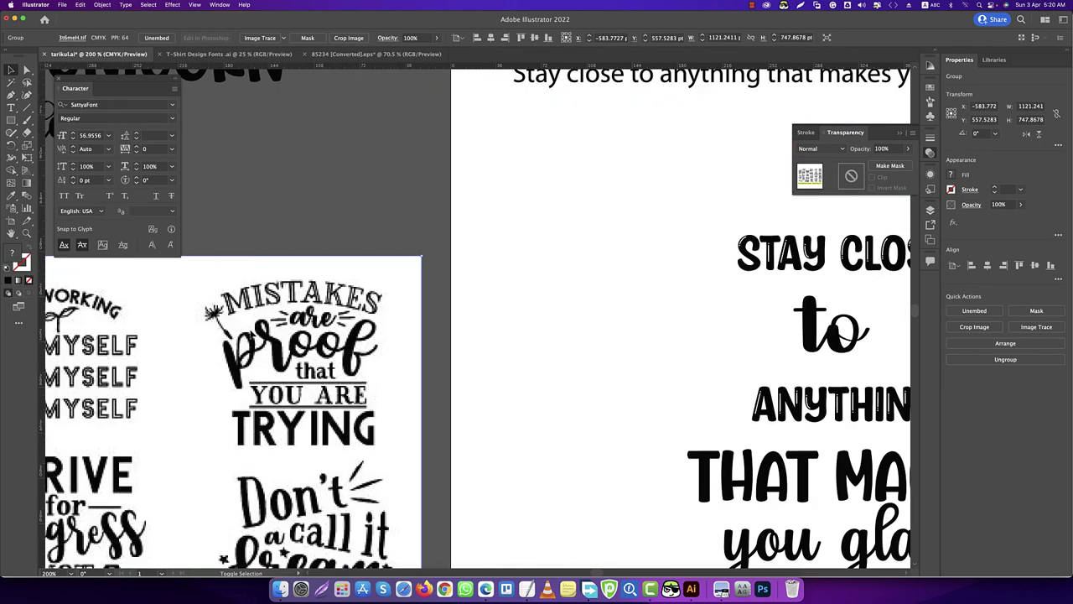
scroll(339, 308, "down", 2)
scroll(340, 309, "down", 1)
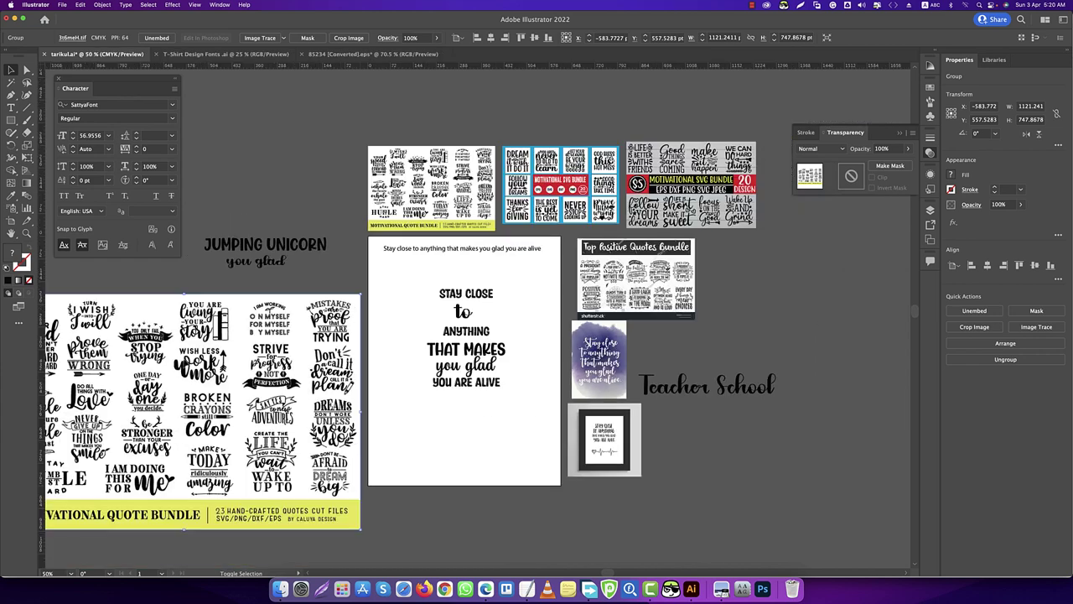
left_click(301, 278)
scroll(386, 285, "left", 3)
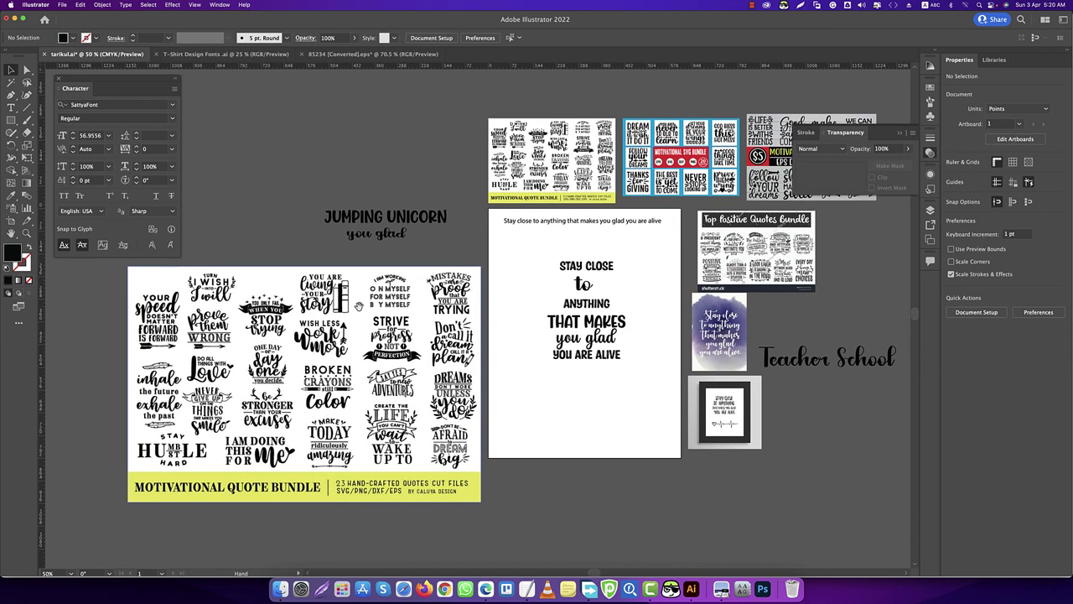
scroll(449, 303, "up", 1)
scroll(449, 303, "up", 1)
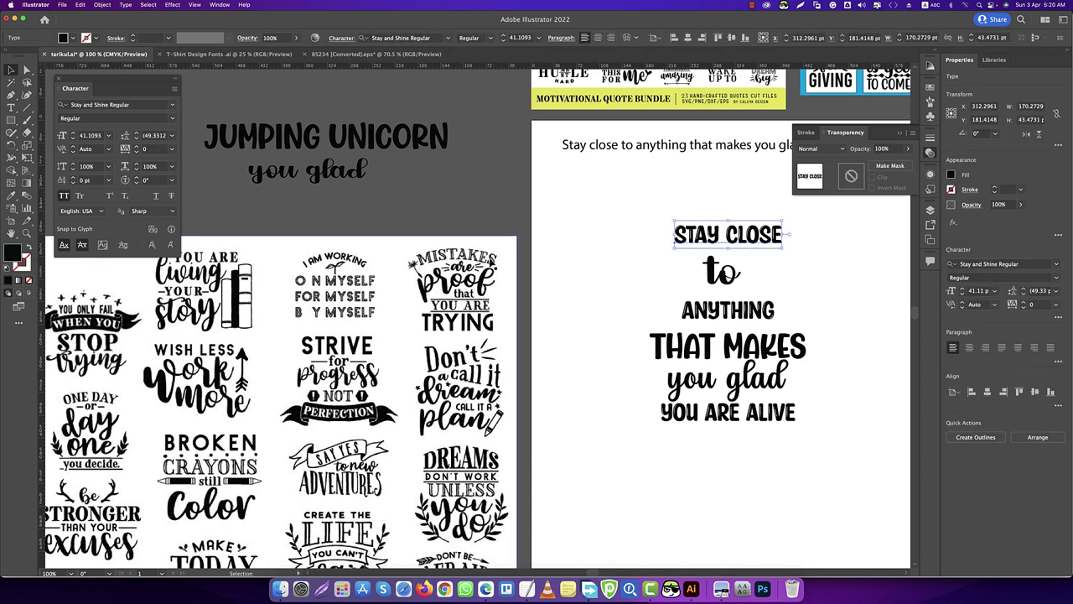
- Marquee-select the quote lines, clear the selection, then pick STAY CLOSE and zoom out
left_click_drag(614, 191, 805, 465)
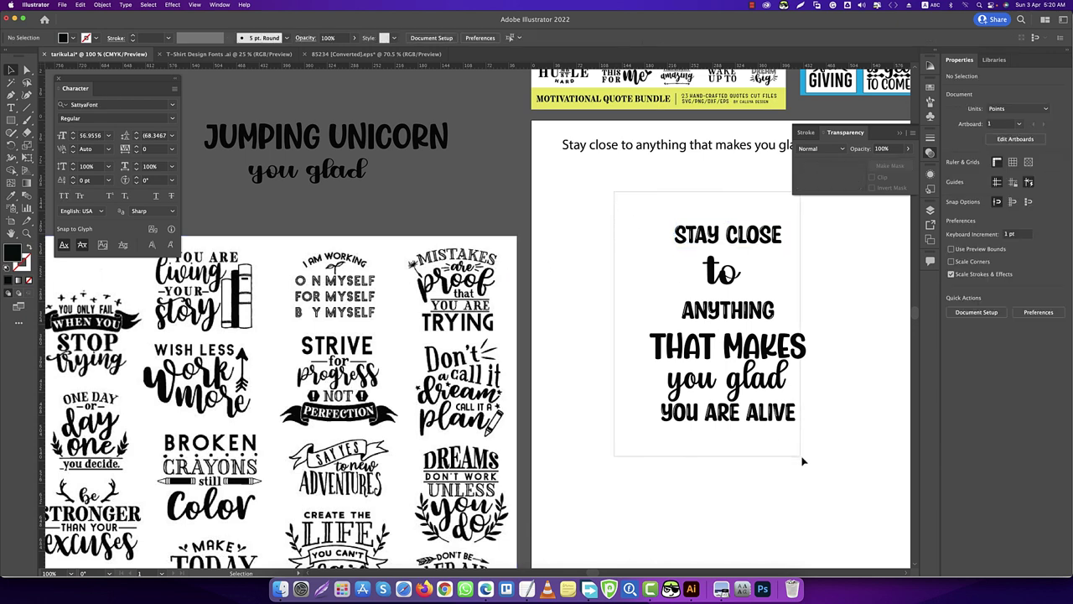
left_click(604, 371)
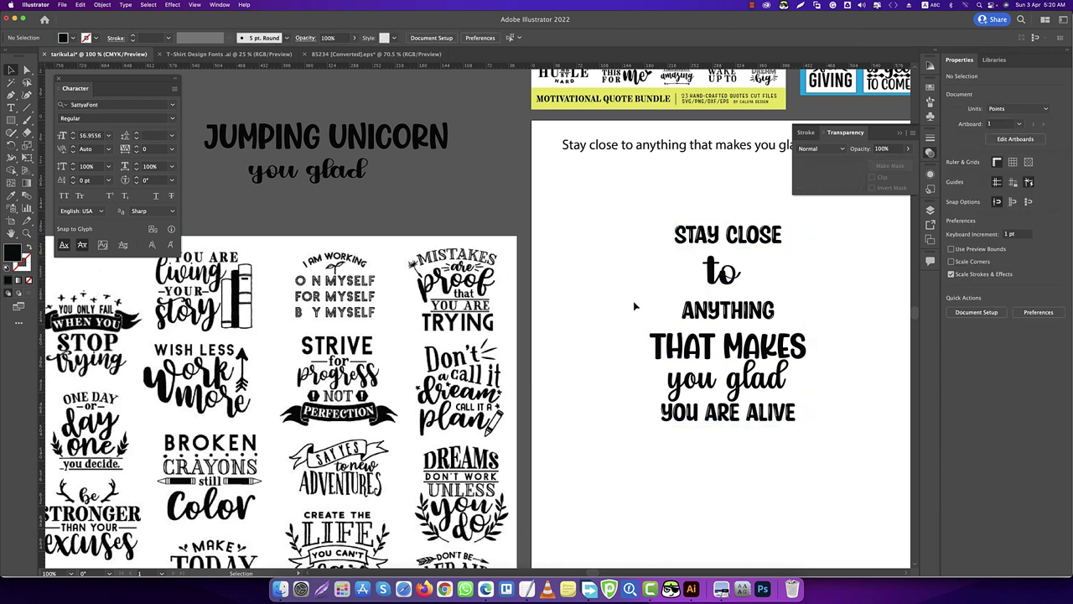
left_click_drag(614, 206, 693, 470)
left_click(693, 470)
left_click(709, 238)
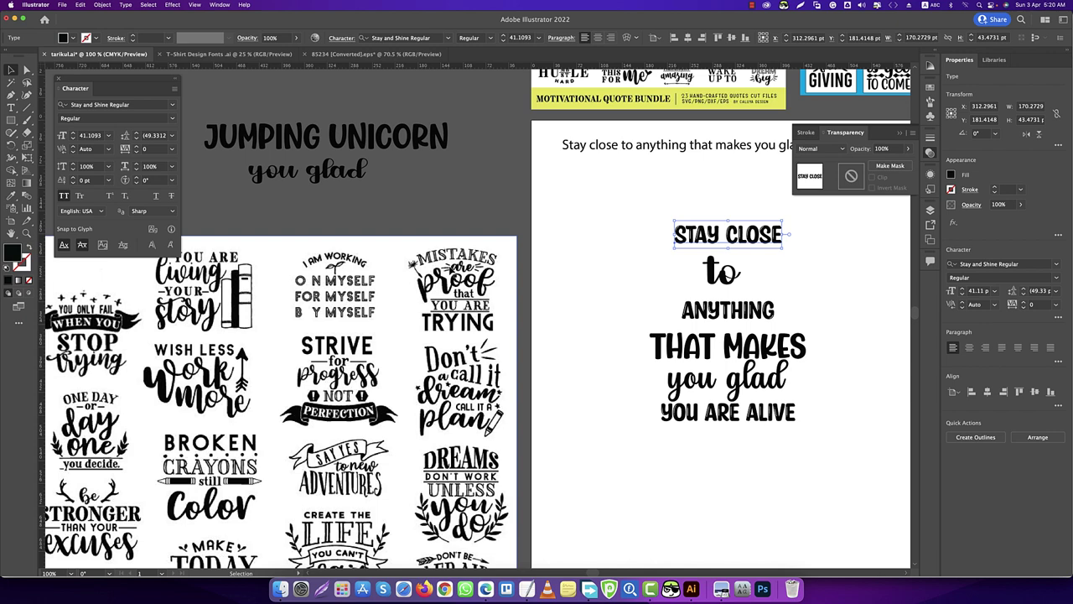
key("ctrl+minus")
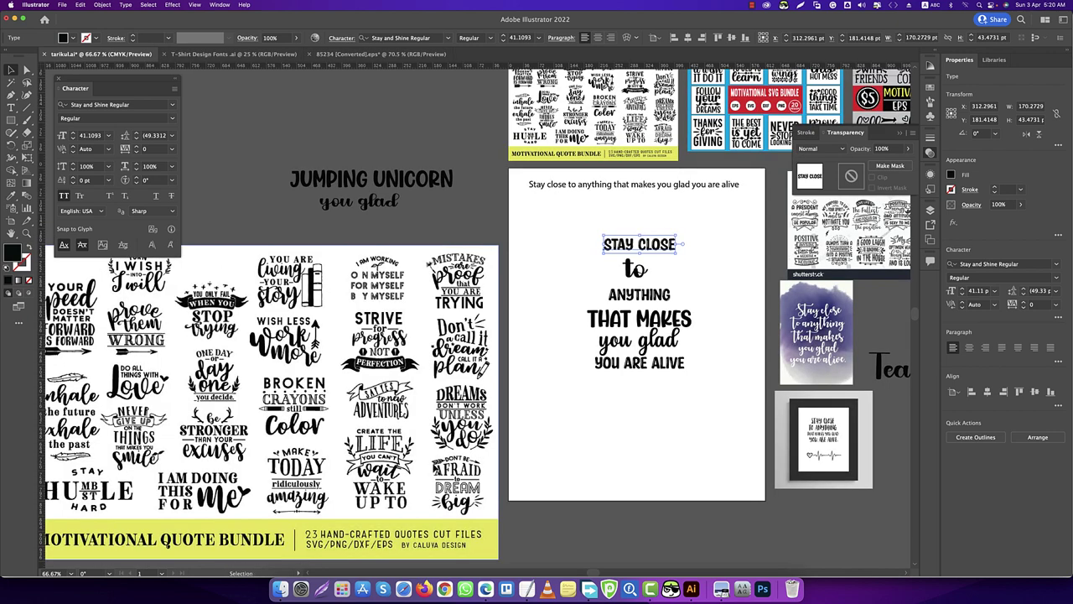
left_click(616, 431)
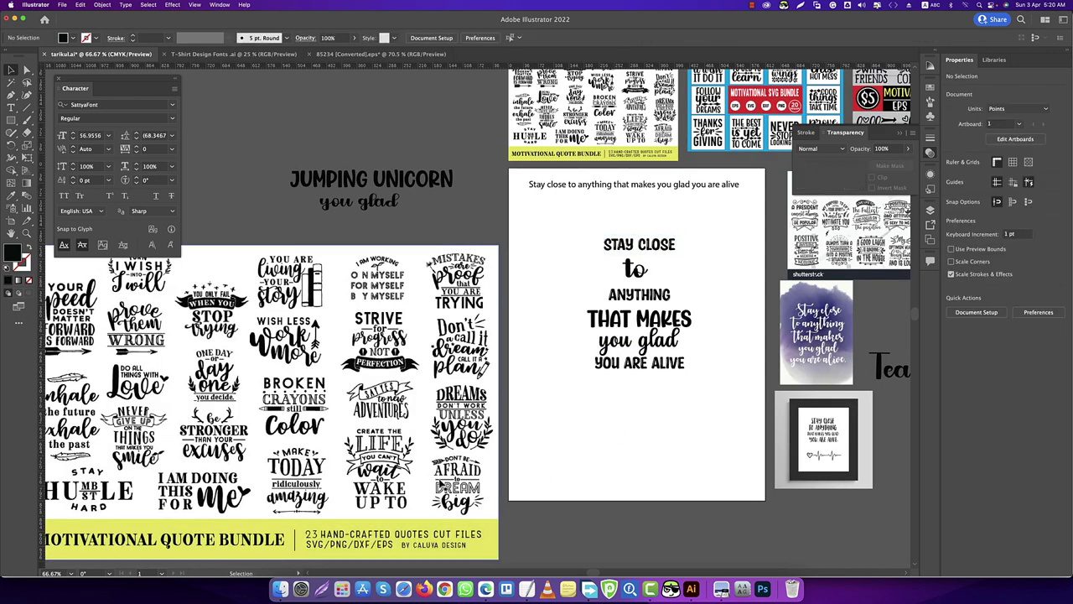
- Select the whole quote and drag the block into a new position on the poster
scroll(392, 486, "up", 2)
scroll(375, 453, "up", 1)
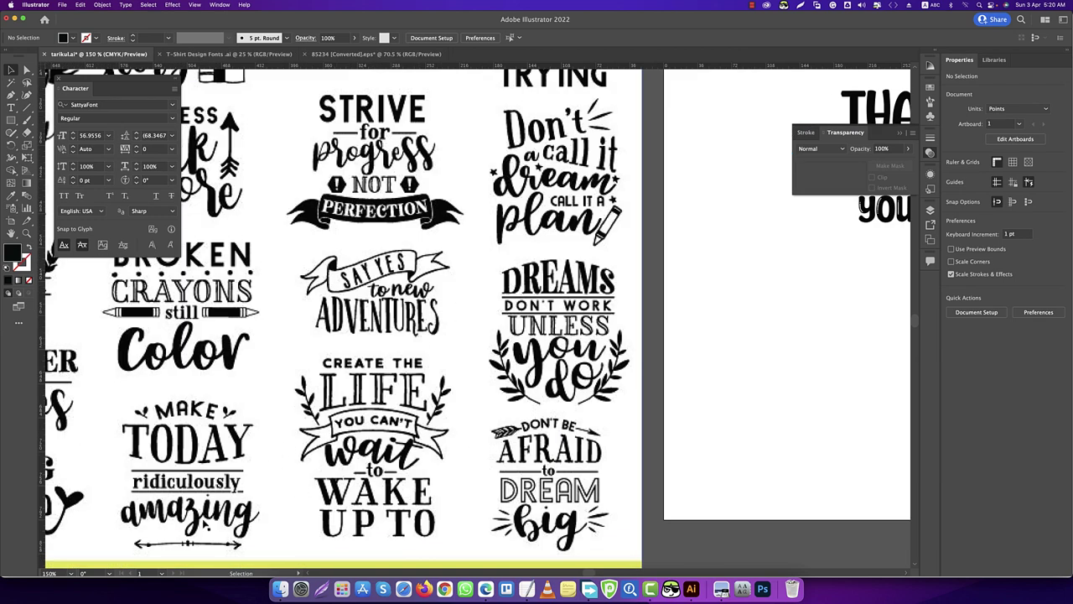
scroll(203, 524, "down", 2)
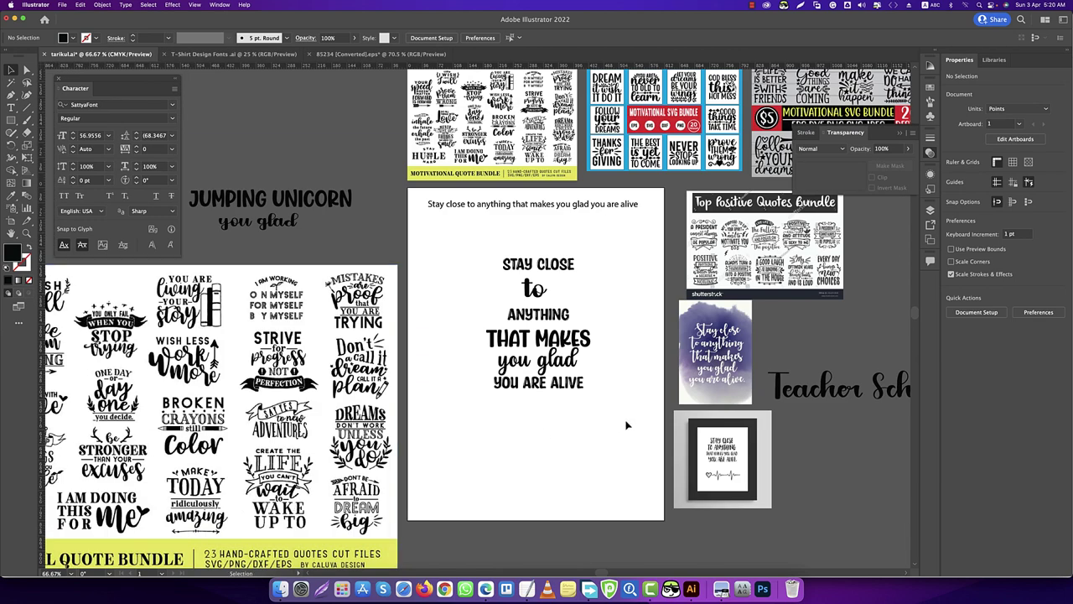
scroll(575, 292, "up", 3)
left_click(519, 242)
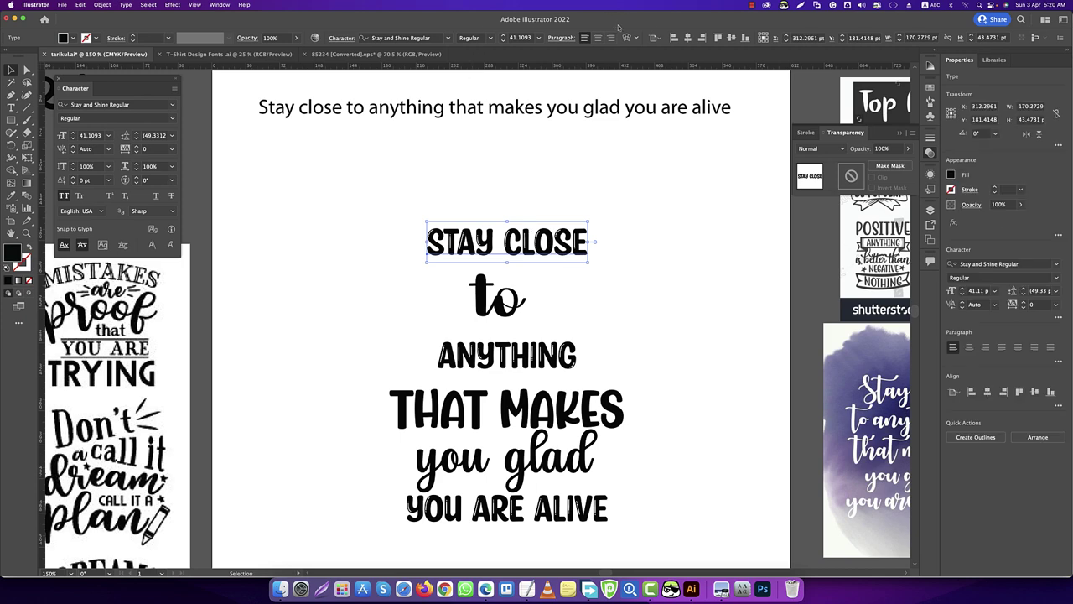
scroll(461, 262, "down", 2)
left_click_drag(401, 215, 545, 470)
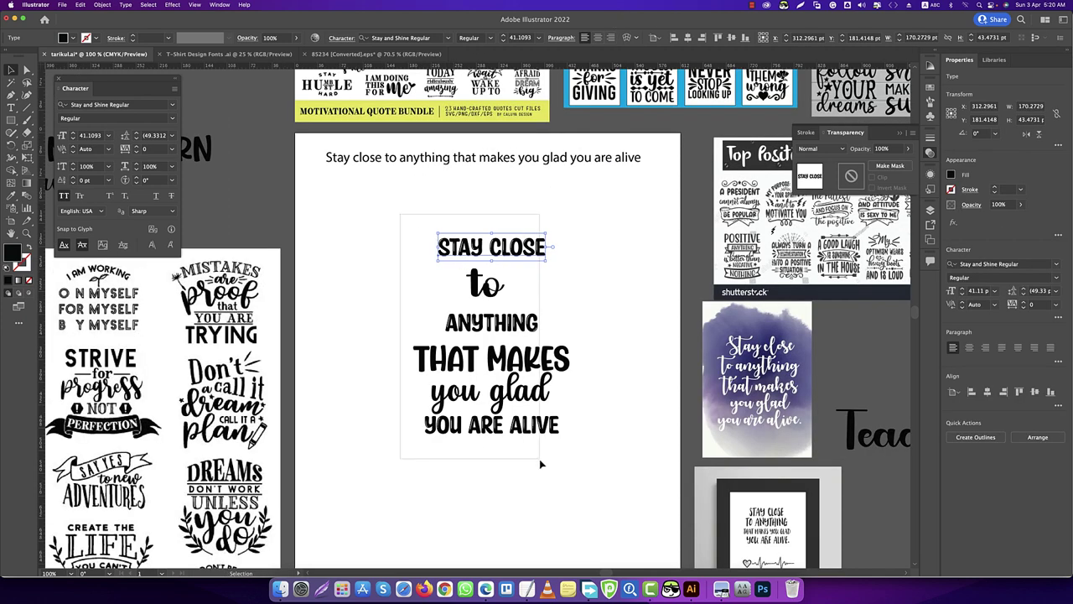
mouse_move(536, 360)
left_mouse_down()
mouse_move(436, 314)
mouse_move(650, 336)
mouse_move(852, 501)
left_mouse_up()
scroll(644, 334, "down", 2)
scroll(508, 277, "up", 3)
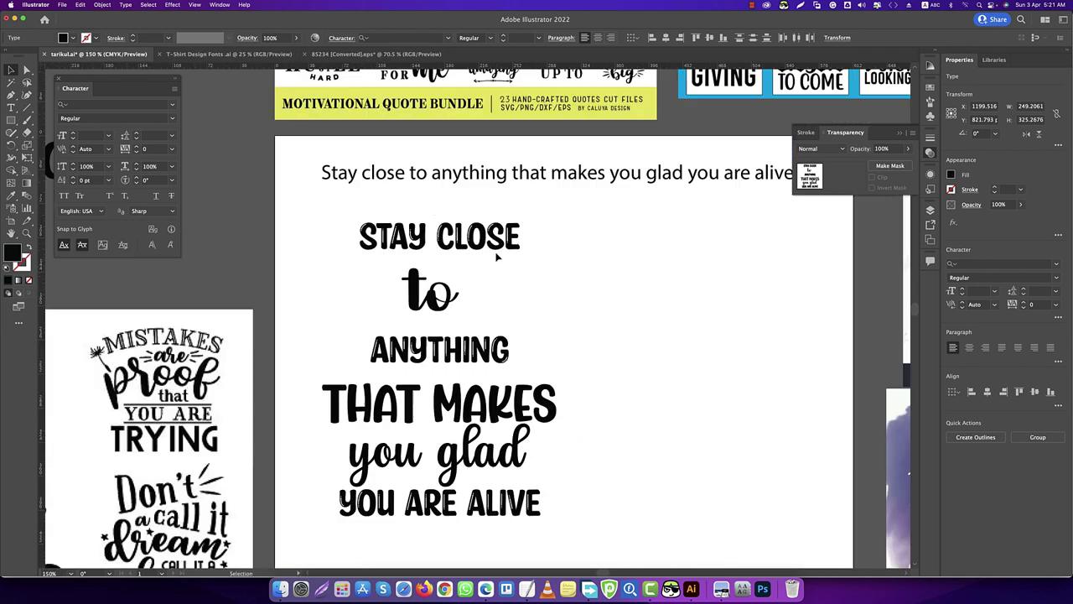
scroll(600, 486, "down", 2)
- Push the lower lines down, then warp STAY CLOSE into an Arc with 25% bend
left_click_drag(512, 394, 560, 387)
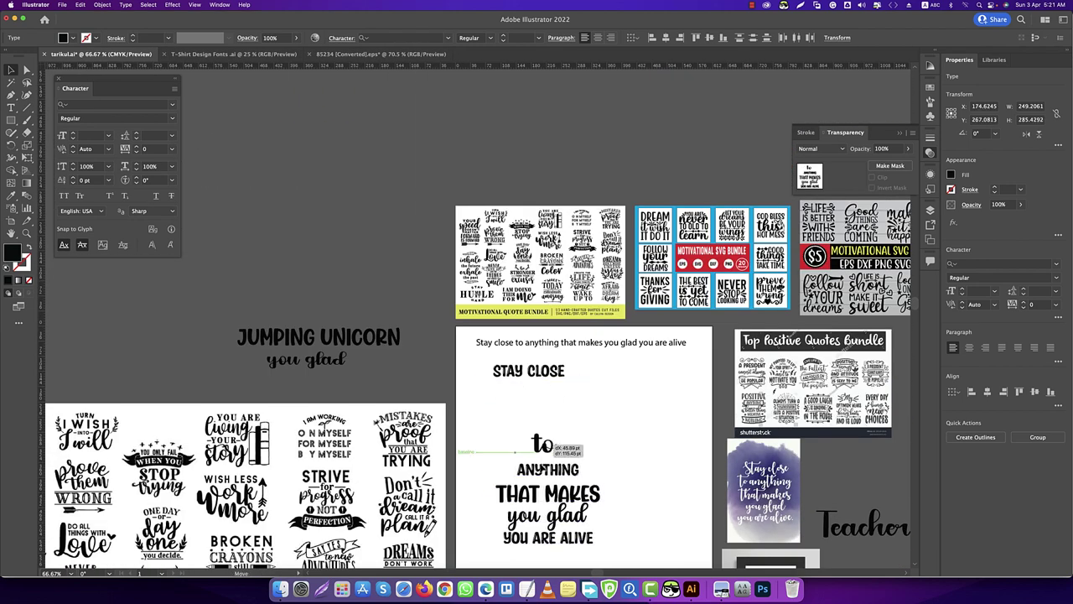
left_click(560, 378)
scroll(559, 376, "up", 2)
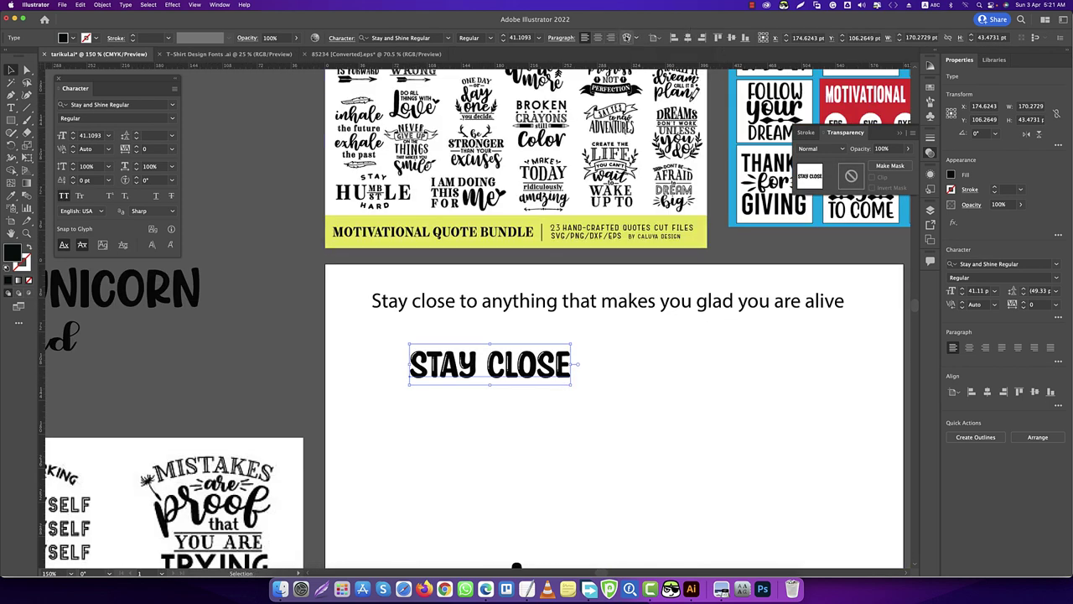
left_click(627, 37)
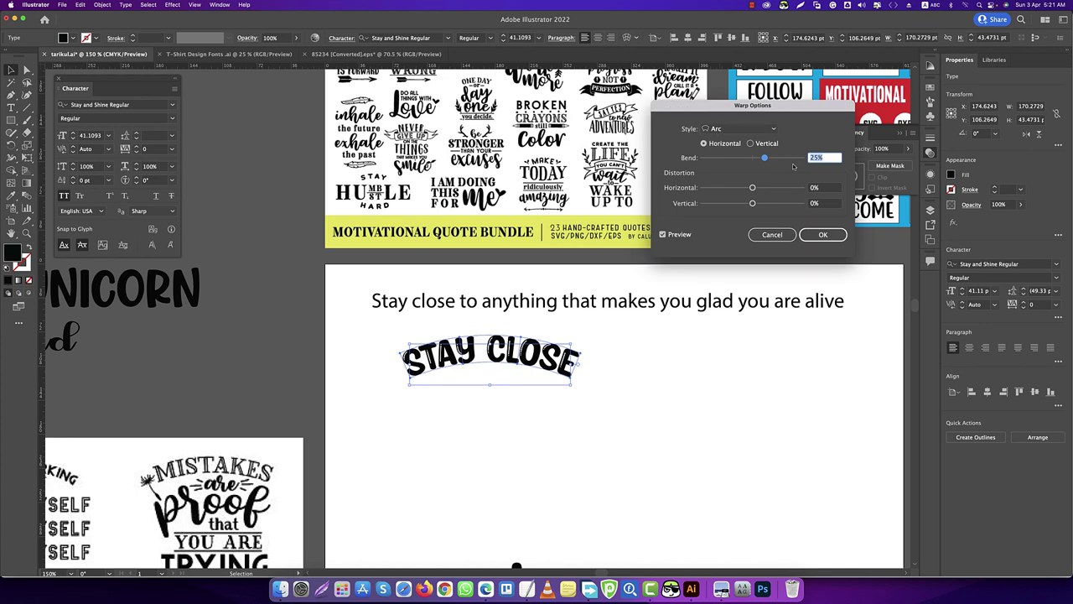
left_click(822, 234)
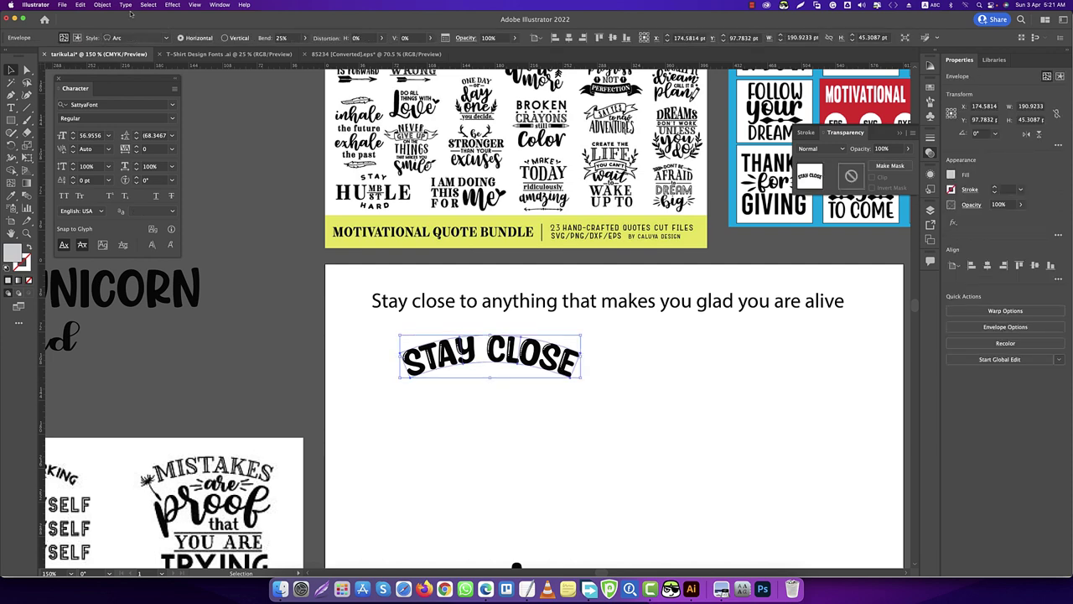
- Expand the arched STAY CLOSE into shapes and move it down and right on the poster
left_click(102, 5)
left_click(130, 111)
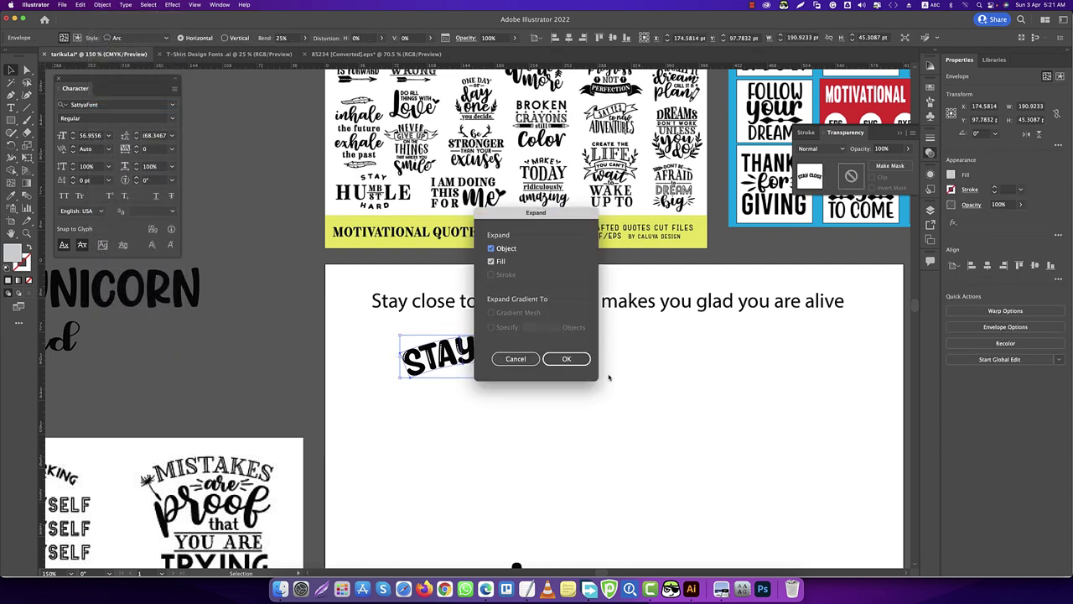
left_click(563, 361)
left_click(564, 398)
left_click_drag(495, 361, 529, 411)
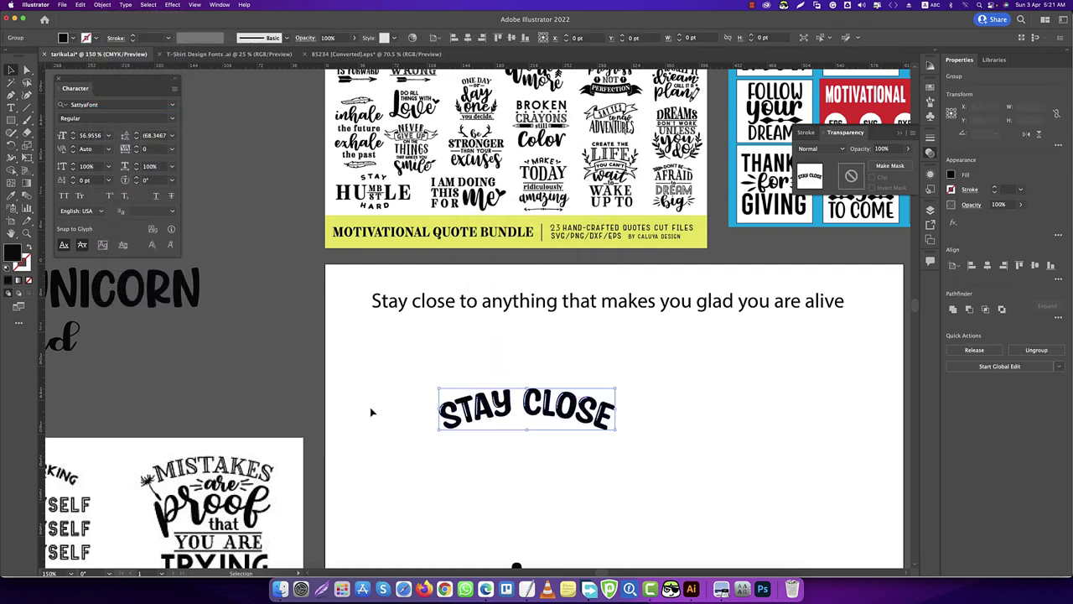
left_click_drag(442, 409, 423, 423)
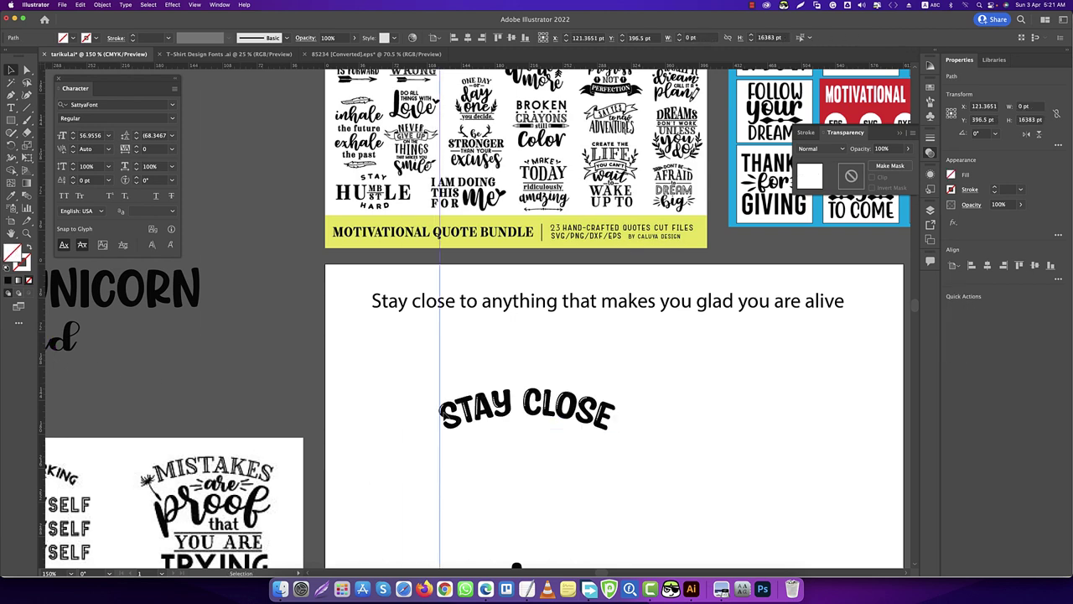
- Zoom in and drag vertical guides to the S's left edge and the E's right edge
scroll(424, 421, "up", 3)
scroll(418, 424, "up", 3)
scroll(419, 422, "up", 3)
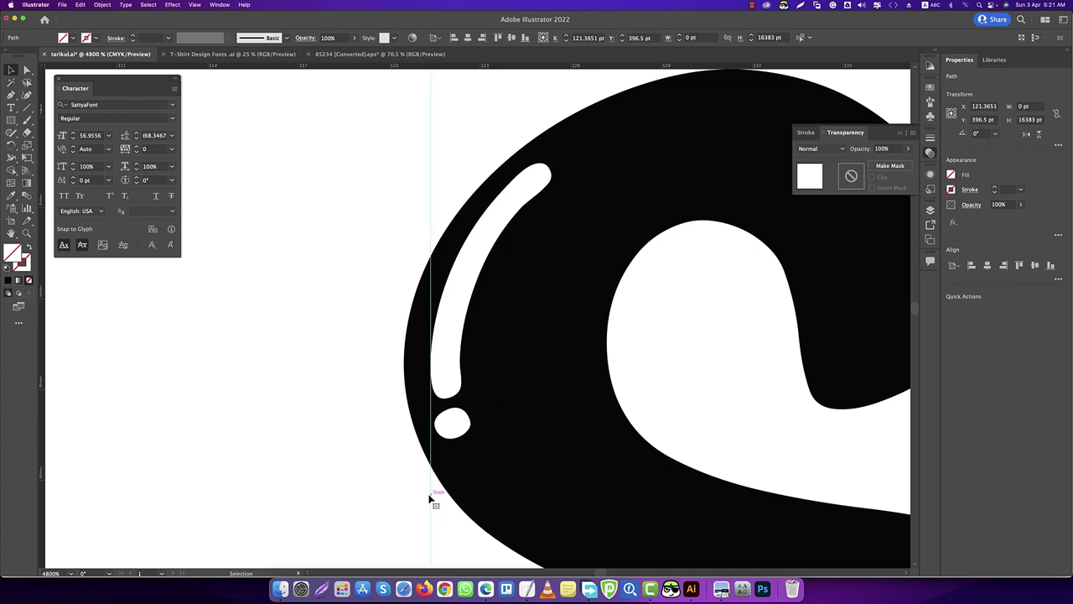
mouse_move(430, 498)
left_mouse_down()
mouse_move(408, 366)
mouse_move(395, 381)
left_mouse_up()
scroll(376, 364, "down", 1)
scroll(375, 364, "down", 4)
scroll(376, 364, "down", 1)
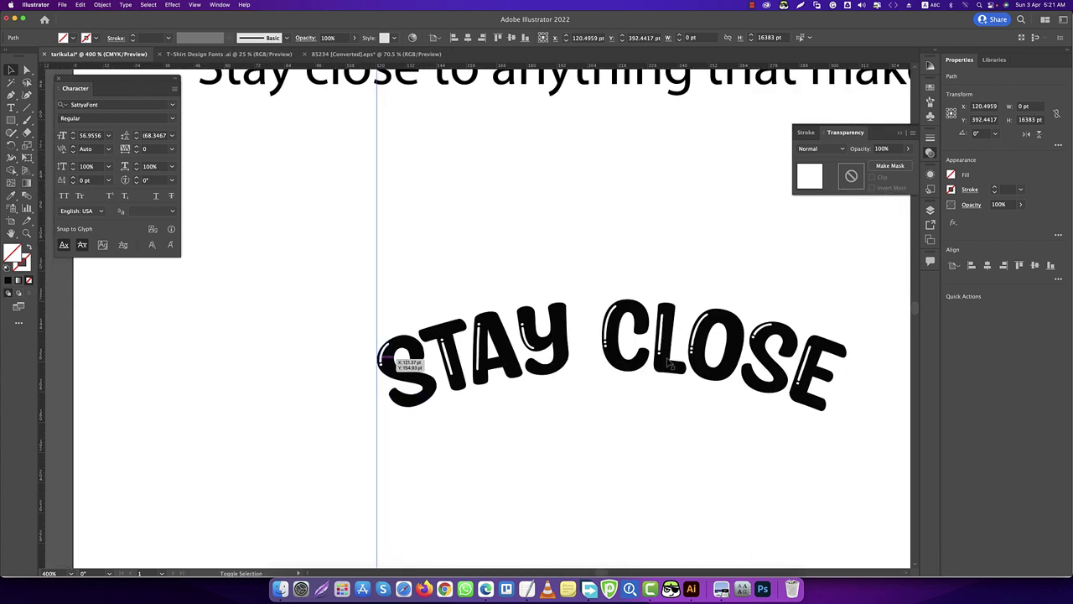
left_click_drag(46, 287, 848, 358)
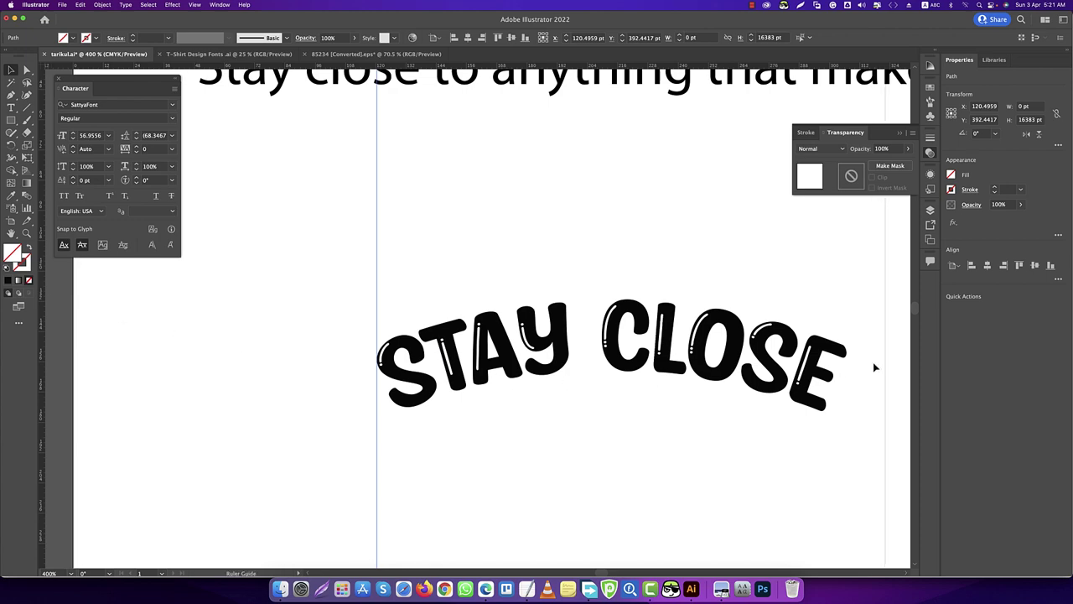
scroll(849, 352, "up", 3)
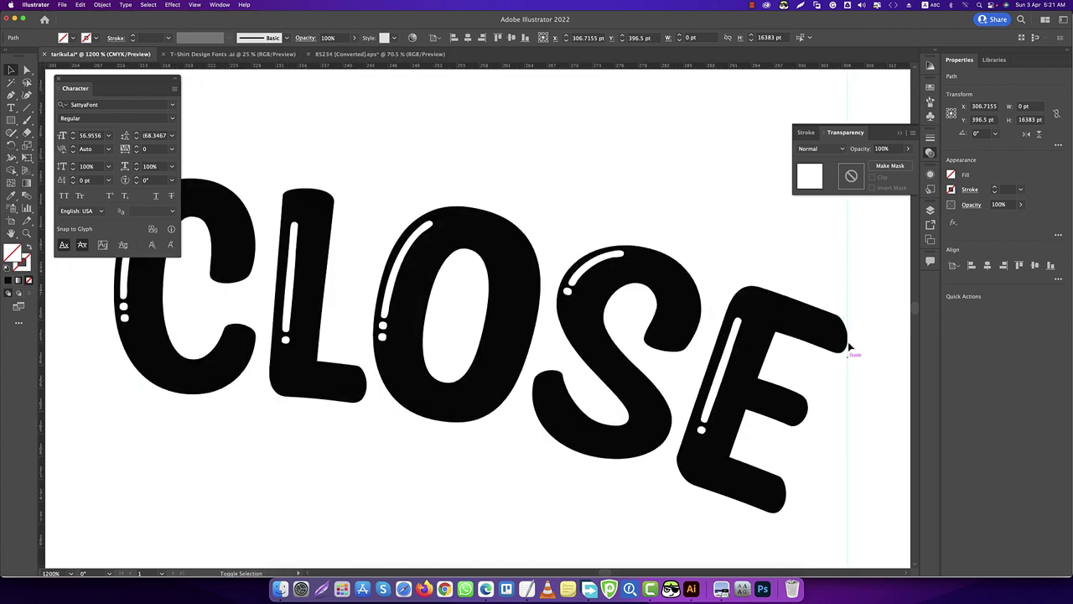
scroll(847, 354, "down", 5)
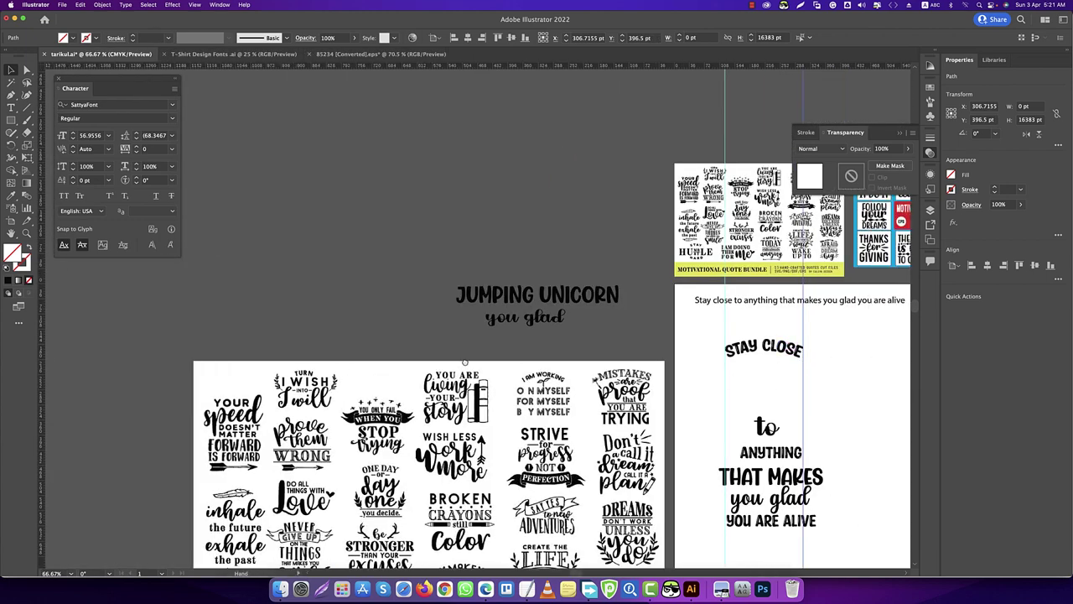
scroll(456, 363, "up", 2)
left_click(462, 394)
scroll(464, 391, "up", 2)
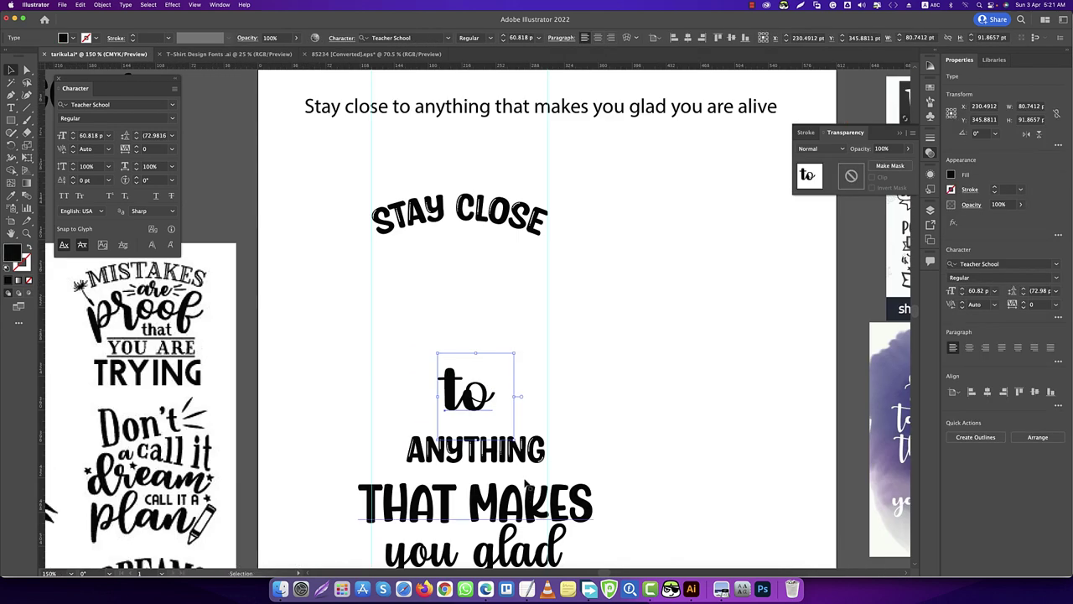
scroll(534, 518, "down", 1)
left_click(535, 522)
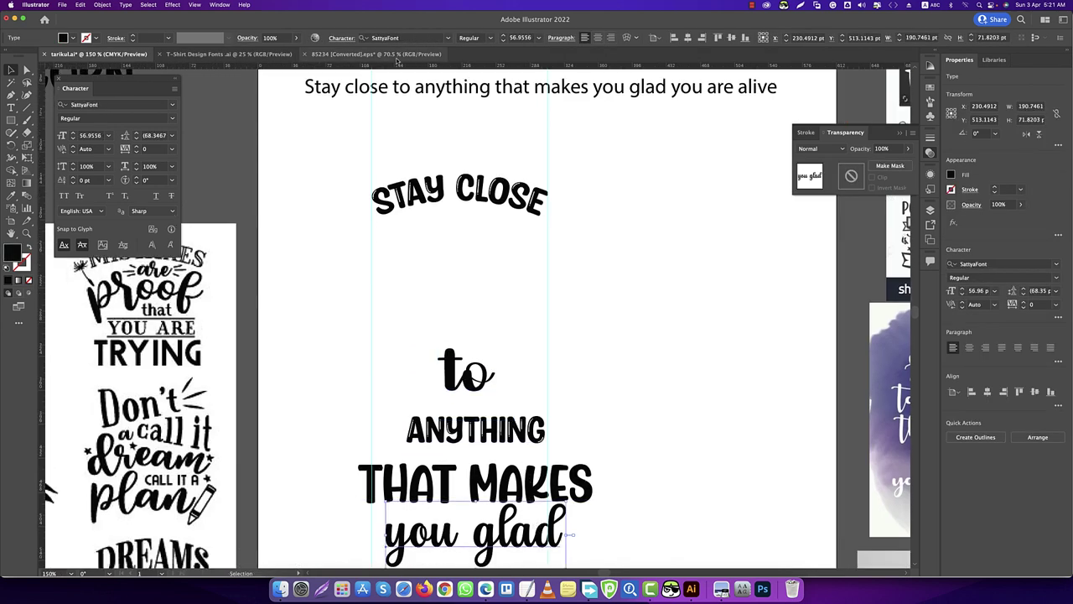
left_click(405, 37)
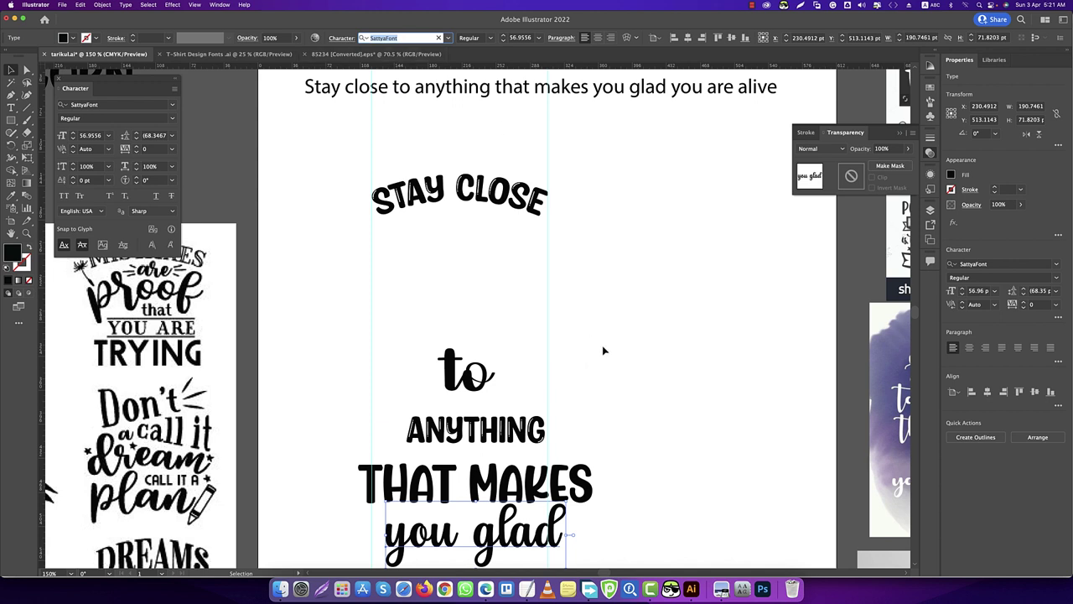
left_click(469, 368)
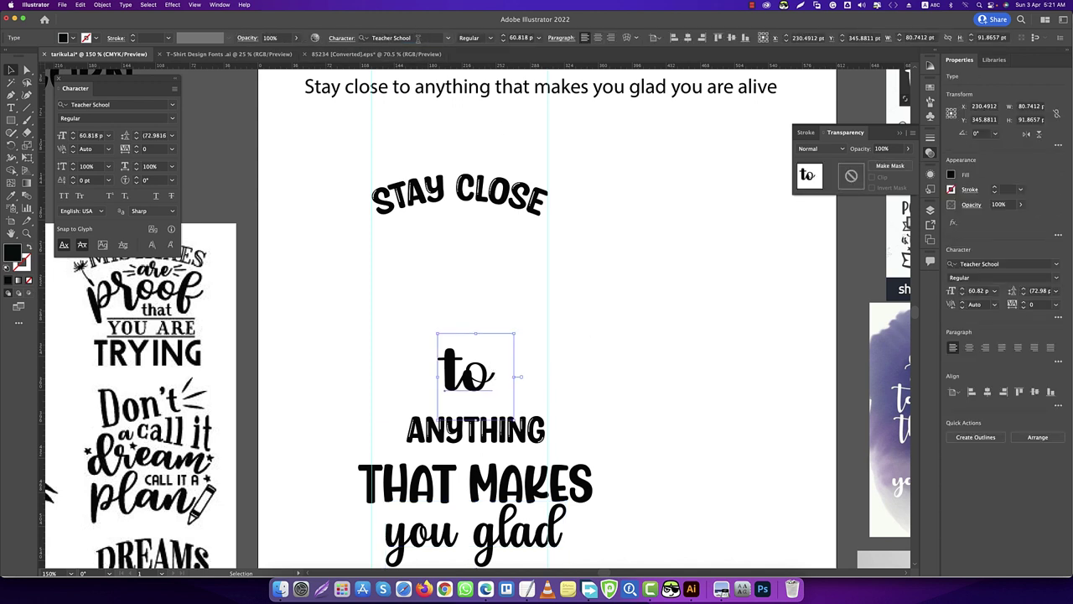
left_click(648, 407)
- Copy the SattyaFont style from 'you glad' onto 'to' with the Eyedropper
left_click(480, 377)
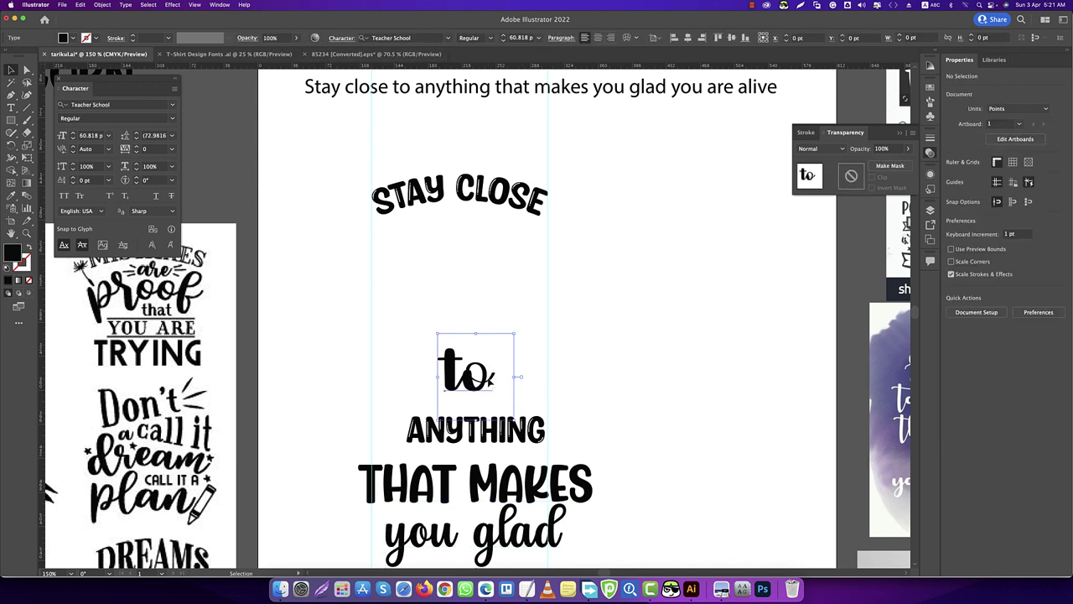
key("i")
left_click(505, 508)
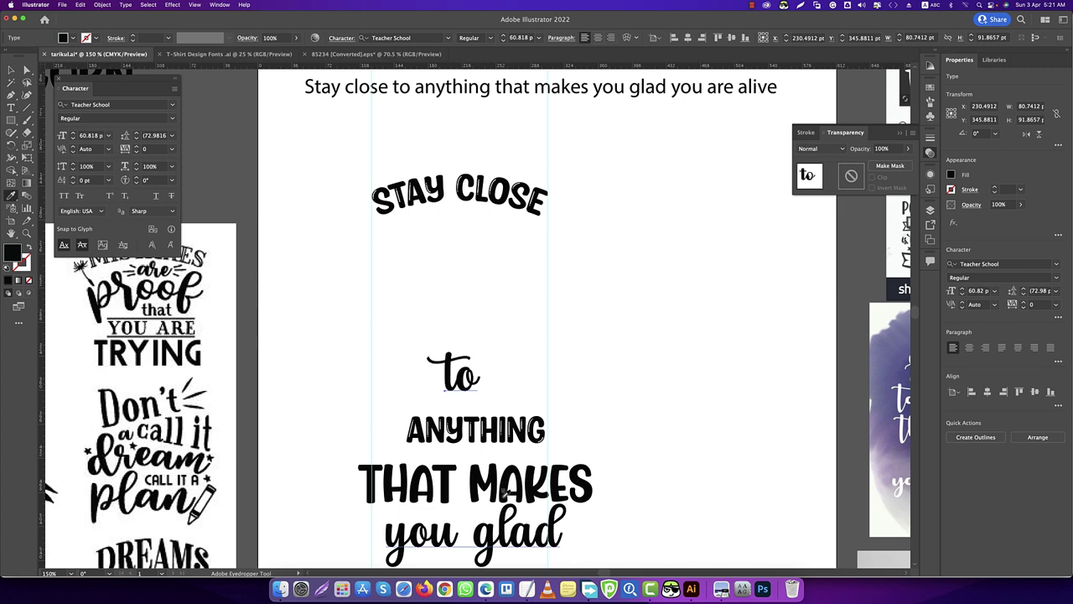
key("v")
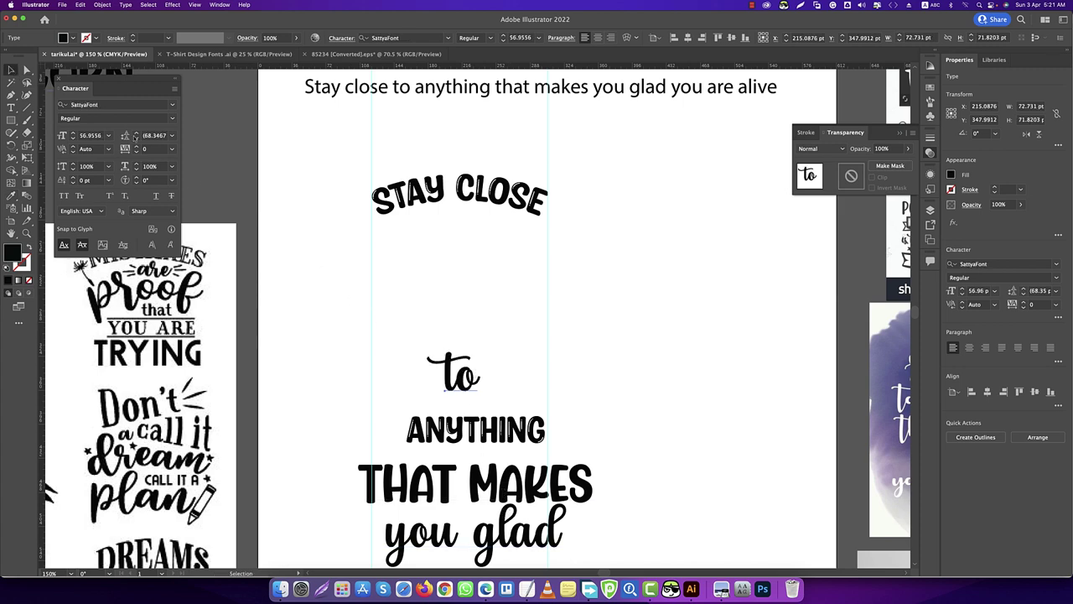
left_click(487, 365)
- Move 'to' up just under STAY CLOSE, convert it to outlines, and ungroup its letters
left_click(468, 379)
key("super+equal")
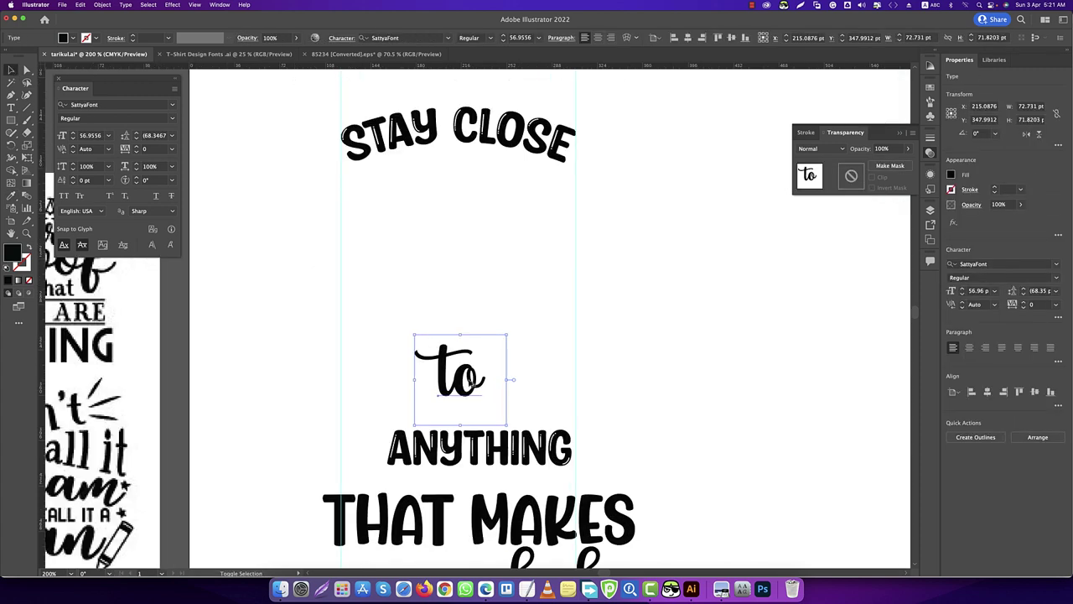
left_click_drag(466, 374, 468, 204)
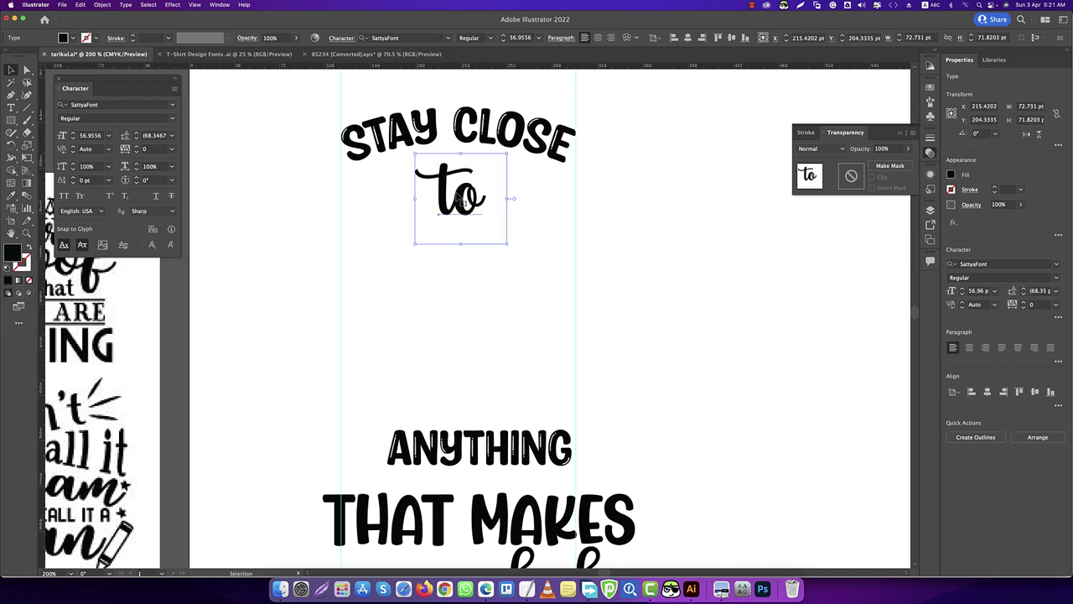
right_click(454, 192)
left_click(449, 277)
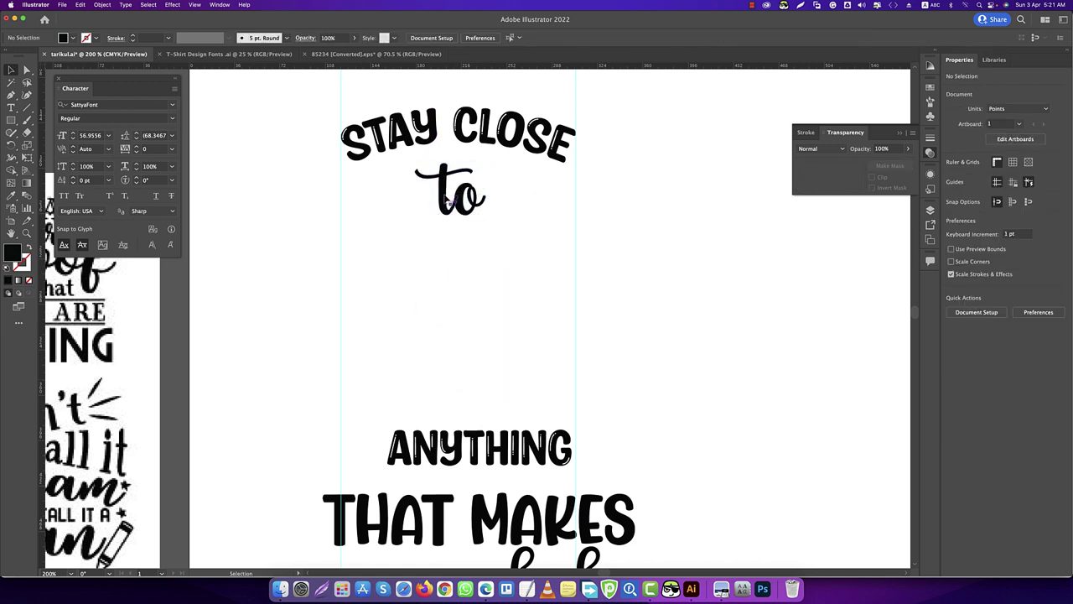
right_click(444, 186)
left_click(453, 261)
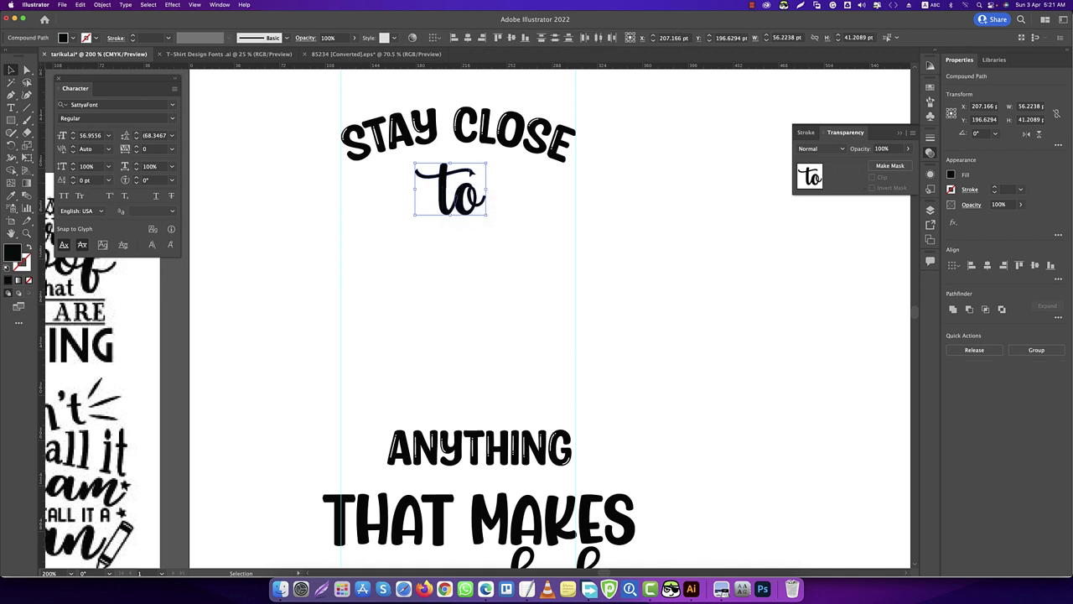
- Zoom in and shorten the letter t of the outlined 'to'
key("super+equal")
key("super+equal")
key("super+equal")
key("super+shift+a")
left_click(388, 180)
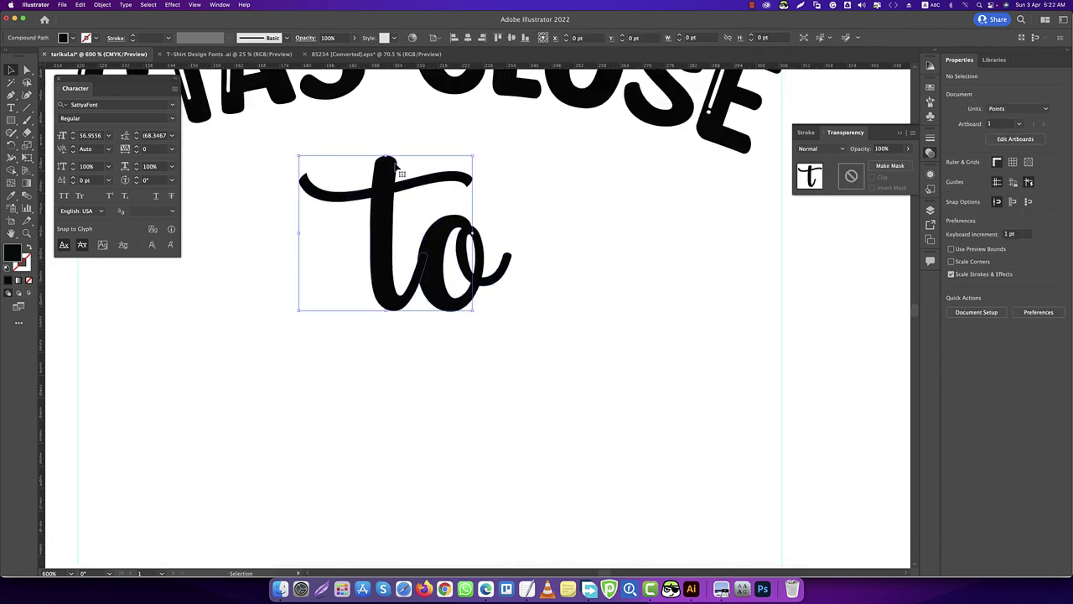
left_click_drag(386, 155, 388, 176)
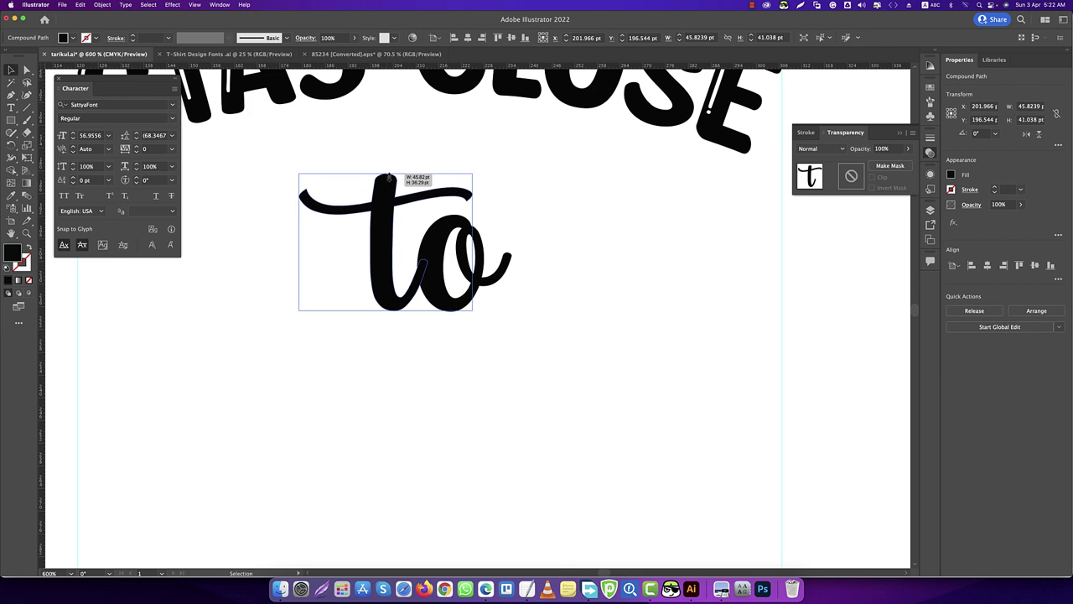
left_click_drag(389, 178, 398, 168)
left_click(398, 168)
key("super+minus")
key("super+minus")
key("super+minus")
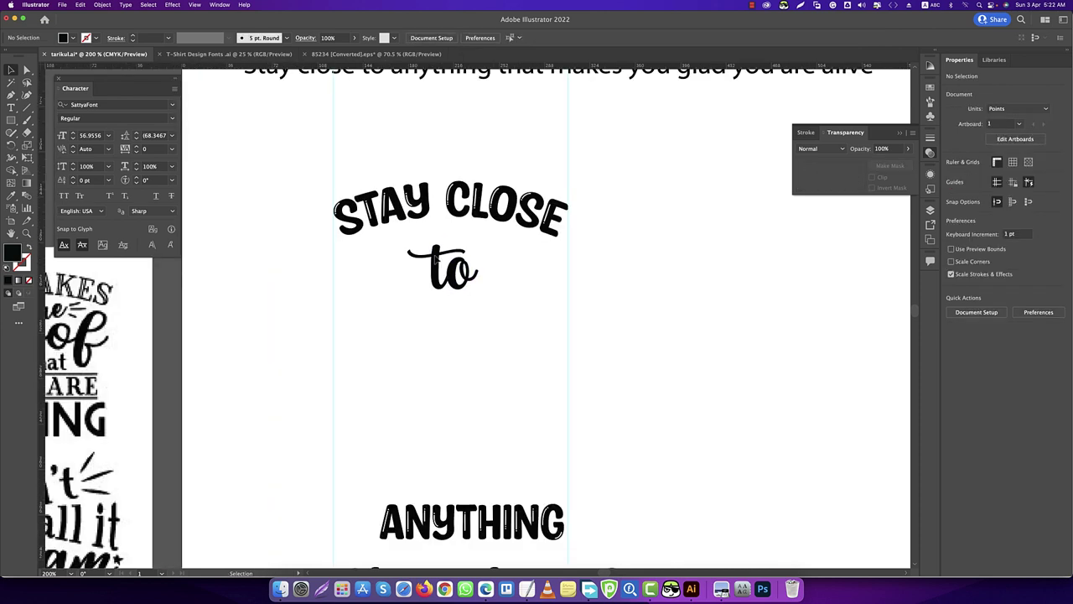
- Horizontally centre 'to' under STAY CLOSE, then nudge it up closer to the heading
left_click(439, 263)
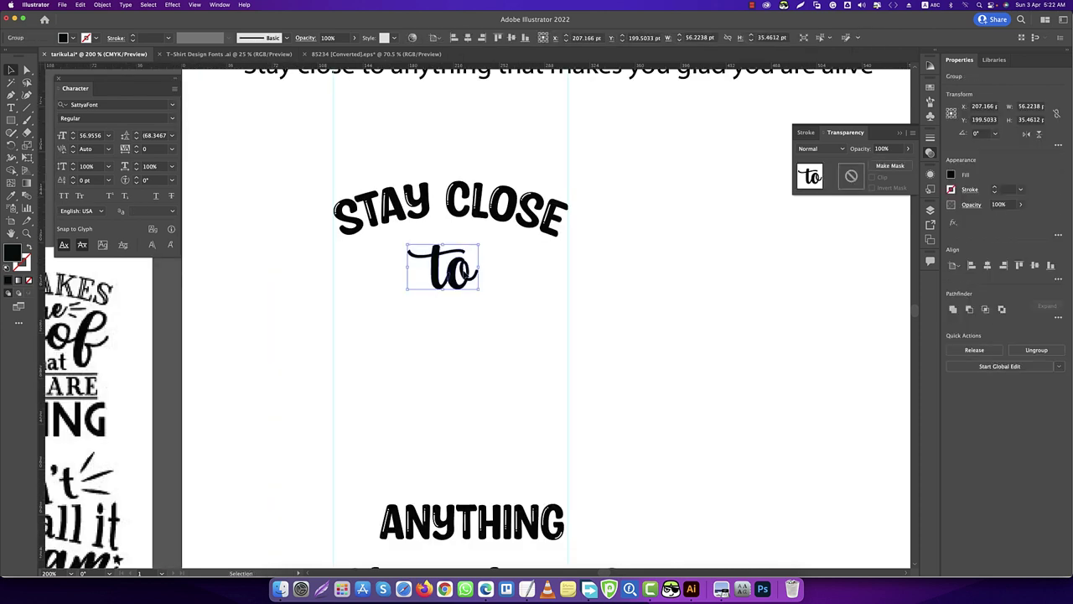
left_click(491, 204, "shift")
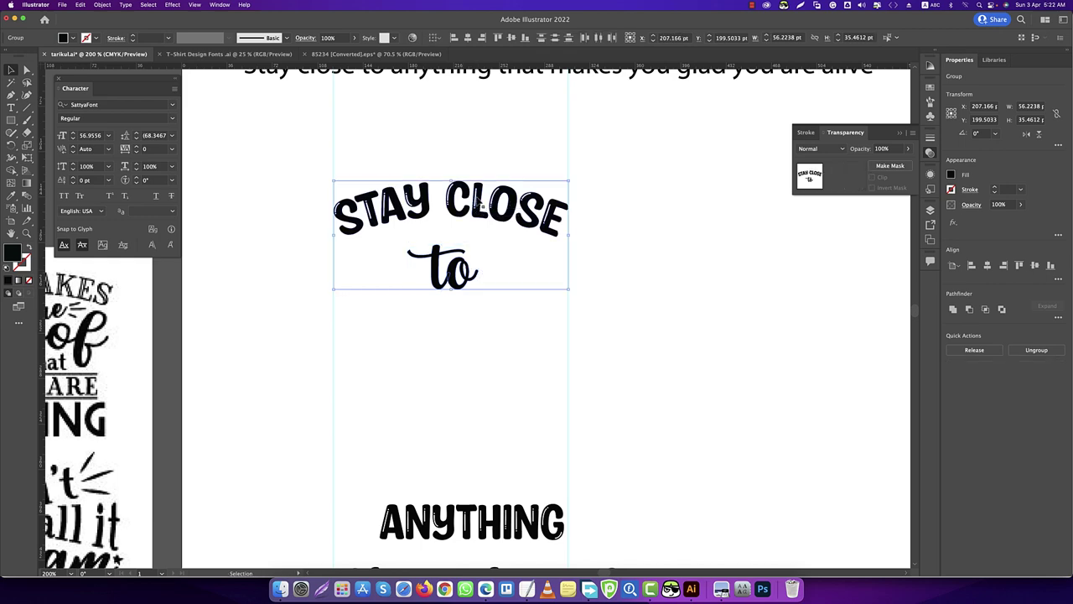
left_click(473, 40)
left_click(505, 358)
left_click_drag(474, 289, 472, 273)
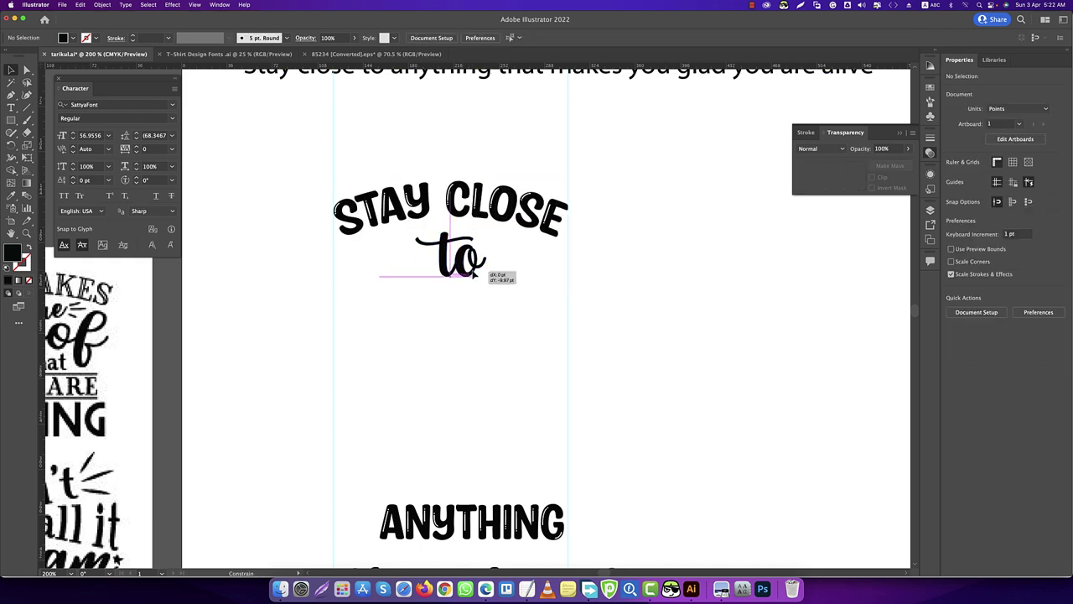
- Draw a black 186.2197 × 42.7875 pt rectangle in the gap between 'to' and 'ANYTHING'
scroll(487, 316, "down", 2)
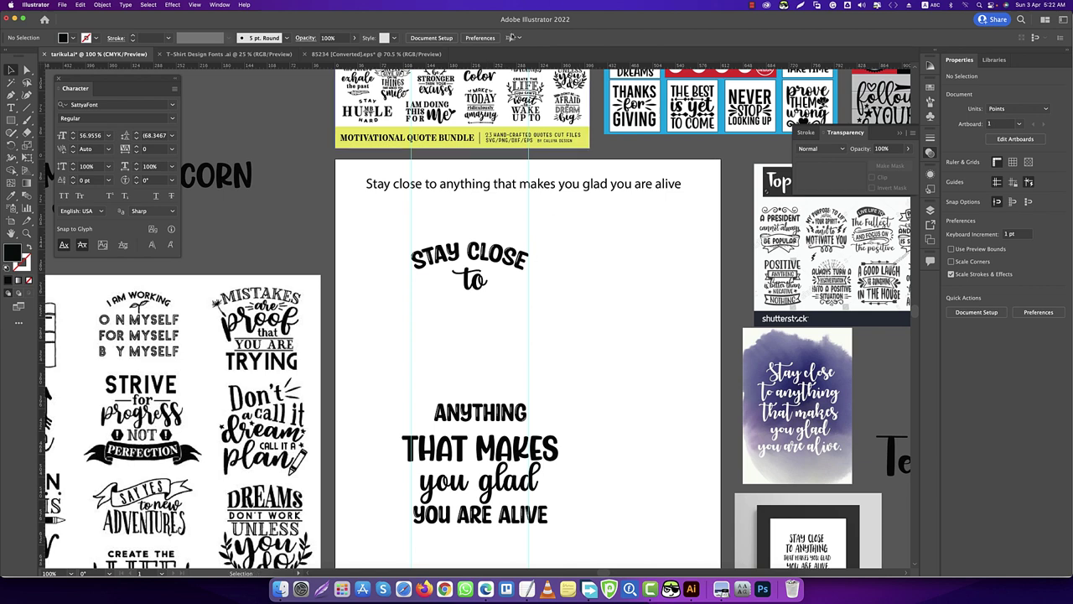
key("m")
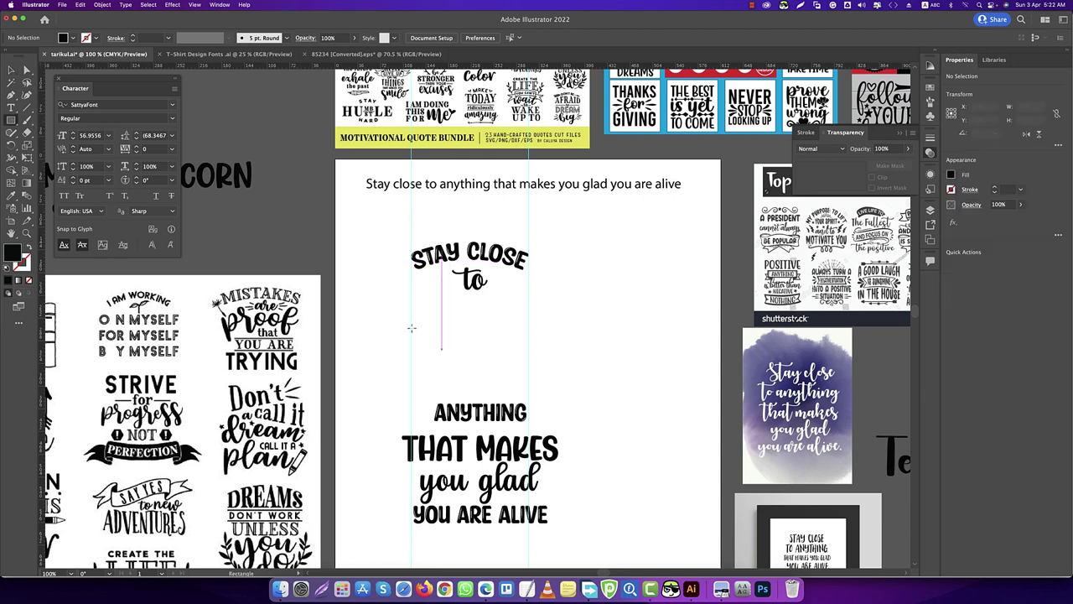
left_click_drag(411, 328, 528, 351)
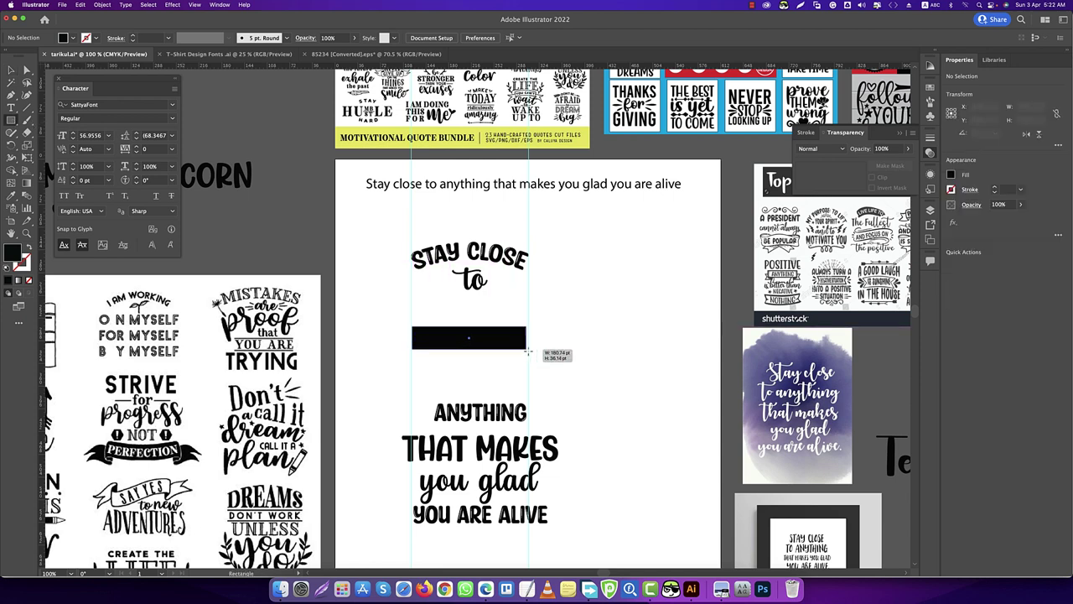
left_click_drag(528, 351, 529, 353)
key("super+equal")
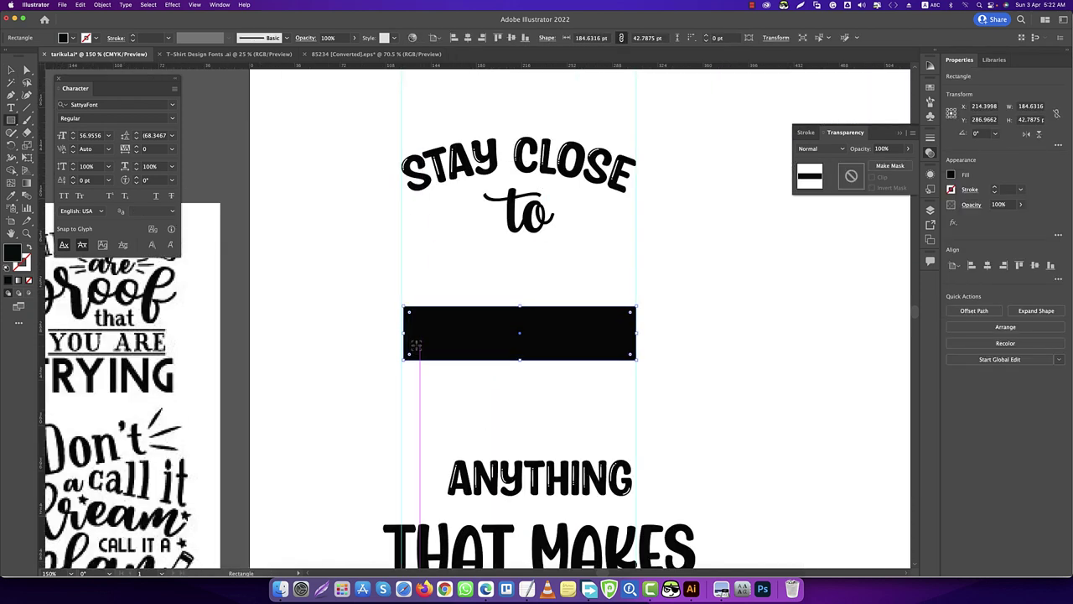
scroll(416, 345, "up", 3)
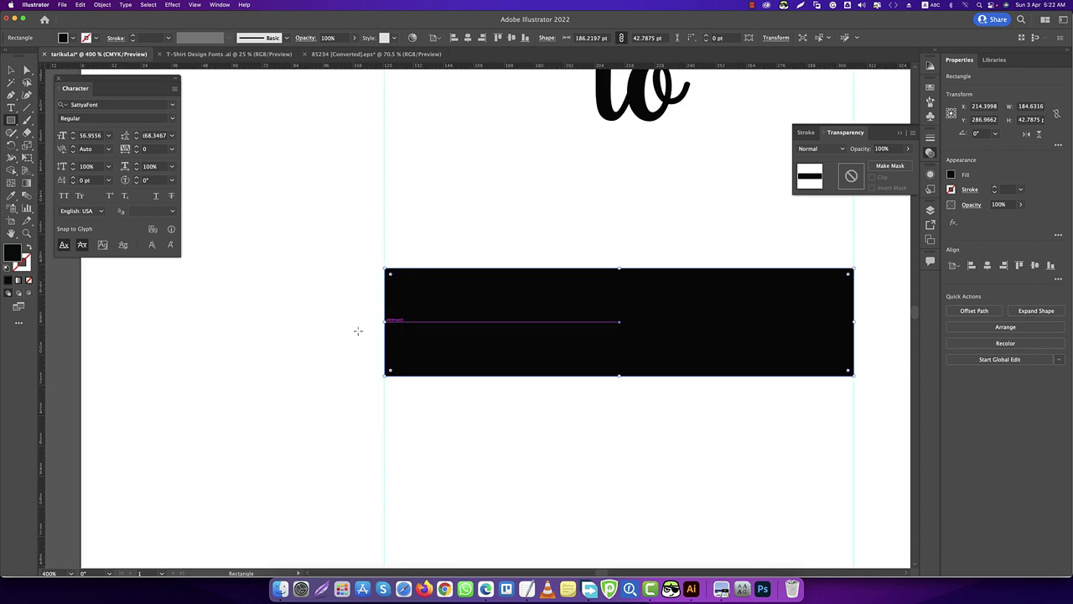
scroll(358, 330, "down", 1)
scroll(714, 310, "up", 1)
scroll(718, 315, "up", 2)
scroll(717, 314, "up", 1)
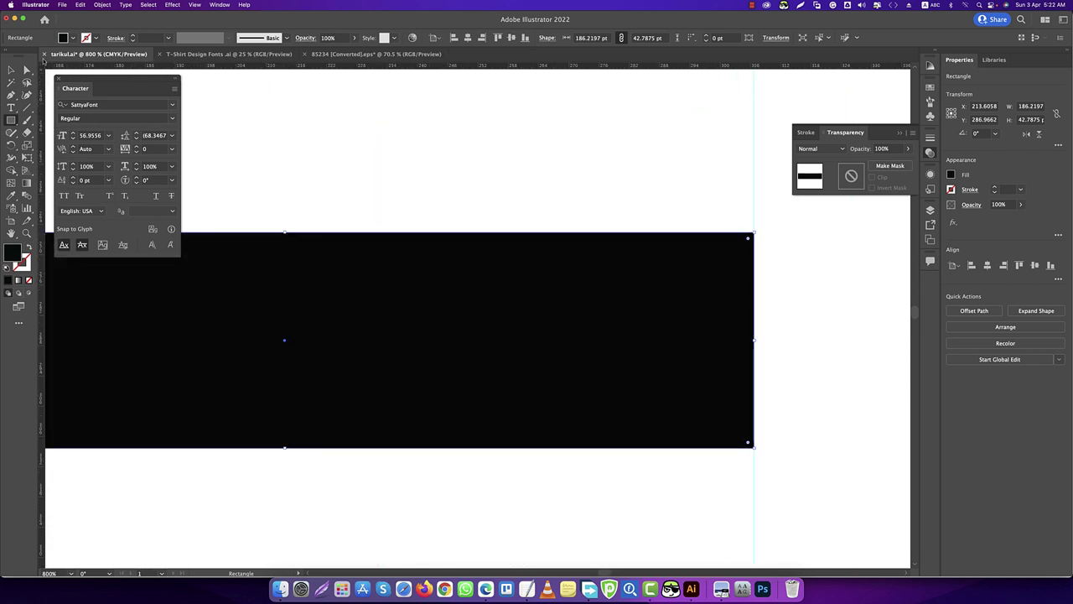
- Place a horizontal guide across the bar's vertical centre
key("v")
scroll(399, 245, "down", 1)
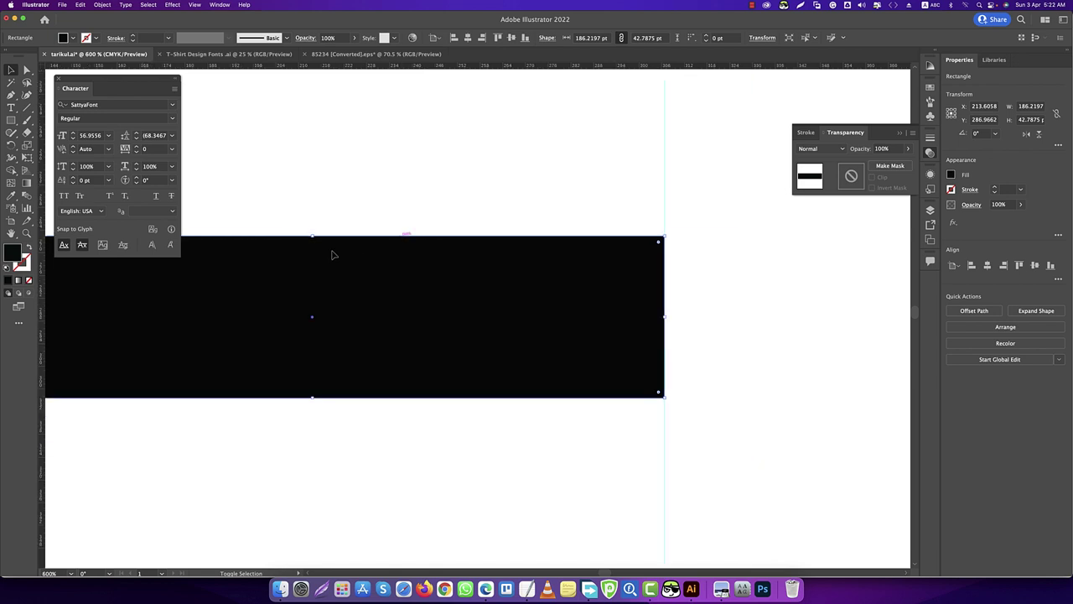
scroll(589, 322, "down", 1)
scroll(198, 317, "up", 1)
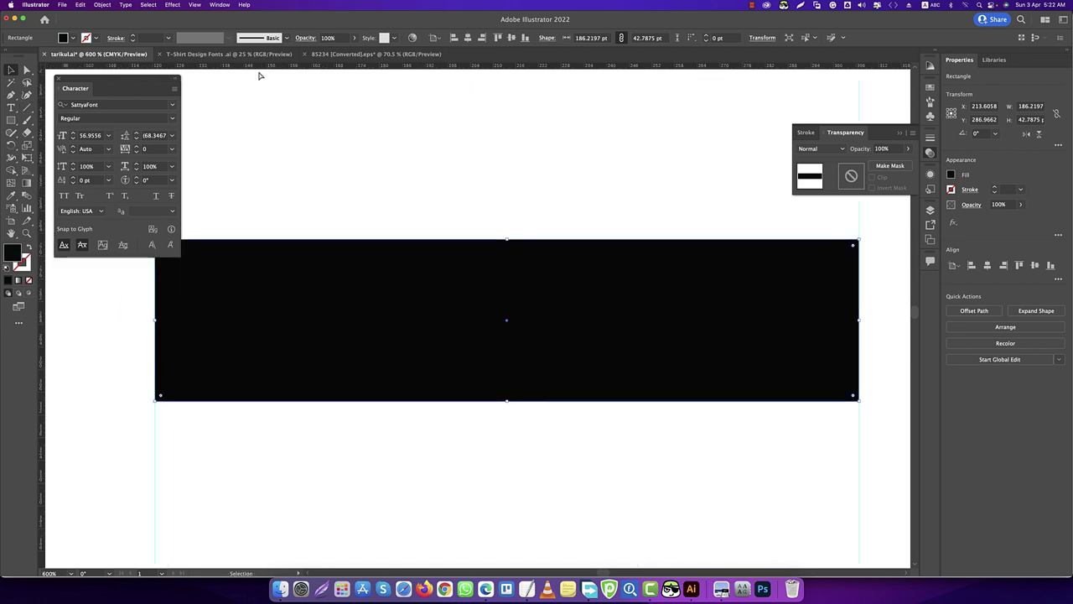
key("a")
left_click_drag(295, 65, 508, 324)
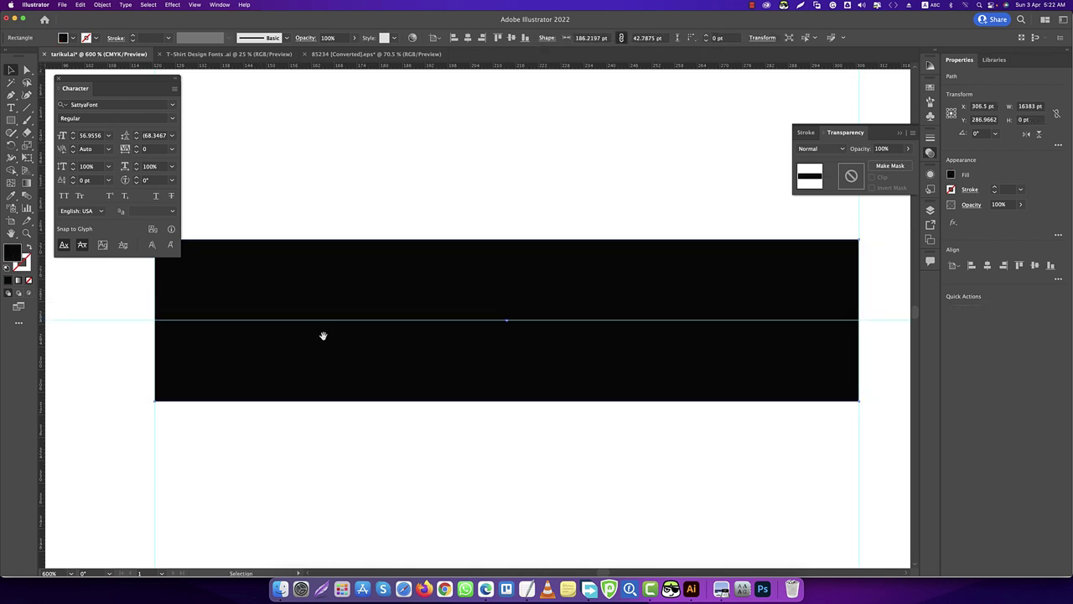
scroll(324, 336, "left", 5)
- Bow the bar's left edge inward into a concave curve with the Curvature tool
key("shift+grave")
scroll(434, 364, "up", 1)
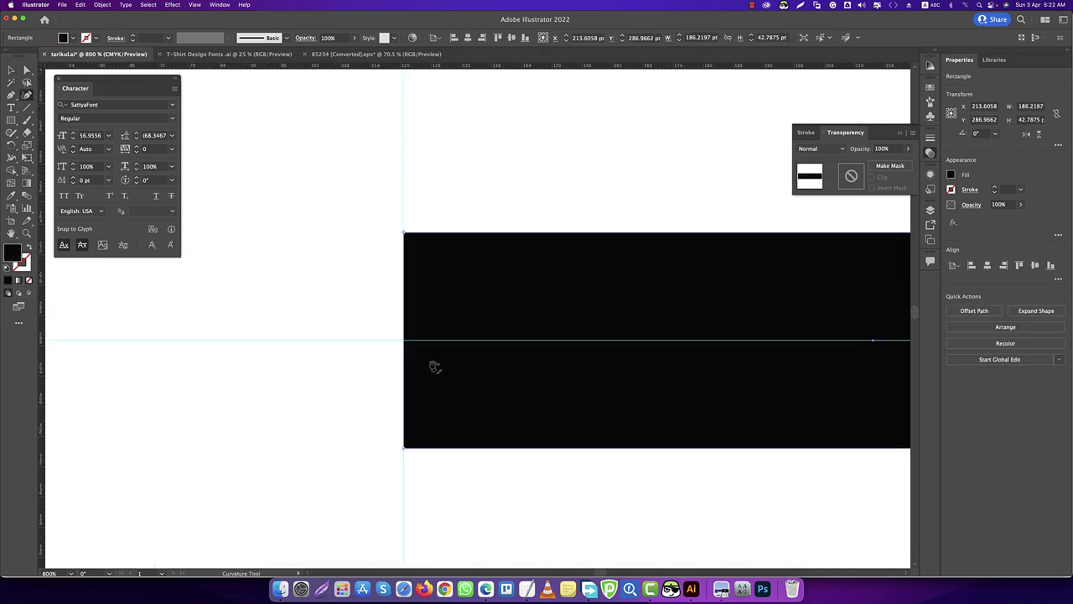
scroll(394, 336, "up", 1)
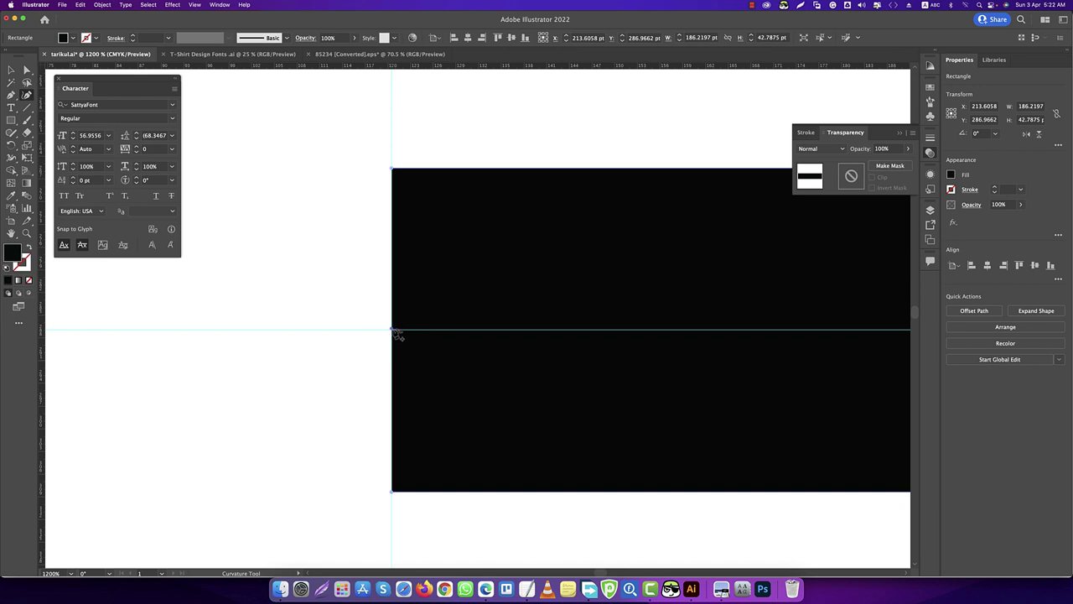
left_click_drag(392, 330, 425, 331)
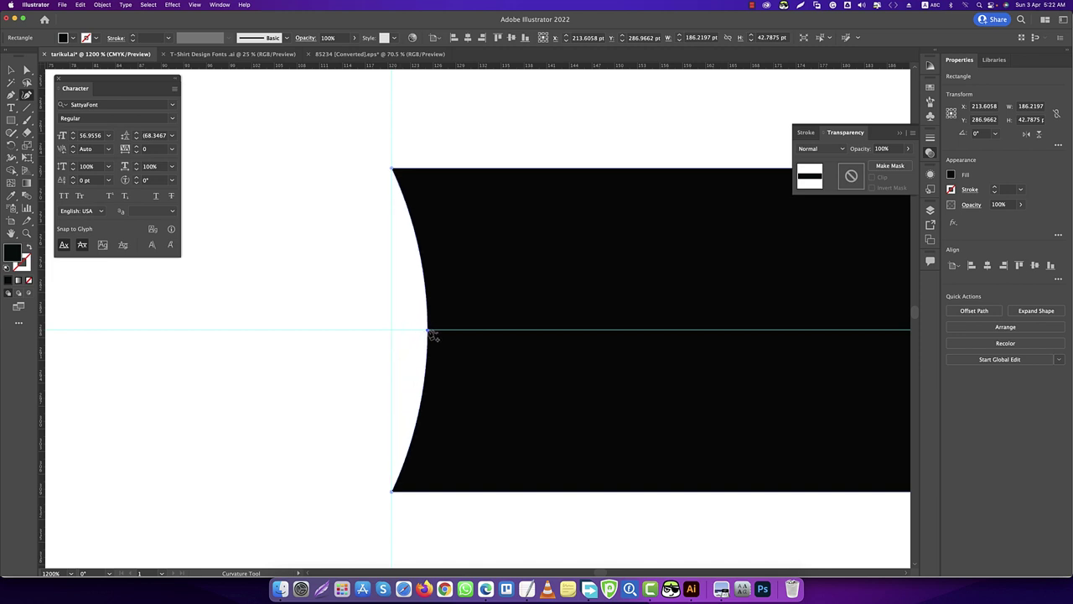
scroll(321, 352, "down", 2, "alt")
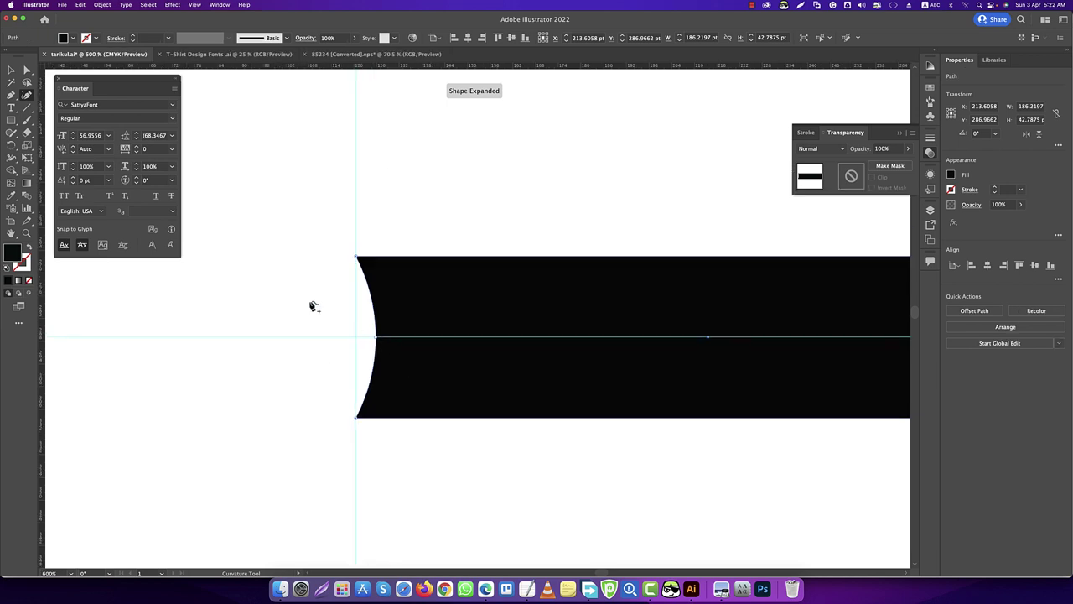
key("v")
- Convert the left curve's middle anchor into a sharp corner point
left_click(14, 97)
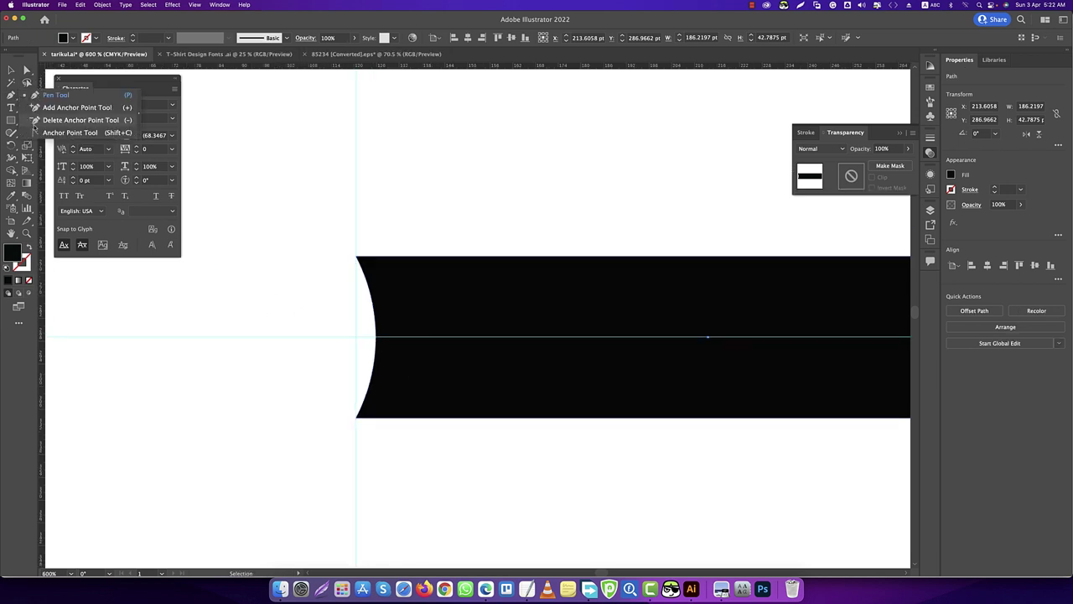
left_click(83, 130)
left_click(376, 336)
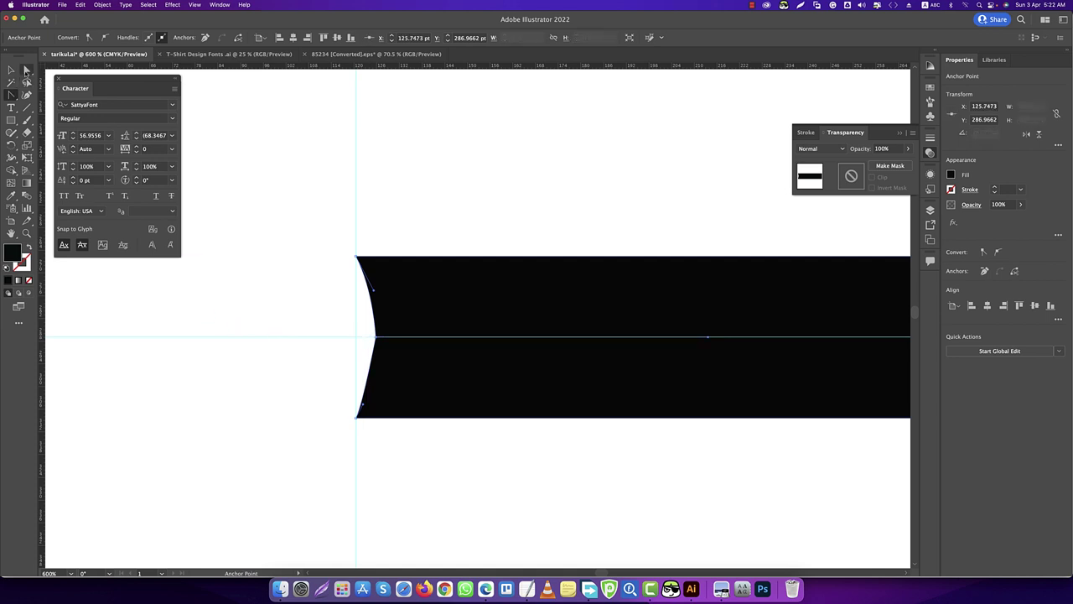
left_click(26, 95)
scroll(416, 245, "down", 1)
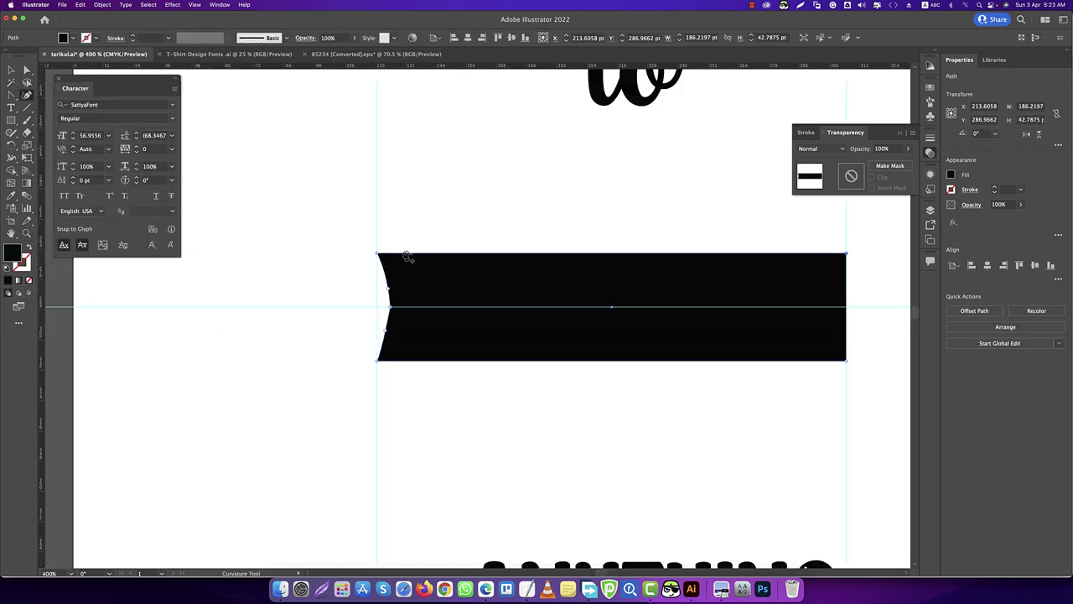
scroll(406, 256, "down", 3)
scroll(551, 275, "up", 5)
scroll(638, 282, "up", 1)
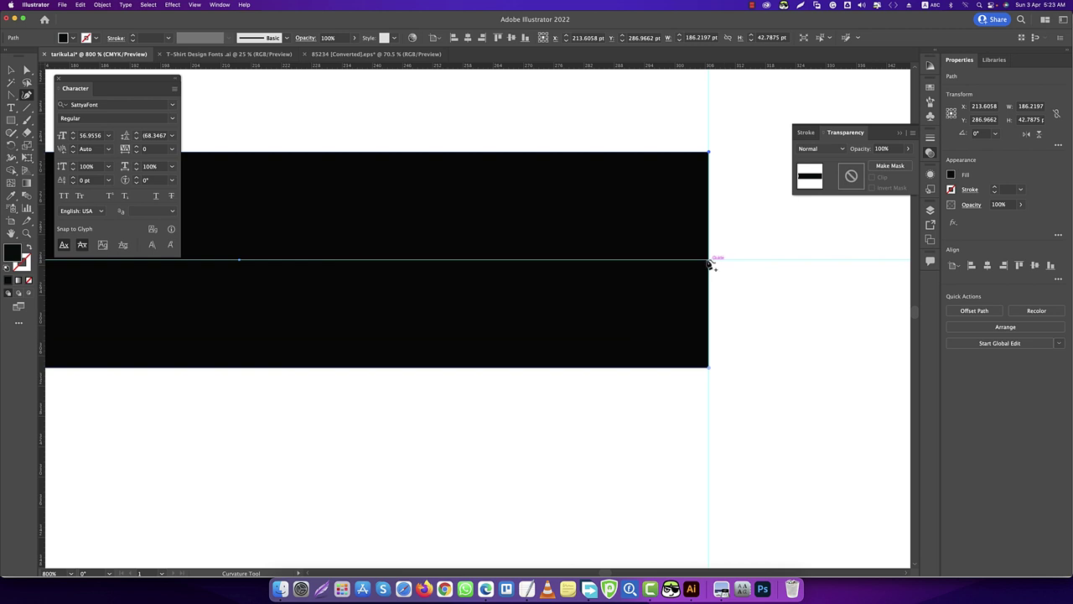
- Curve the bar's right edge inward and convert its middle anchor into a sharp corner
left_click_drag(708, 262, 677, 265)
scroll(690, 273, "down", 1)
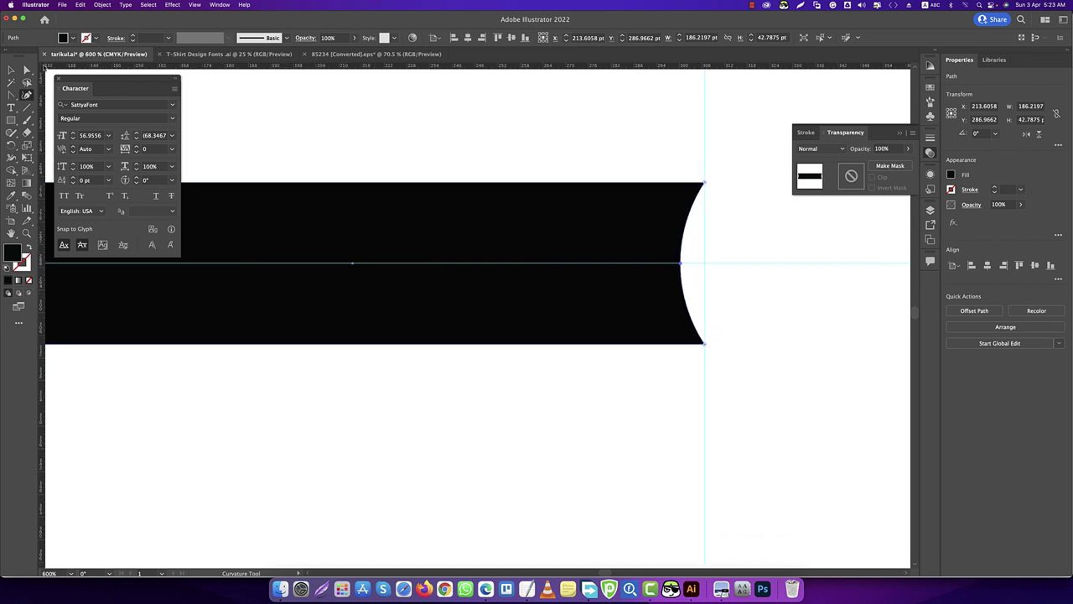
key("a")
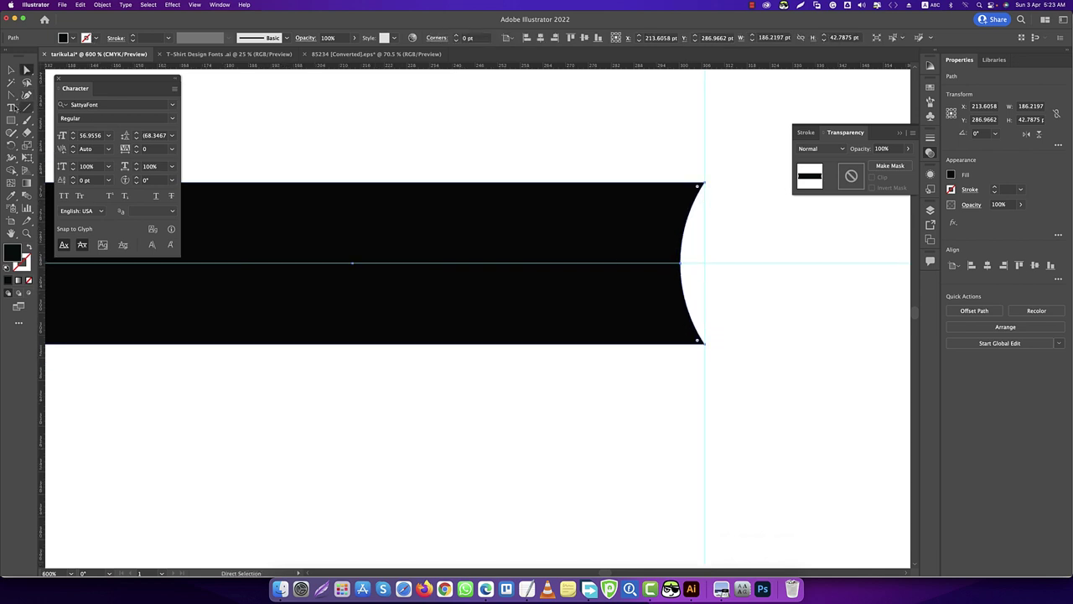
key("shift+c")
left_click(681, 264)
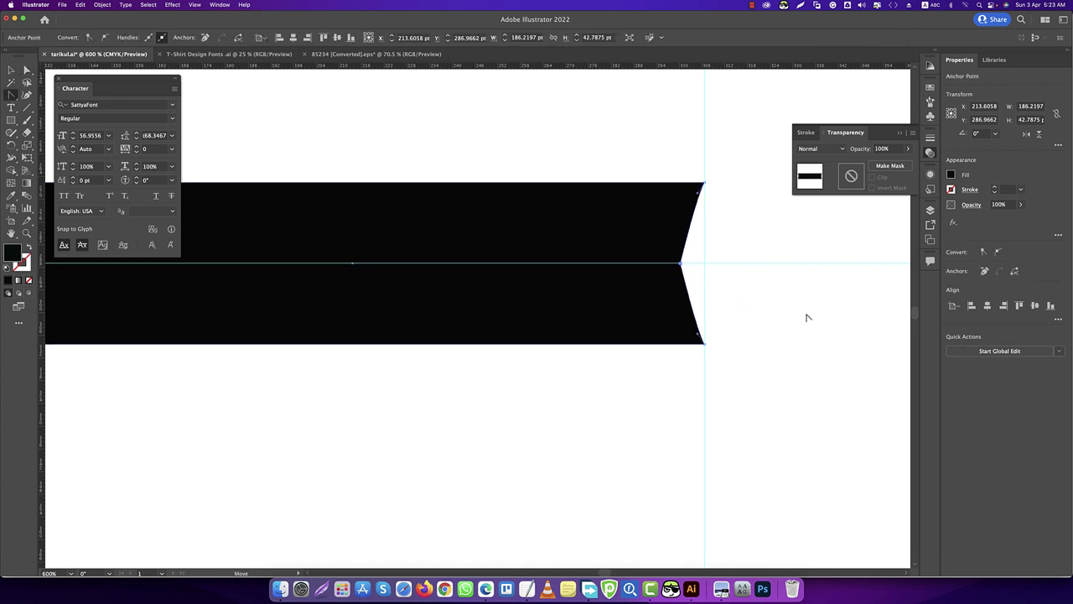
scroll(805, 313, "down", 1)
scroll(731, 257, "up", 3)
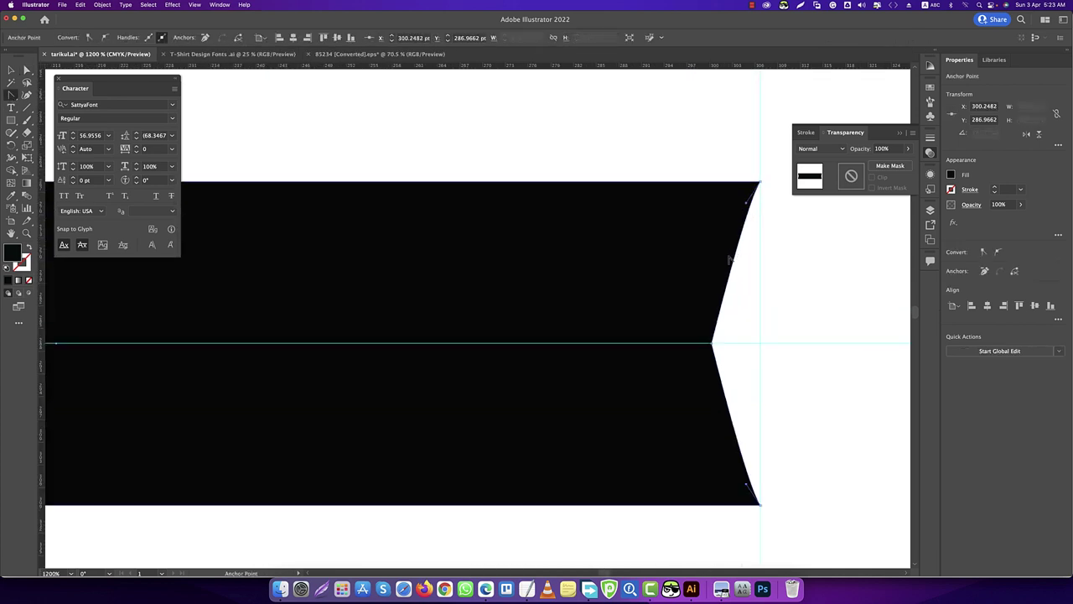
scroll(746, 271, "down", 2)
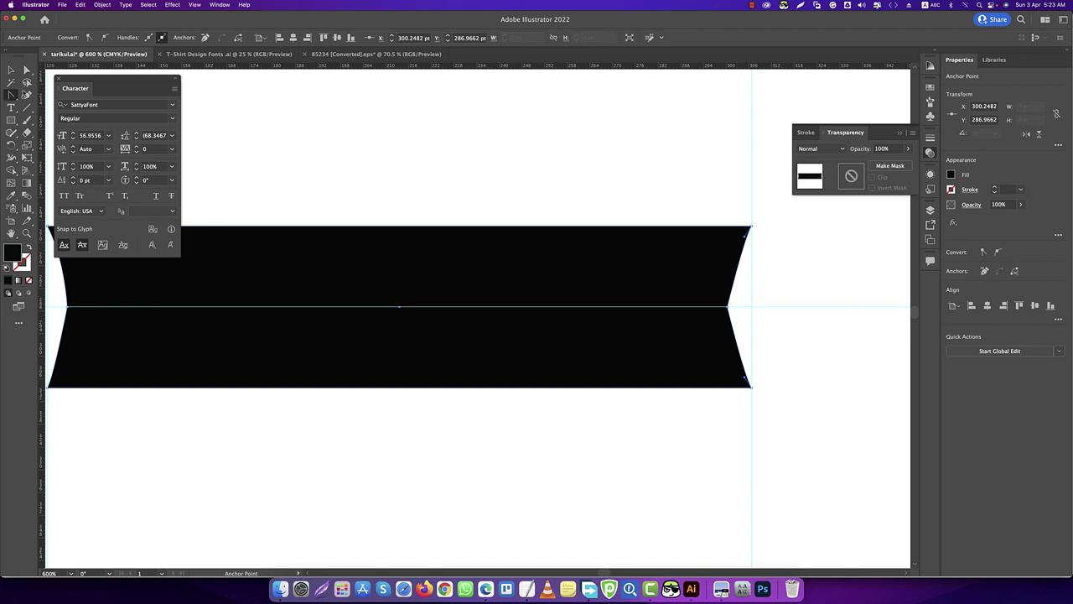
- Select the notched ribbon bar, check the poster, and open the Effect menu
left_click(11, 71)
left_click(711, 376)
scroll(708, 374, "down", 1)
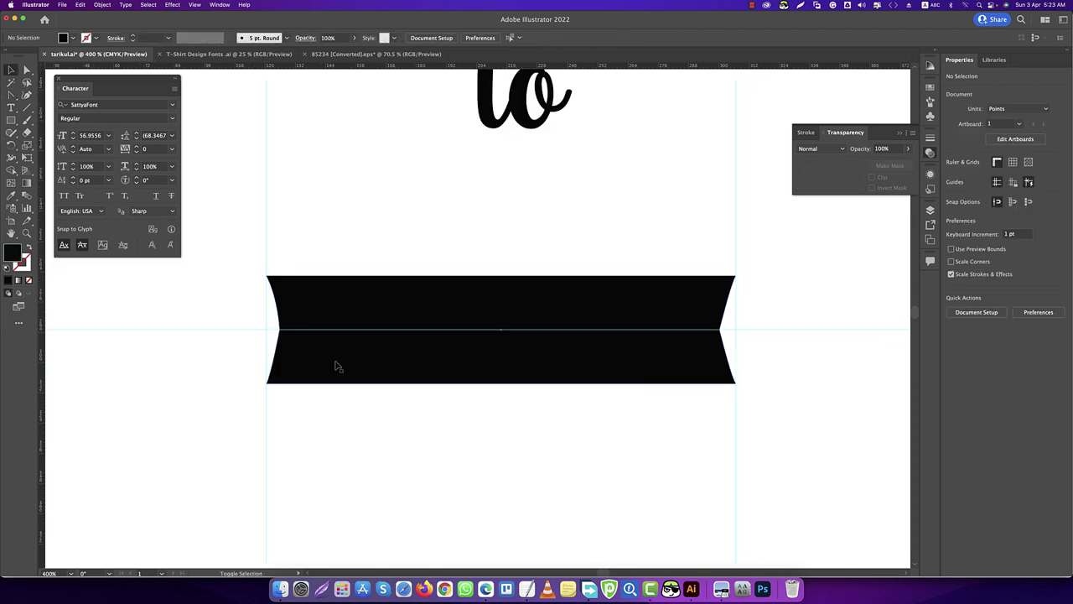
scroll(278, 312, "up", 2)
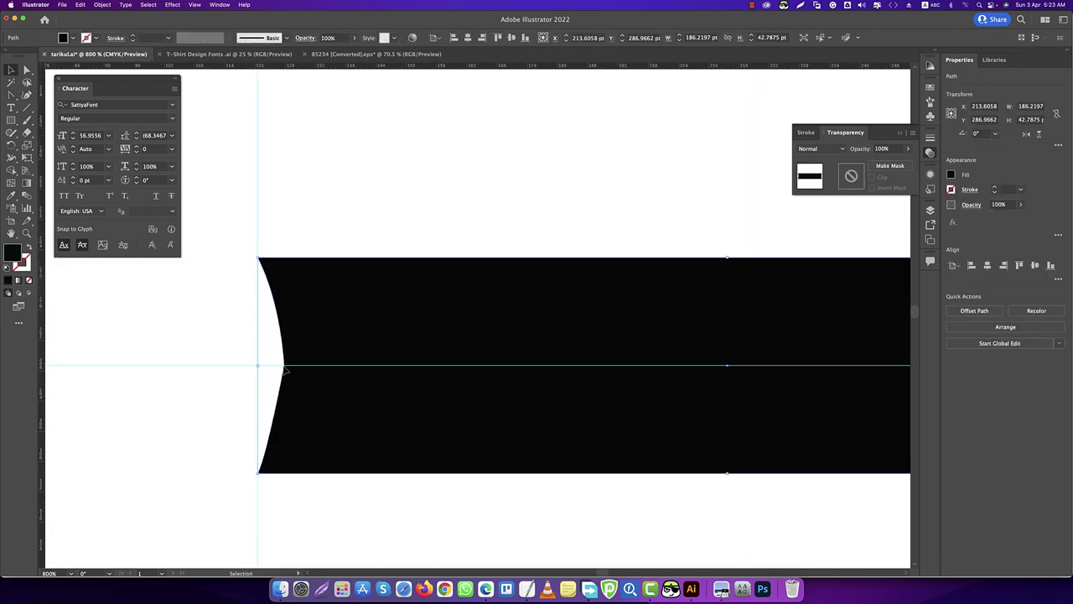
scroll(286, 369, "up", 3)
scroll(293, 371, "down", 3)
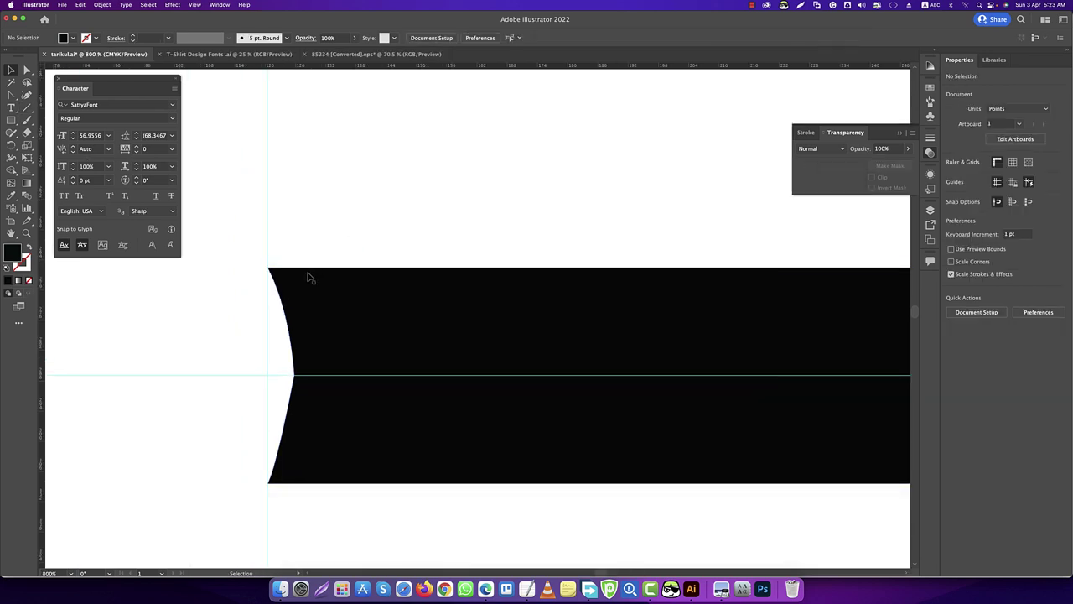
scroll(307, 276, "down", 3)
scroll(404, 306, "down", 2)
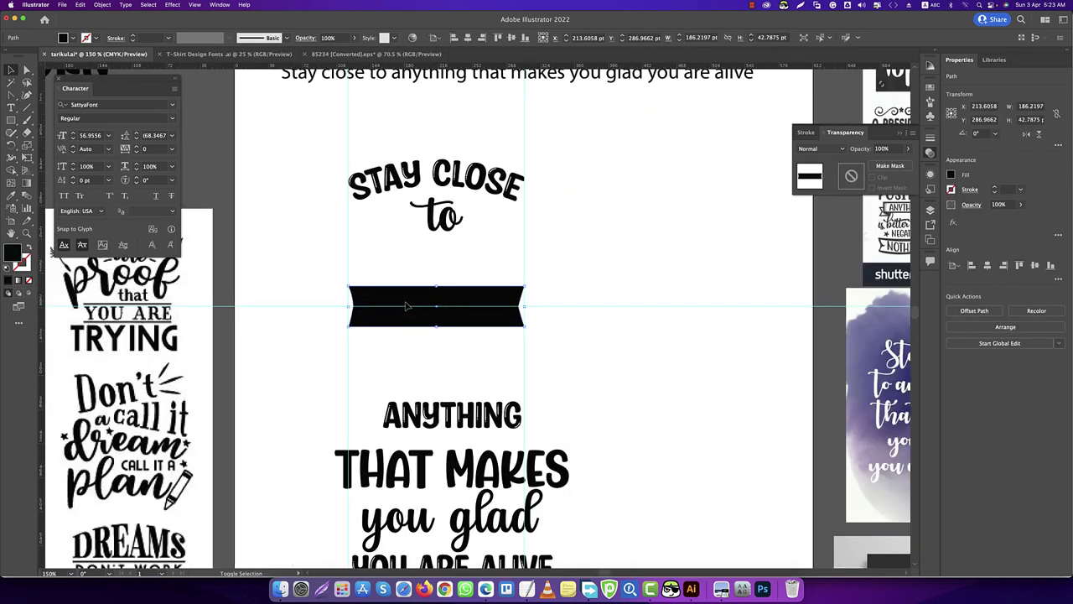
scroll(410, 297, "down", 1)
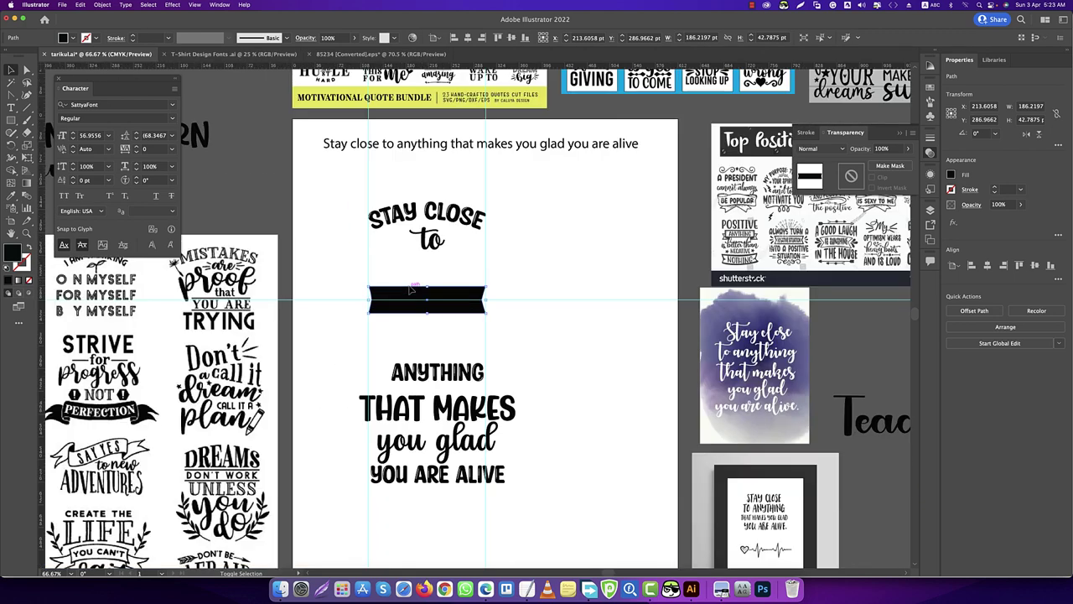
scroll(410, 297, "up", 1)
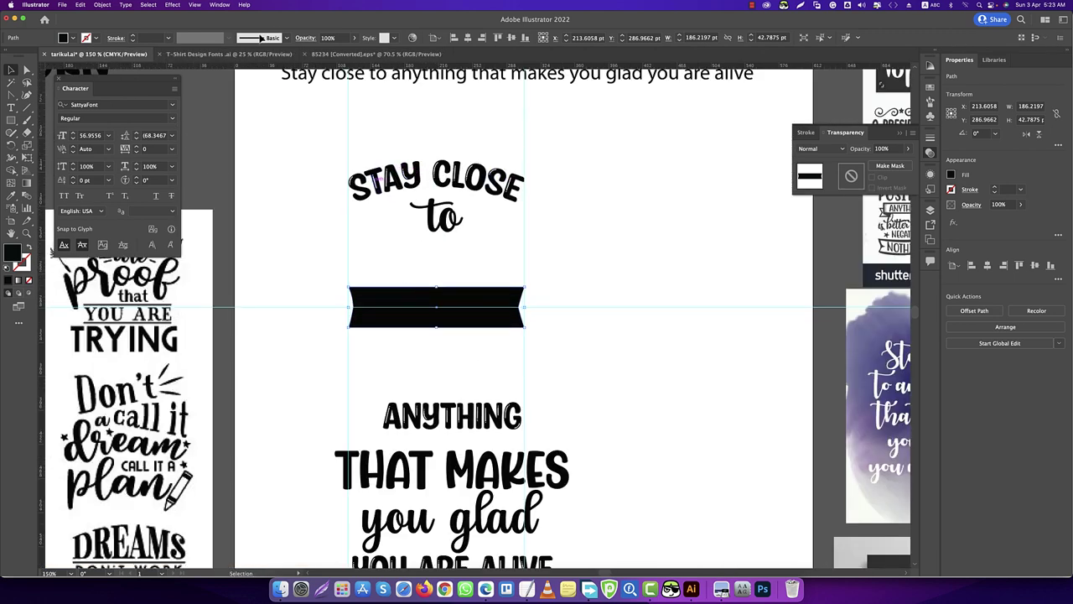
left_click(172, 4)
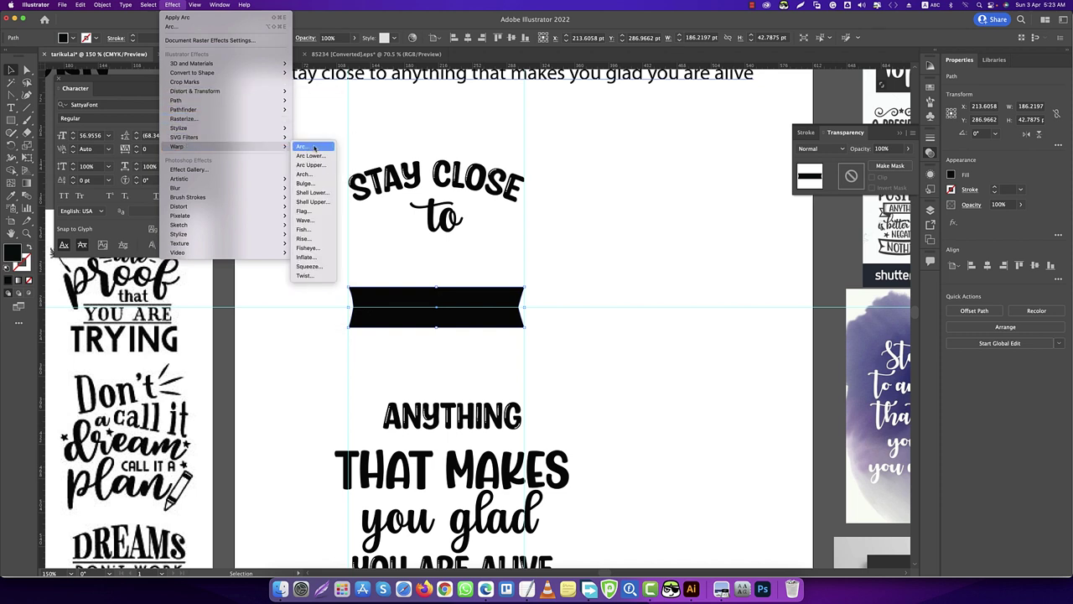
- Warp the banner with a horizontal Arc at −25% bend, then expand its appearance
left_click(315, 148)
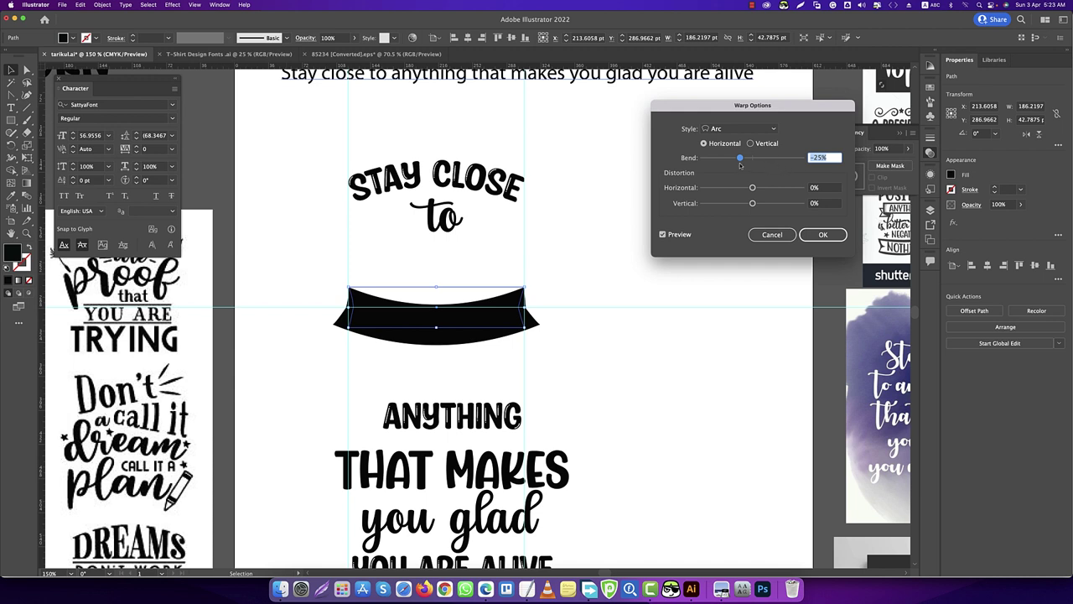
left_click(819, 238)
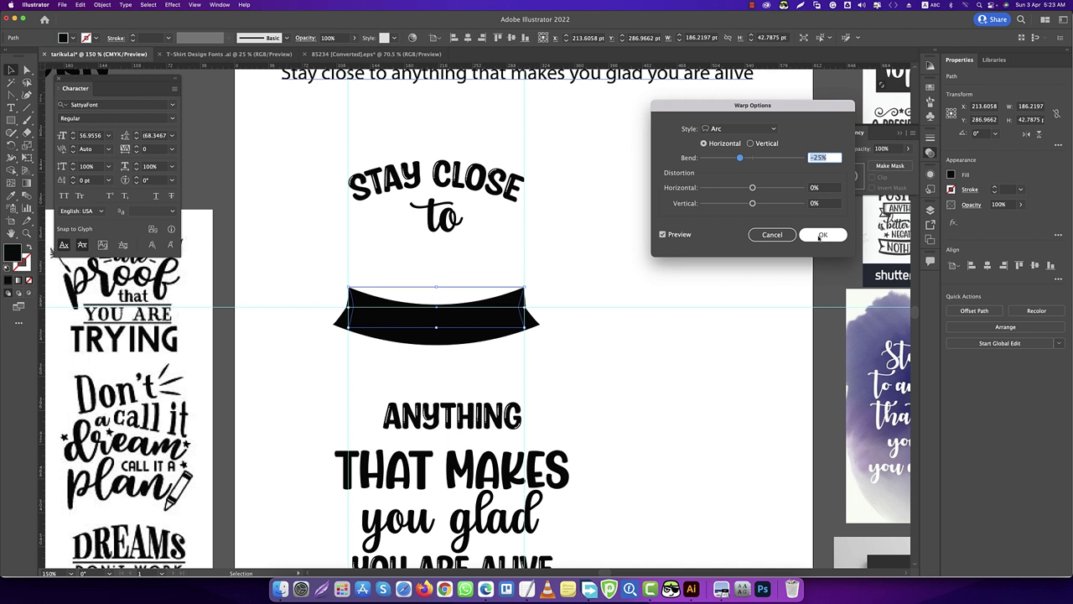
left_click(820, 236)
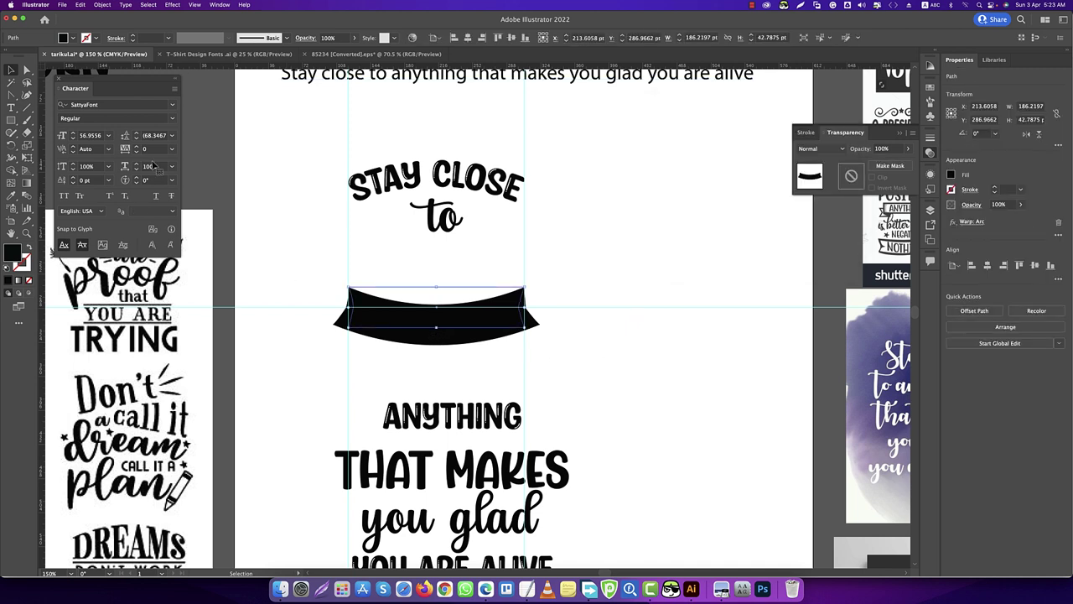
left_click(103, 5)
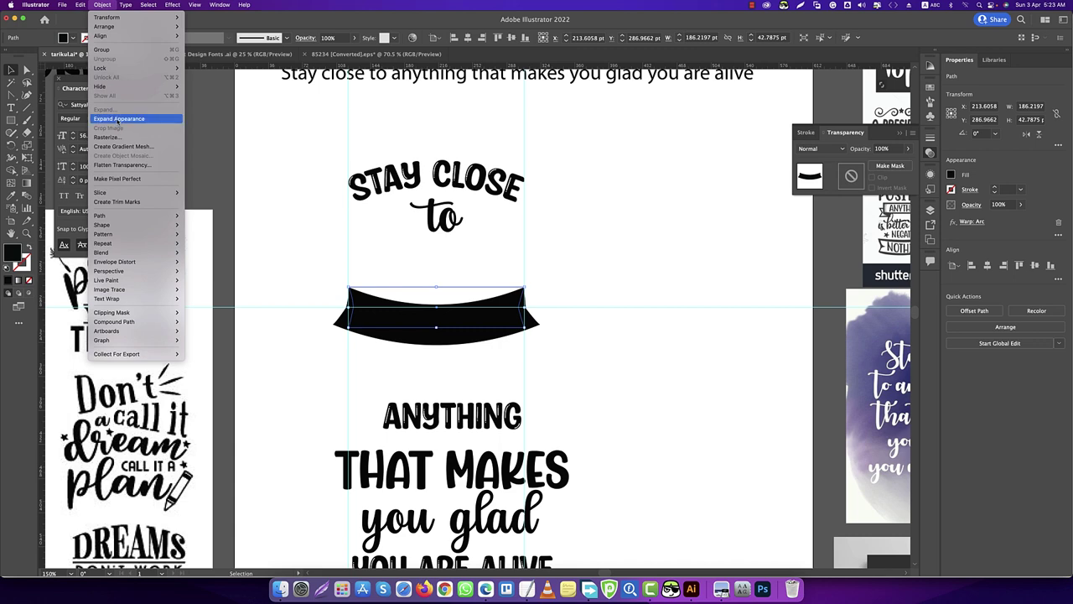
left_click(120, 118)
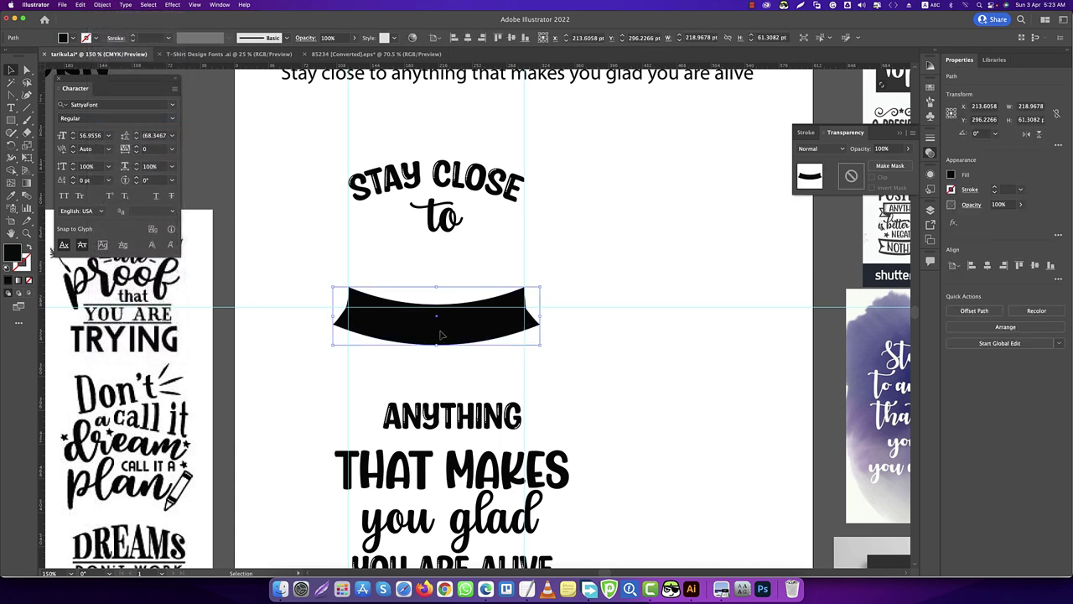
- Drag the banner's left-end anchors inward into a sharp V-notch, tips aligned on the guide
scroll(442, 335, "up", 2)
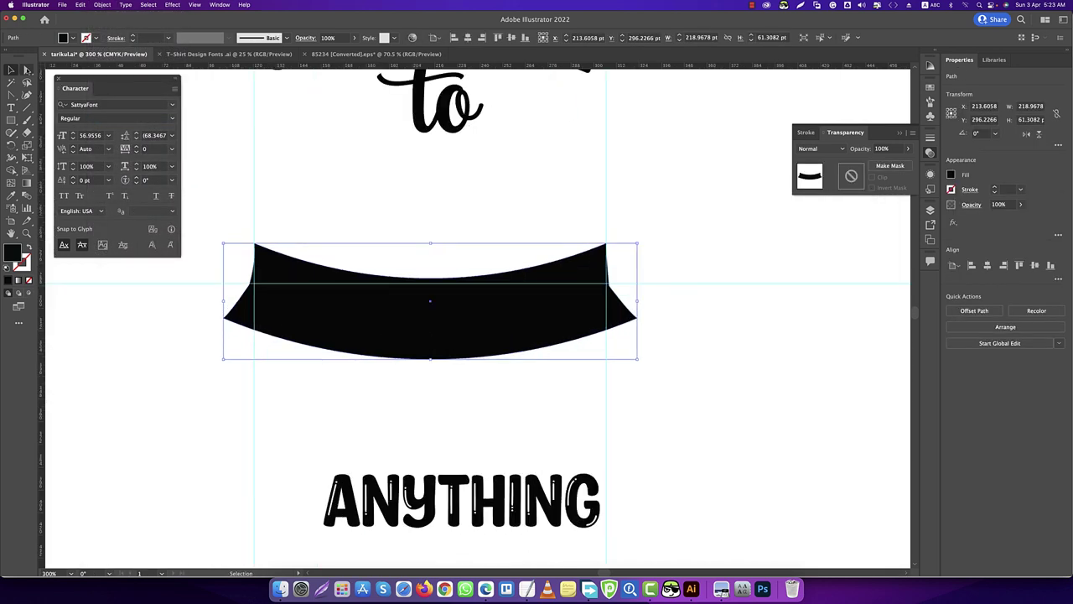
left_click(248, 326, "shift")
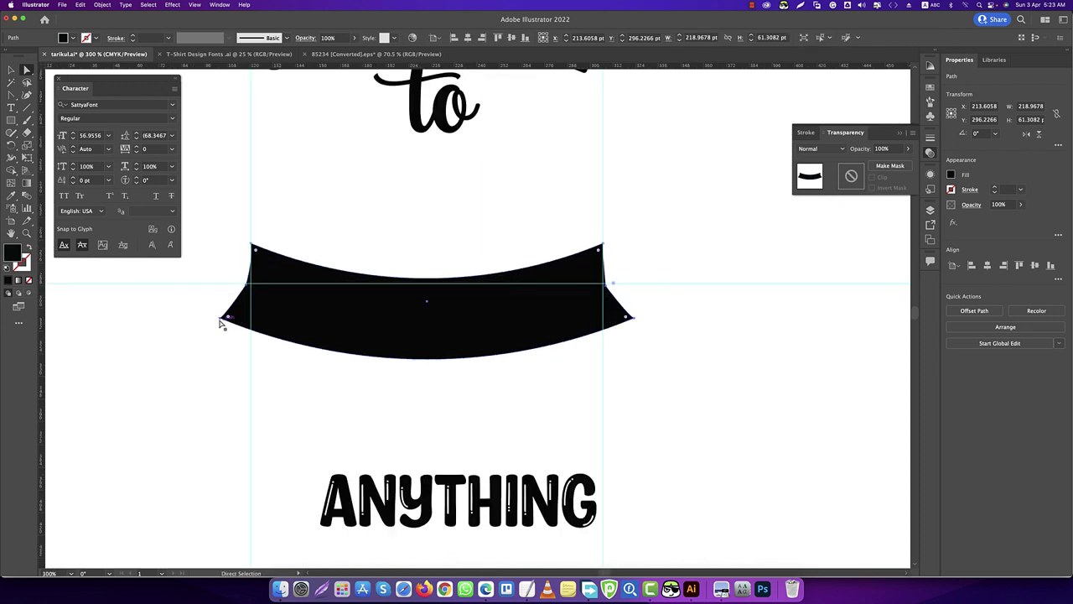
scroll(244, 313, "up", 2)
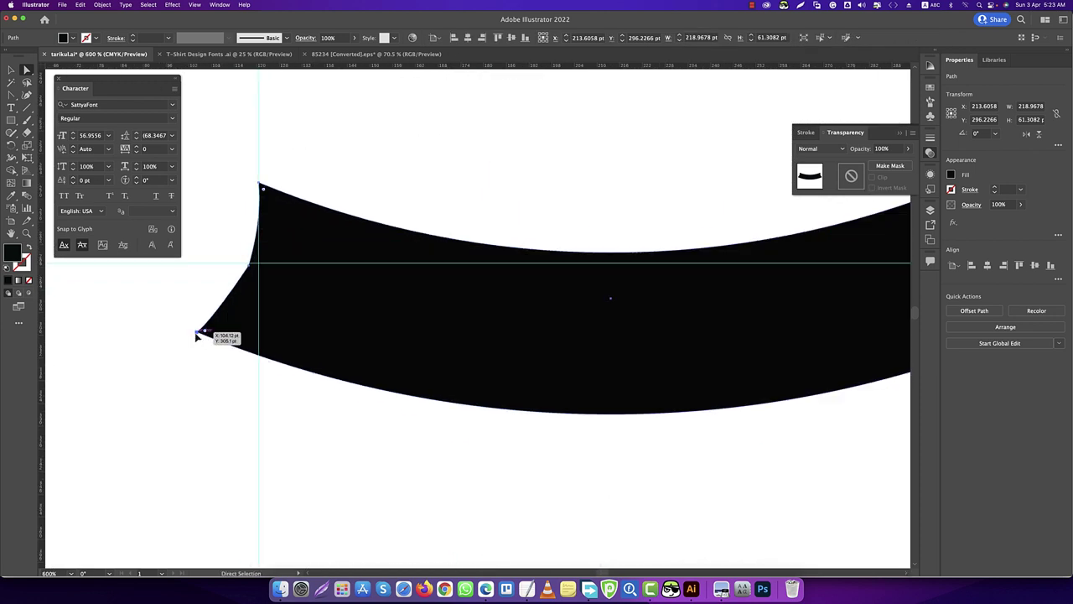
left_click_drag(197, 336, 220, 337)
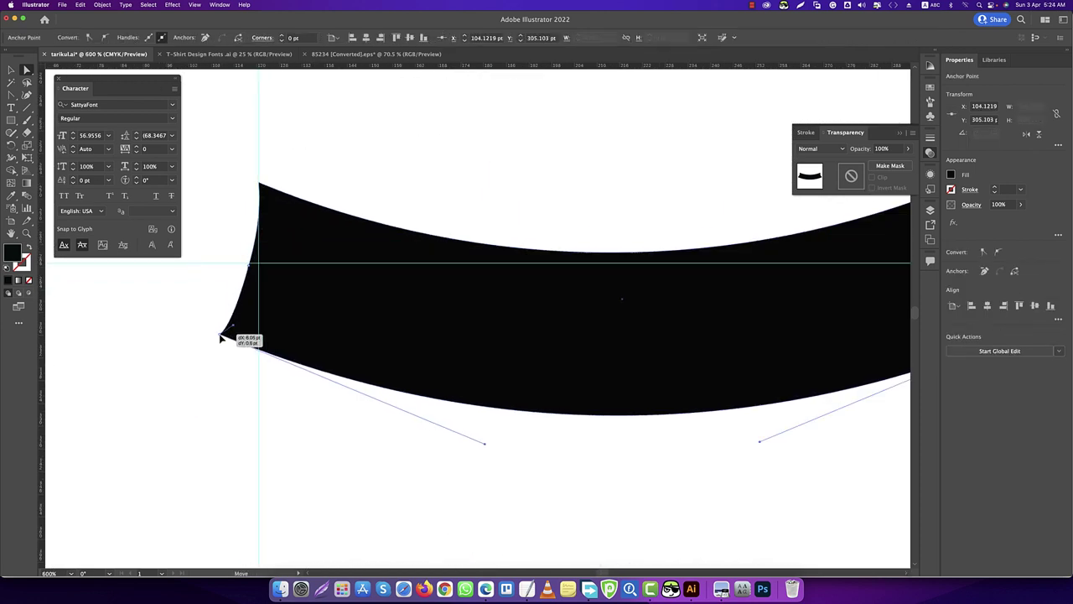
left_click_drag(221, 337, 244, 332)
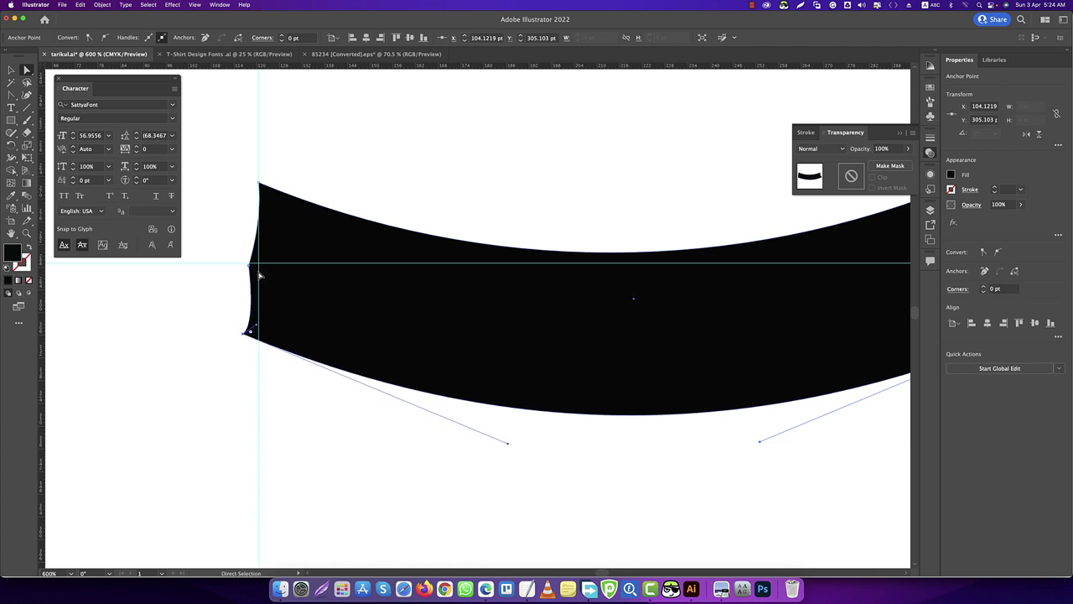
key("super+z")
key("super+z")
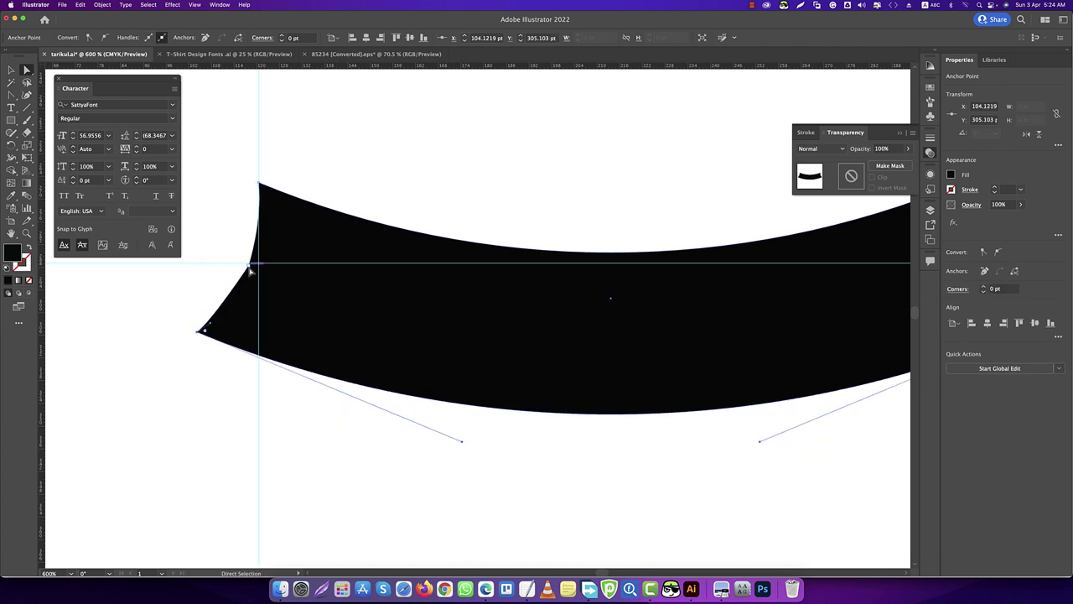
left_click_drag(199, 332, 262, 353)
left_click(259, 378)
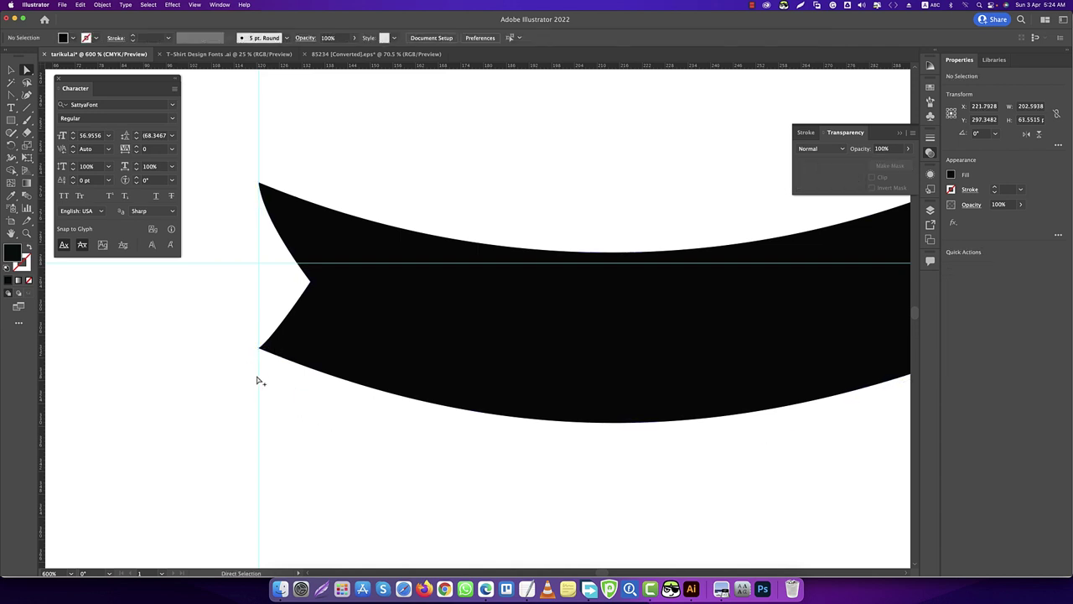
scroll(259, 378, "down", 2)
scroll(600, 357, "up", 1)
scroll(600, 357, "up", 1)
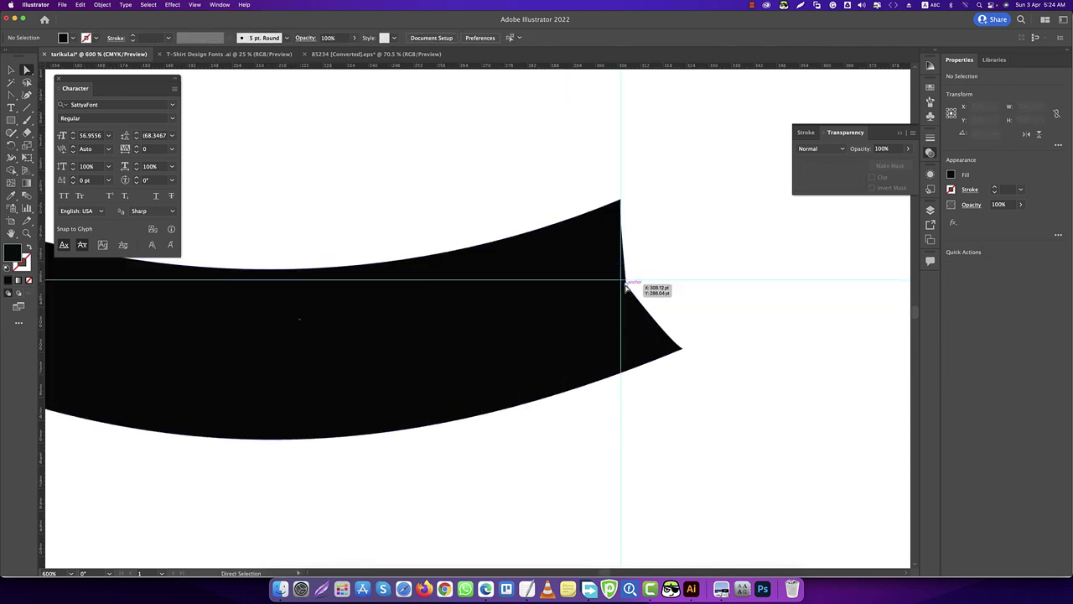
- Pull the banner's right-end anchor inward to form a matching notch
left_click_drag(681, 348, 621, 364)
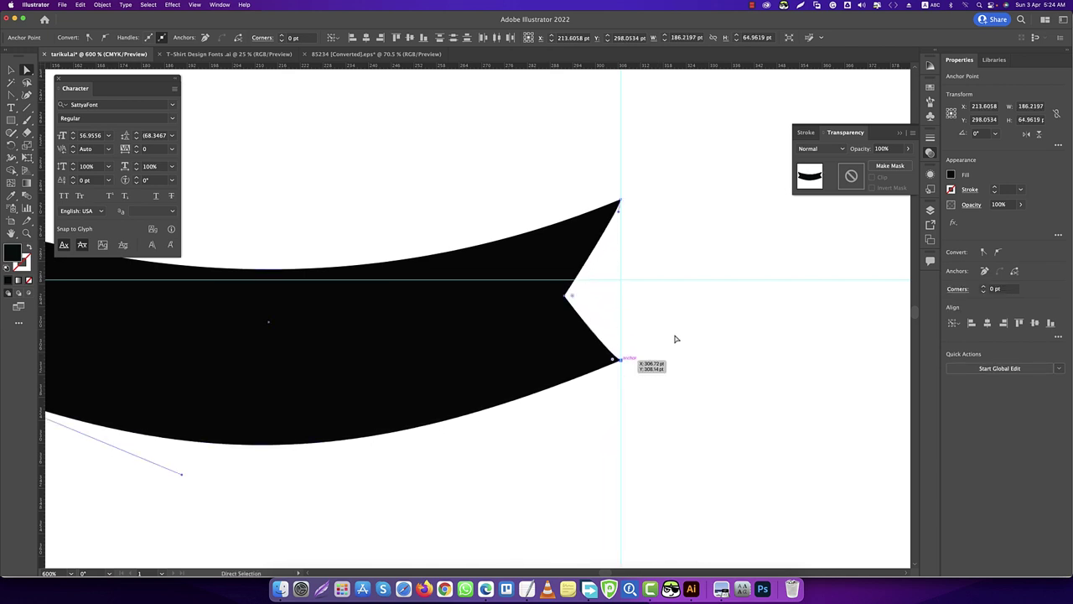
key("super+minus")
key("super+minus")
key("super+equal")
key("super+equal")
left_click(483, 393)
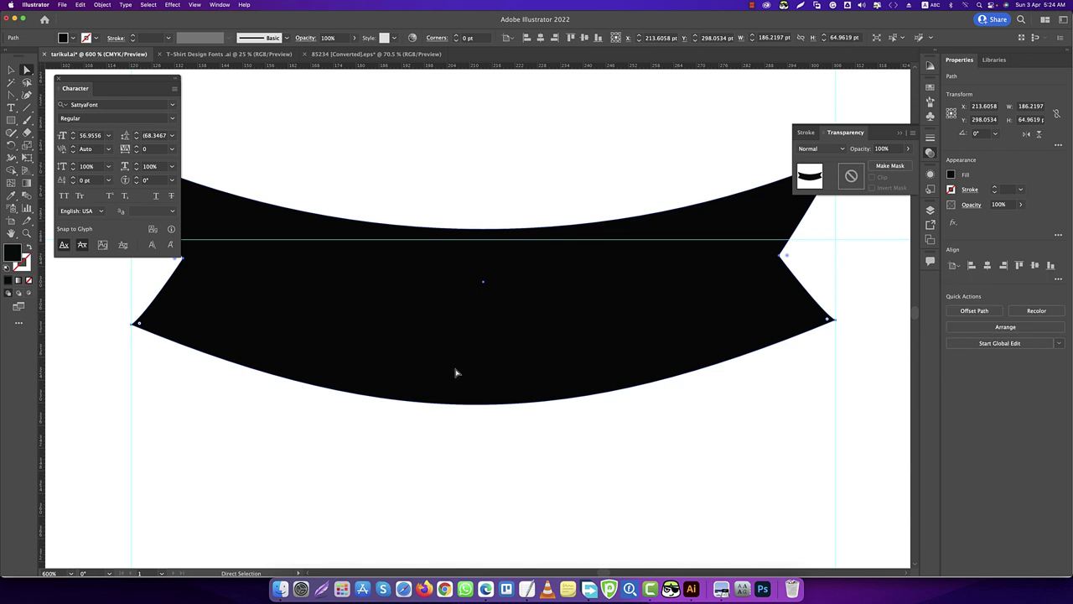
- Raise and flatten the banner's bottom curve by dragging its direction handles upward
left_click(177, 343)
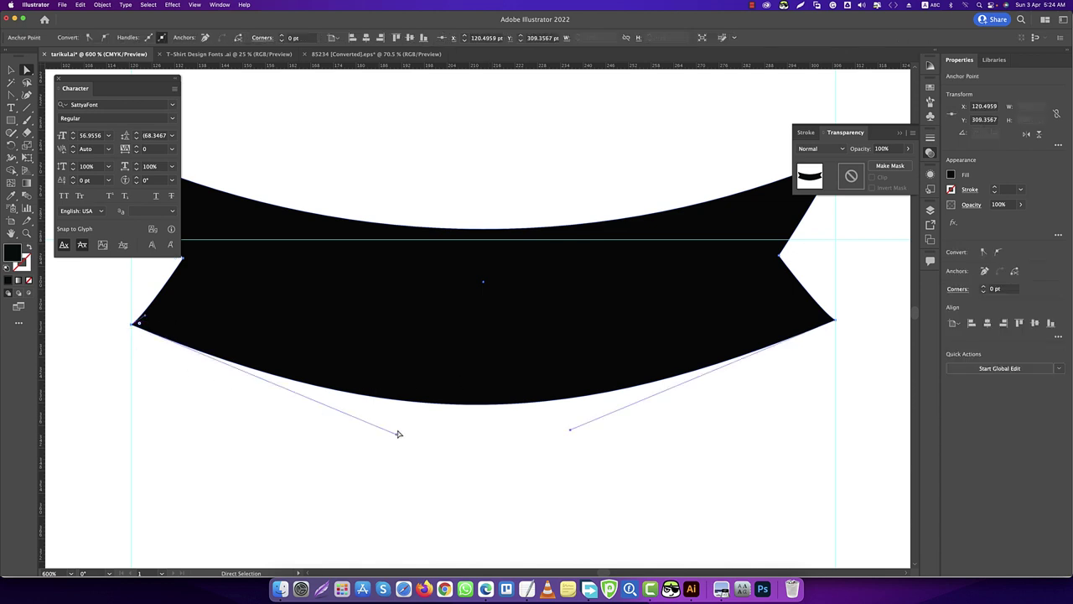
left_click_drag(398, 436, 392, 416)
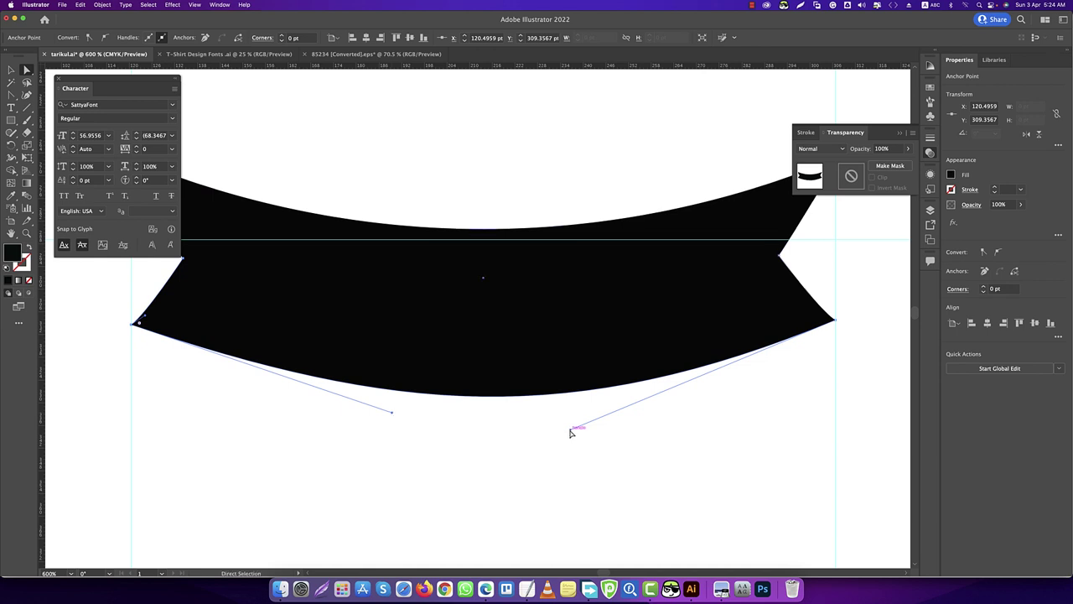
left_click_drag(568, 427, 565, 415)
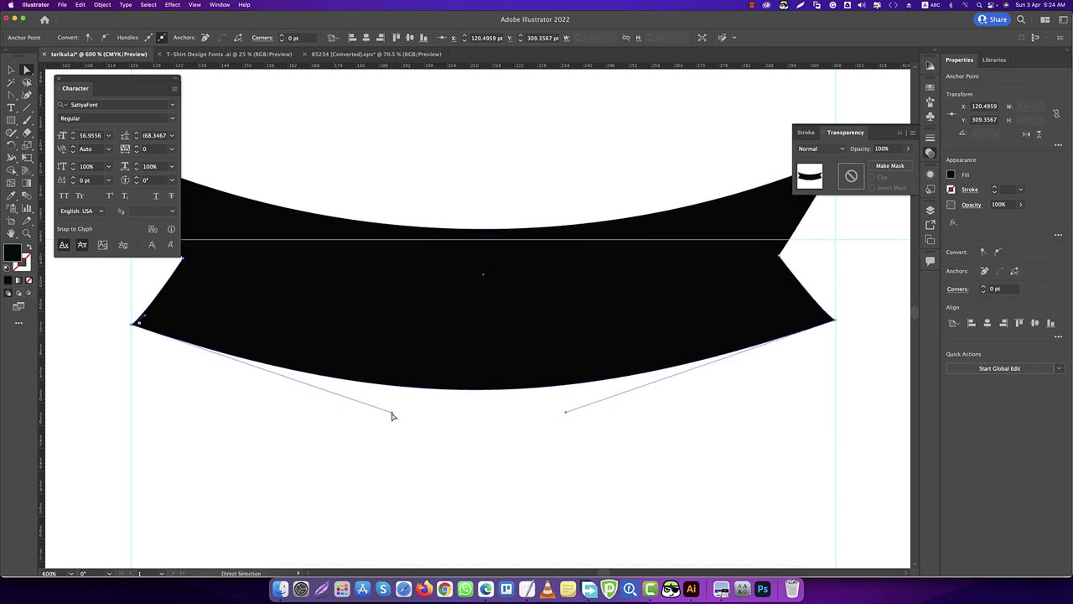
left_click_drag(395, 411, 397, 409)
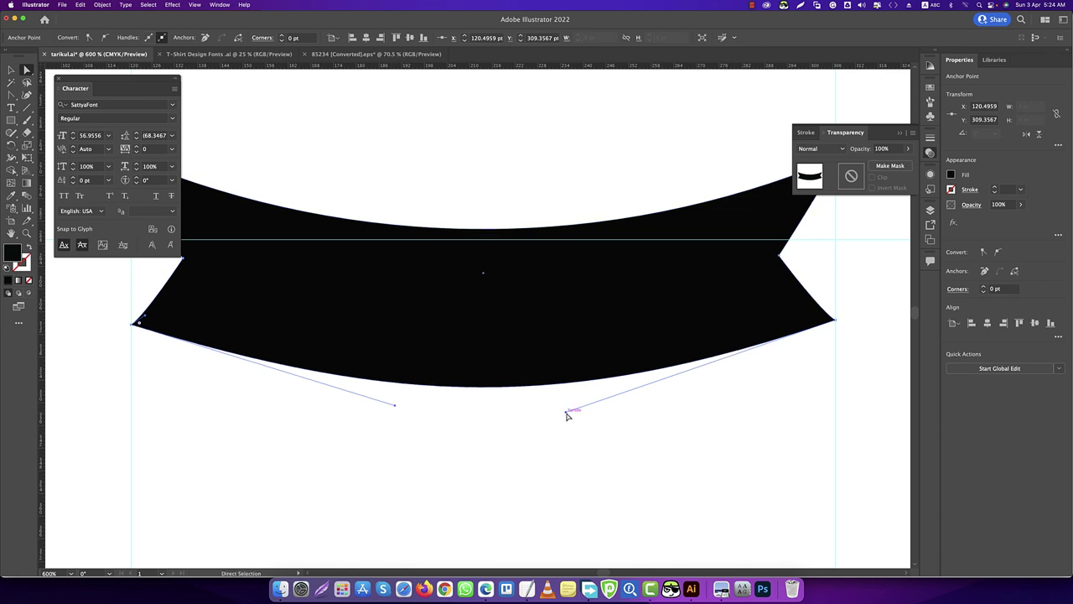
left_click_drag(566, 414, 566, 412)
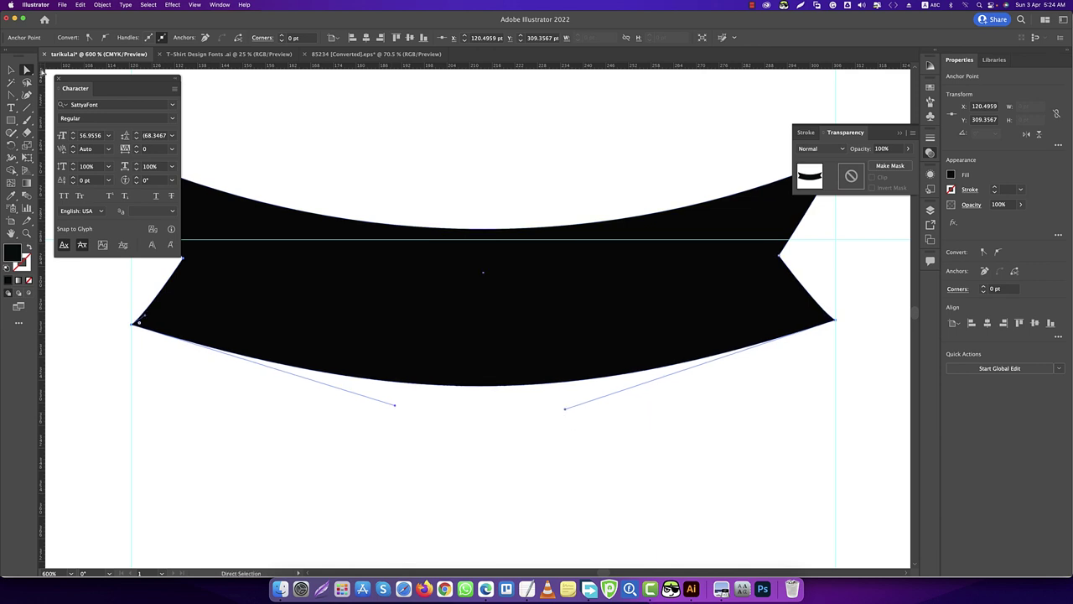
- Alt-drag a duplicate of the banner off to the right
left_click(10, 70)
left_click(382, 432)
scroll(383, 439, "down", 2)
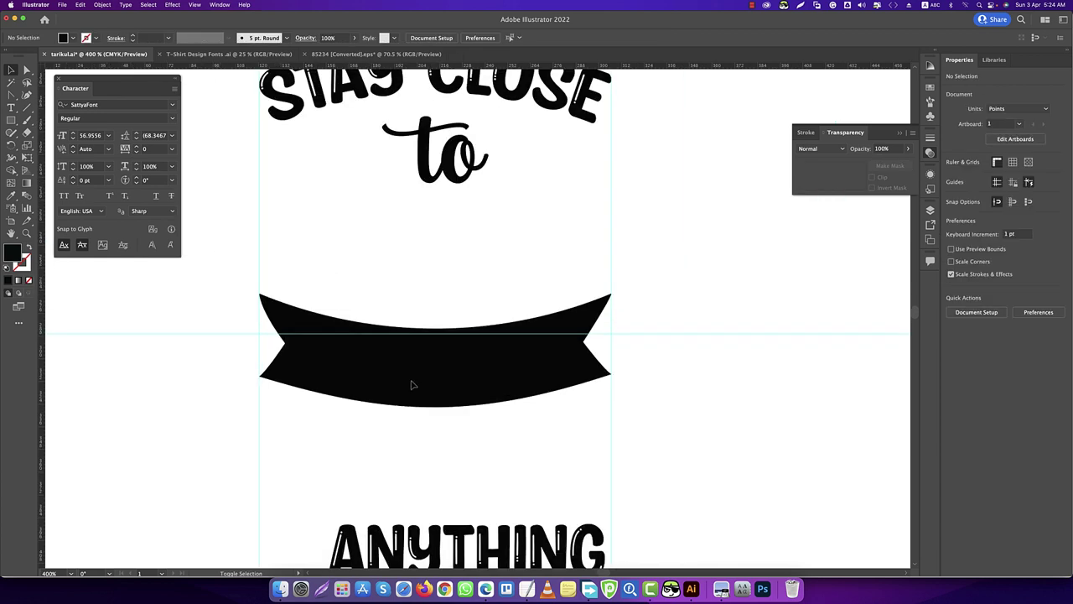
scroll(412, 383, "down", 1)
left_click(604, 365)
left_click(573, 391)
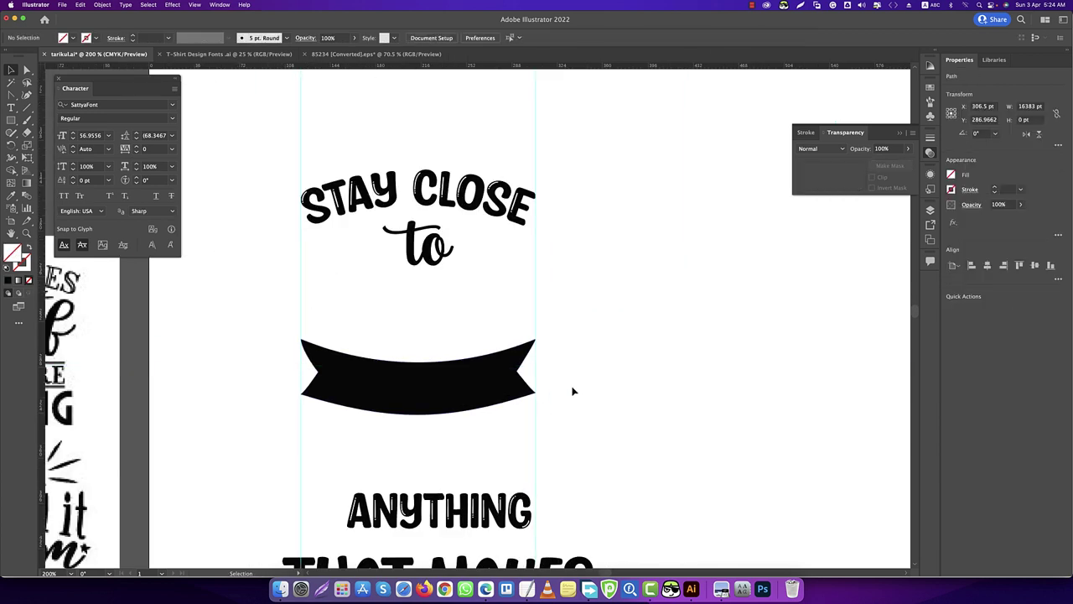
left_click(386, 386)
left_click_drag(386, 386, 704, 377)
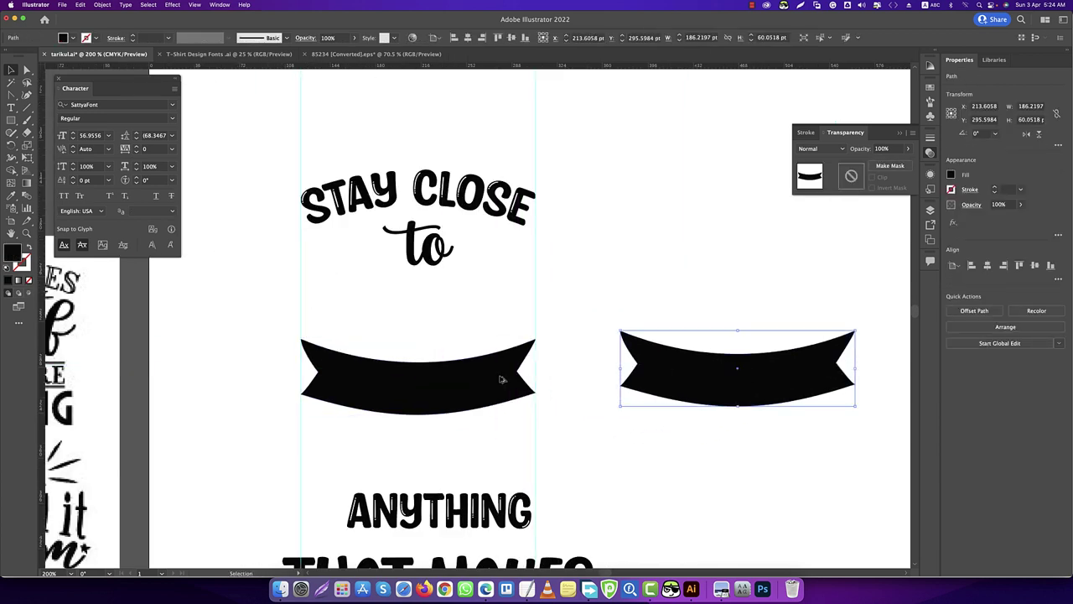
- Make the original banner hollow with a black 4 pt outline
left_click(394, 381)
scroll(478, 377, "down", 2)
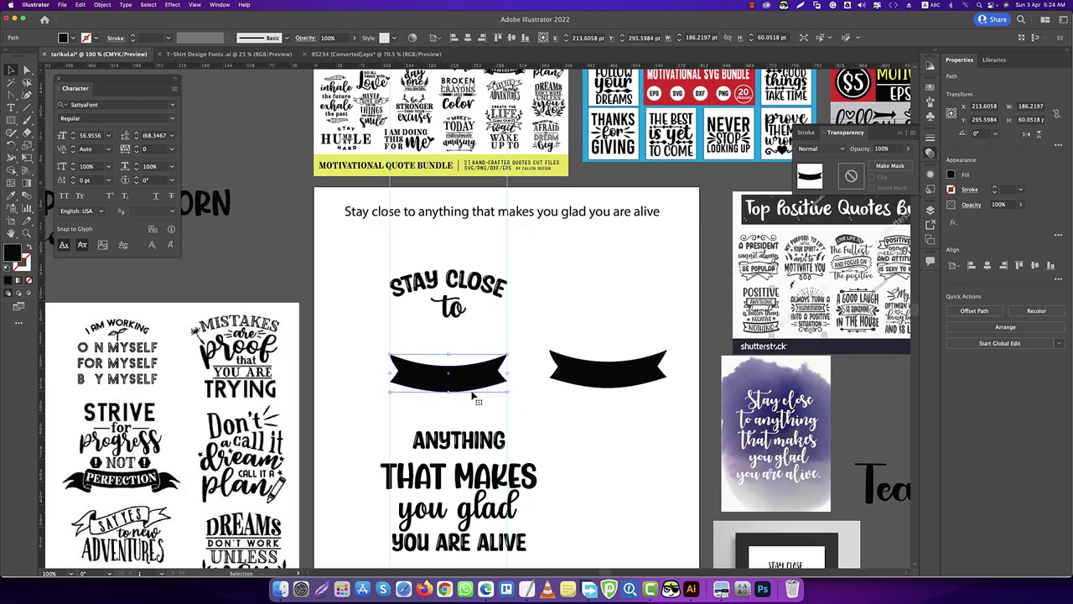
scroll(474, 406, "up", 1)
scroll(475, 406, "up", 2)
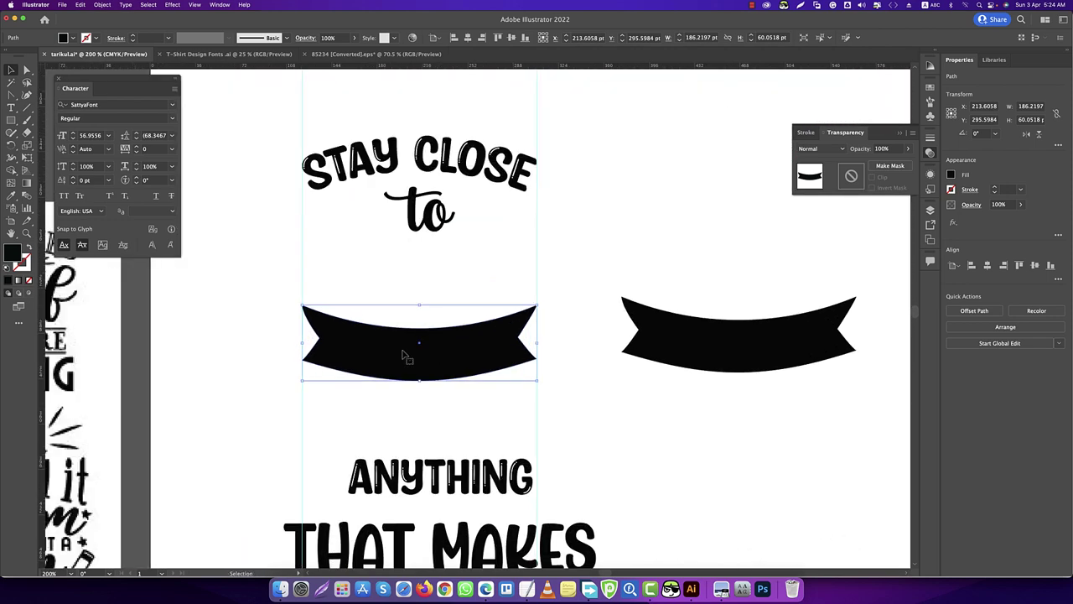
left_click(368, 383)
left_click(382, 369)
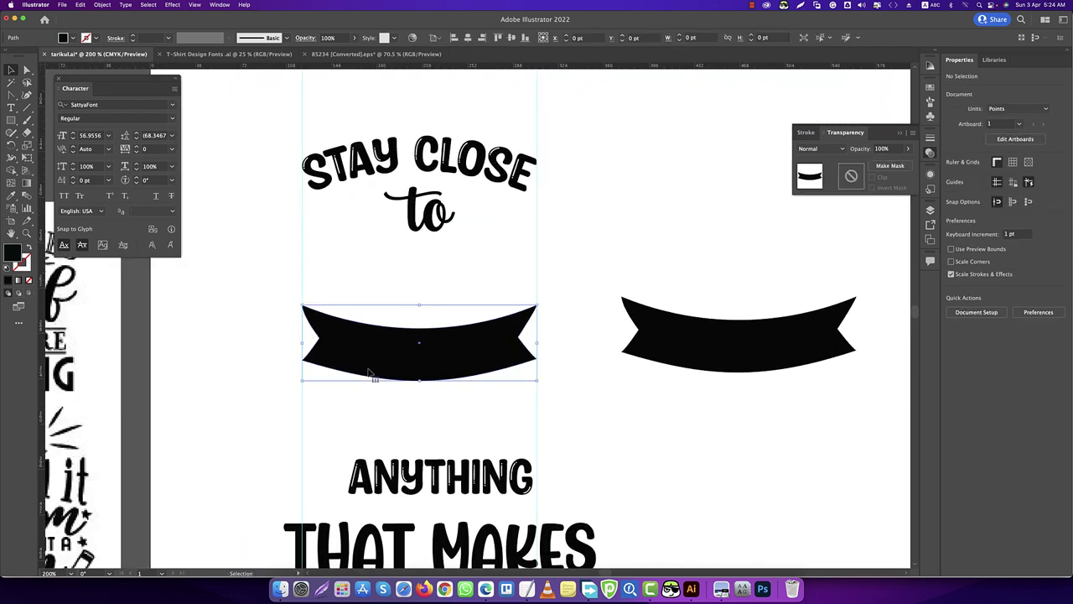
left_click(26, 249)
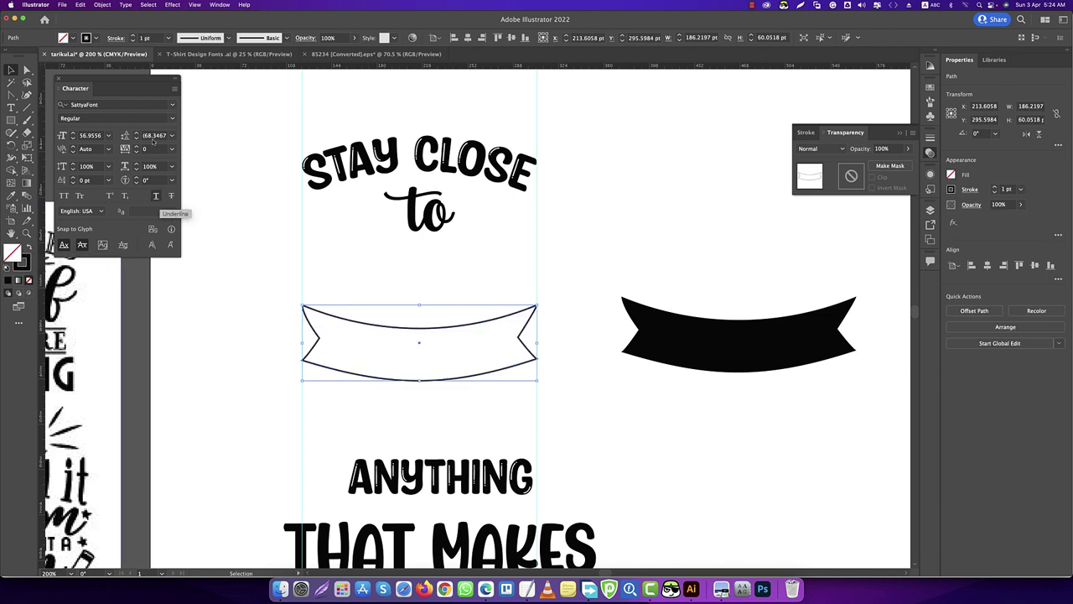
left_click(134, 35)
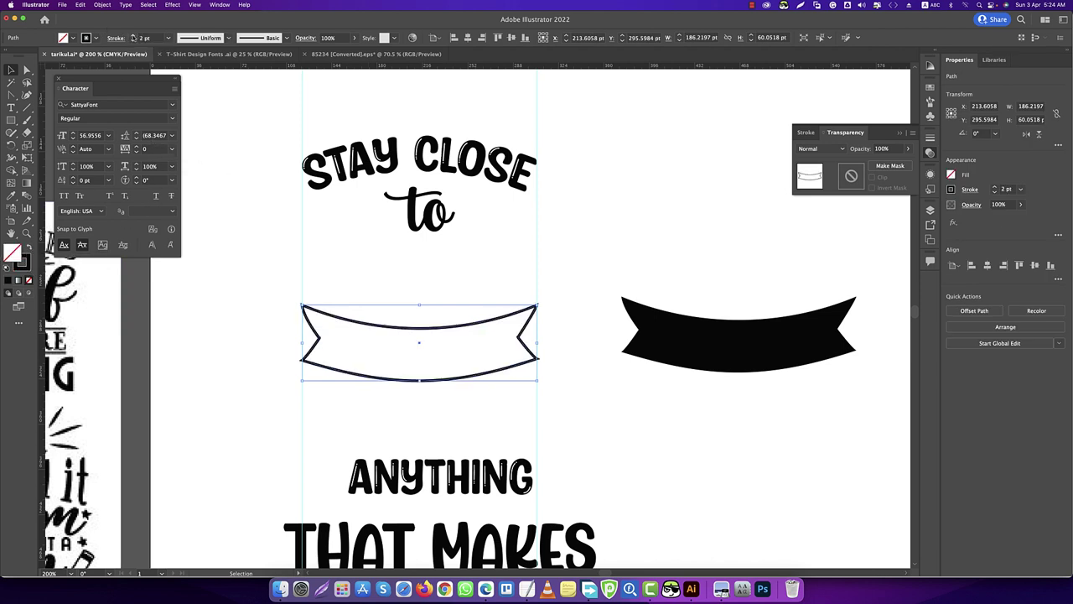
left_click(132, 35)
left_click(132, 36)
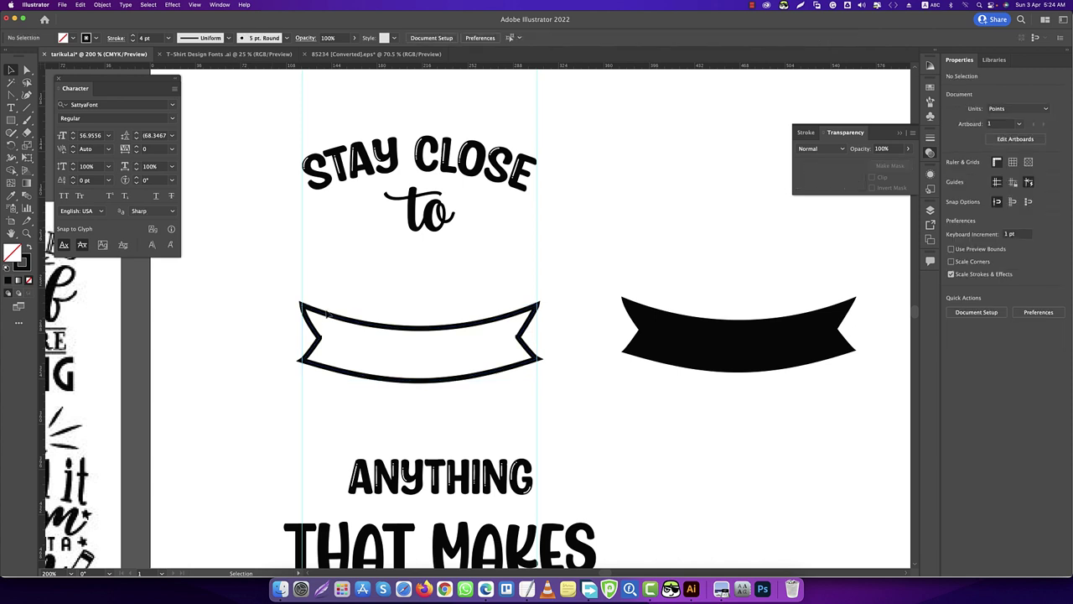
- Give the outlined banner's stroke rounded corners in the Stroke panel
scroll(331, 310, "up", 5)
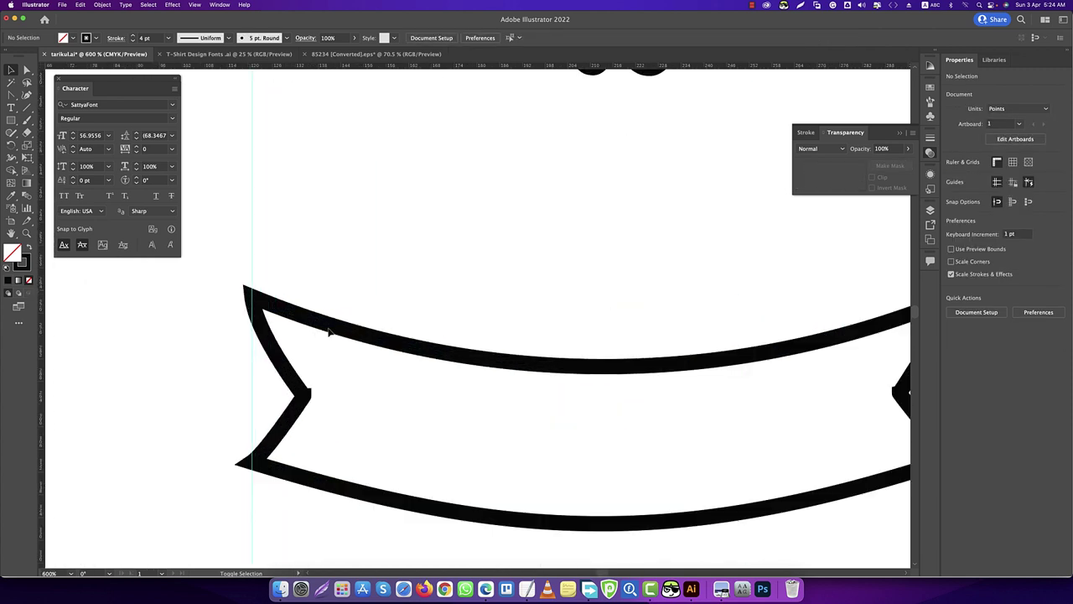
left_click(117, 38)
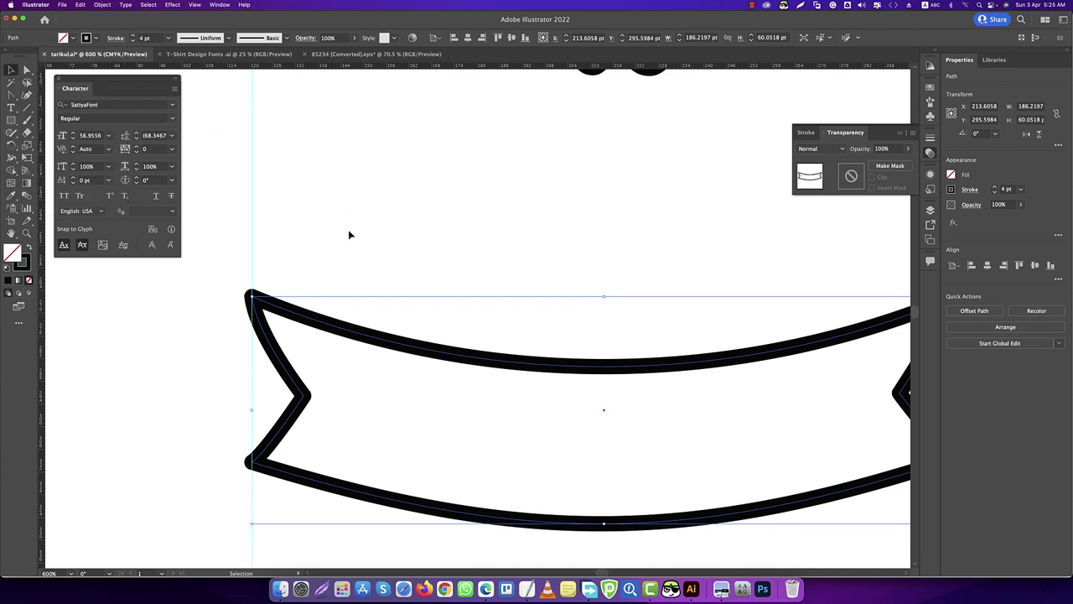
scroll(349, 233, "down", 3)
scroll(316, 247, "down", 2)
left_click(424, 237)
scroll(354, 294, "up", 1)
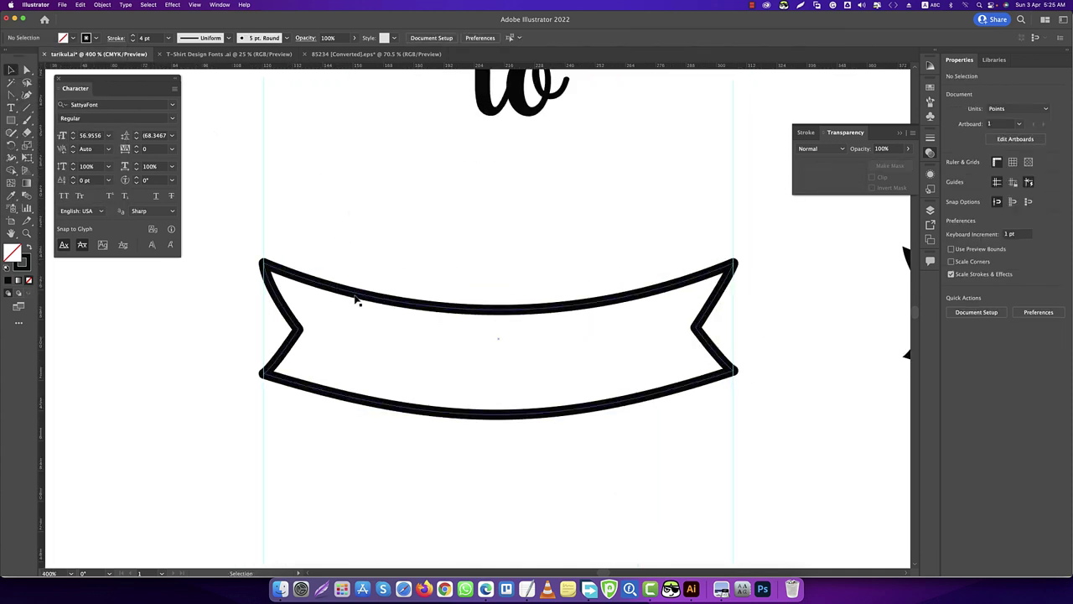
left_click(355, 297)
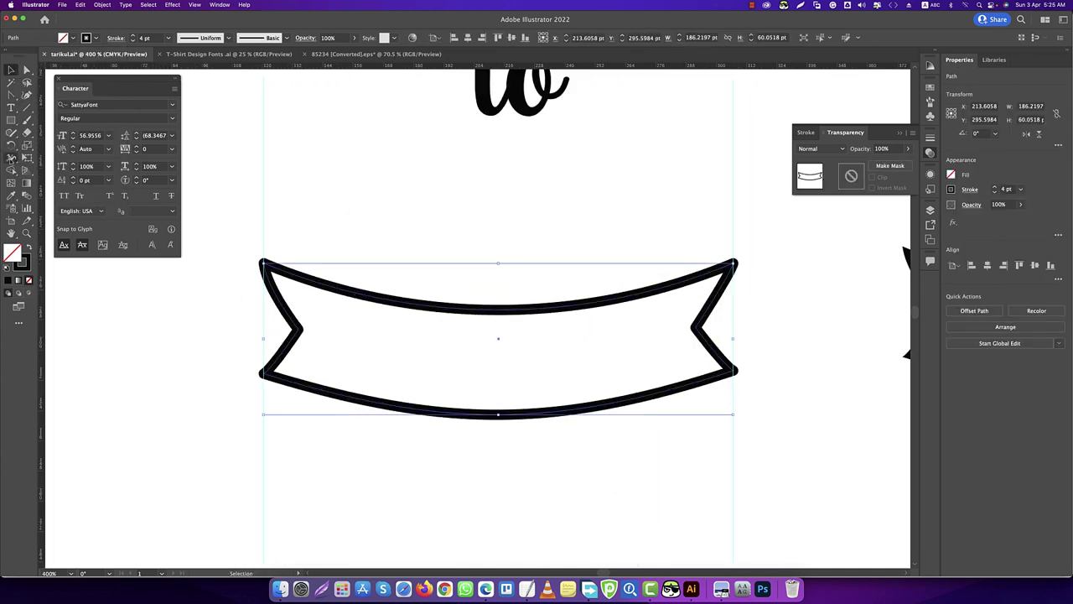
- Try widening the banner's left-end stroke with the Width Tool, then undo it
left_click_drag(11, 157, 37, 159)
scroll(262, 345, "up", 2)
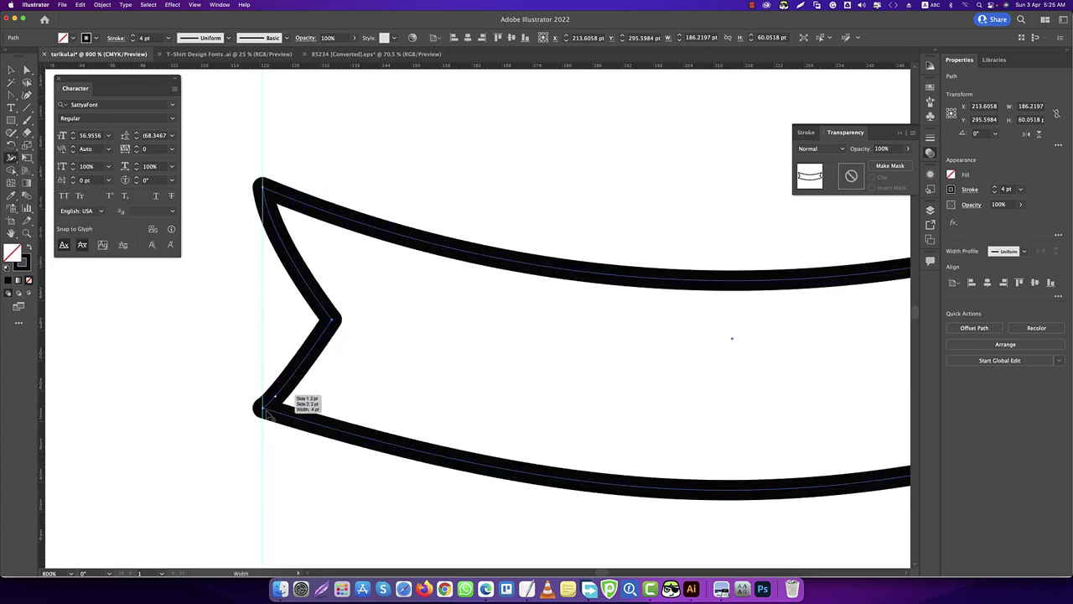
left_click_drag(265, 409, 284, 415)
scroll(233, 407, "down", 1)
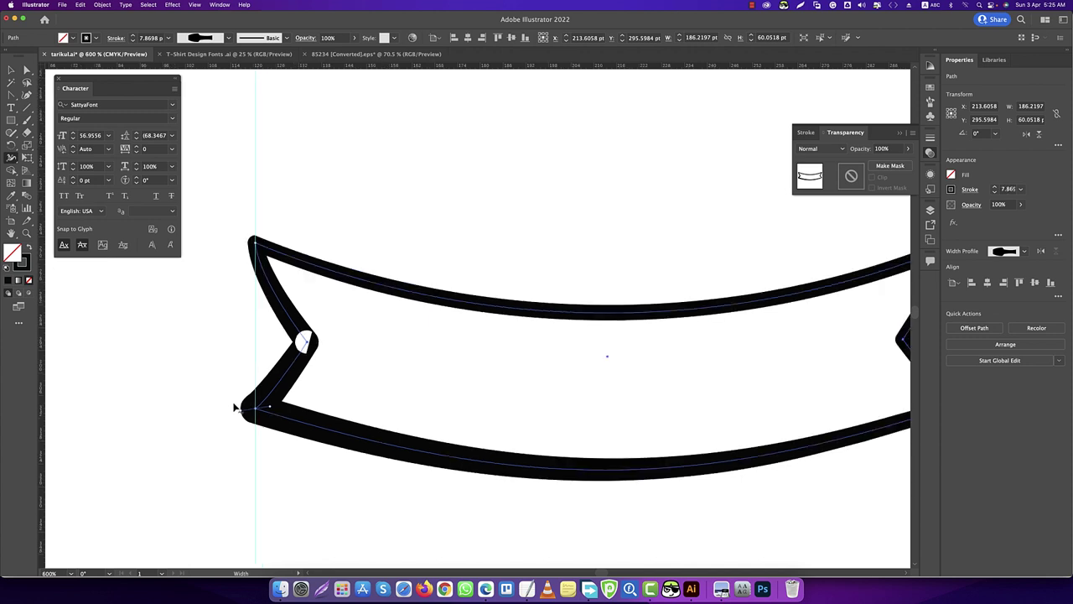
key("ctrl+z")
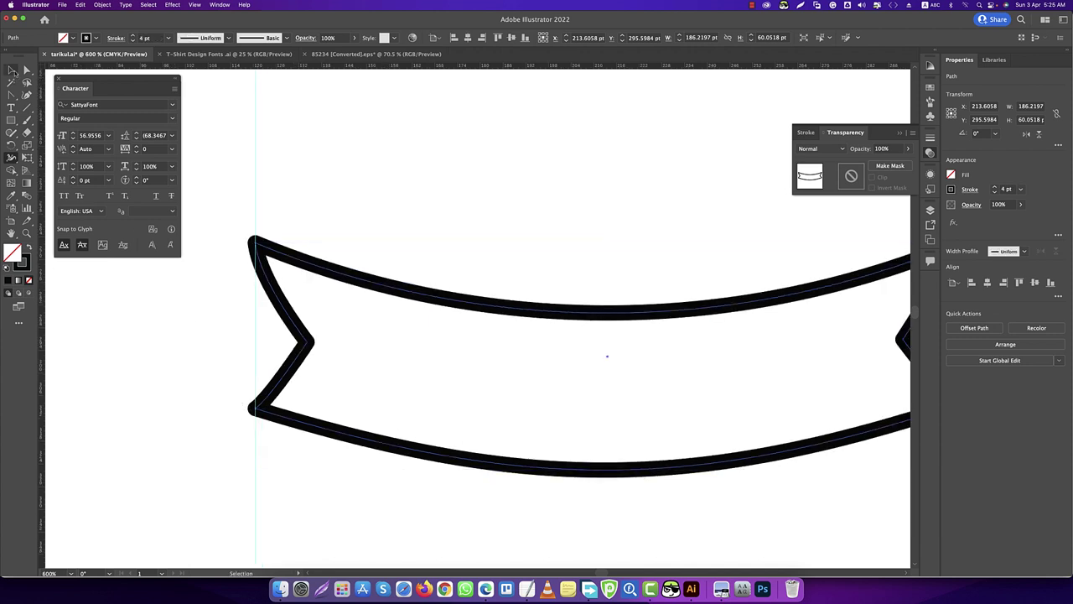
- Expand the outlined banner with Fill and Stroke checked into a solid shape
left_click(12, 71)
scroll(321, 270, "down", 2)
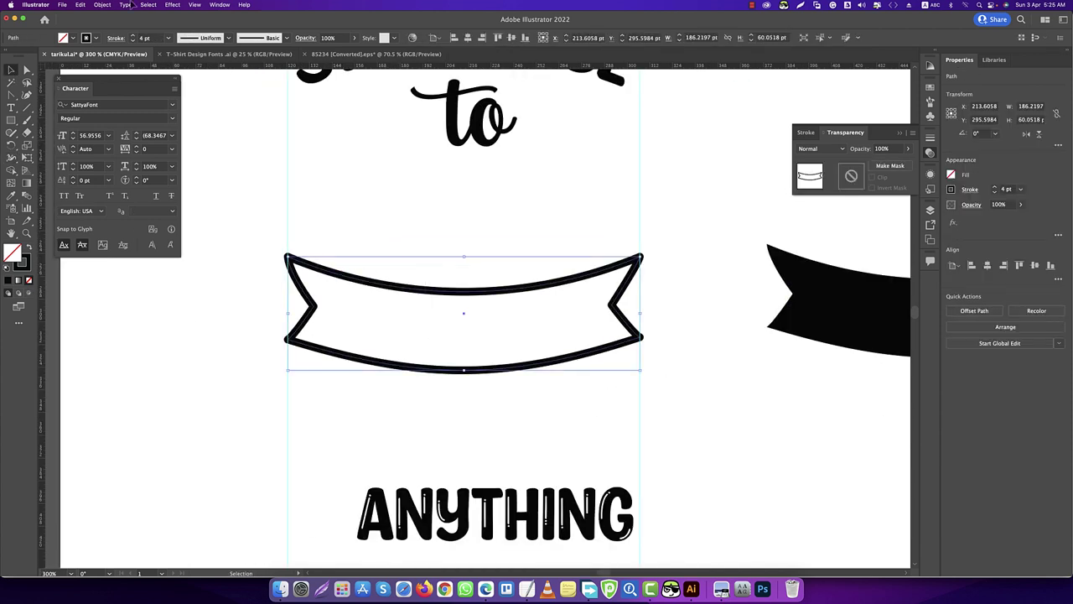
left_click(102, 5)
left_click(109, 110)
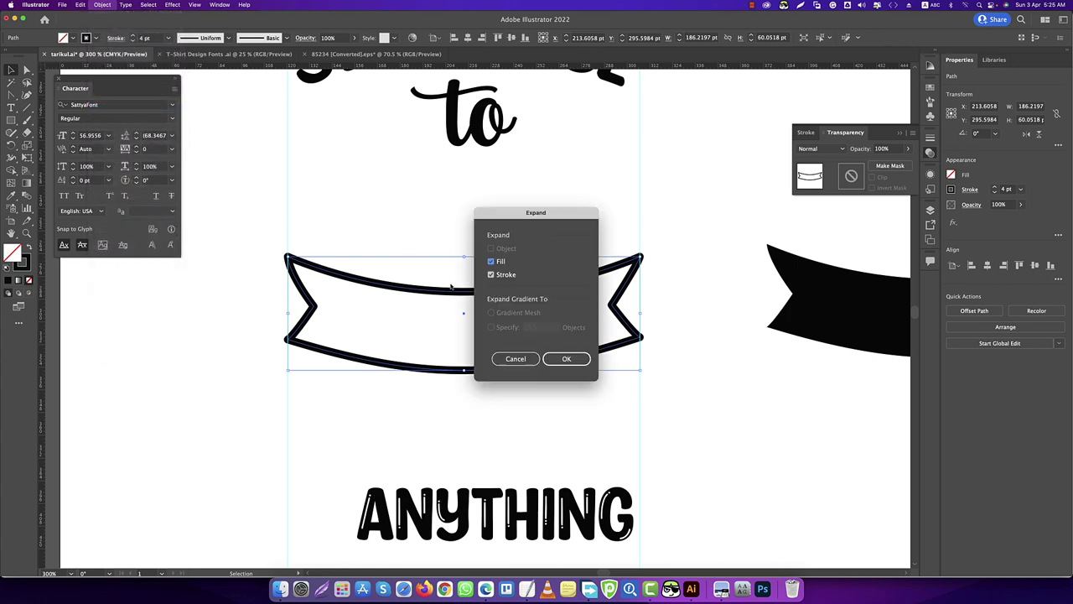
left_click(561, 360)
left_click(479, 365)
scroll(313, 421, "down", 5)
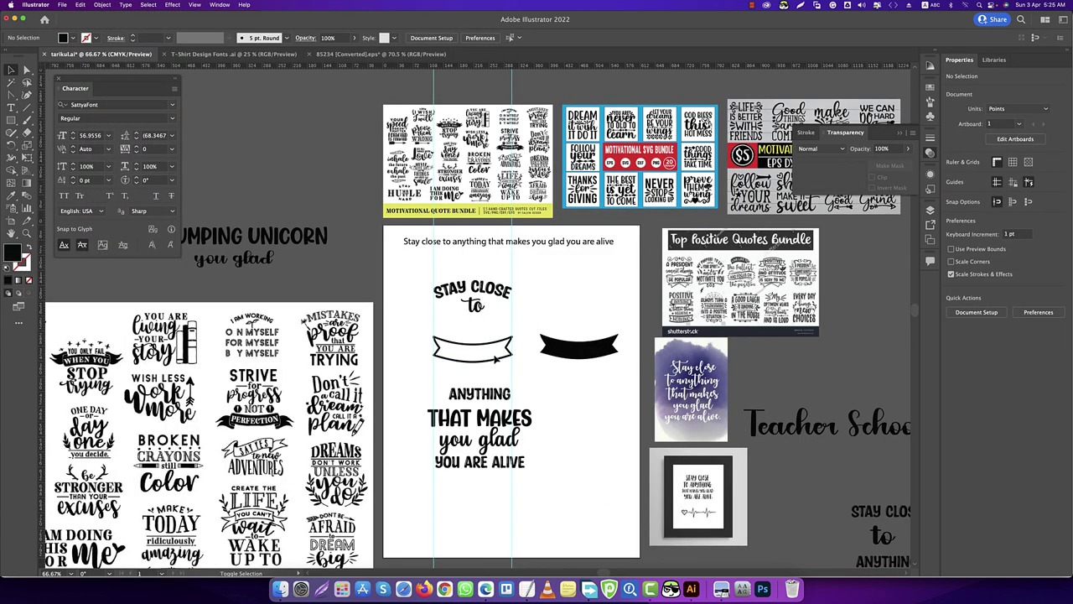
scroll(312, 422, "up", 1)
scroll(312, 423, "up", 1)
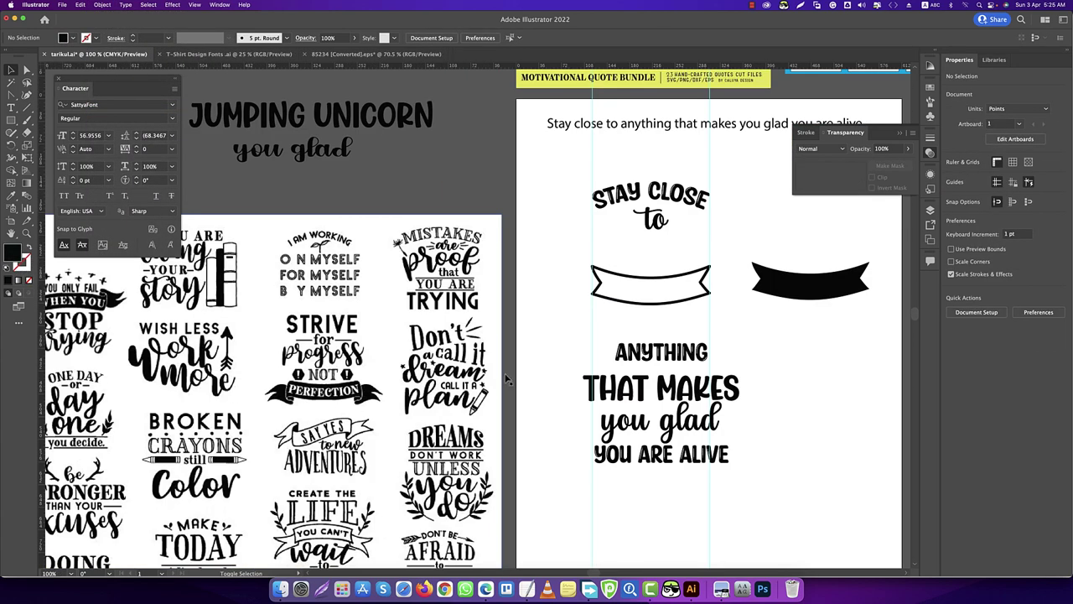
scroll(507, 379, "down", 2)
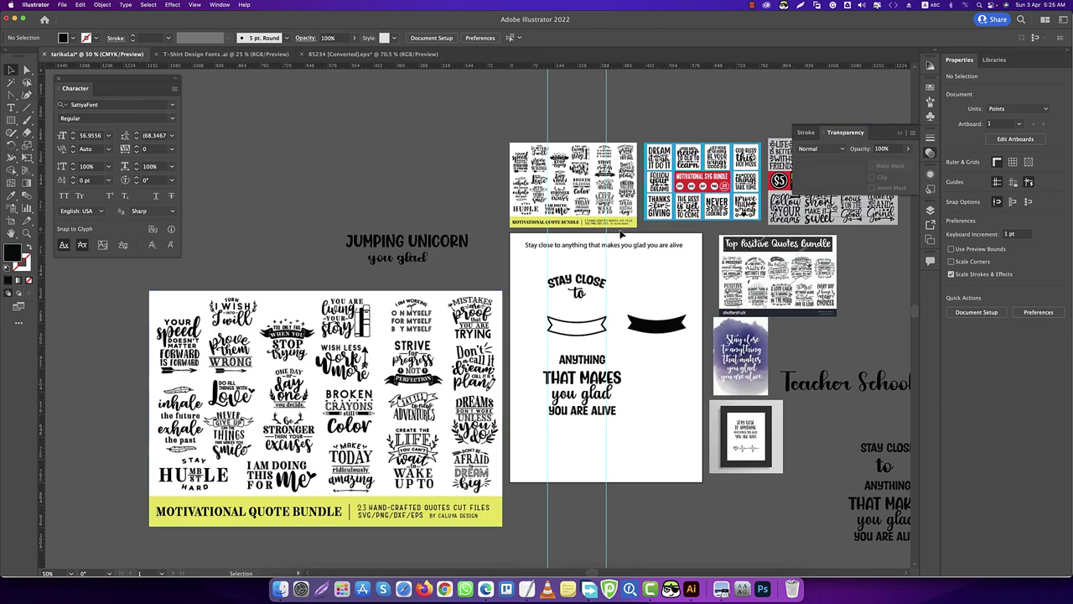
- Drag the outlined banner's left and right handles inward until it is 186.22 pt wide
scroll(549, 203, "up", 3)
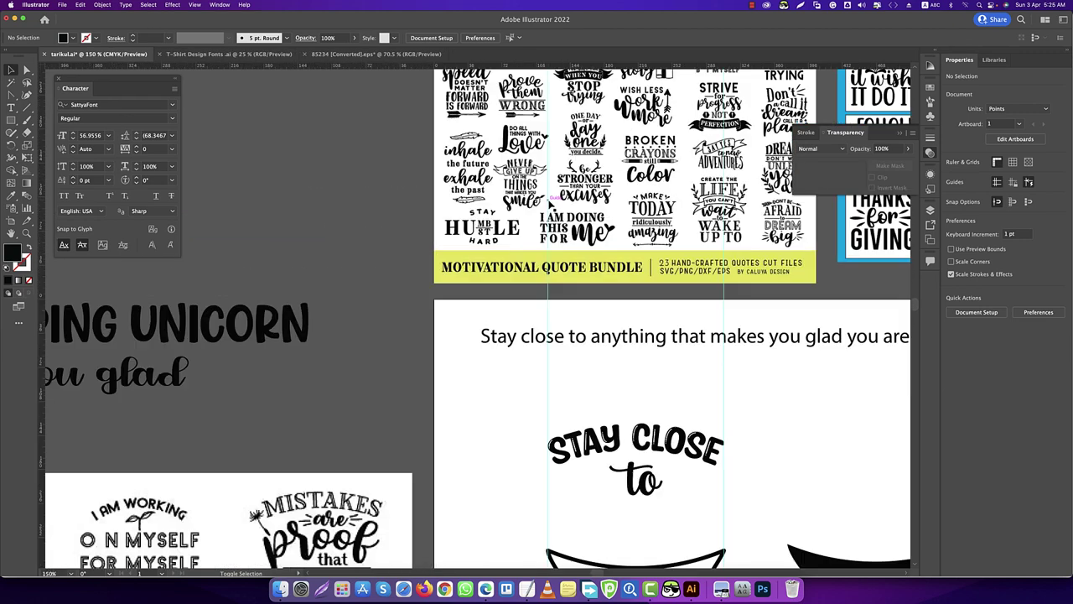
scroll(681, 130, "down", 2)
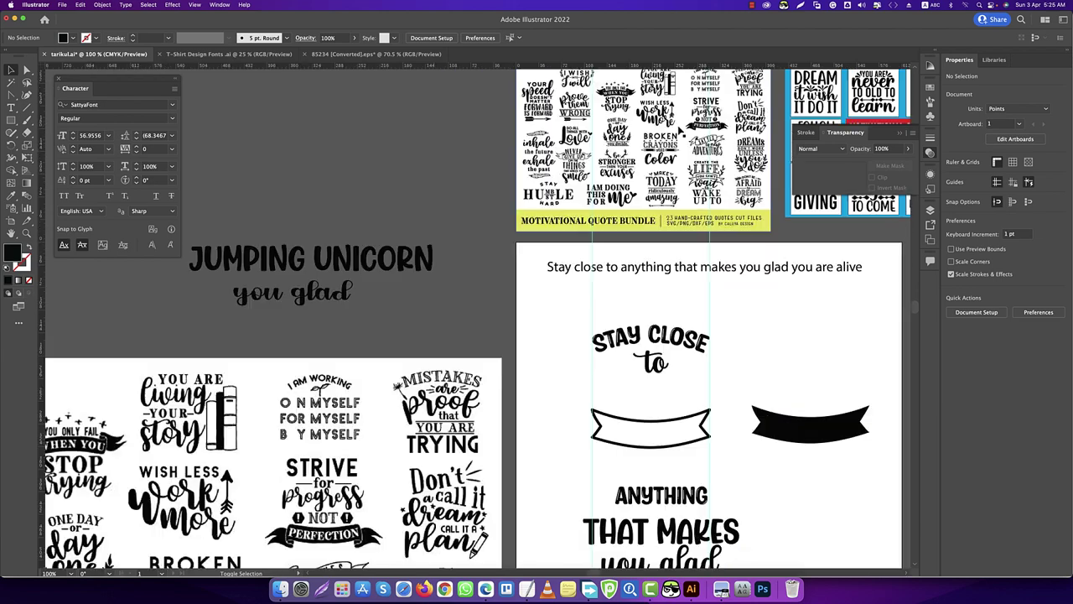
scroll(596, 318, "right", 5)
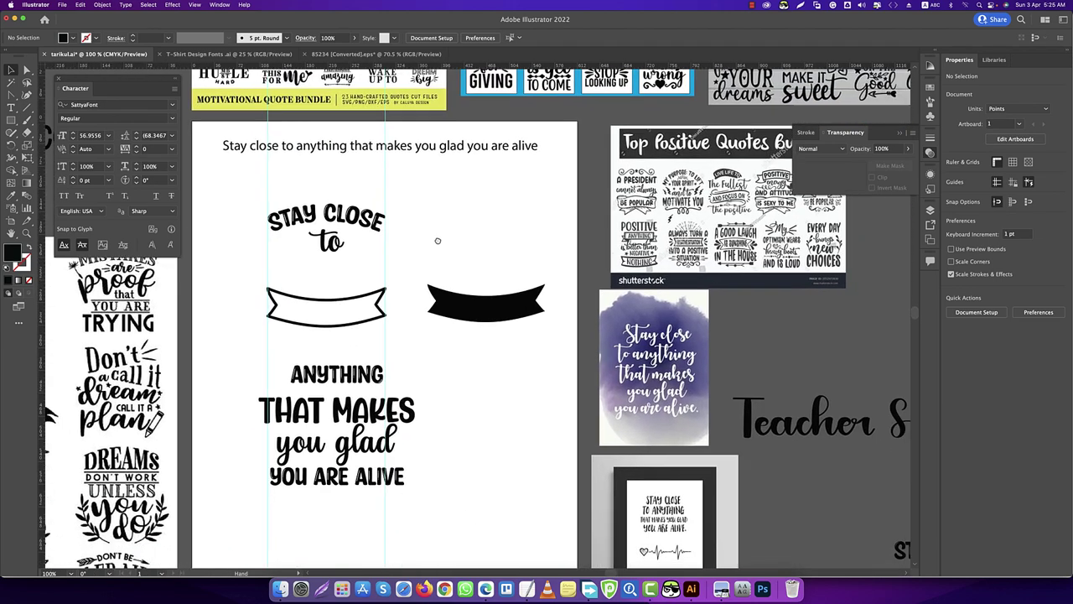
scroll(503, 352, "up", 2)
scroll(657, 297, "up", 3)
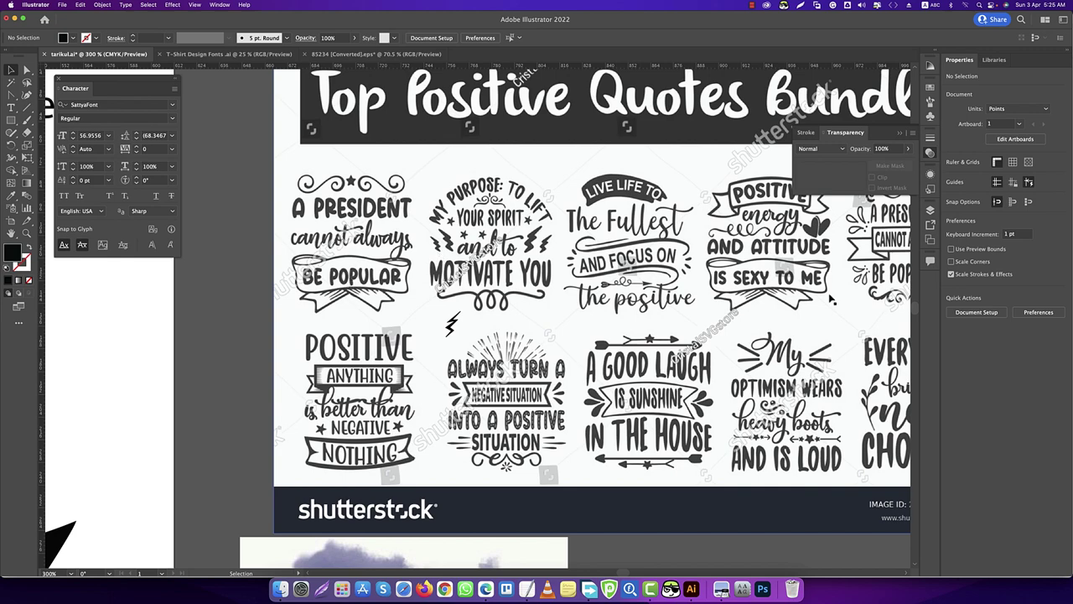
scroll(831, 300, "down", 4)
scroll(839, 302, "down", 2)
scroll(534, 365, "up", 8)
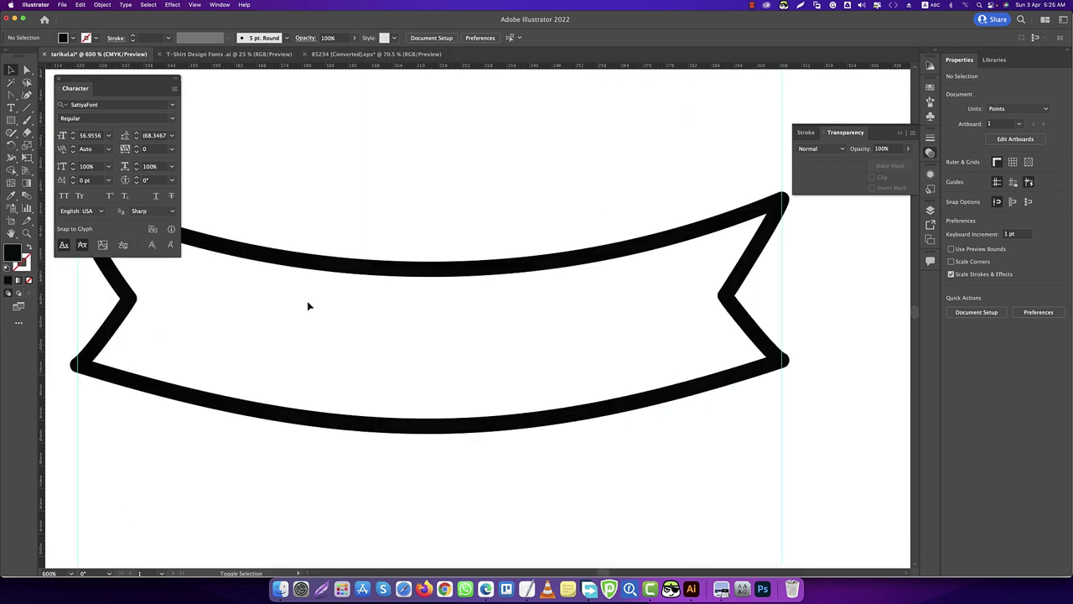
scroll(522, 345, "down", 3)
left_click(324, 314)
scroll(324, 314, "up", 4)
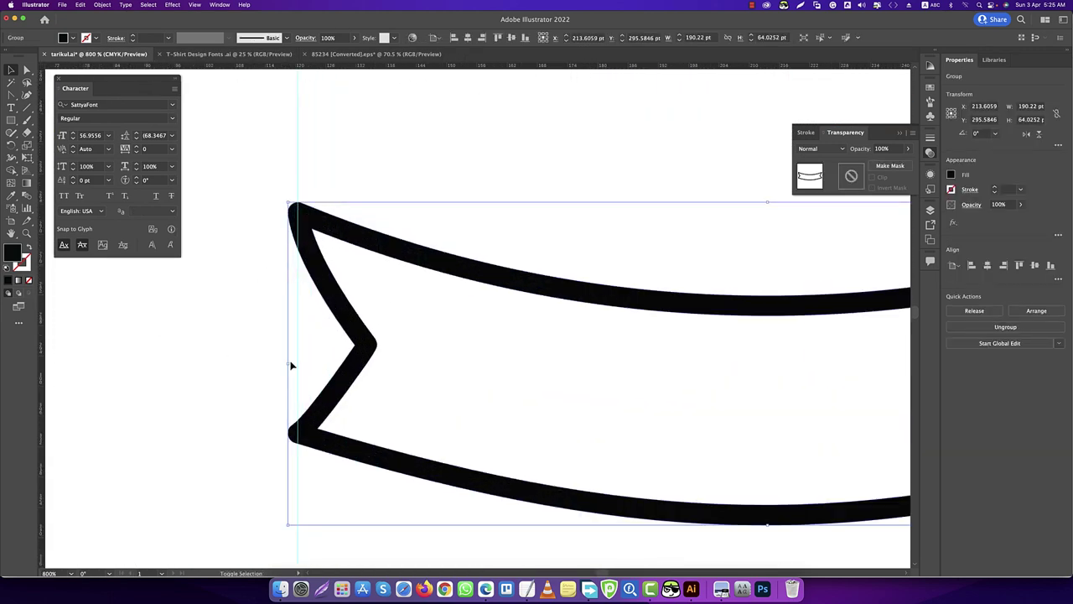
left_click_drag(288, 364, 295, 364)
scroll(347, 367, "down", 2)
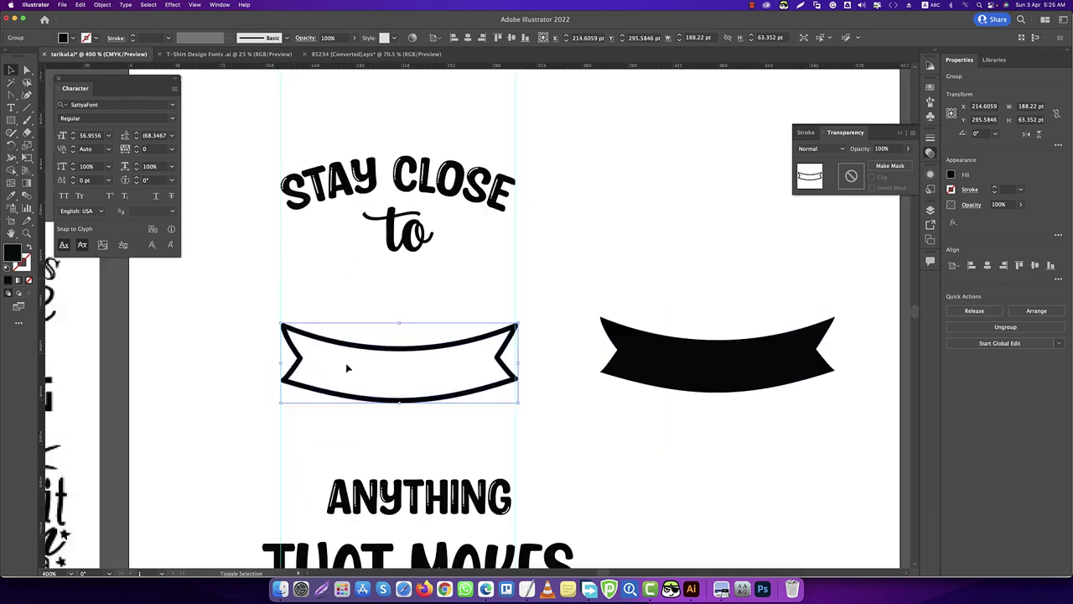
scroll(518, 362, "up", 3)
left_click_drag(522, 367, 514, 369)
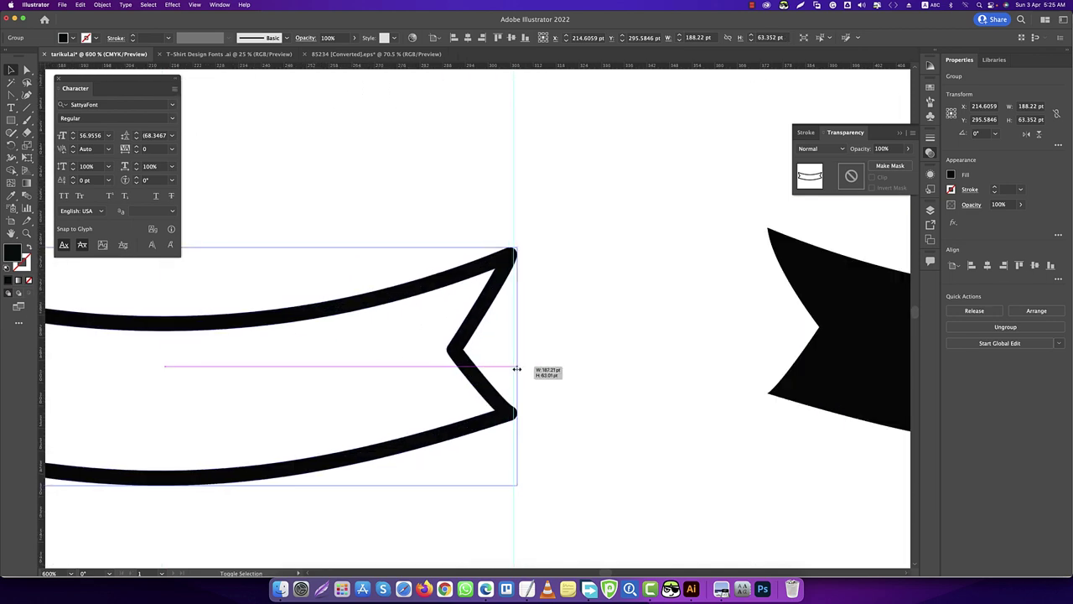
scroll(543, 378, "down", 5)
- Add a vertical guide beside the solid black banner
left_click(557, 378)
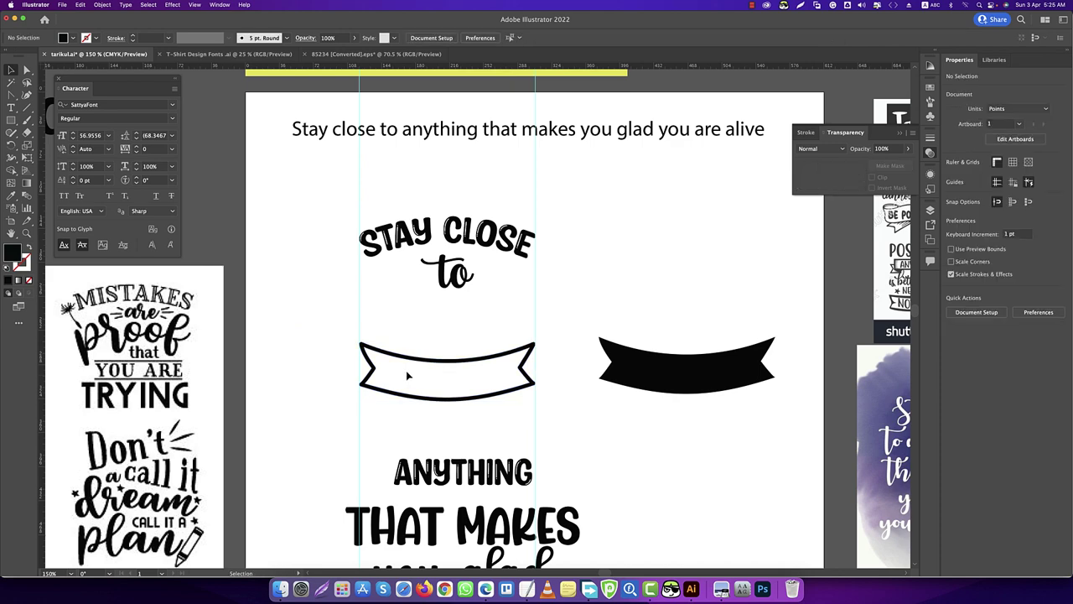
left_click(660, 382)
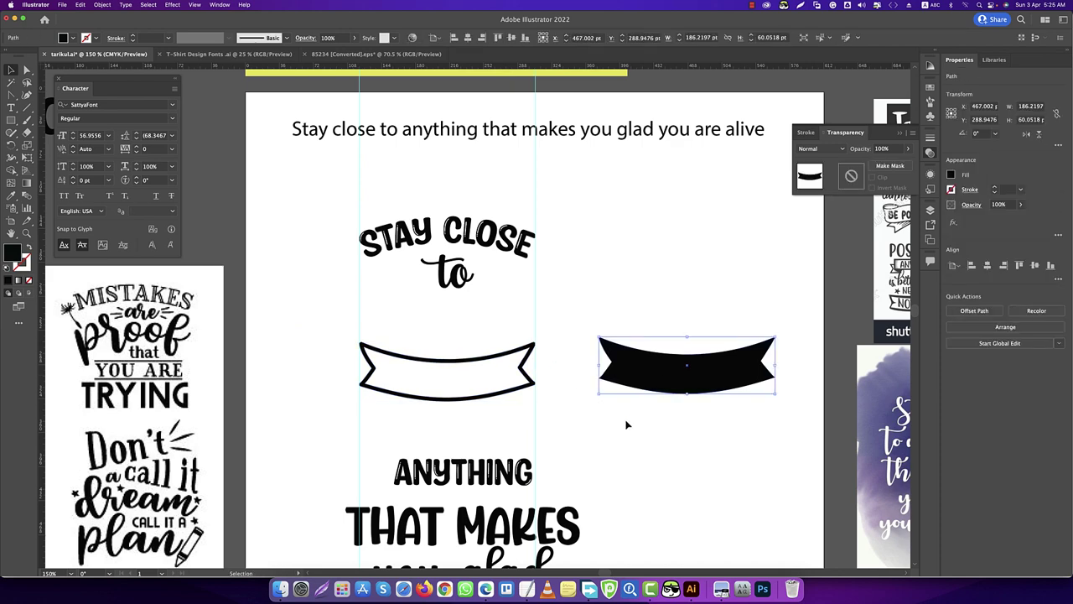
left_click(628, 424)
scroll(643, 365, "up", 3)
left_click(610, 363)
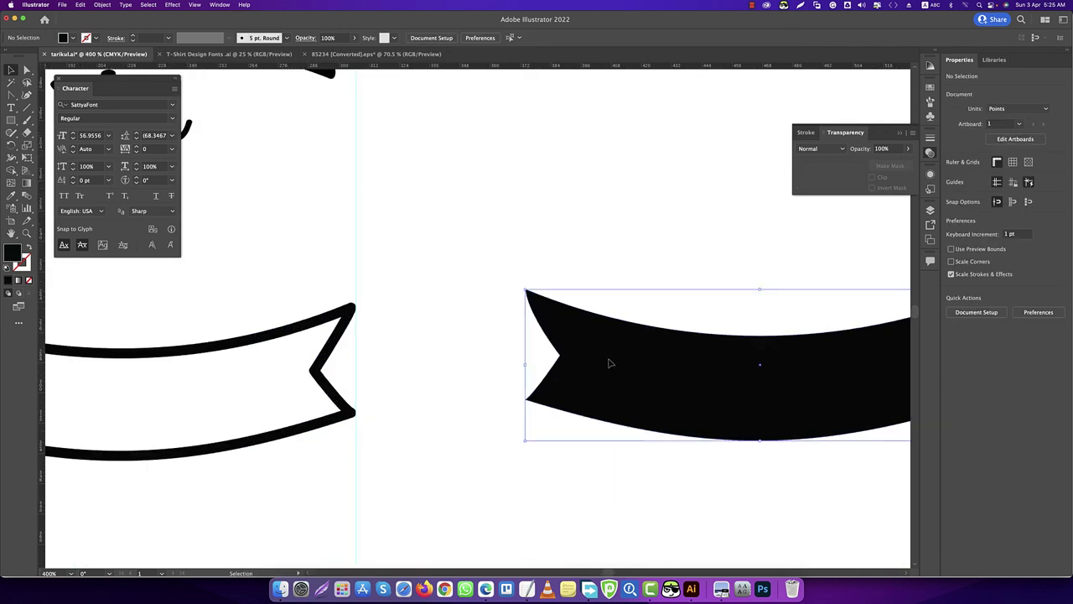
left_click(510, 364)
scroll(217, 369, "down", 2)
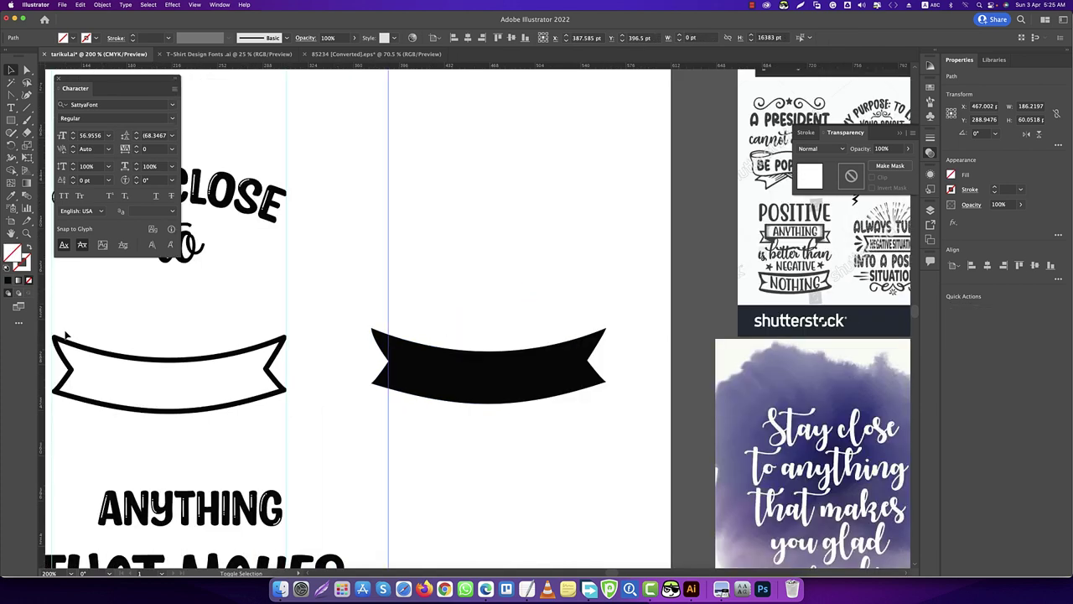
left_click_drag(44, 307, 587, 408)
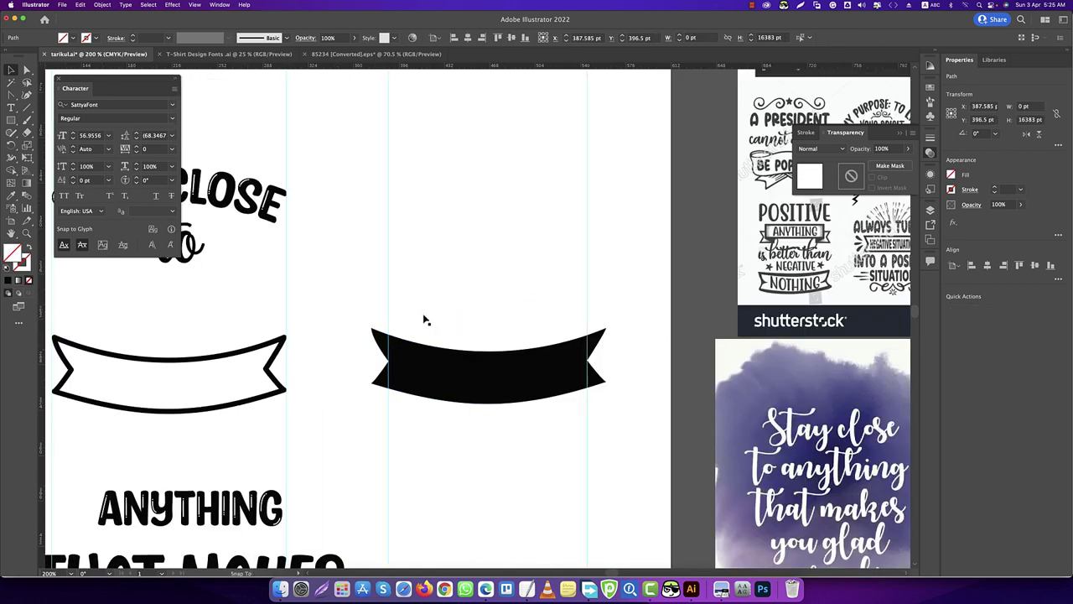
- Divide the black banner into separate pieces along the guides with Pathfinder Divide
left_click(564, 408)
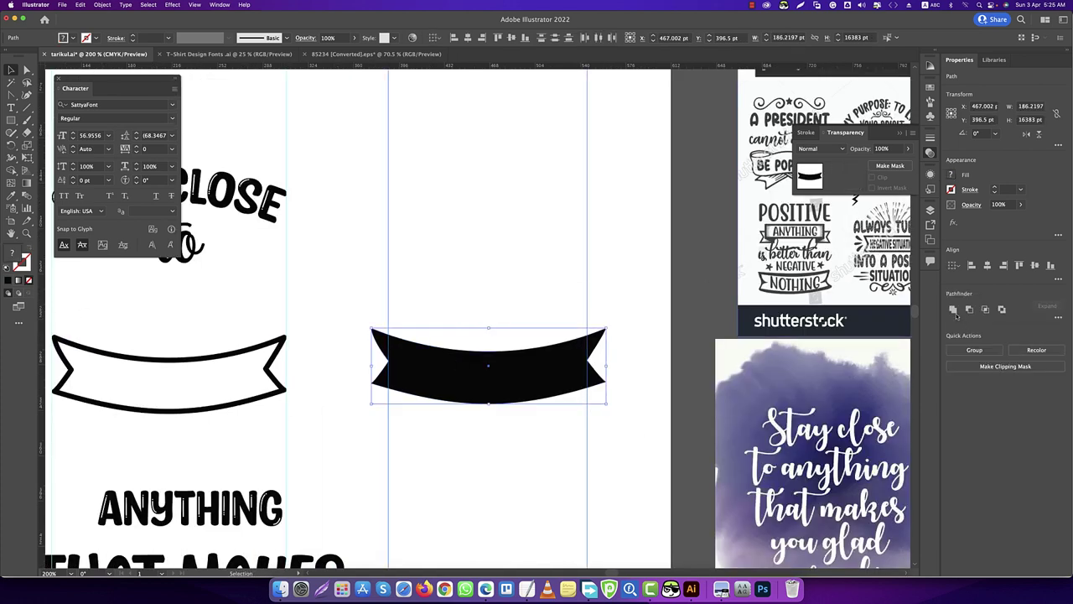
left_click(1058, 318)
left_click(950, 374)
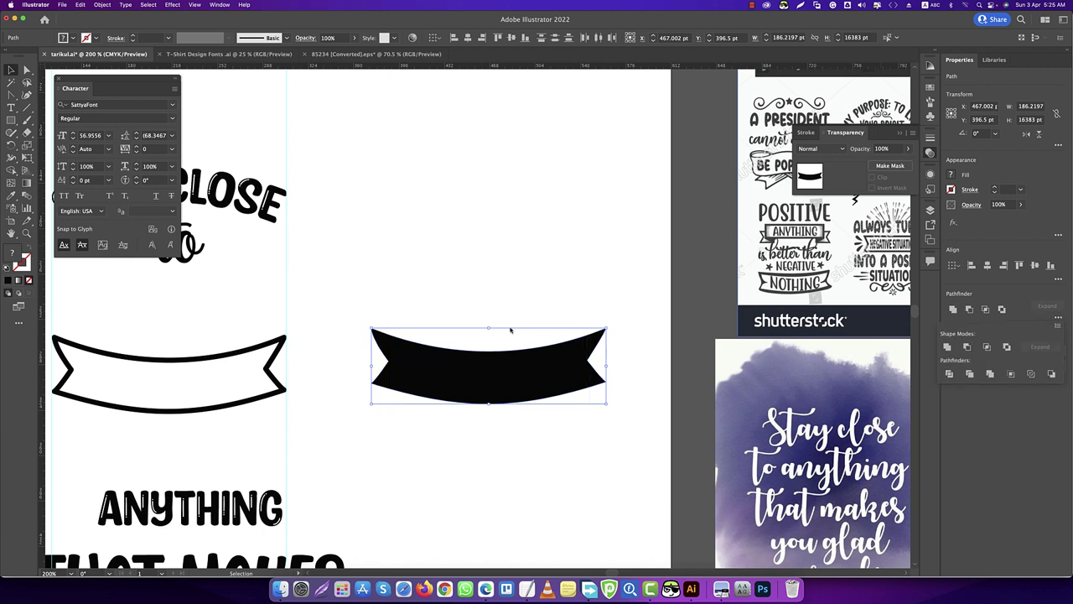
right_click(503, 373)
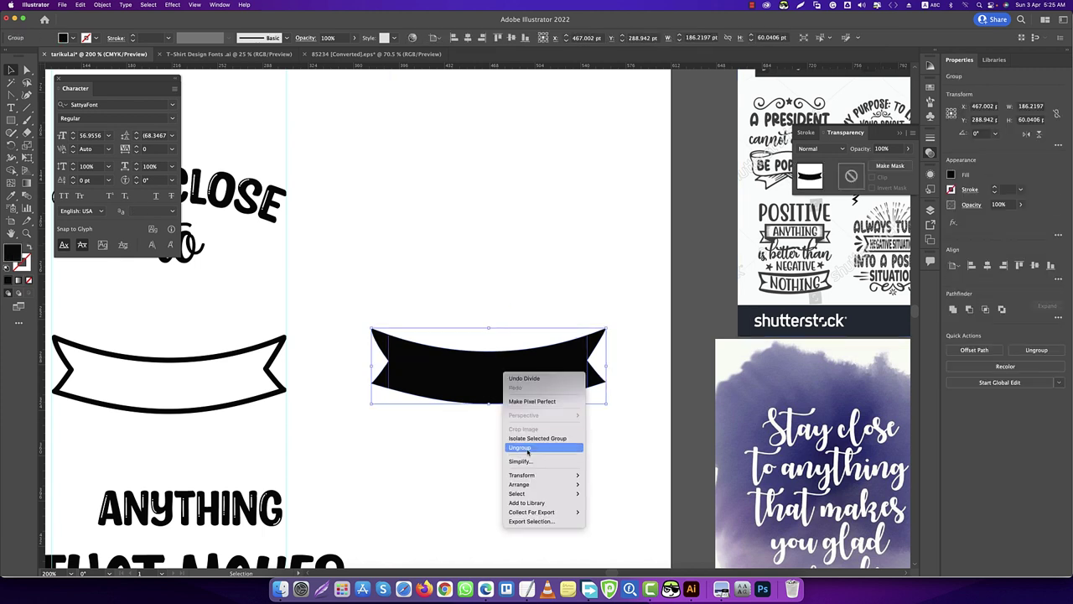
left_click(438, 512)
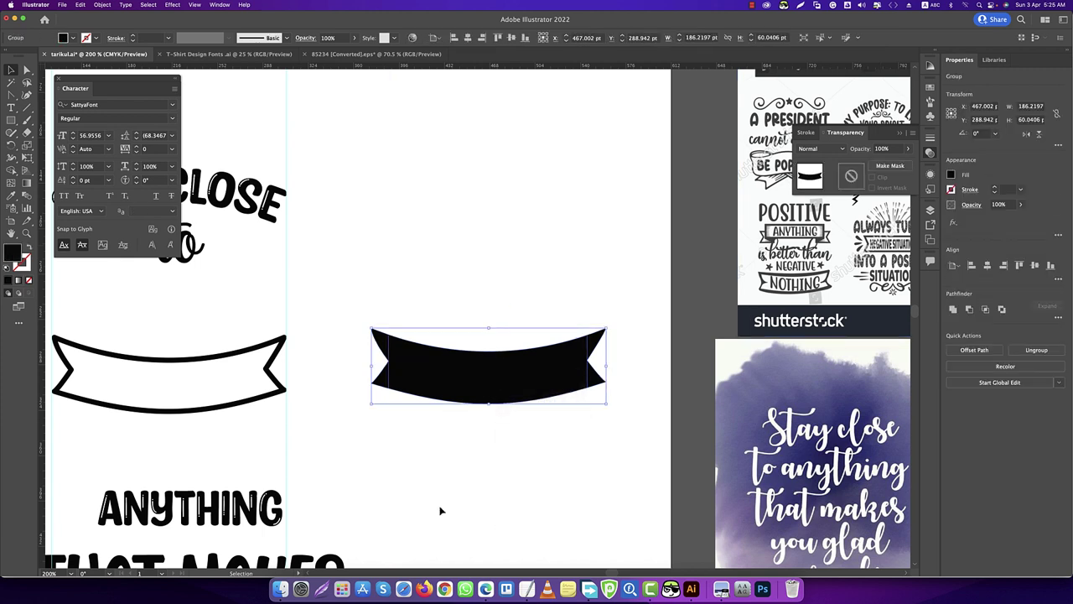
- Delete the right notched tail and the left pointed tail of the banner
left_click(593, 342)
key("Delete")
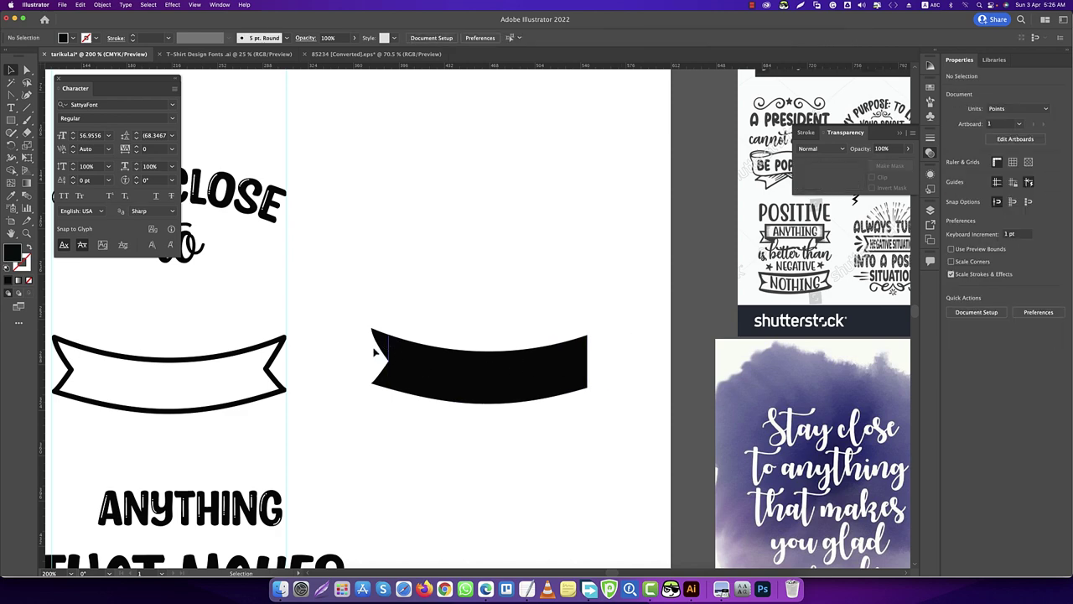
left_click(377, 355)
key("Delete")
left_click(503, 369)
left_click(545, 408)
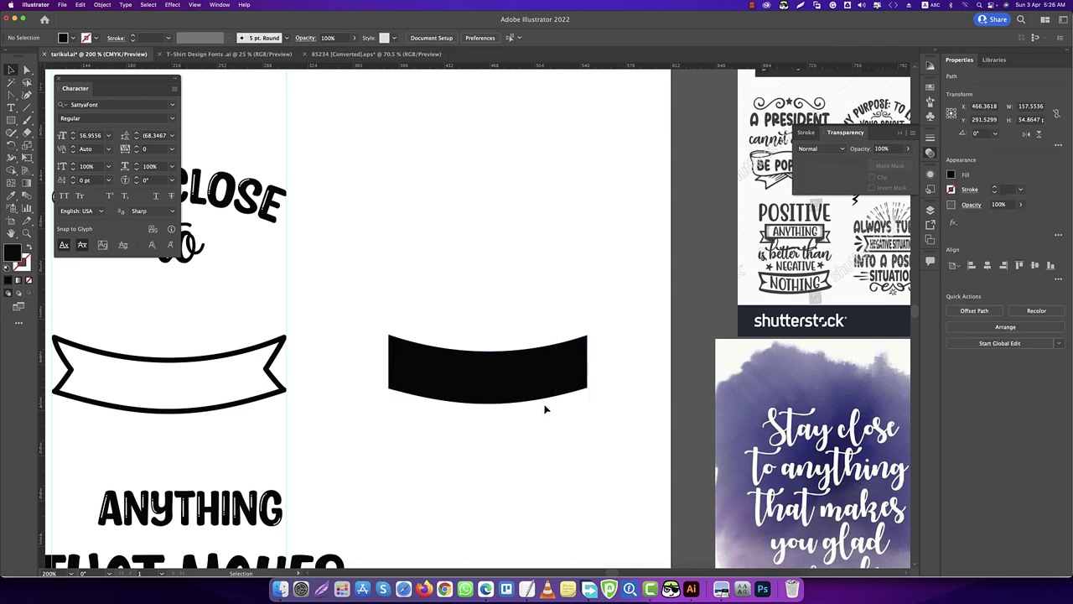
scroll(544, 407, "down", 3)
- Place a copy of the word ANYTHING beside the black band
scroll(491, 452, "up", 1)
left_click(421, 435)
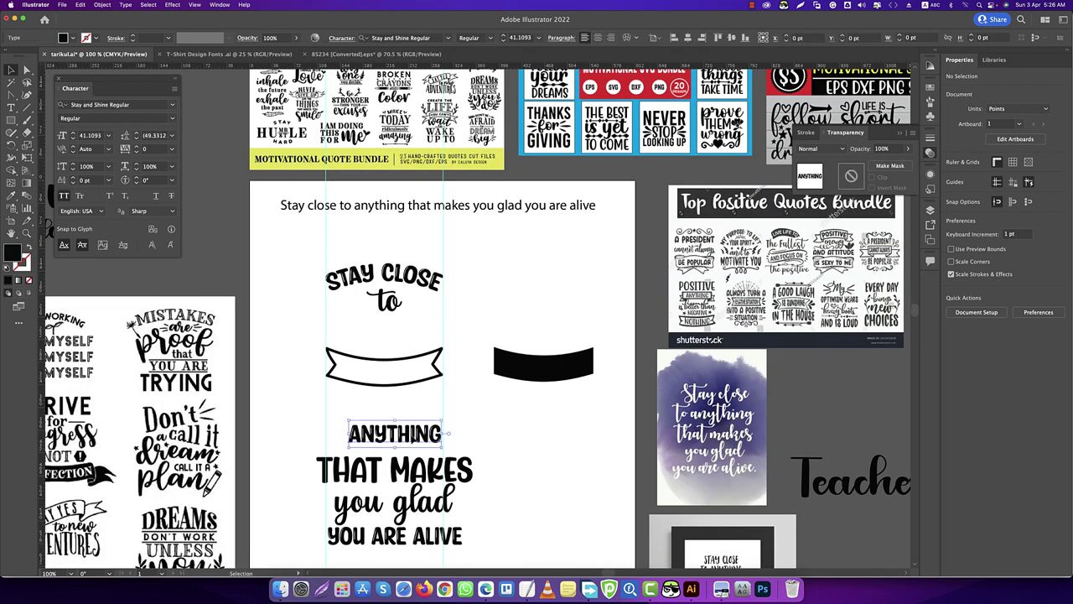
mouse_move(421, 435)
left_mouse_down()
mouse_move(560, 411)
mouse_move(548, 407)
left_mouse_up()
right_click(548, 407)
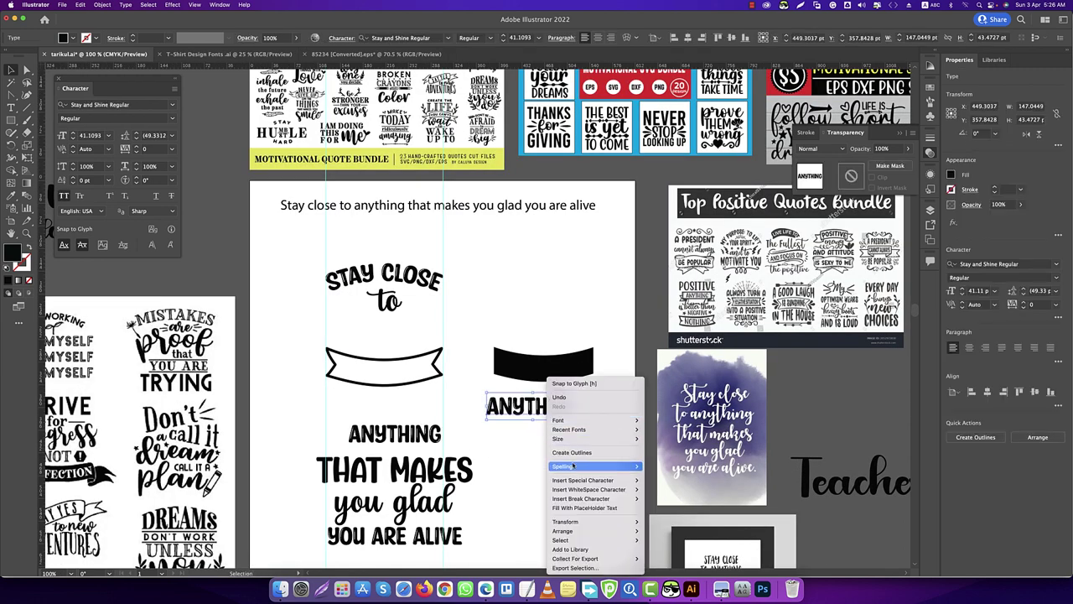
left_click(572, 452)
- Fill the curved band with the reference image's purple using the Eyedropper
scroll(562, 431, "up", 3)
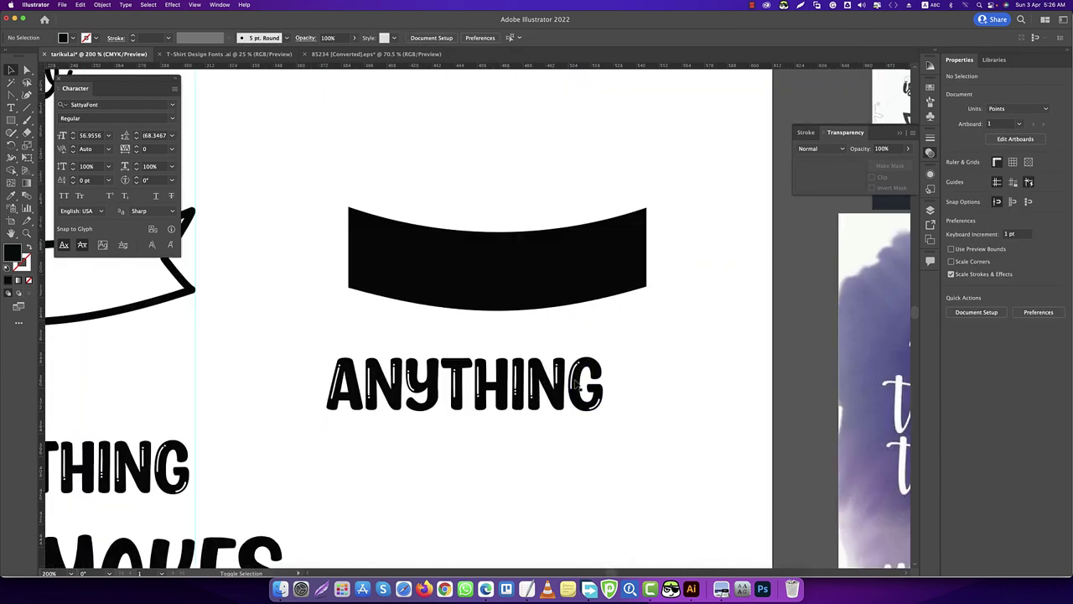
left_click(555, 300)
key("i")
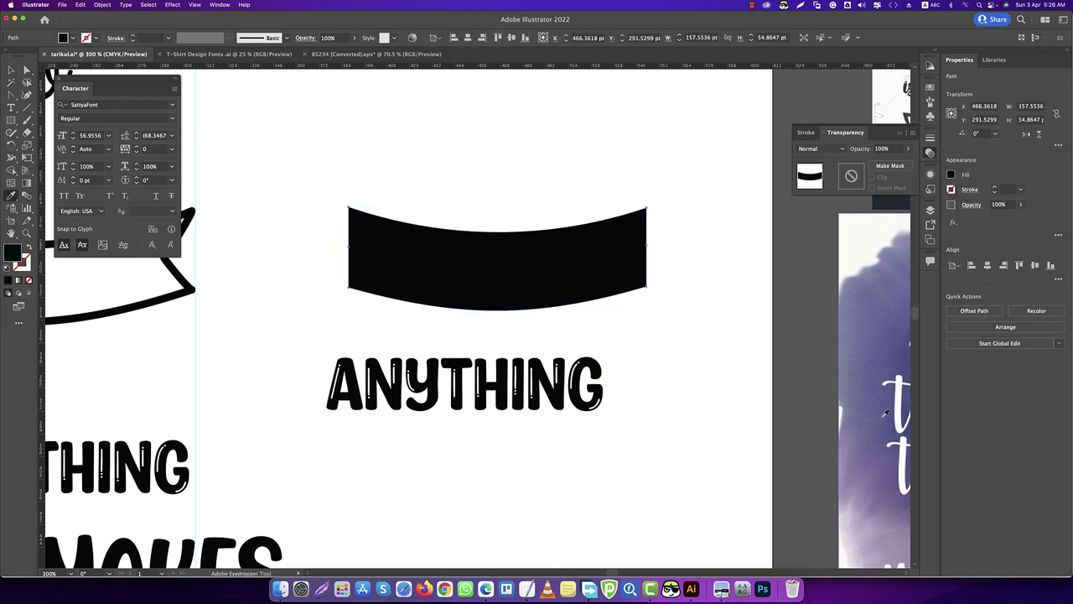
left_click(864, 359)
left_click(11, 70)
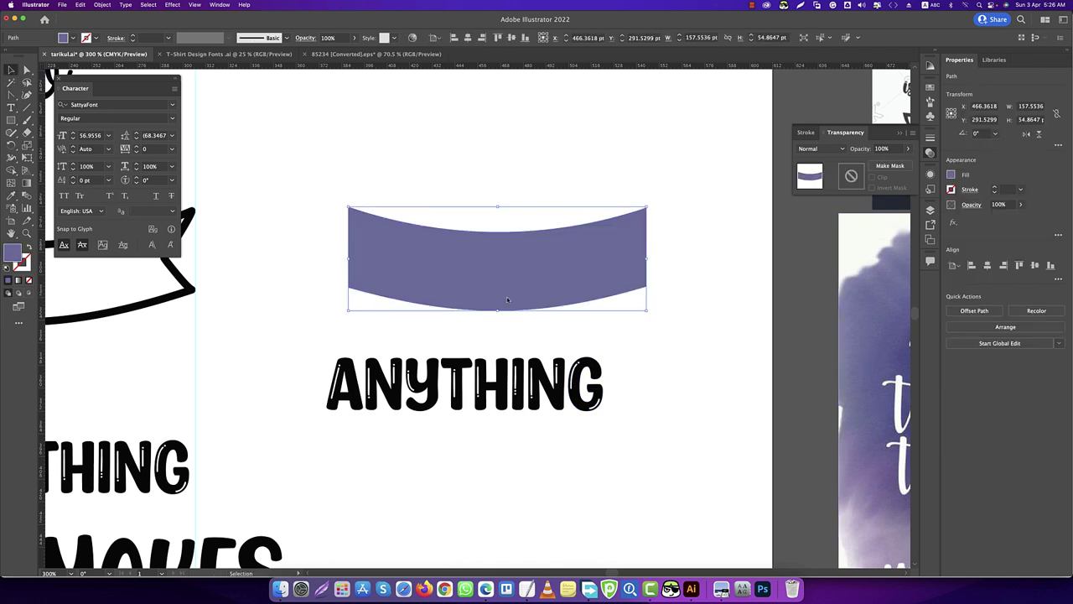
- Envelope-distort the ANYTHING copy with the band as the top object
left_click_drag(510, 281, 490, 391)
left_click_drag(656, 481, 419, 314)
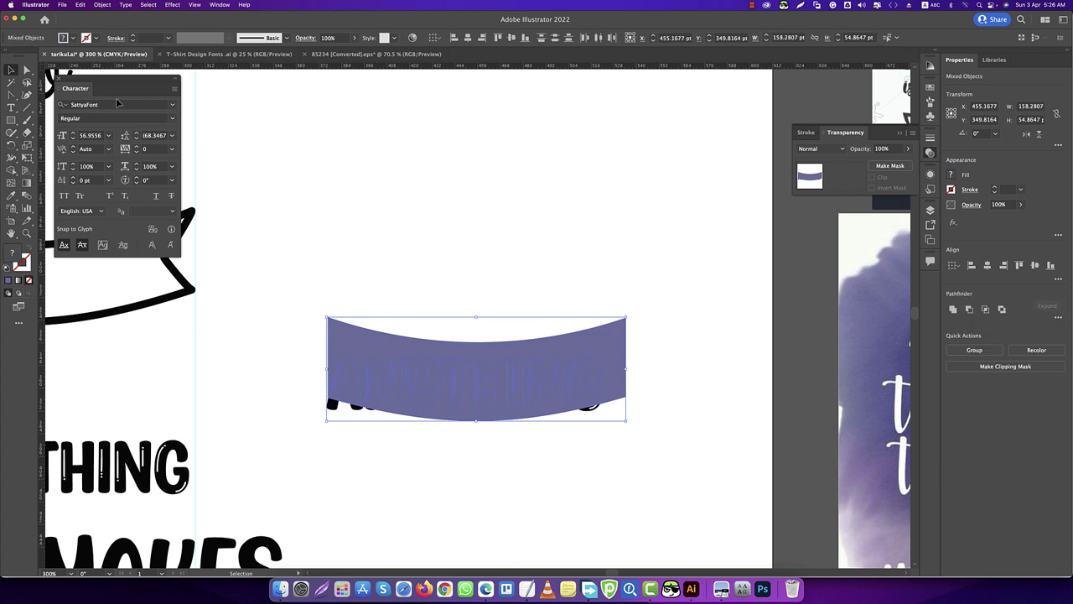
left_click(101, 5)
mouse_move(115, 262)
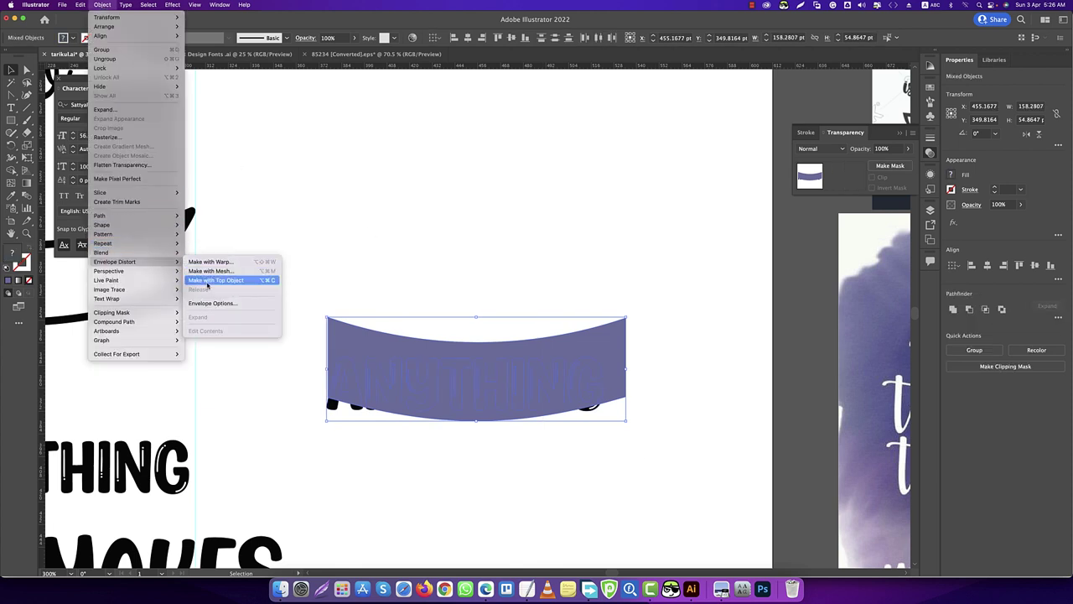
left_click(208, 282)
- Move the warped ANYTHING onto the ribbon banner and expand the envelope into shapes
key("super+1")
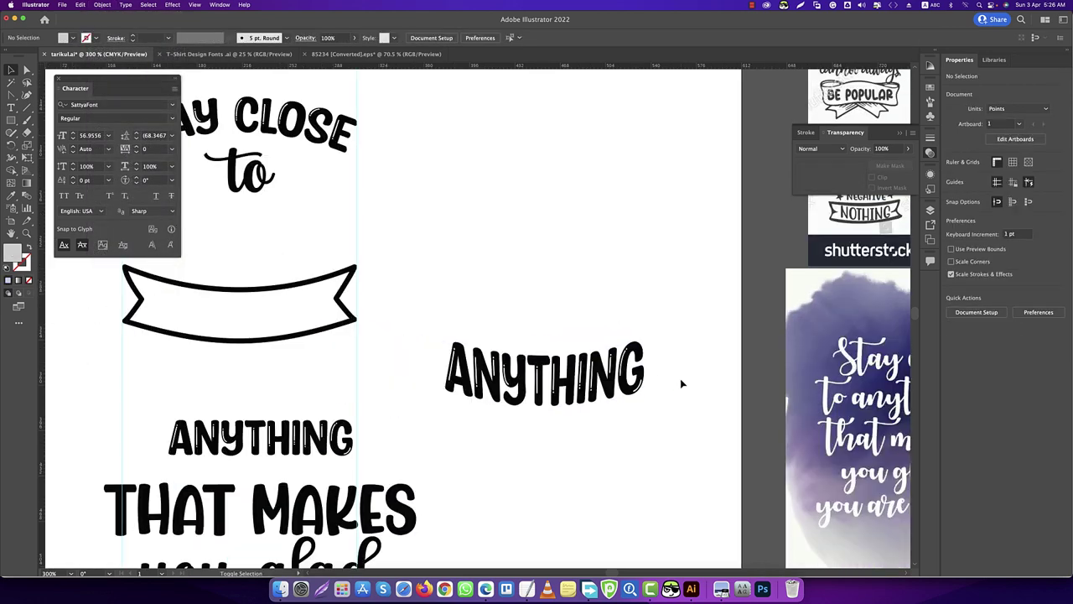
left_click_drag(620, 377, 485, 339)
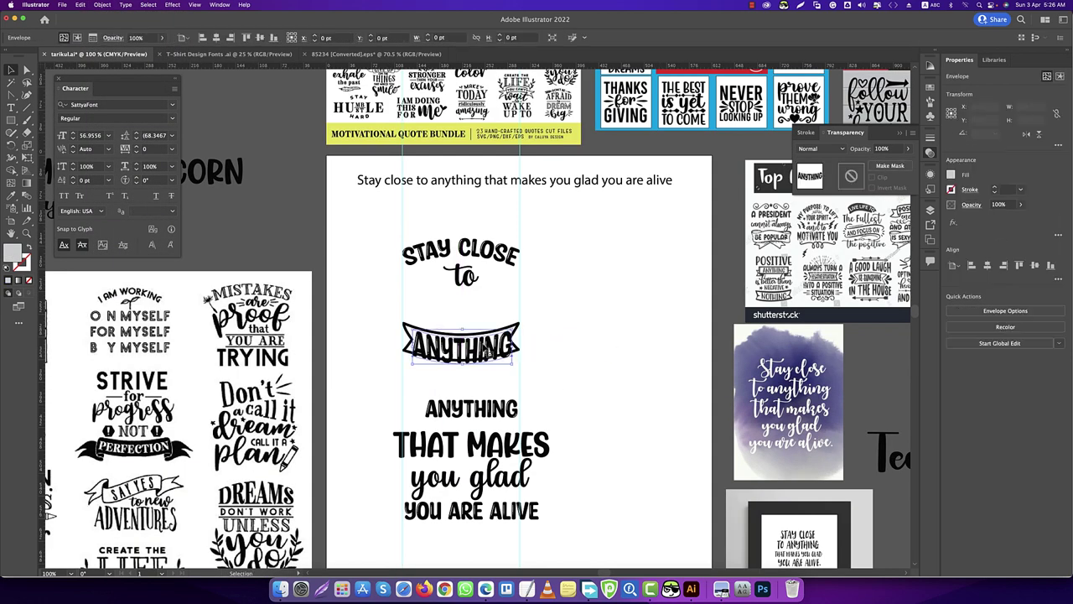
scroll(484, 344, "up", 3)
left_click(102, 4)
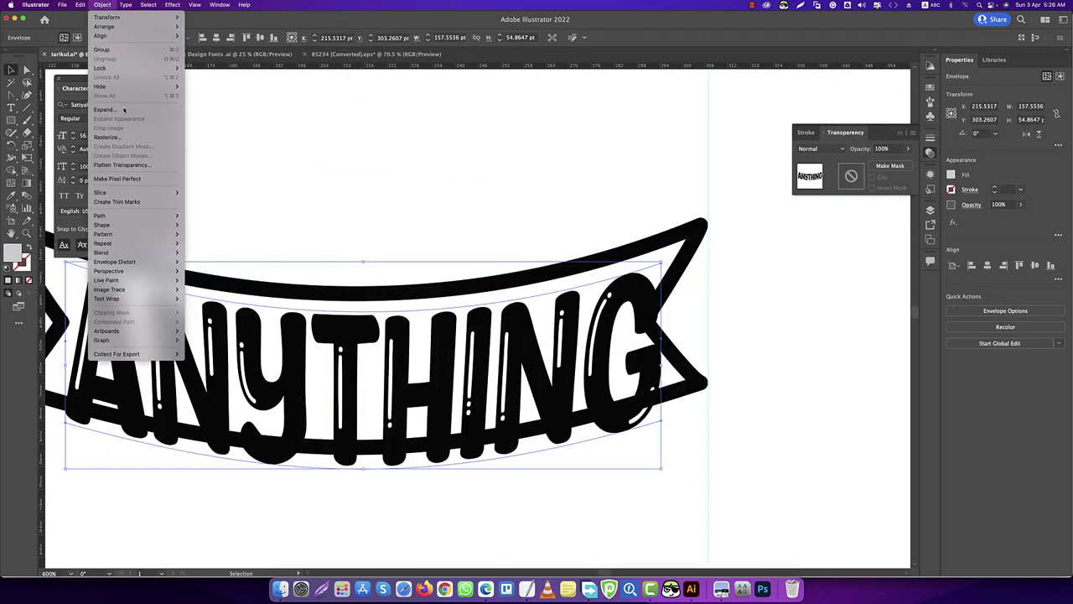
left_click(117, 109)
key("Return")
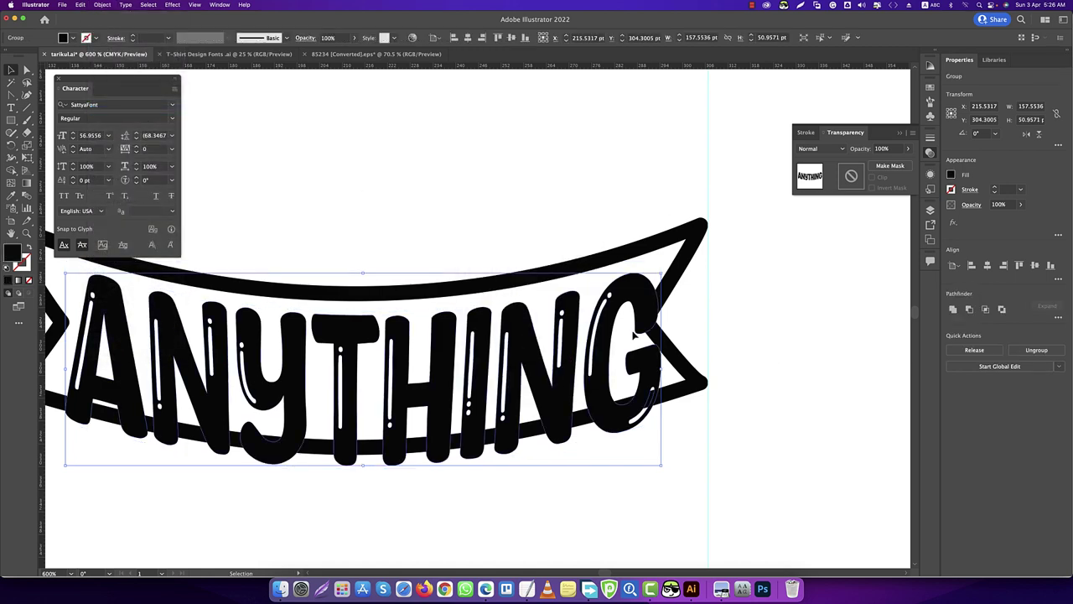
- Centre ANYTHING horizontally and vertically on the ribbon banner
left_click(681, 260, "shift")
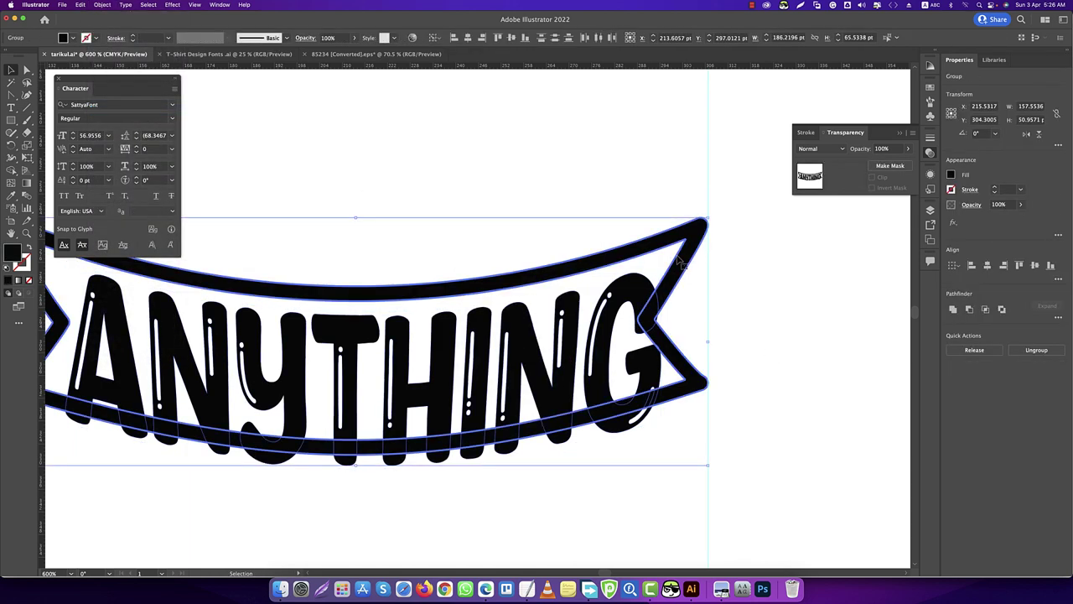
left_click(475, 37)
left_click(512, 38)
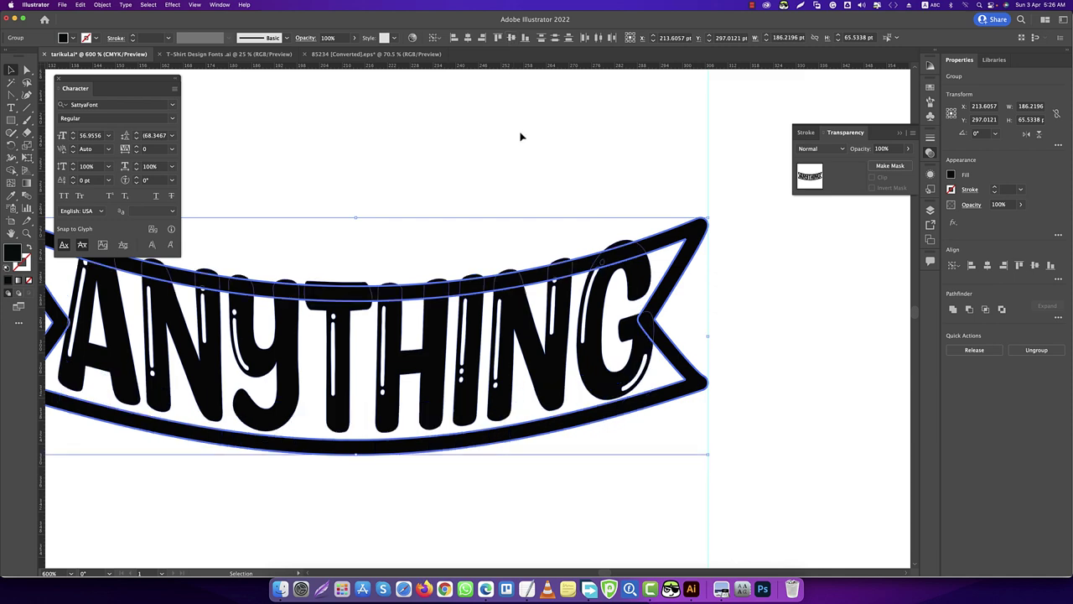
left_click(520, 168)
- Scale the ANYTHING lettering down to about 146.13 × 39.85 pt inside the banner
scroll(403, 387, "down", 1)
left_click(396, 370)
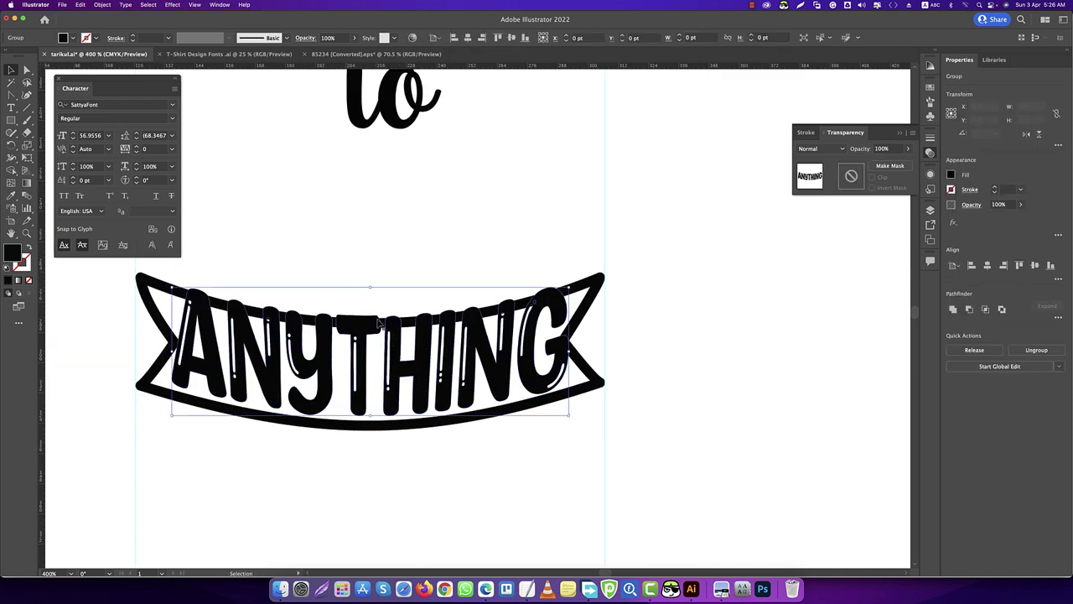
left_click_drag(371, 287, 370, 311)
left_click_drag(568, 309, 562, 316)
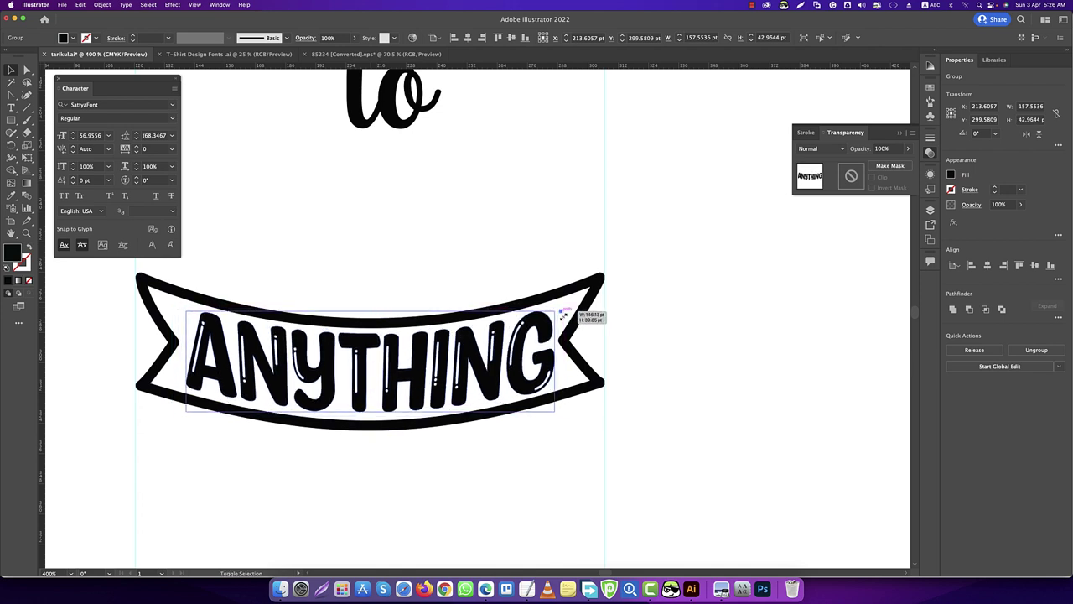
left_click(639, 336)
scroll(199, 353, "up", 10)
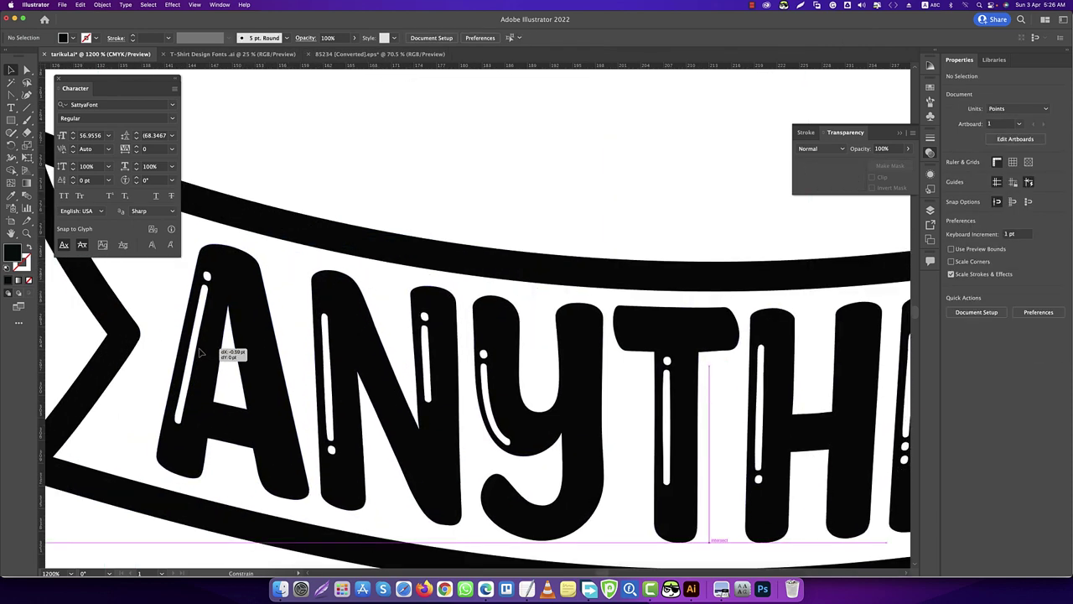
- Squash the ANYTHING lettering slightly shorter from its top handle
left_click(200, 352)
scroll(200, 352, "down", 5)
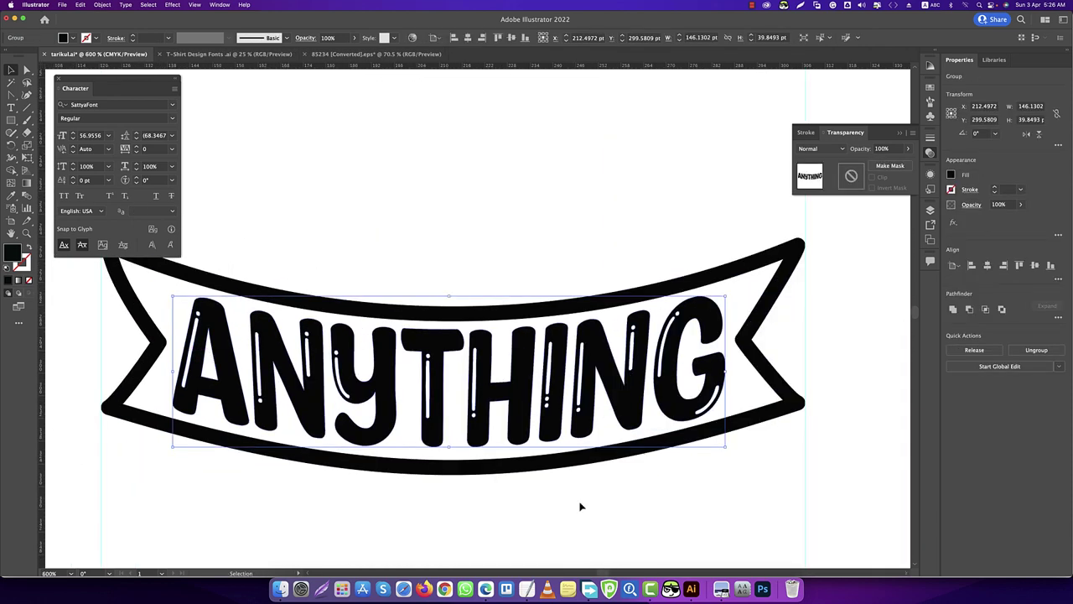
key("super+z")
key("super+shift+z")
left_click_drag(448, 296, 451, 302)
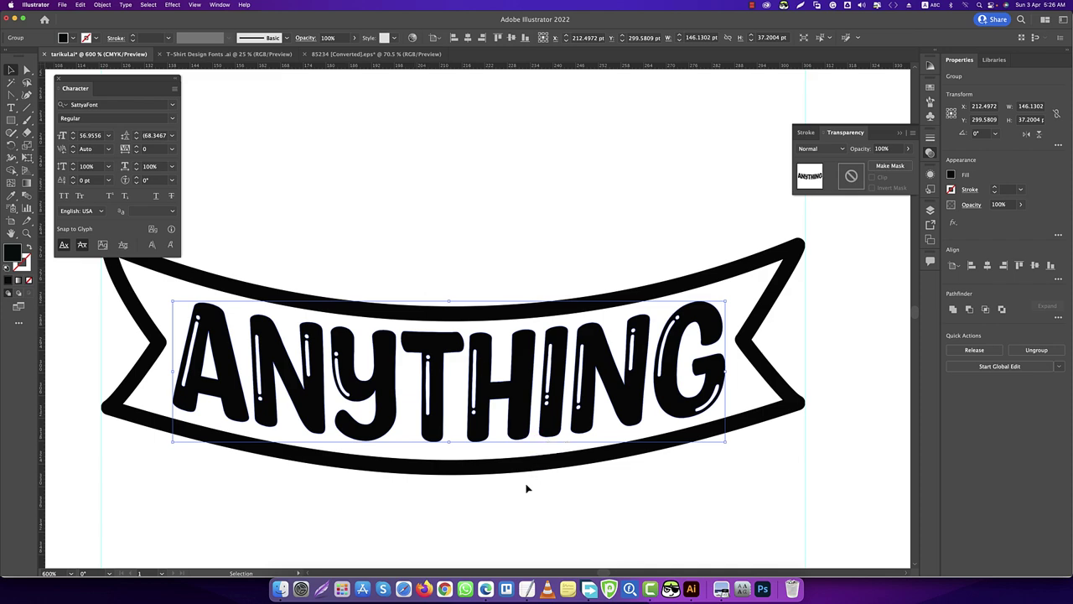
key("cmd+z")
key("cmd+shift+z")
left_click(670, 498)
- Move the whole ribbon banner up to sit directly under the script 'to'
key("cmd+minus")
key("cmd+minus")
key("cmd+minus")
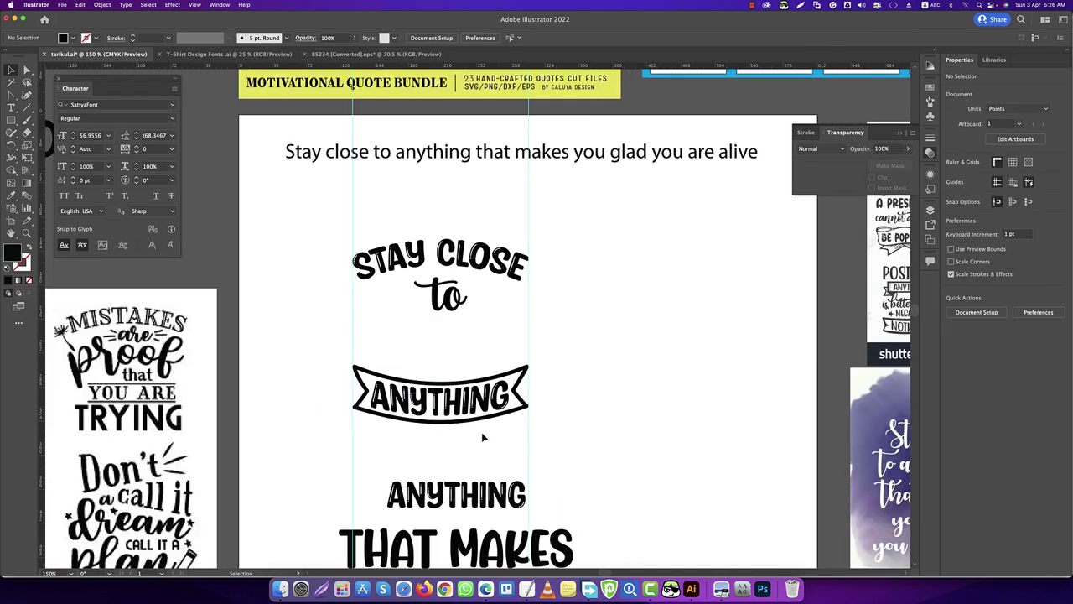
left_click(411, 375)
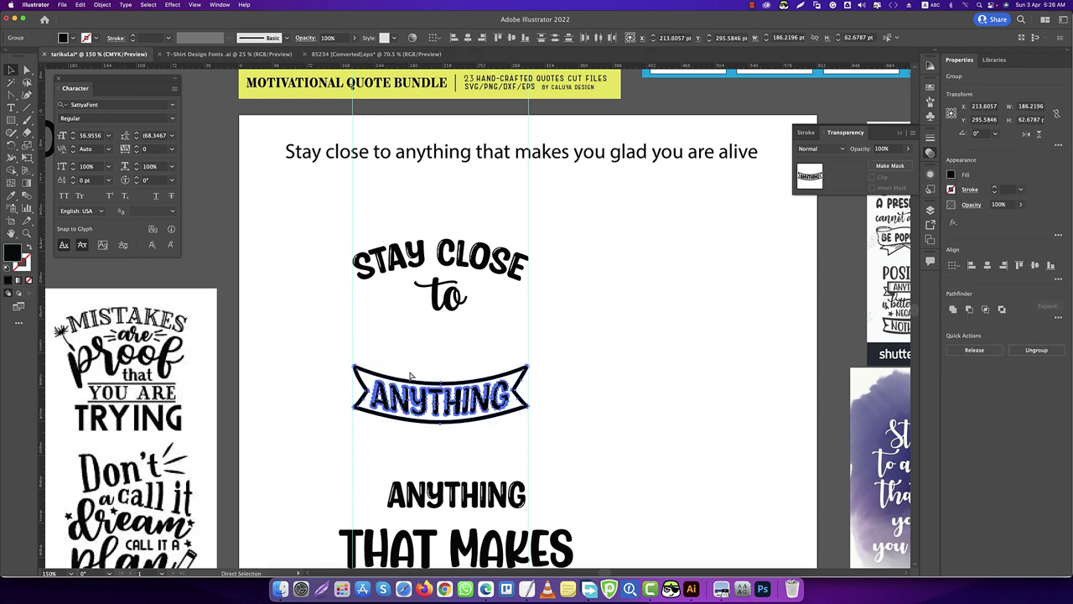
key("v")
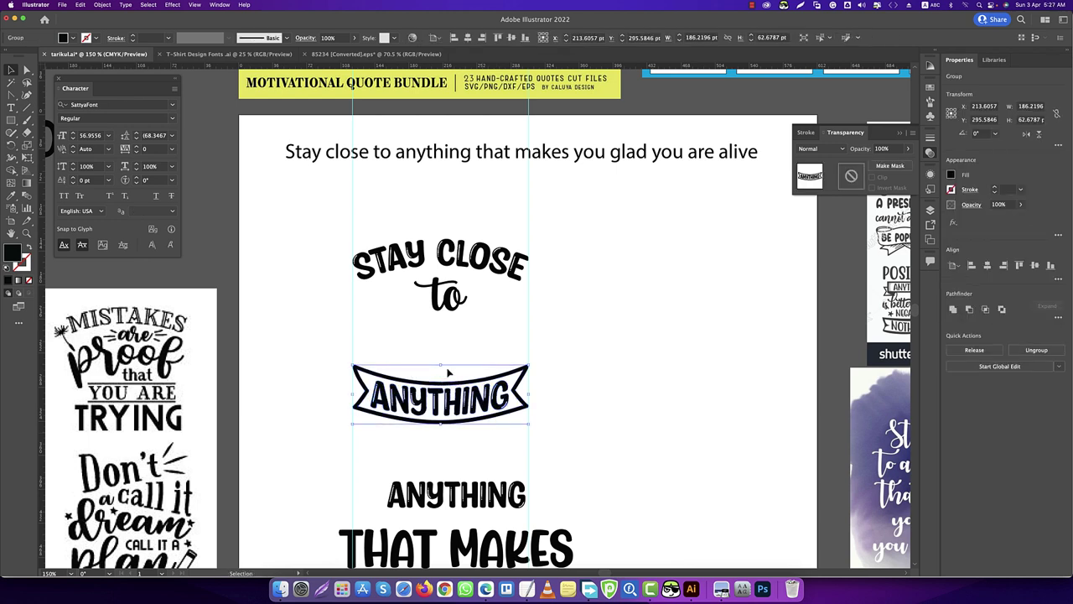
left_click_drag(448, 372, 448, 316)
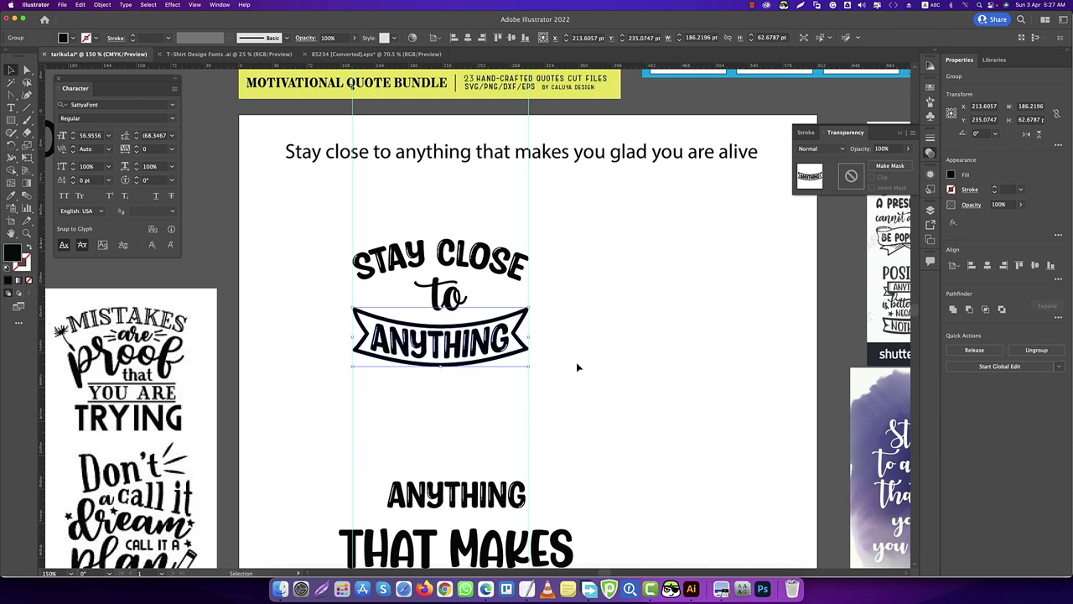
left_click(515, 407)
scroll(582, 295, "down", 5)
scroll(582, 295, "left", 3)
- Move the spare ANYTHING aside, outline THAT MAKES and place it under the banner
left_click_drag(581, 378, 801, 376)
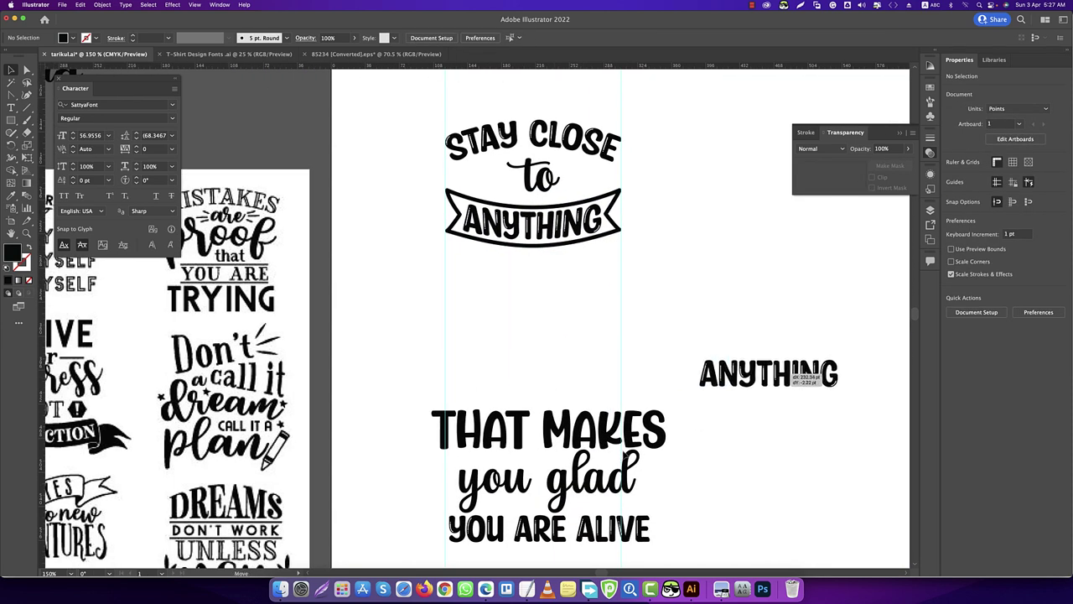
left_click(667, 434)
right_click(662, 435)
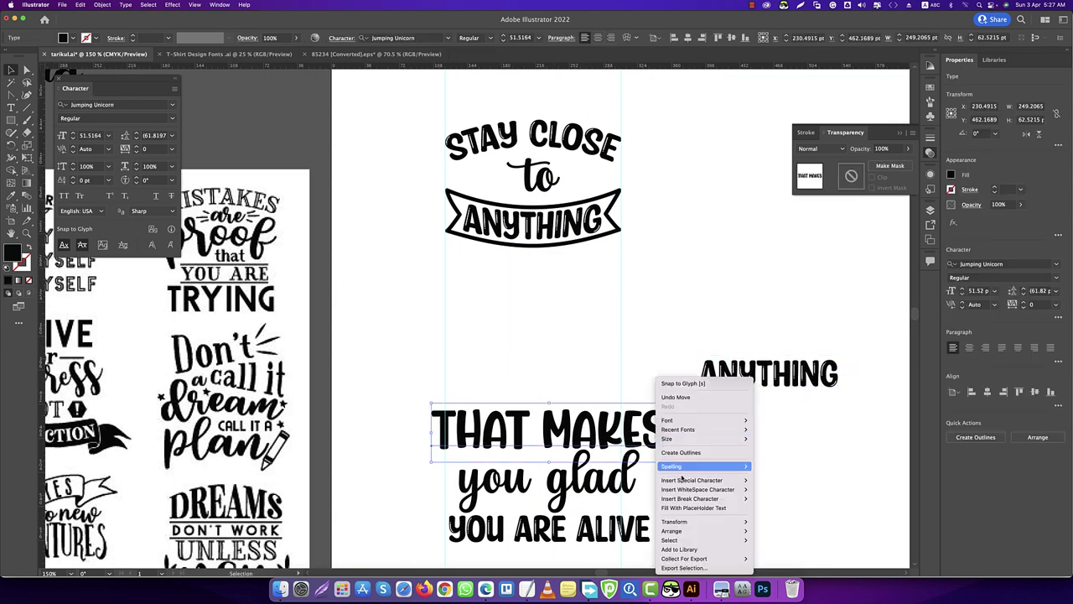
left_click(688, 450)
left_click_drag(564, 428, 575, 270)
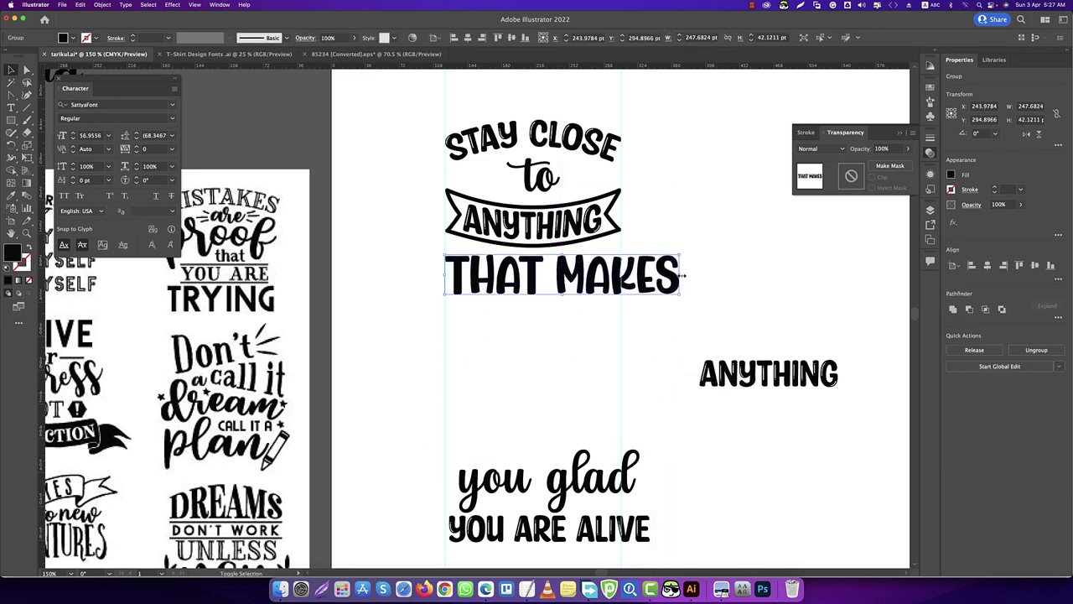
- Resize THAT MAKES to about 186 pt wide to match the banner between the guides
left_click_drag(683, 276, 618, 275)
scroll(618, 275, "up", 1, "alt")
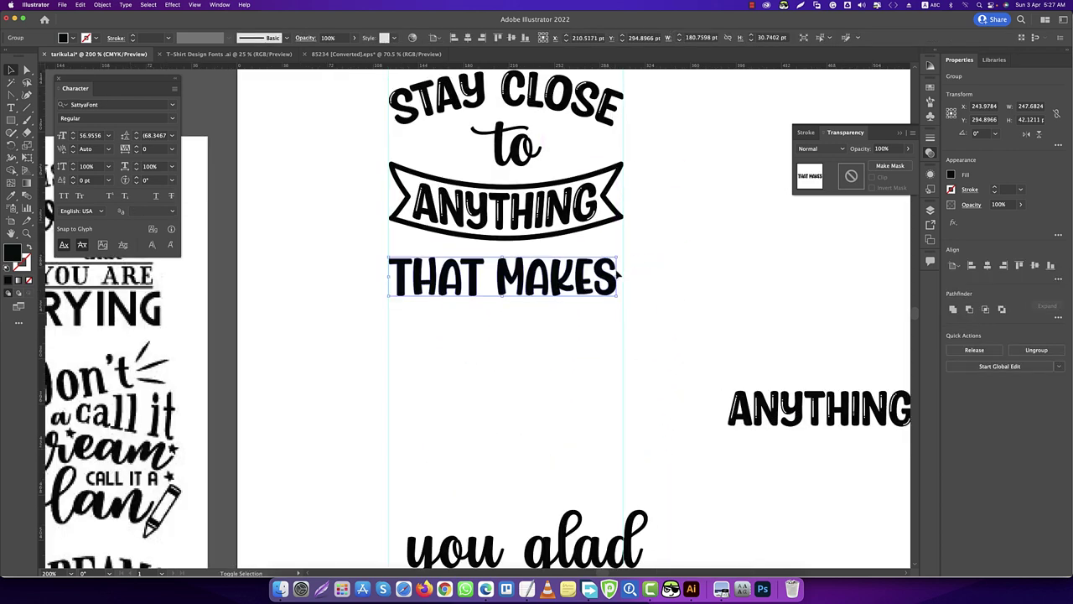
scroll(618, 275, "up", 3, "alt")
left_click_drag(620, 298, 651, 298)
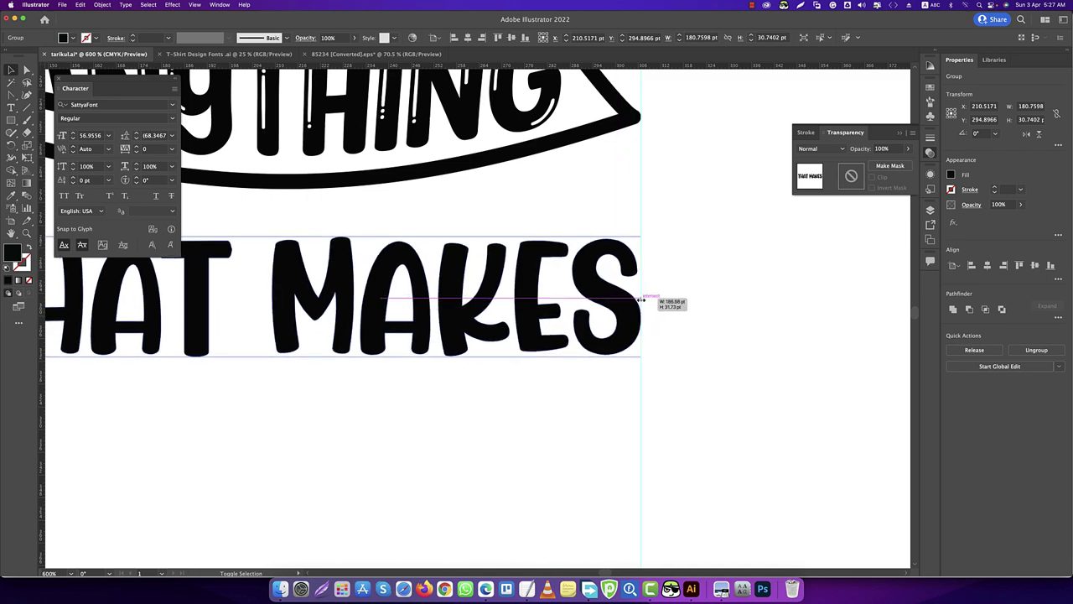
scroll(678, 307, "down", 2, "alt")
scroll(503, 304, "down", 1, "alt")
scroll(314, 303, "up", 1, "alt")
scroll(289, 307, "up", 2, "alt")
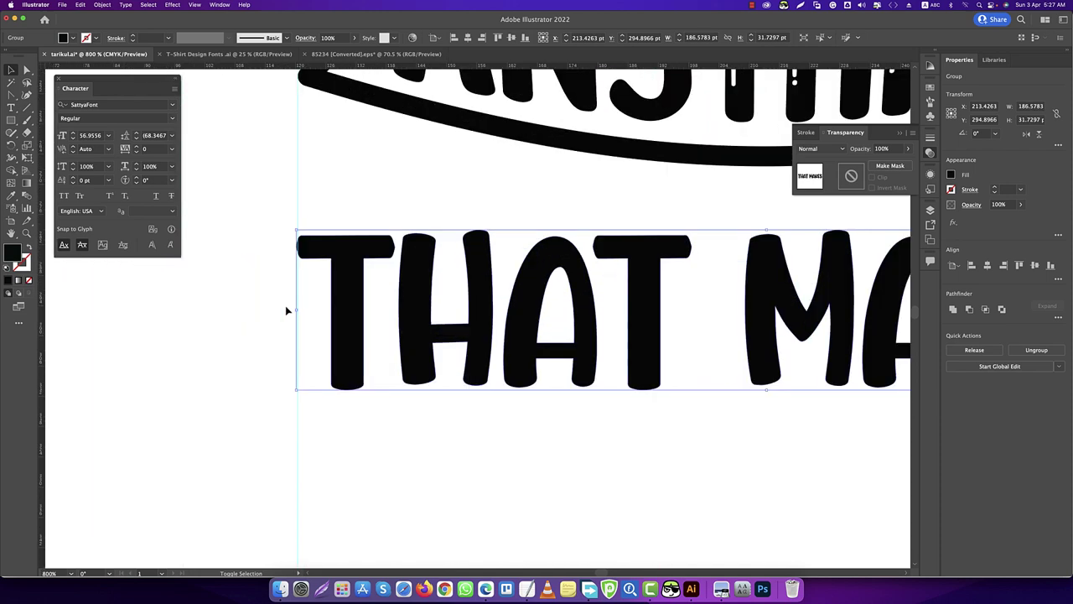
scroll(298, 319, "up", 3, "alt")
- Align THAT MAKES' left edge with the guide and nudge it closer to the banner
left_click_drag(326, 330, 335, 331)
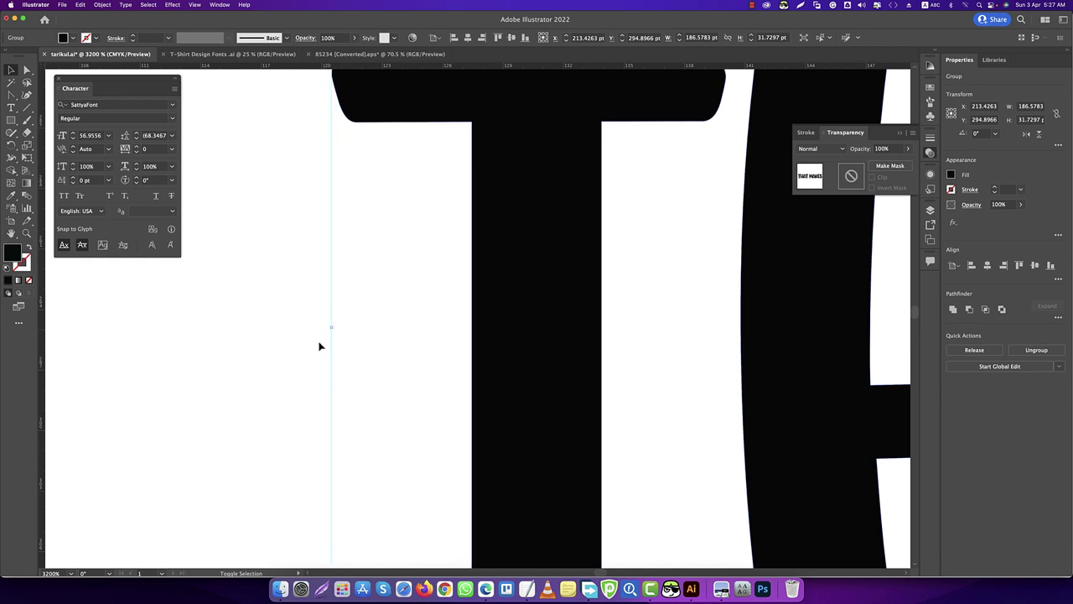
scroll(318, 343, "down", 3, "alt")
scroll(317, 343, "down", 1, "alt")
left_click_drag(457, 344, 457, 337)
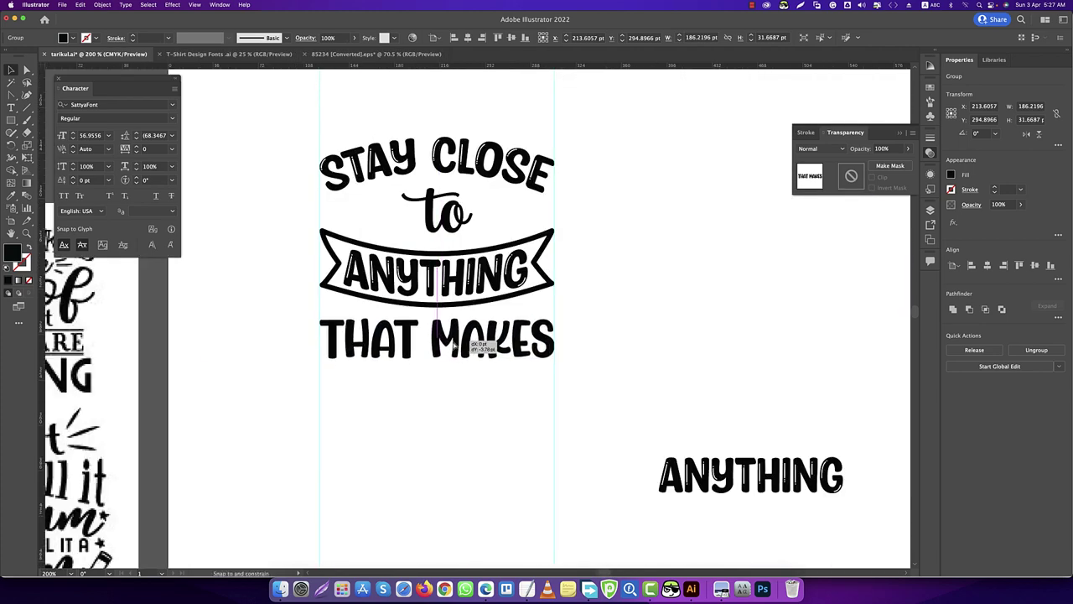
- Move 'you glad' up under THAT MAKES
left_click(465, 390)
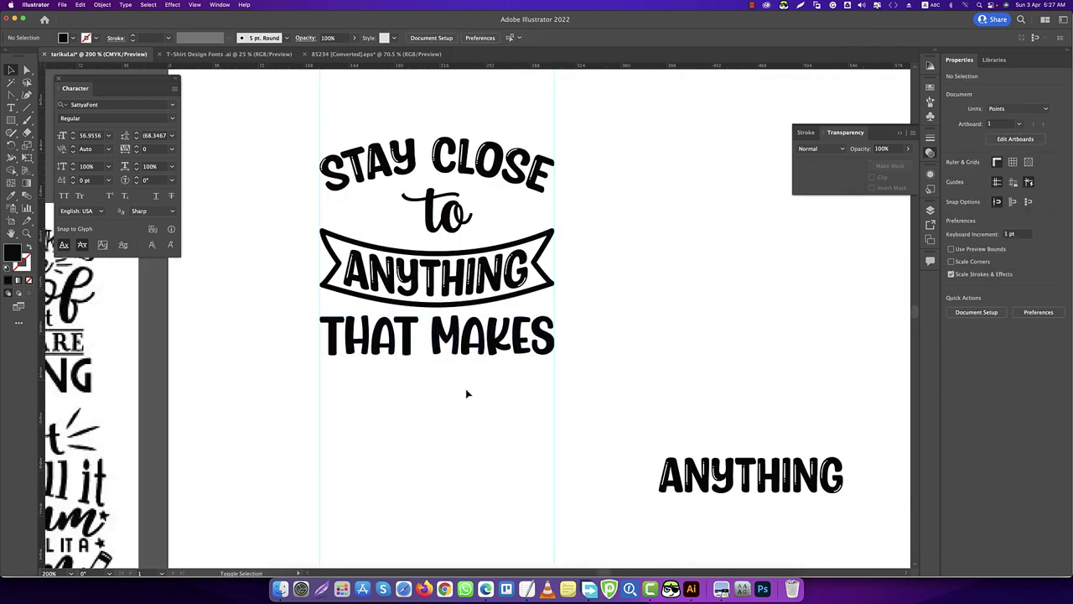
scroll(467, 389, "down", 3, "alt")
left_click_drag(486, 474, 475, 403)
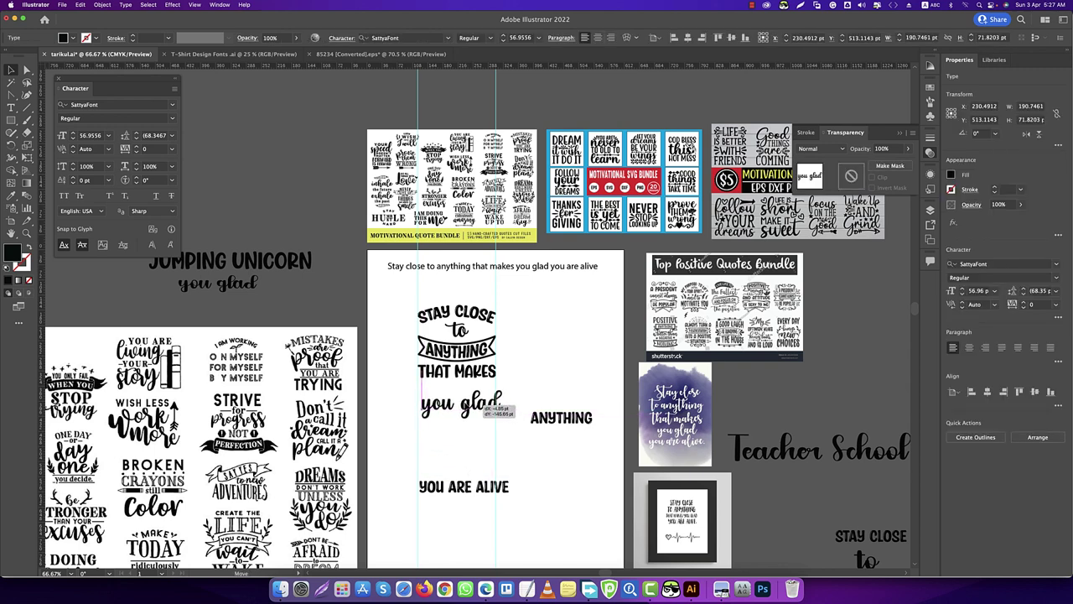
- Convert 'you glad' to outlines and position it beneath THAT MAKES
key("super+equal")
key("super+equal")
key("super+equal")
right_click(474, 381)
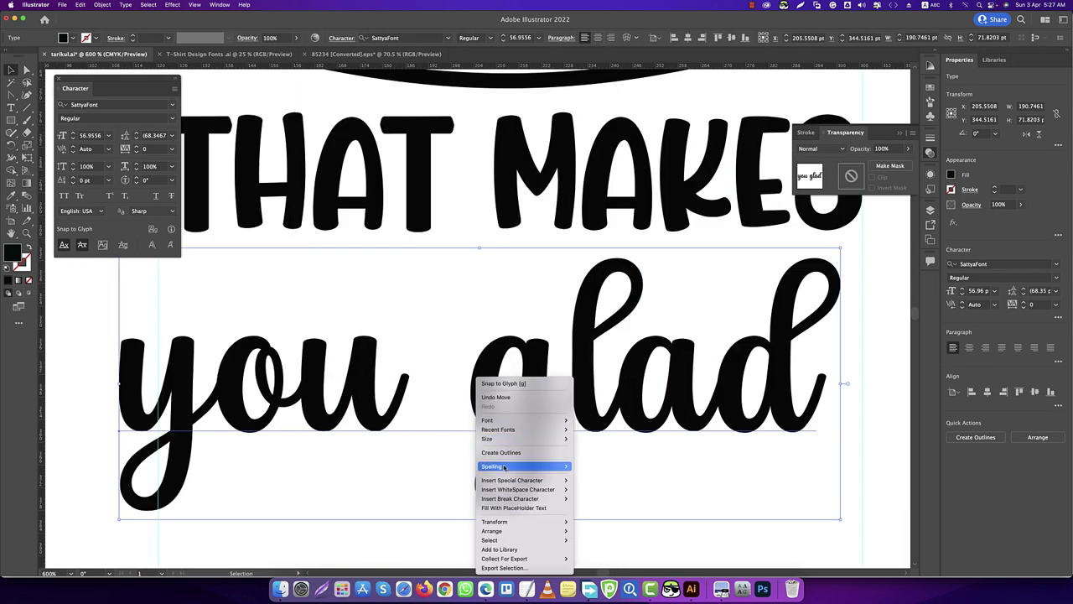
left_click(503, 454)
left_click(391, 525)
scroll(391, 419, "down", 1, "alt")
scroll(391, 419, "down", 1, "alt")
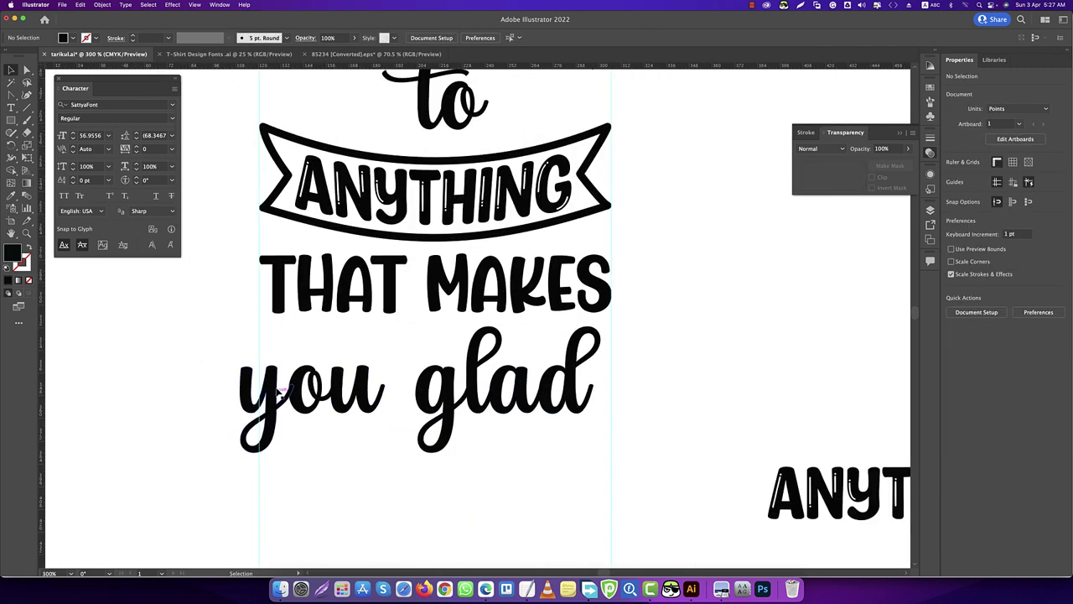
mouse_move(285, 390)
left_mouse_down()
mouse_move(298, 390)
mouse_move(285, 417)
left_mouse_up()
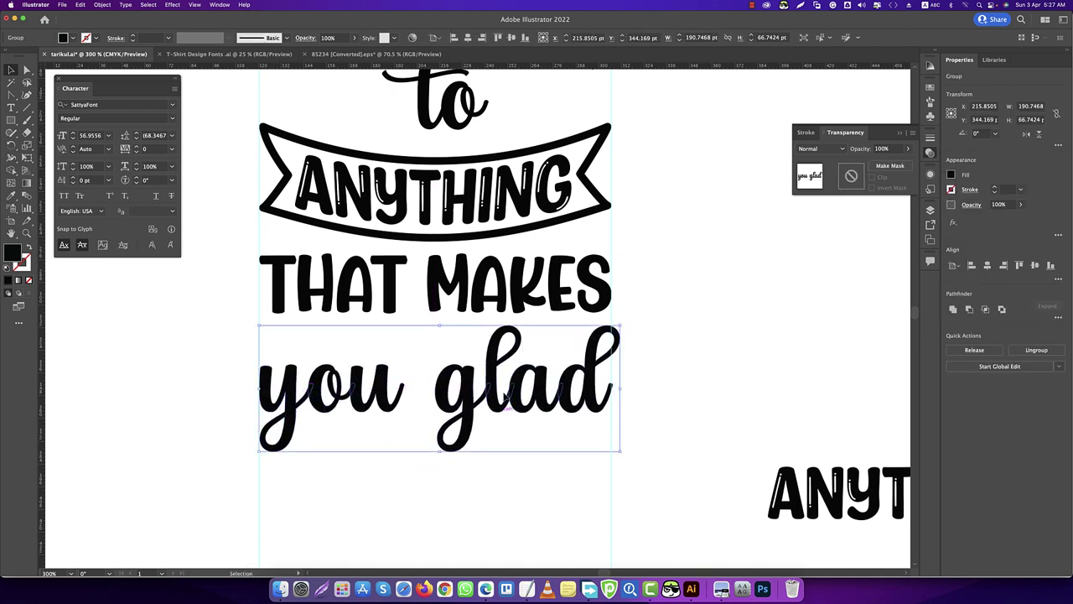
- Ungroup the lettering and shorten the tails of y and g together
right_click(500, 392)
left_click(383, 483)
left_click(383, 484)
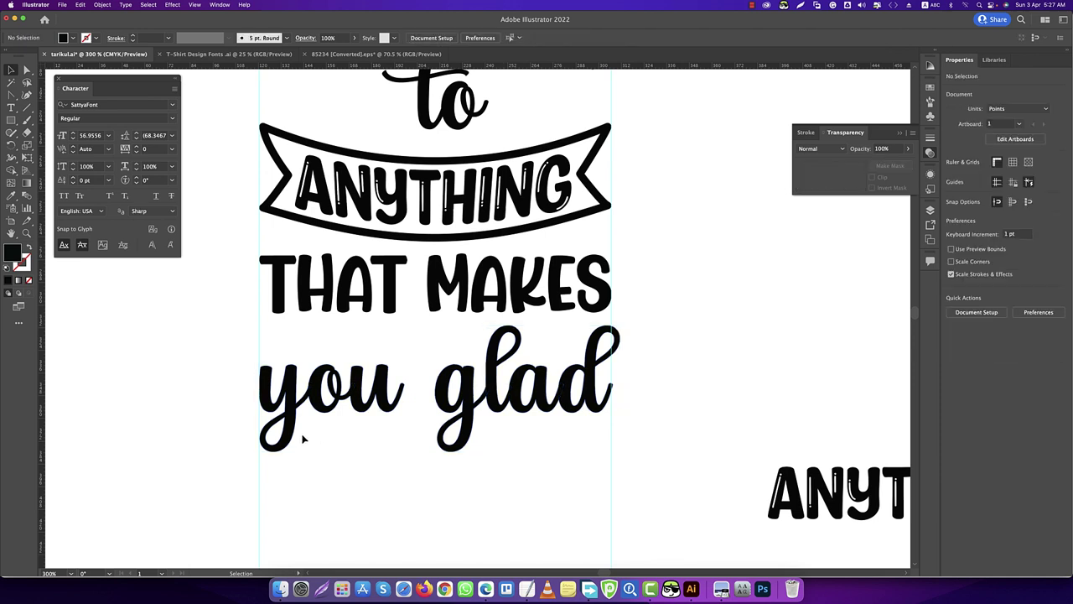
left_click(290, 433, "shift")
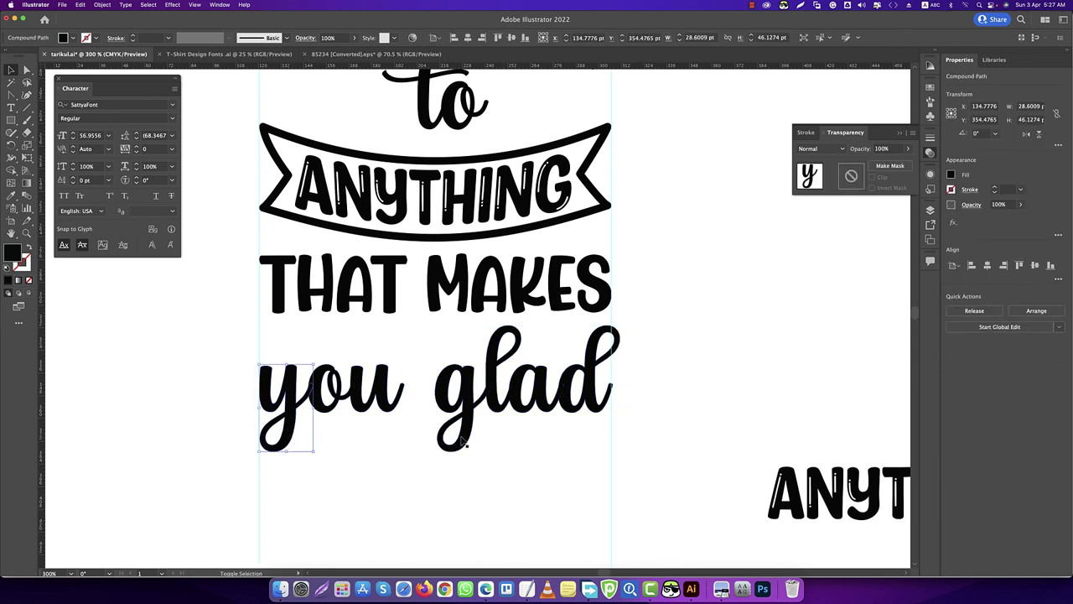
left_click(463, 443, "shift")
left_click_drag(377, 453, 380, 438)
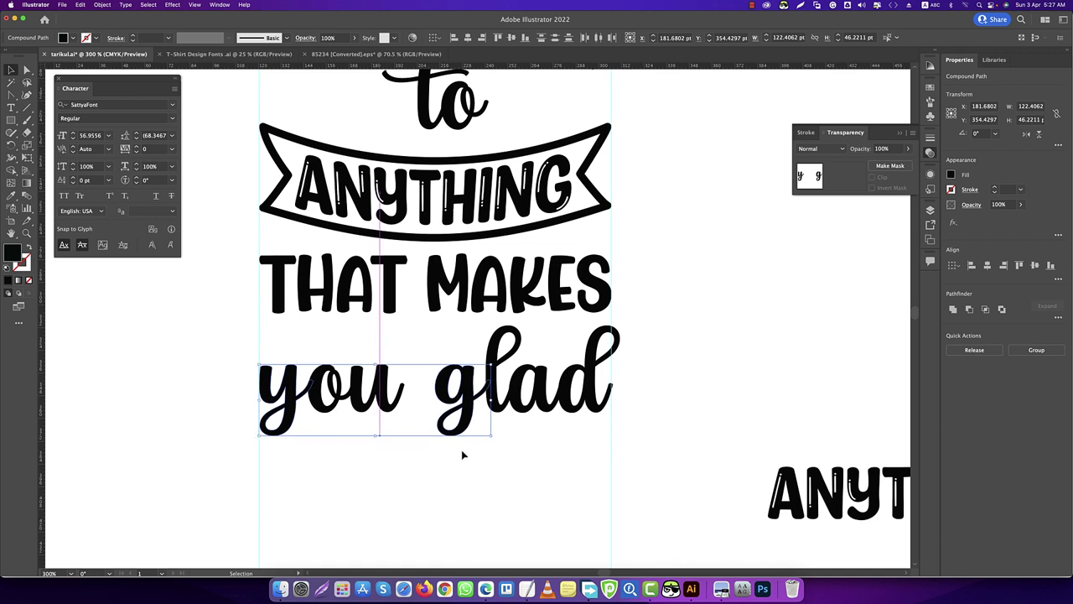
- Shorten the tall strokes of l and d together
left_click(502, 369)
left_click(616, 346, "shift")
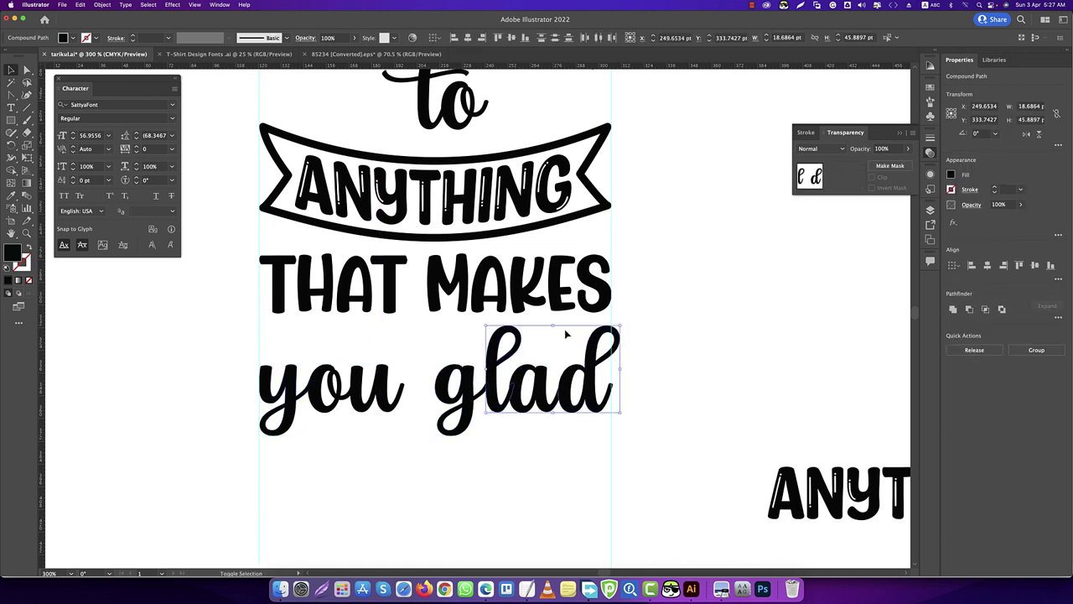
left_click_drag(554, 327, 555, 345)
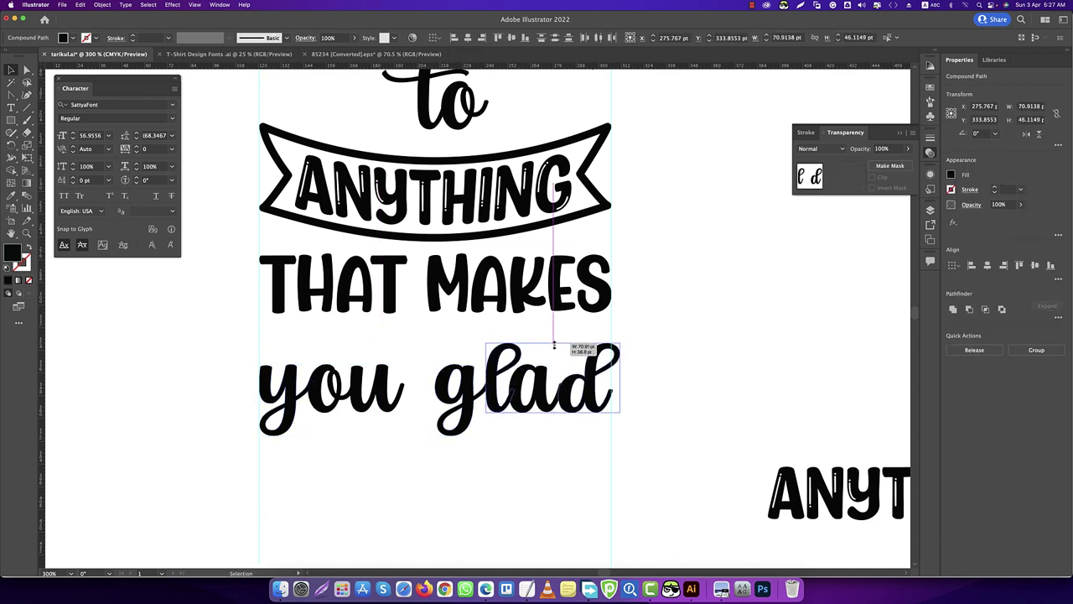
left_click(423, 348)
key("super+minus")
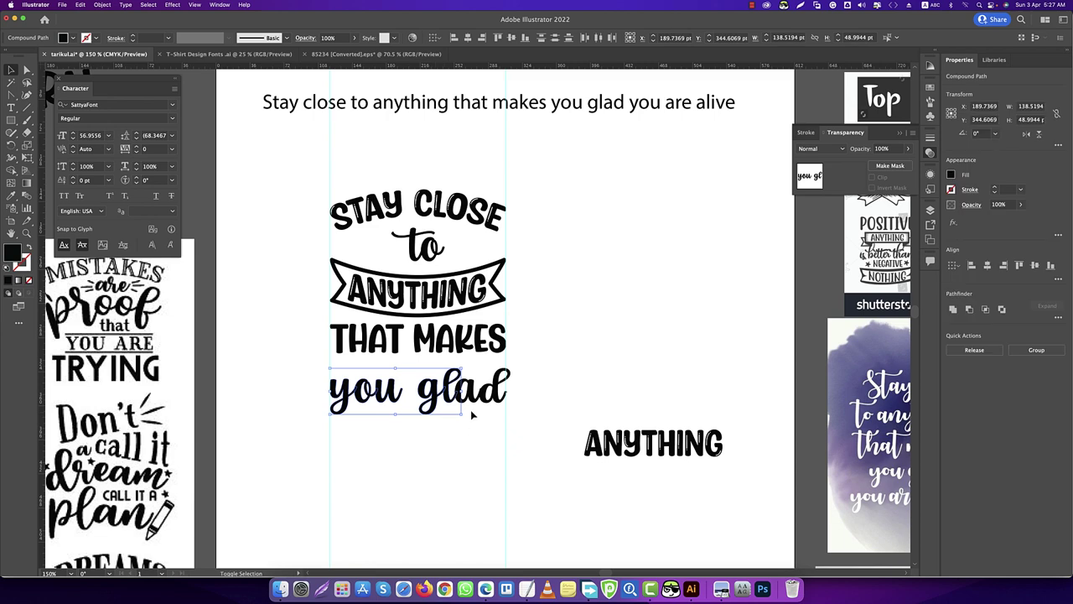
- Nudge the letter d slightly left, closer to the other letters
scroll(495, 392, "up", 5)
left_click_drag(510, 375, 504, 375)
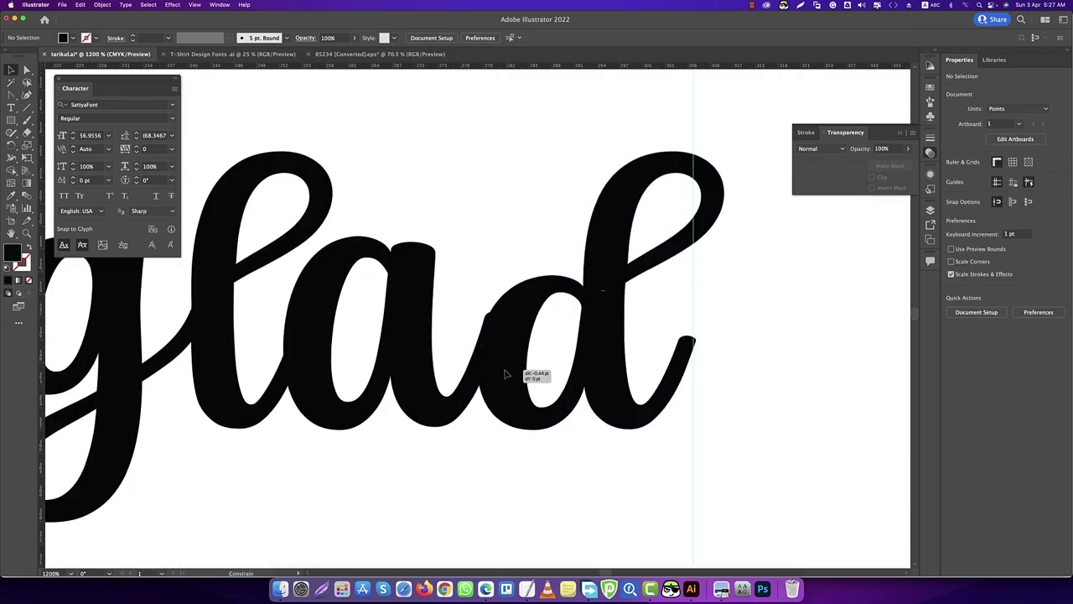
scroll(522, 453, "down", 3)
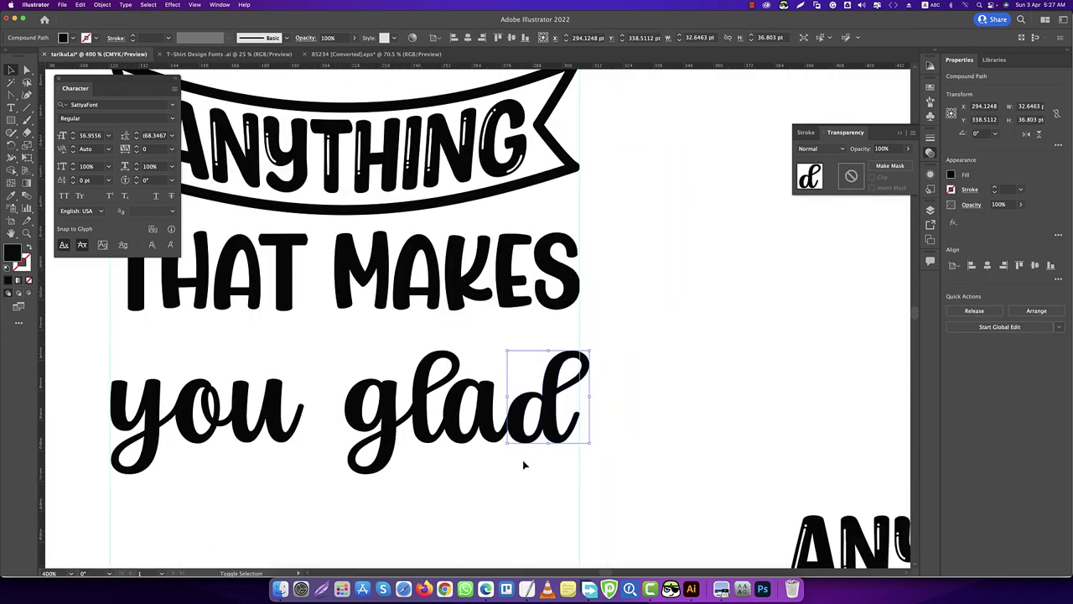
scroll(522, 460, "down", 2)
left_click(536, 459)
- Narrow the whole 'you glad' lettering to about 186.2 pt wide
left_click(246, 395)
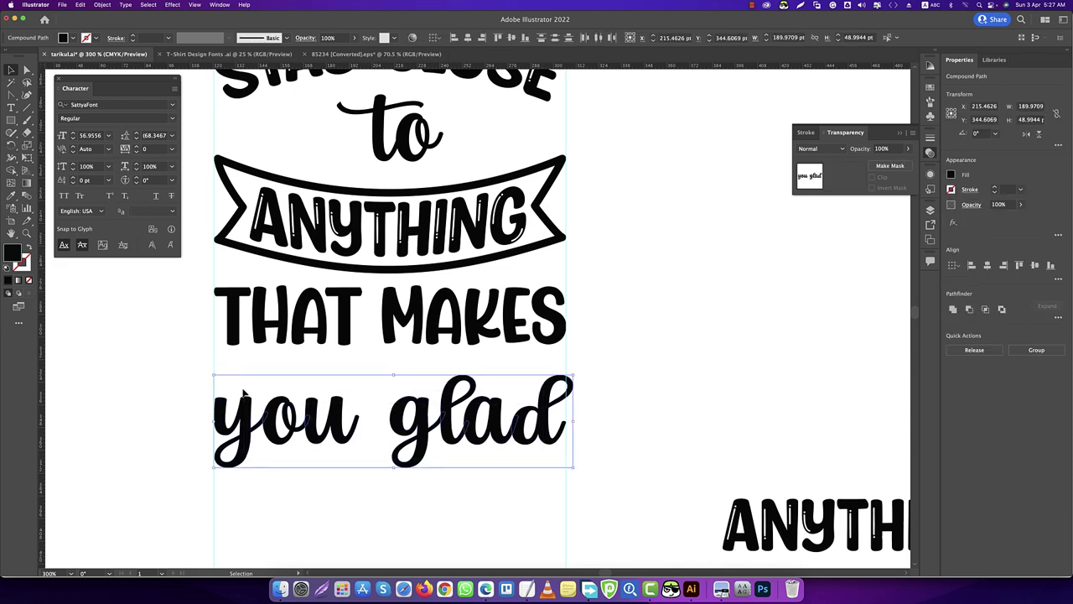
scroll(574, 426, "left", 5)
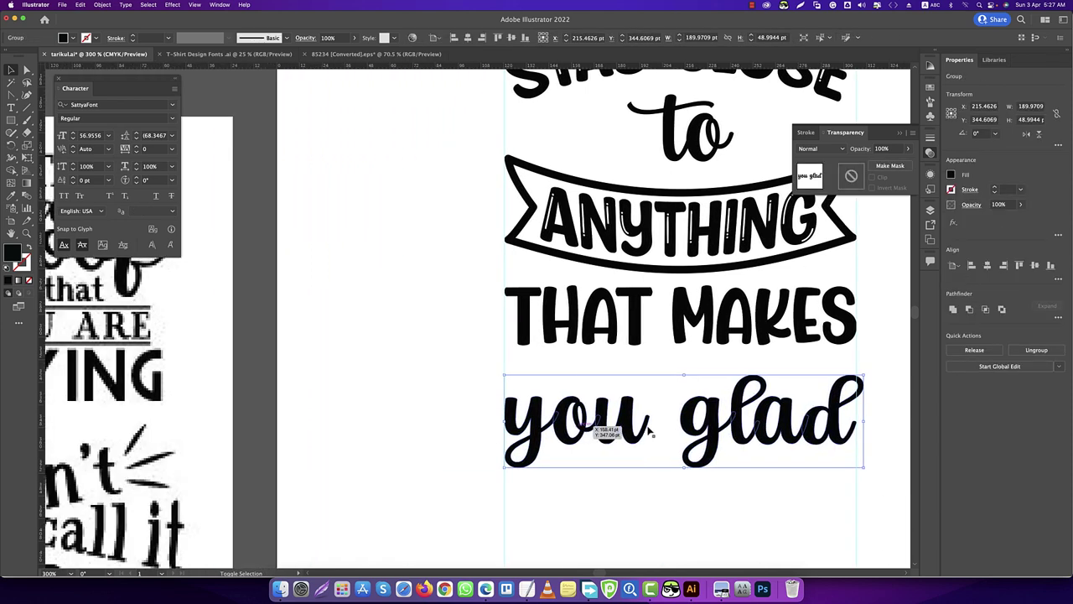
scroll(503, 436, "up", 6)
scroll(401, 361, "down", 3)
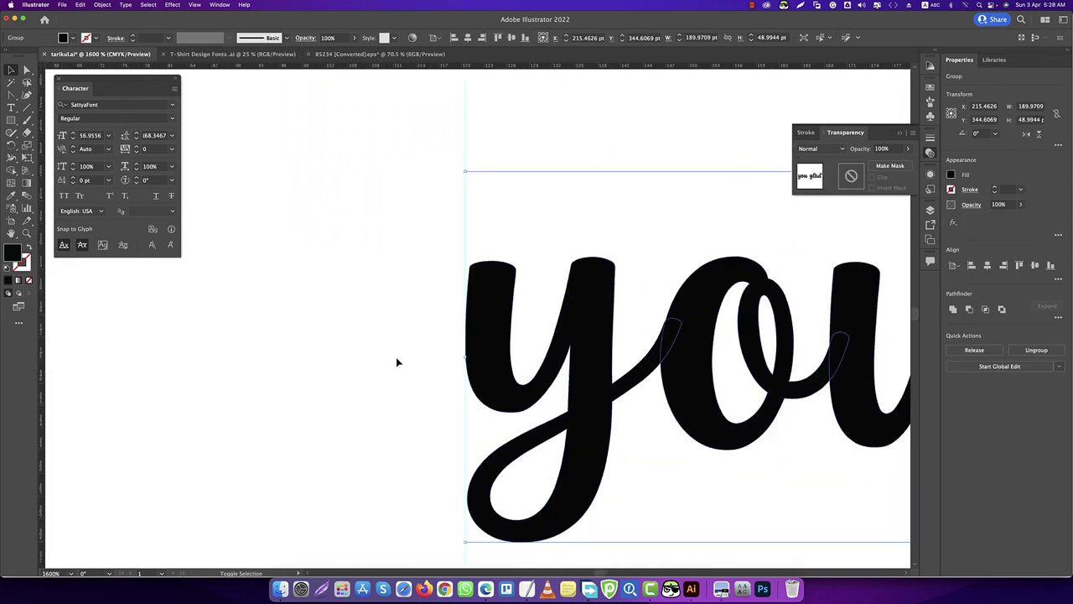
scroll(401, 360, "down", 3)
scroll(816, 363, "up", 3)
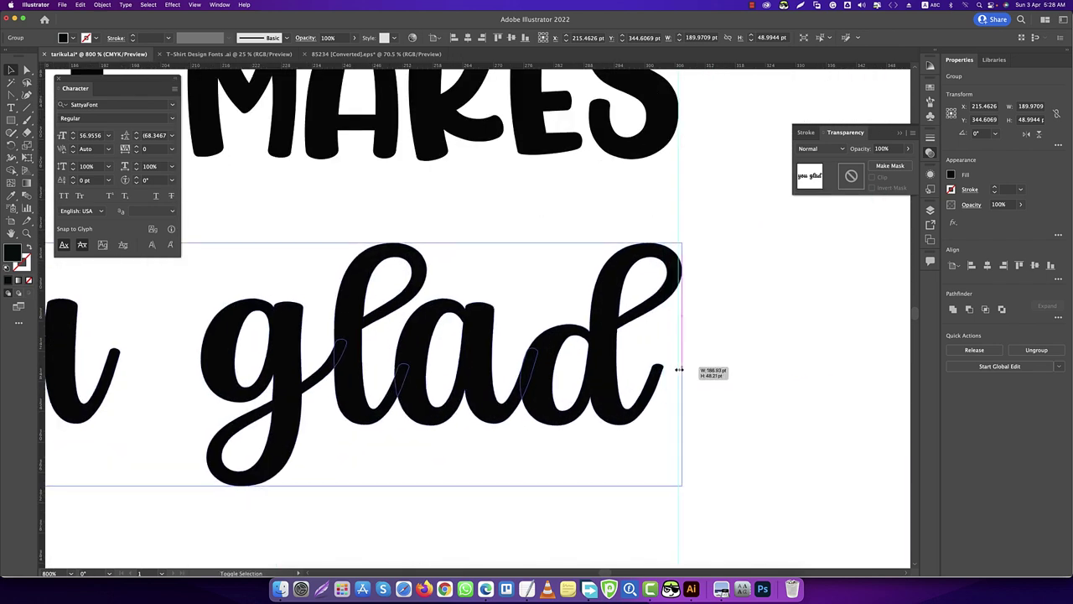
left_click_drag(699, 366, 683, 376)
- Raise 'you glad' closer under THAT MAKES
scroll(681, 375, "down", 3)
left_click_drag(588, 373, 583, 339)
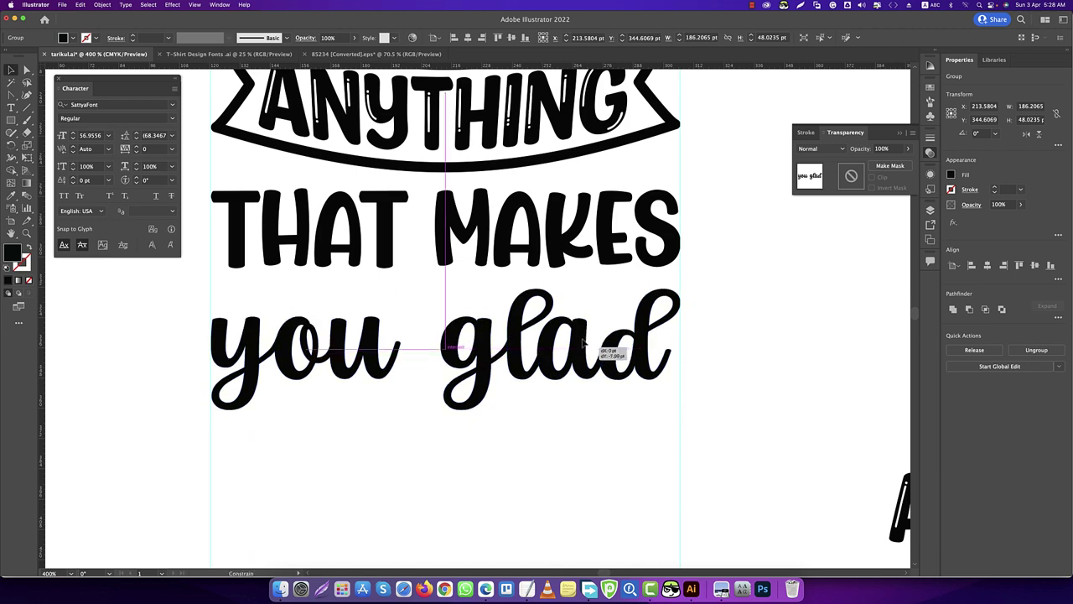
left_click(542, 468)
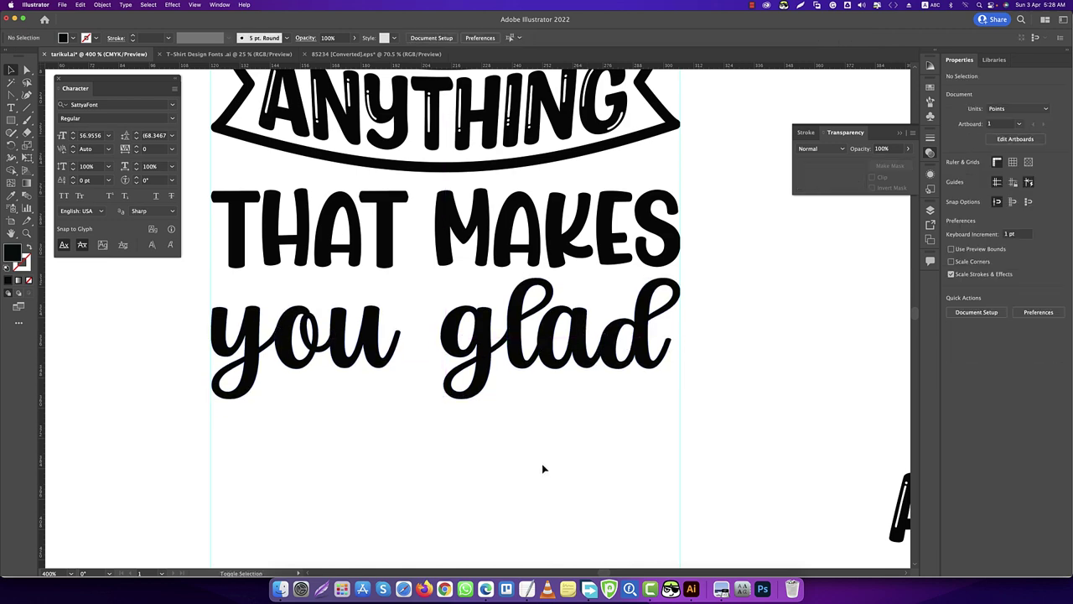
scroll(542, 468, "down", 5)
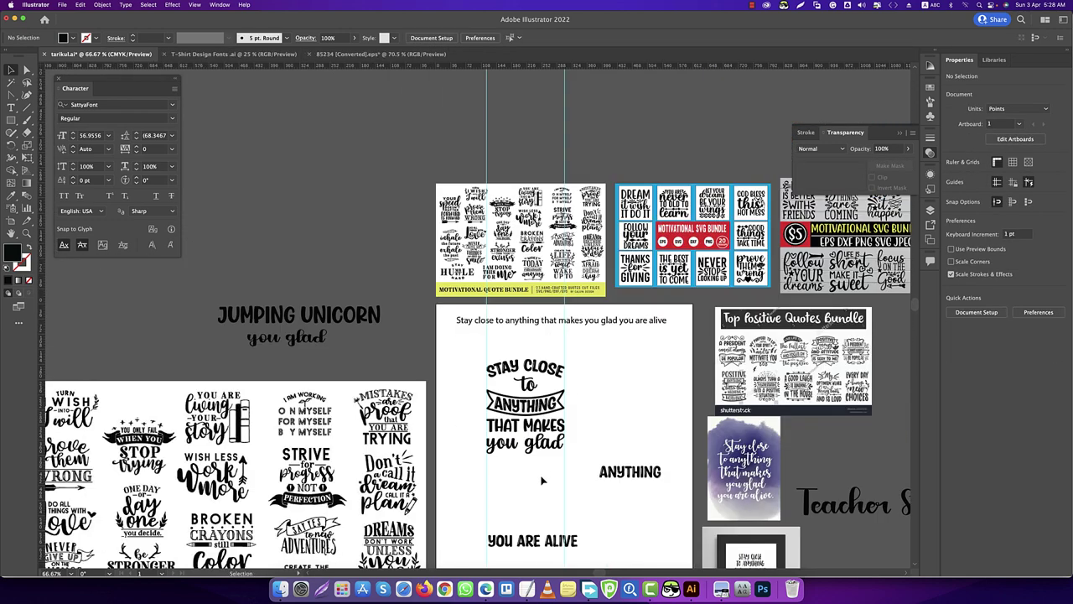
- Bring YOU ARE ALIVE up near the design and convert it to outlines
scroll(537, 503, "down", 2)
left_click_drag(542, 497, 530, 428)
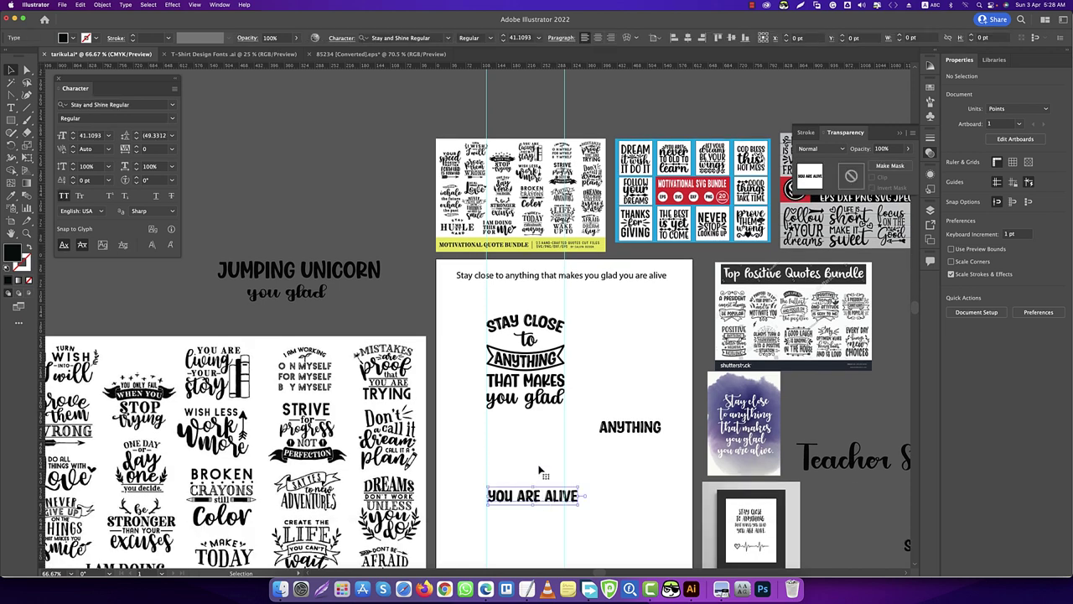
scroll(530, 431, "up", 2)
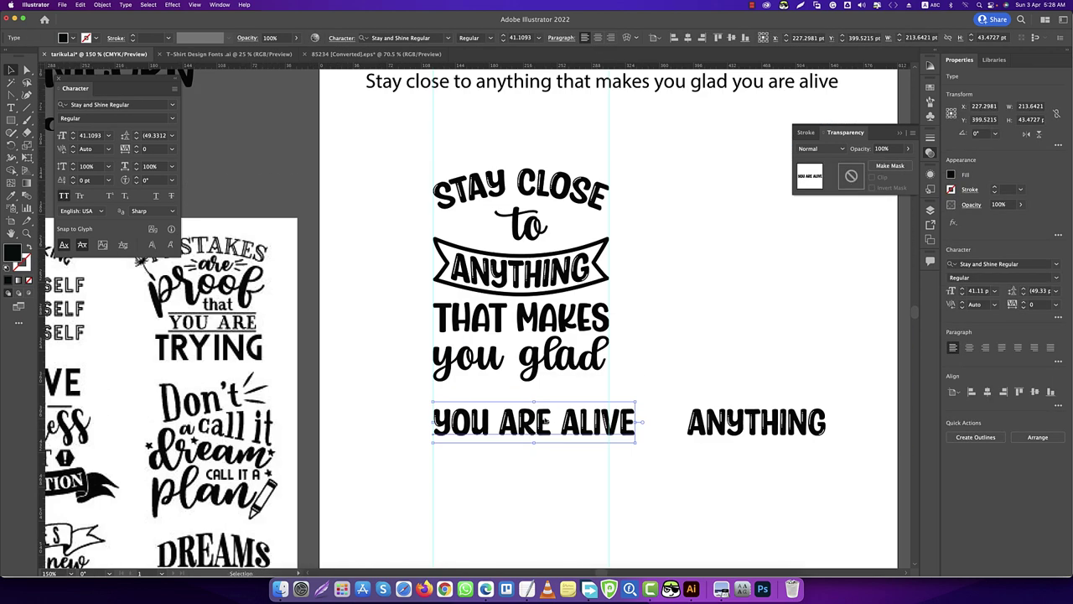
right_click(545, 422)
left_click(586, 451)
left_click(507, 367)
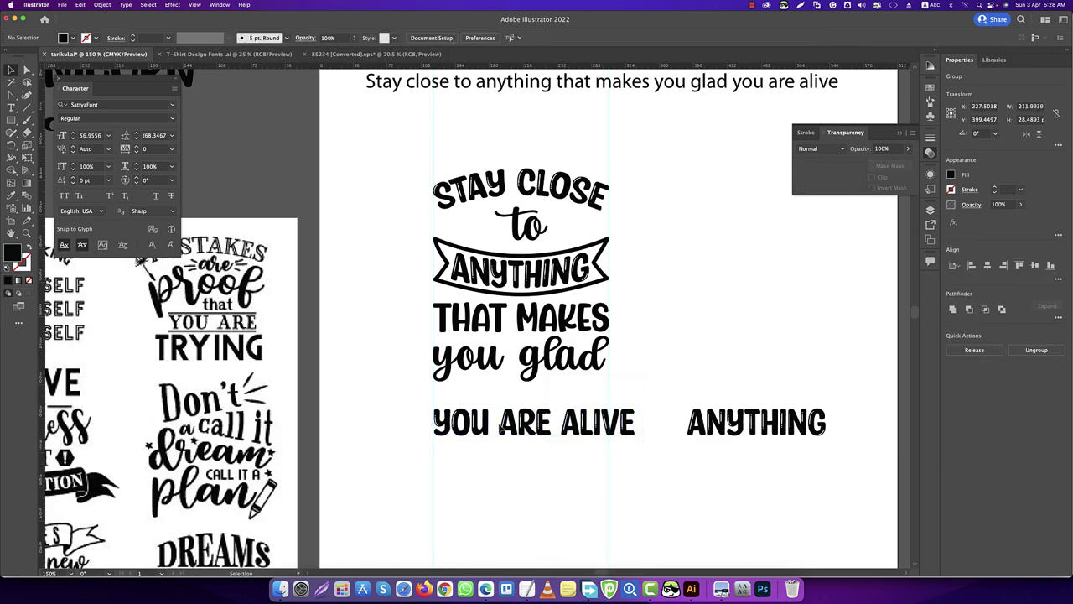
- Position the outlined YOU ARE ALIVE directly under 'you glad'
scroll(437, 410, "up", 3)
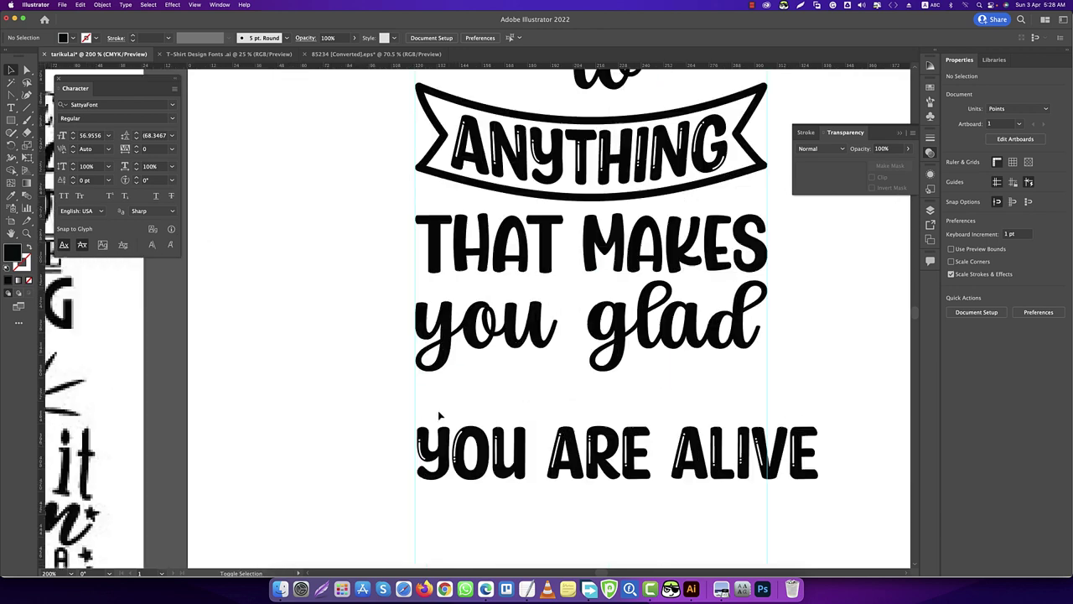
scroll(438, 410, "up", 2)
left_click_drag(407, 482, 401, 406)
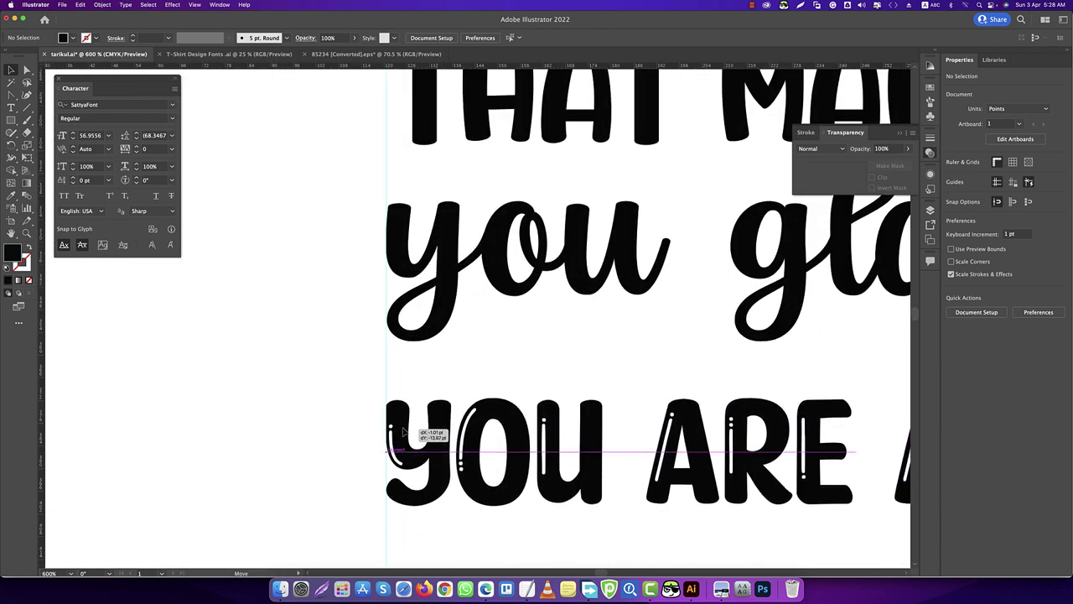
scroll(400, 406, "down", 2)
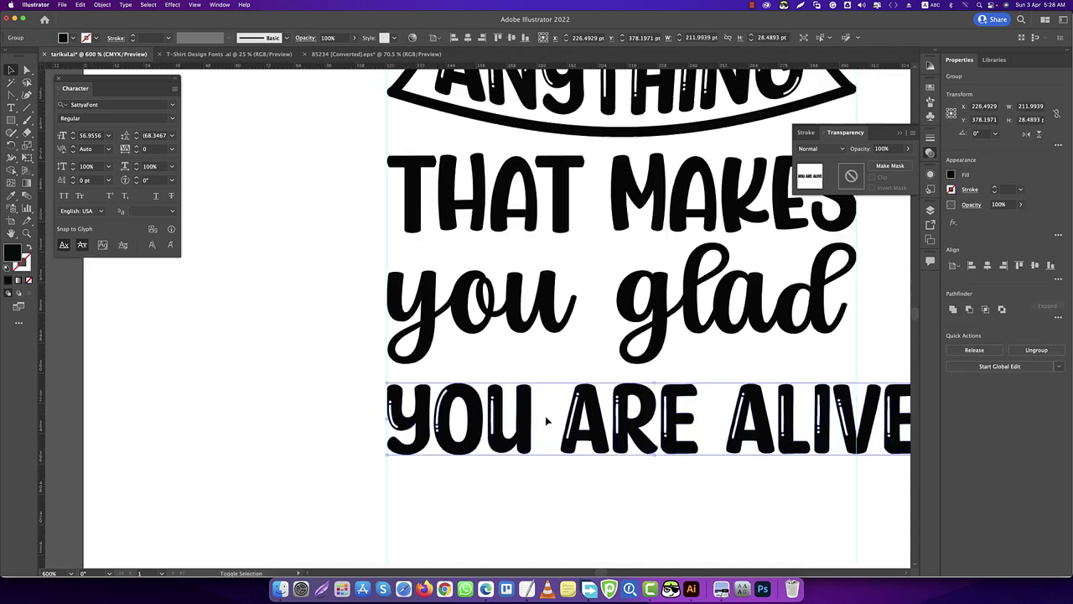
scroll(401, 406, "down", 1)
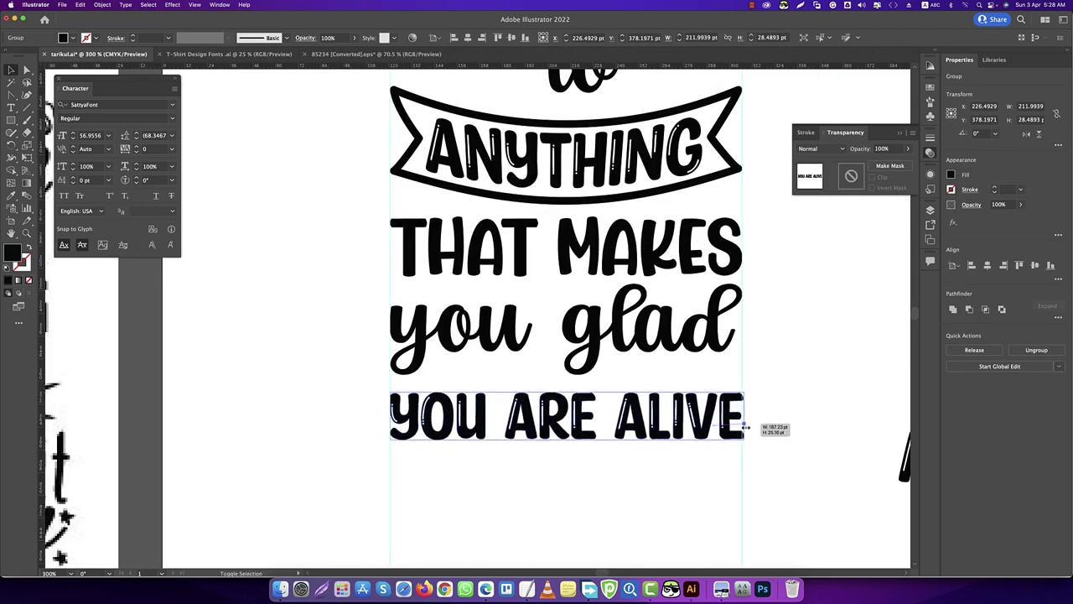
scroll(750, 420, "up", 1)
scroll(767, 395, "up", 4)
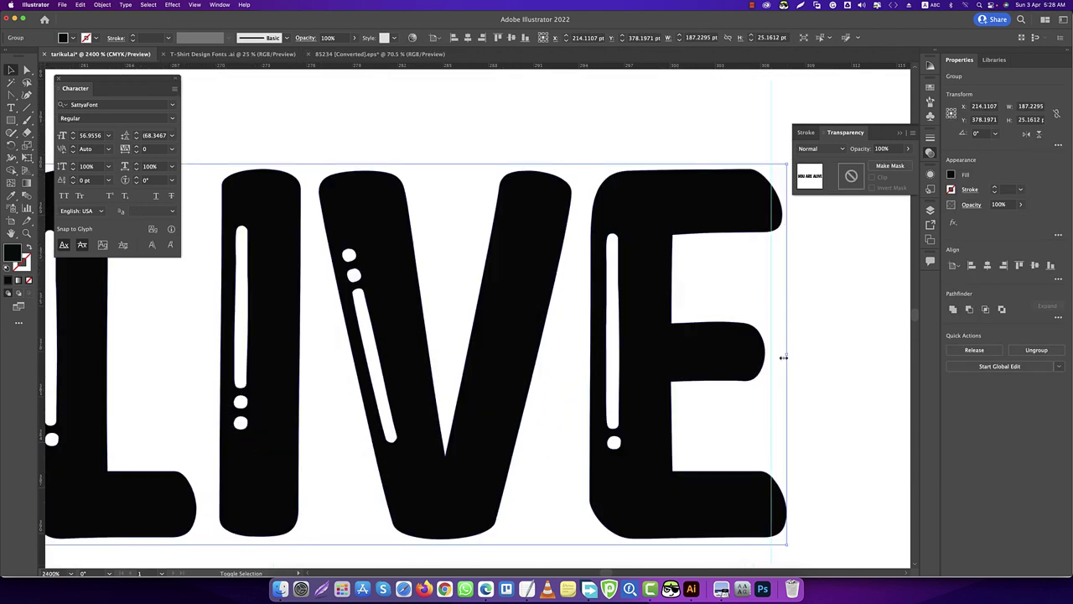
scroll(644, 437, "down", 5)
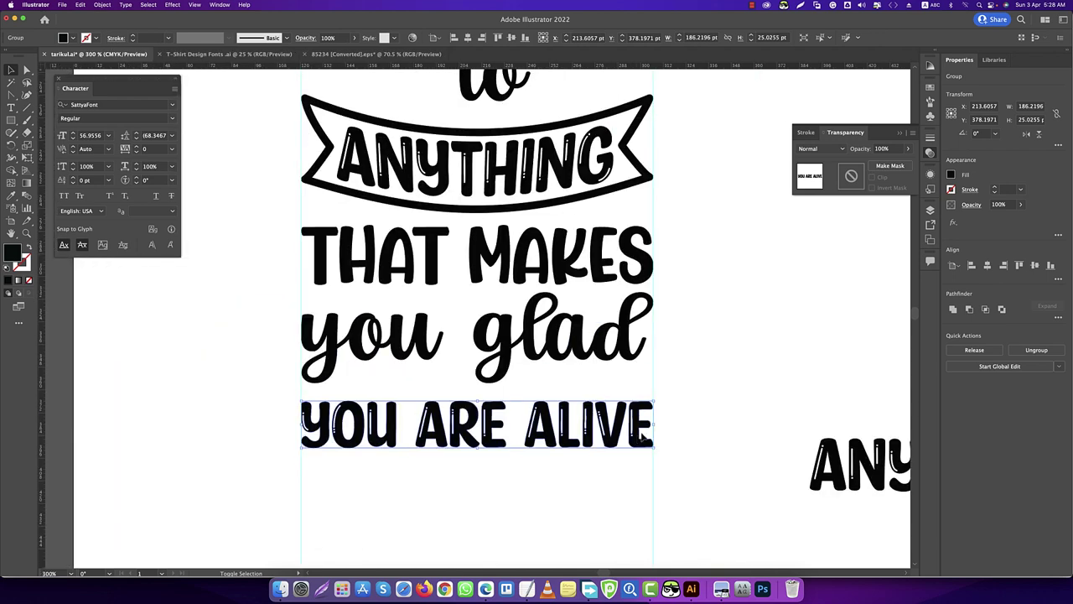
left_click(697, 409)
scroll(587, 407, "down", 2)
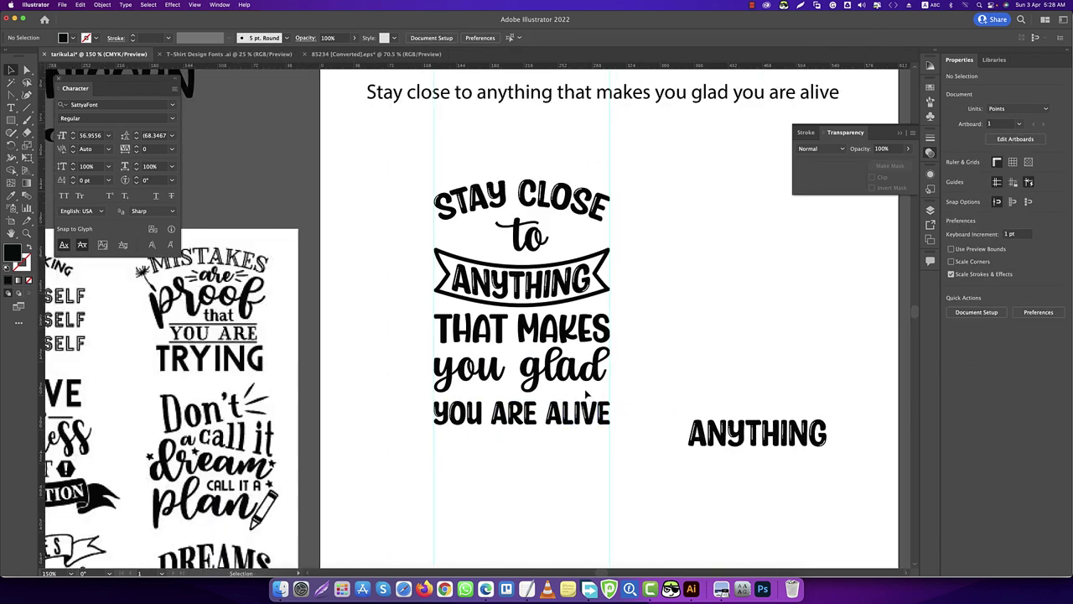
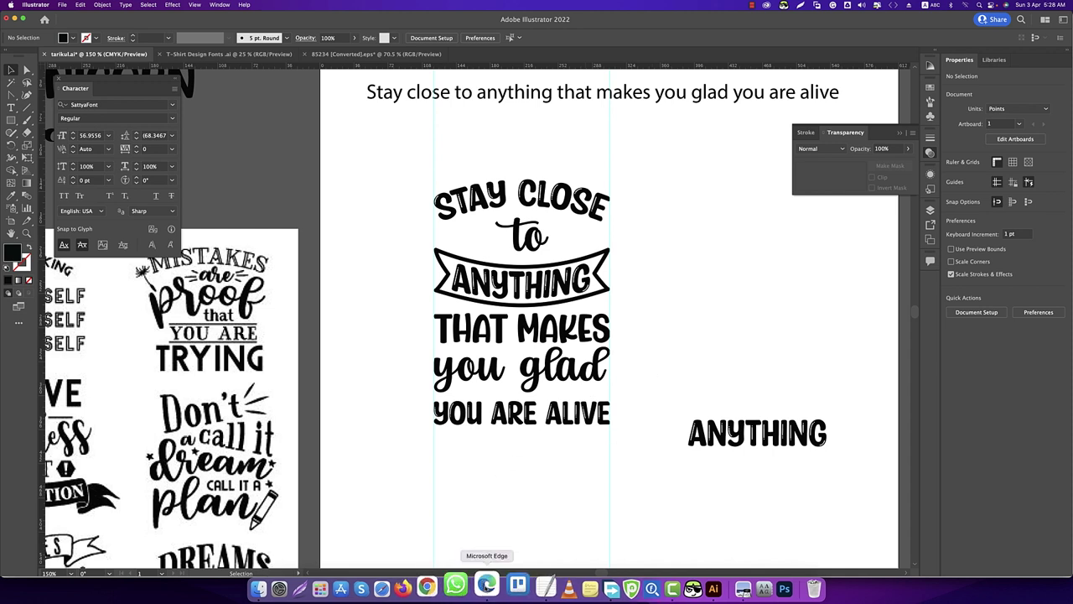
- Search Google for 'love with arrow vector' in a new Edge tab
left_click(485, 589)
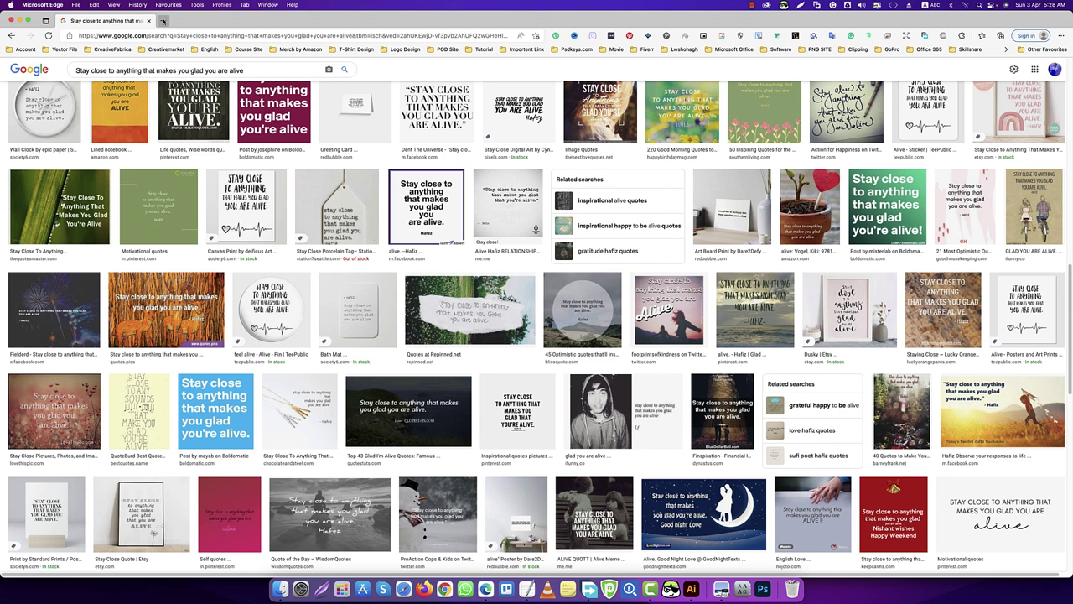
left_click(163, 20)
type("love ")
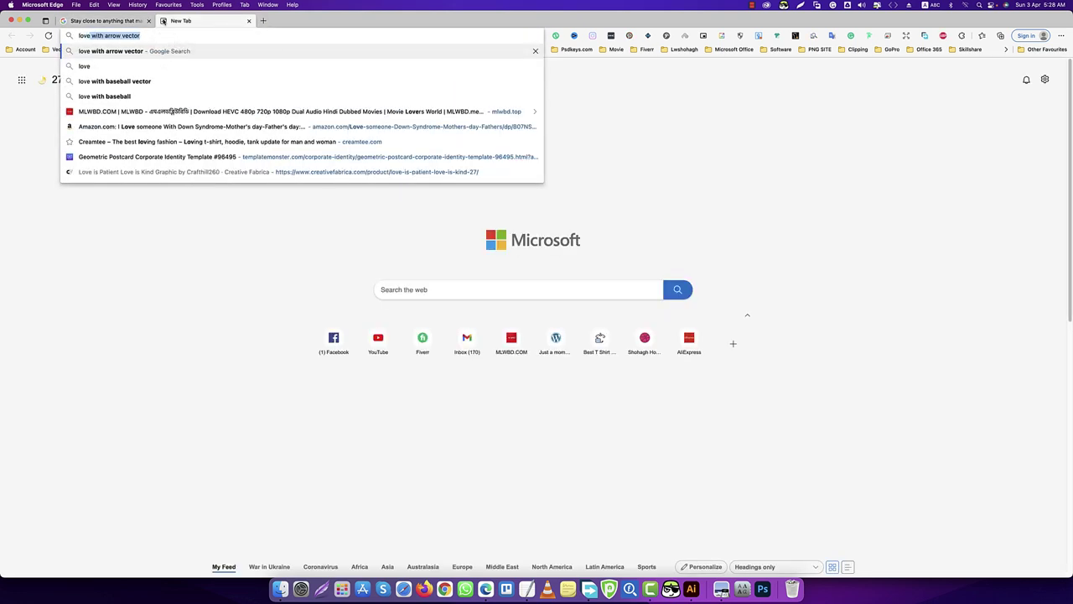
type("with arroe")
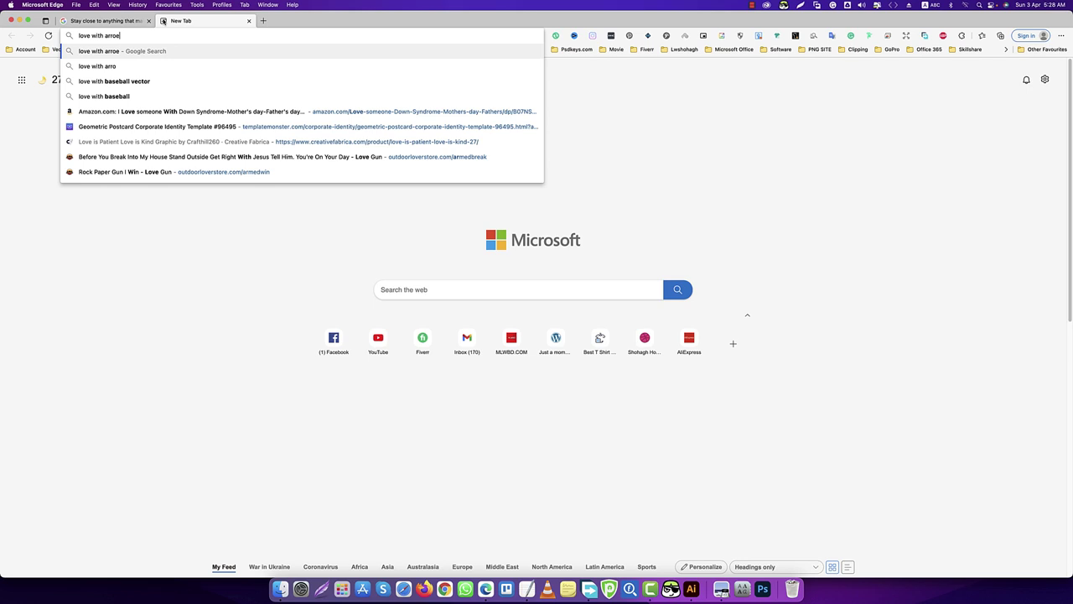
key("BackSpace")
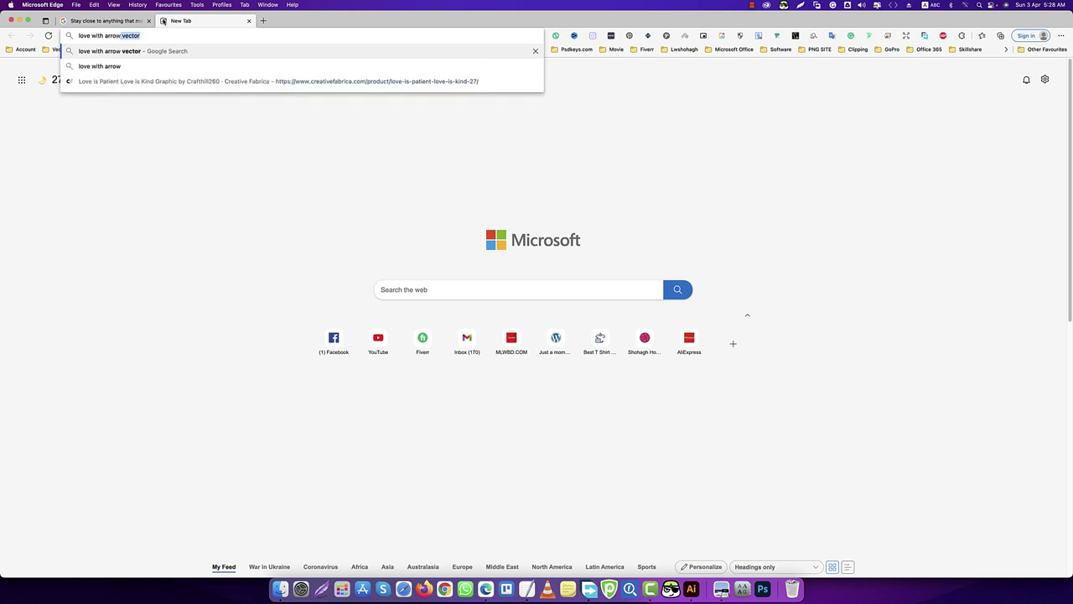
key("Return")
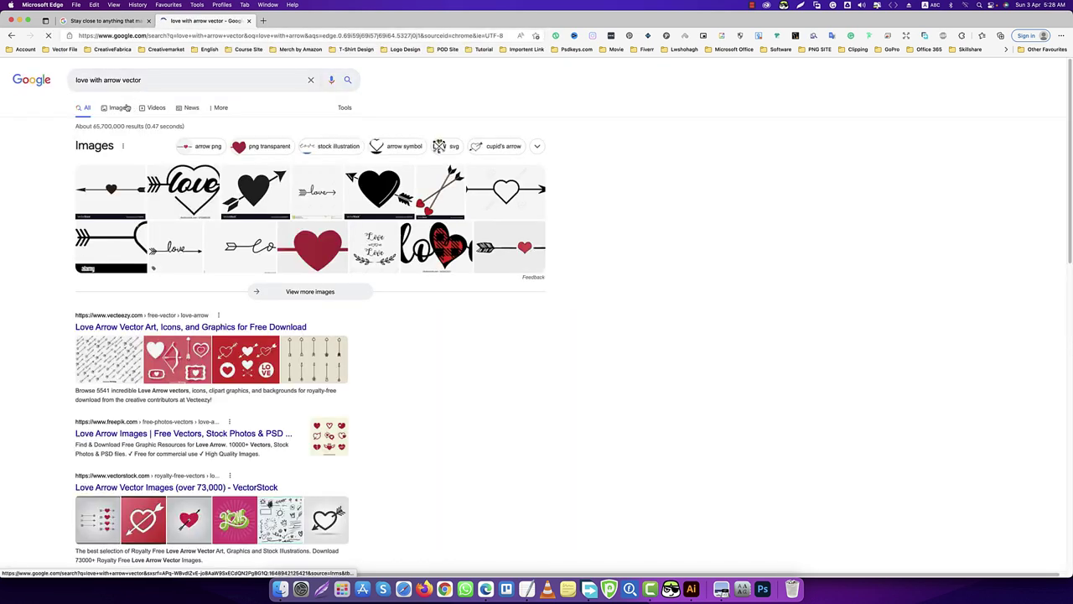
- Copy the black heart-and-arrow image from the Images results
left_click(122, 107)
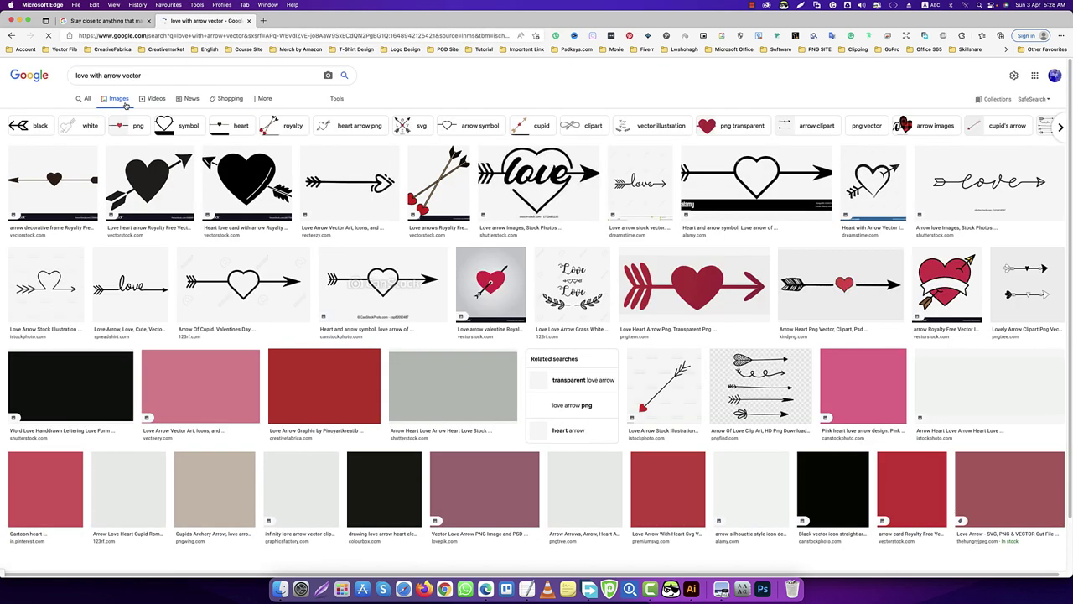
left_click(742, 203)
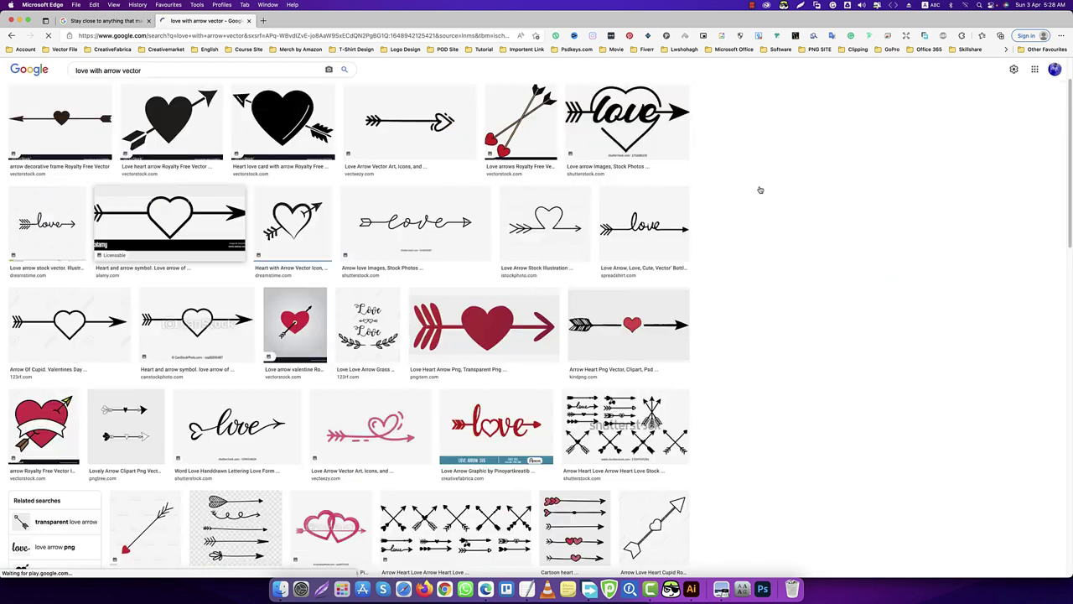
right_click(895, 144)
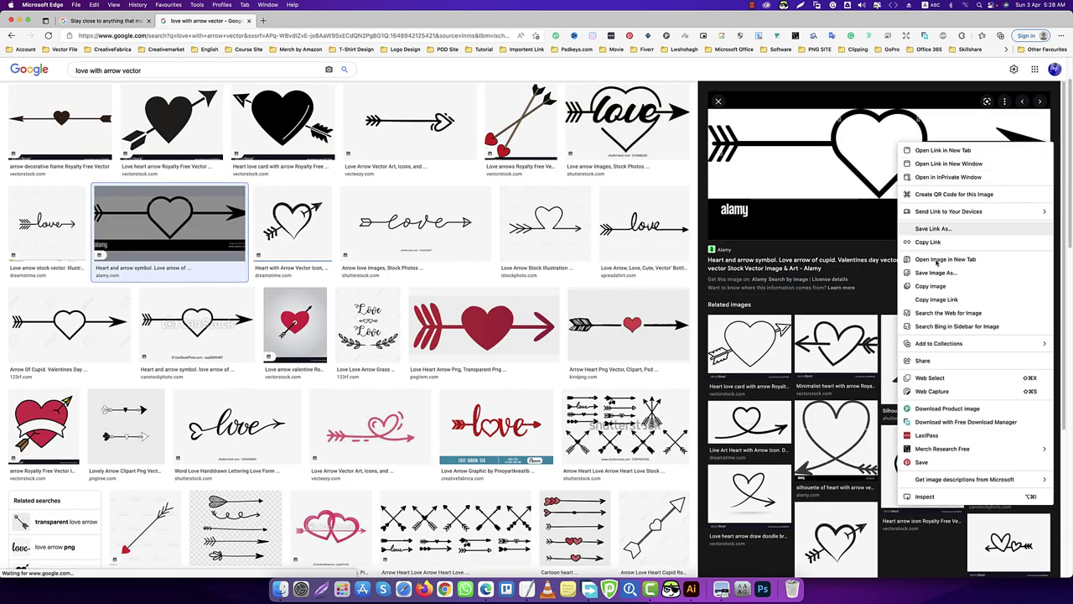
left_click(931, 286)
- Paste the heart-and-arrow image into Illustrator and move it above the artboards
left_click(691, 590)
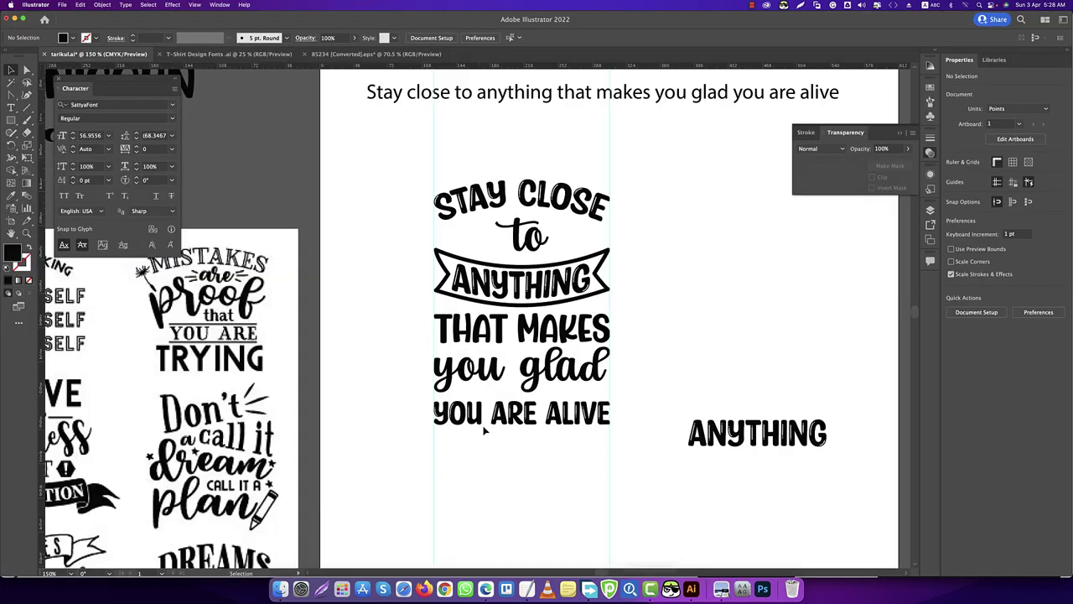
key("super+v")
key("super+minus")
key("super+minus")
key("super+minus")
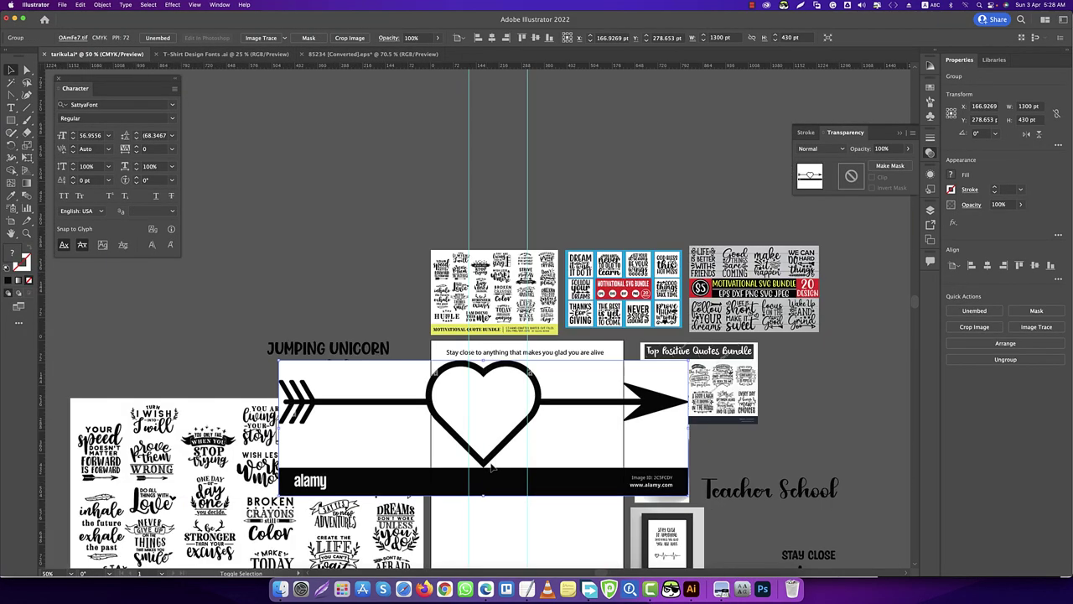
left_click_drag(499, 463, 435, 195)
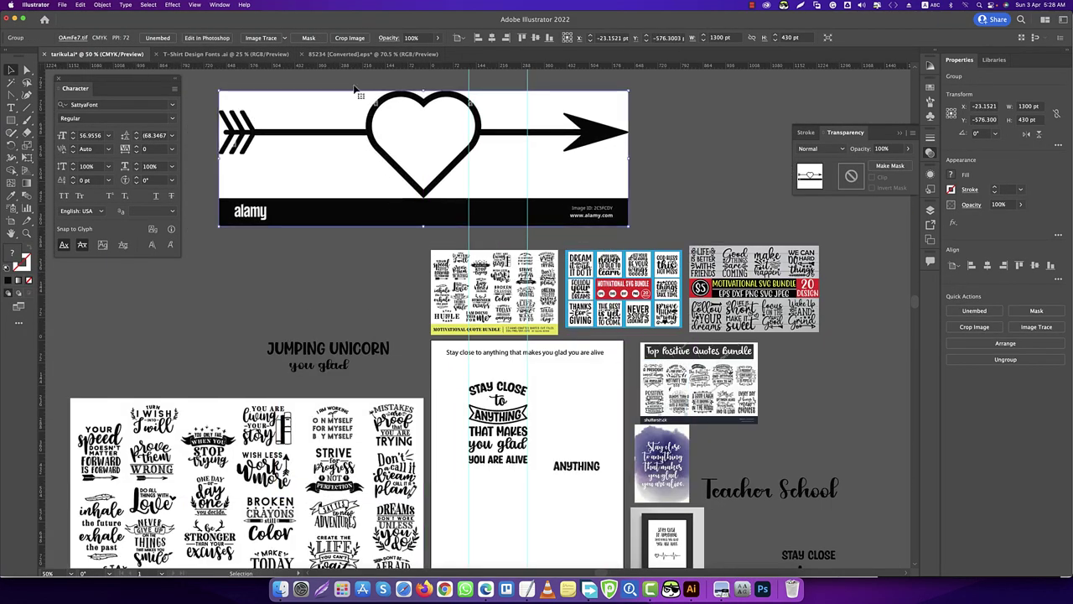
- Crop the image to 1301 × 338 pt, cutting off the alamy watermark strip
left_click(348, 39)
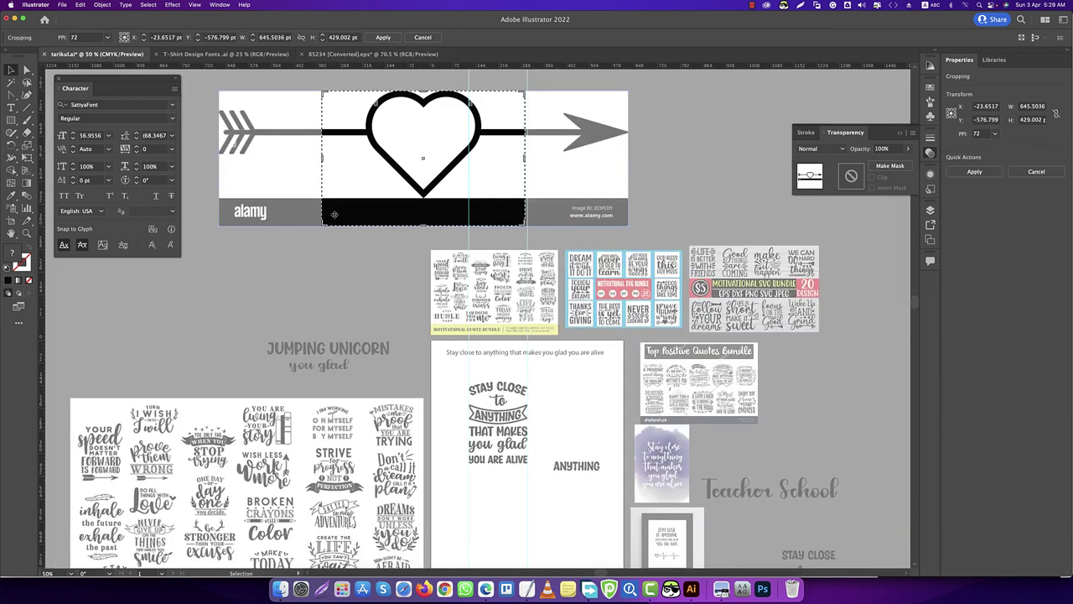
left_click_drag(323, 157, 219, 158)
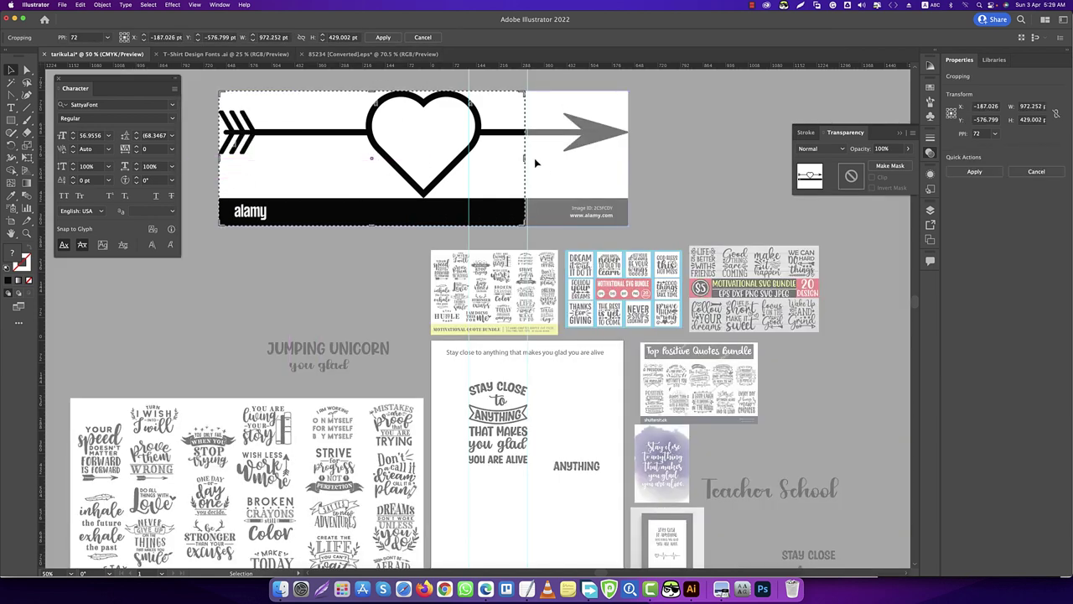
left_click_drag(525, 161, 629, 158)
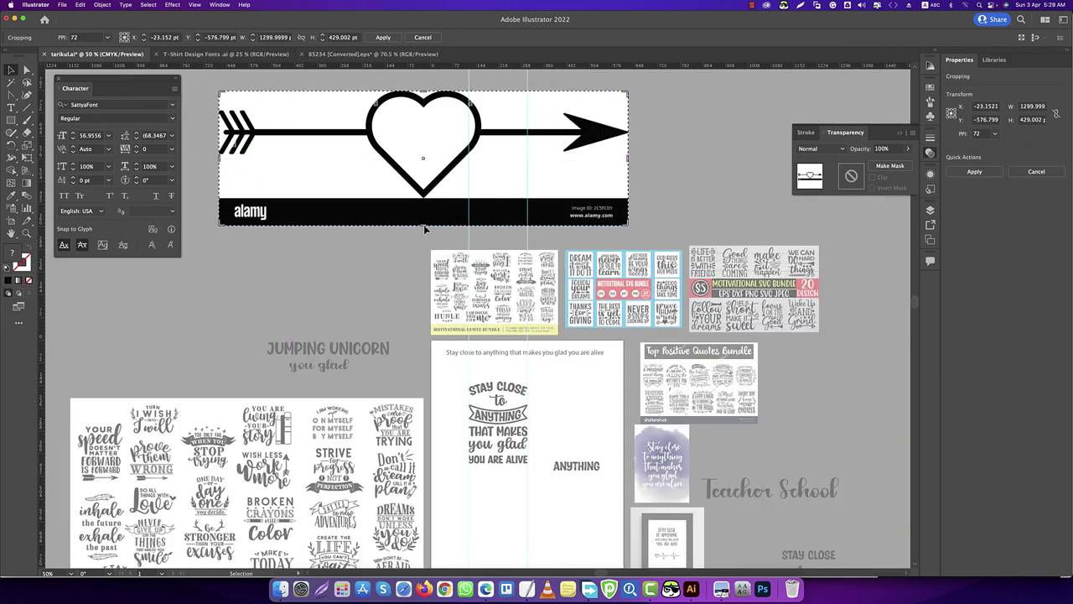
left_click_drag(424, 225, 426, 196)
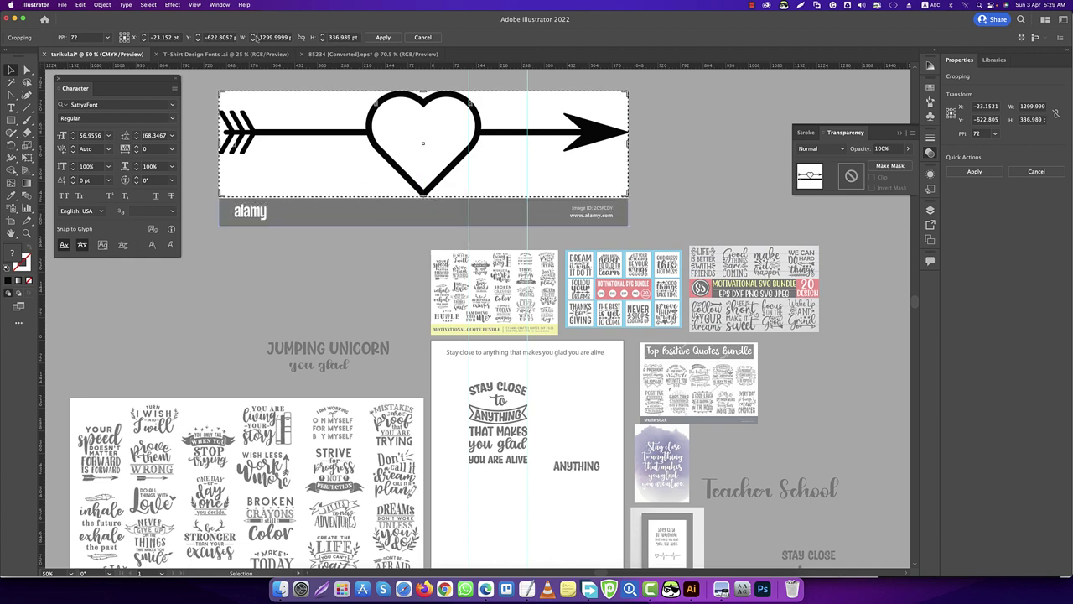
left_click(383, 37)
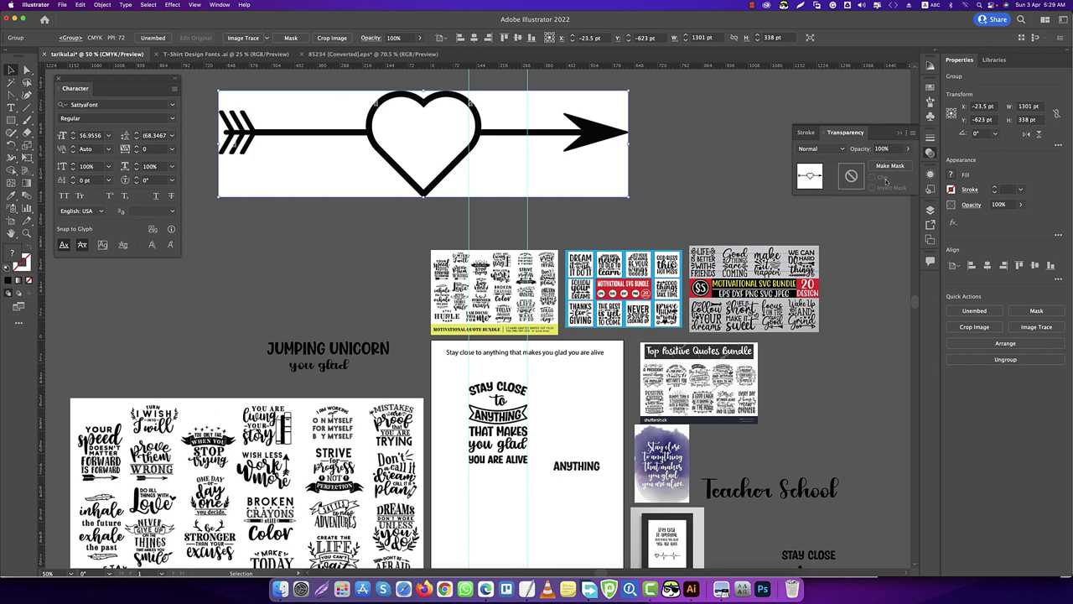
- Image Trace the picture with the Silhouettes preset
left_click(194, 4)
mouse_move(219, 4)
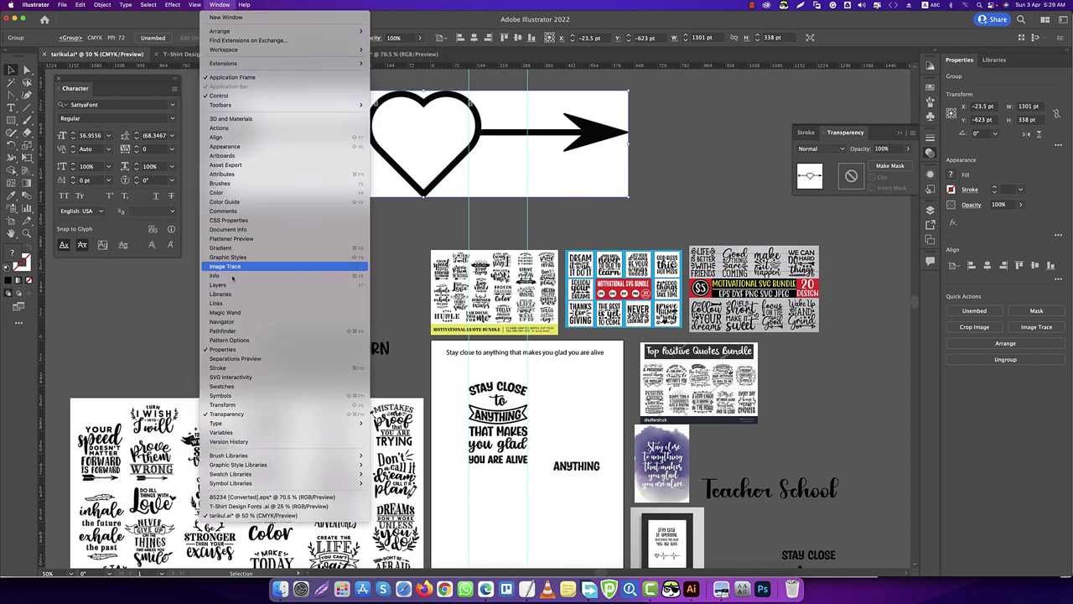
left_click(239, 266)
left_click(754, 339)
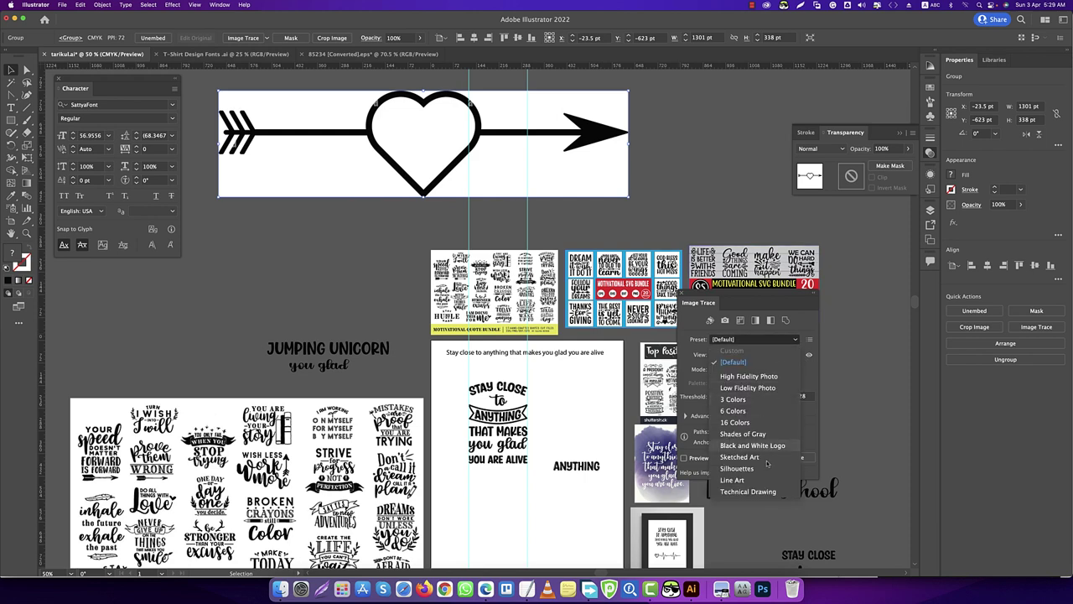
left_click(738, 468)
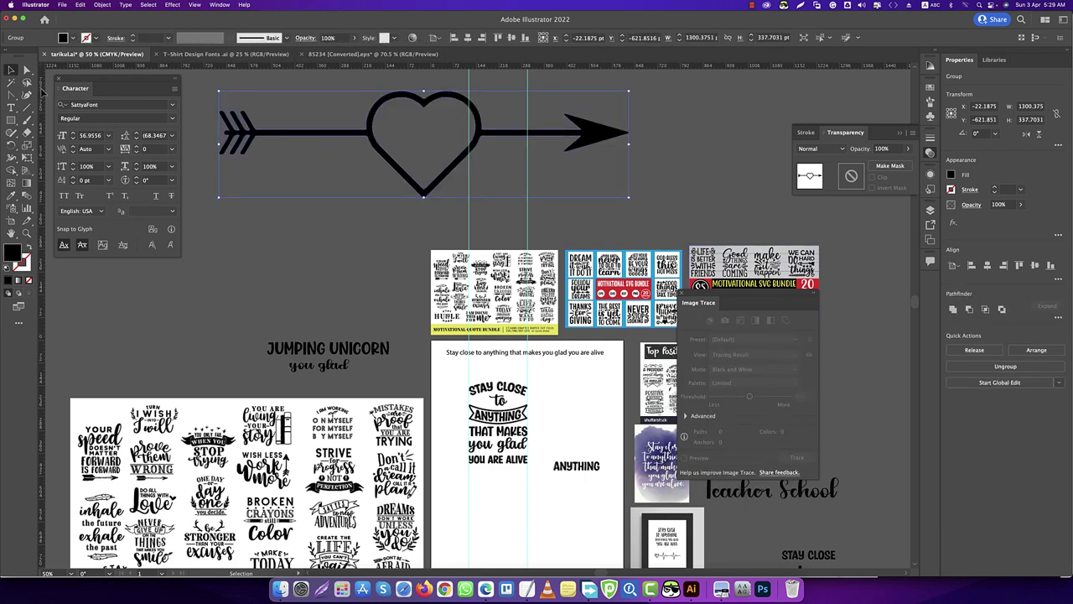
- Place guides on both sides of the heart and Pathfinder Divide the traced artwork
left_click_drag(43, 335, 364, 335)
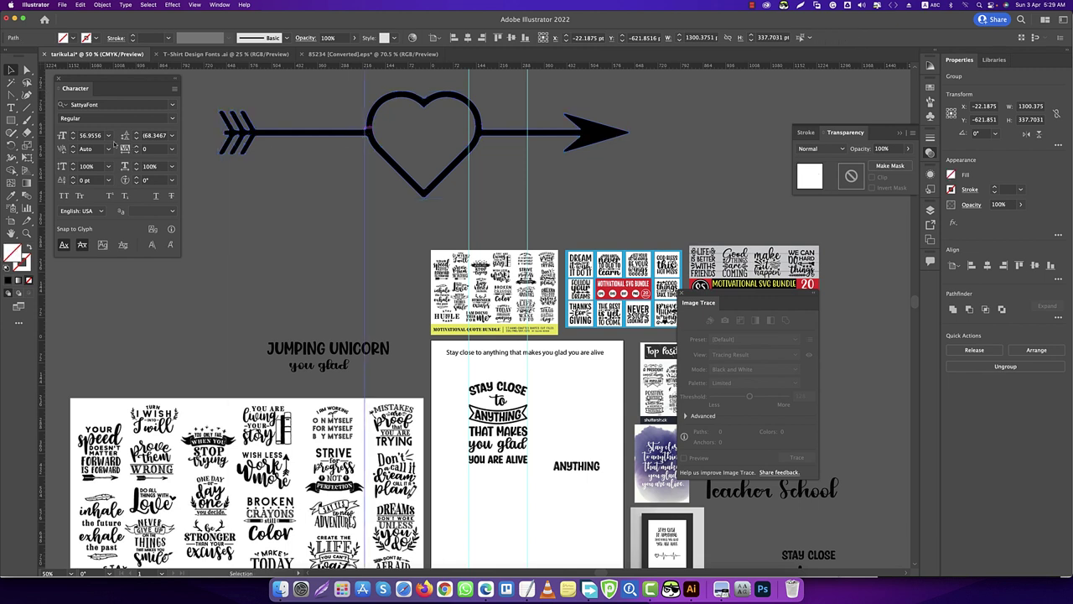
left_click_drag(428, 150, 484, 150)
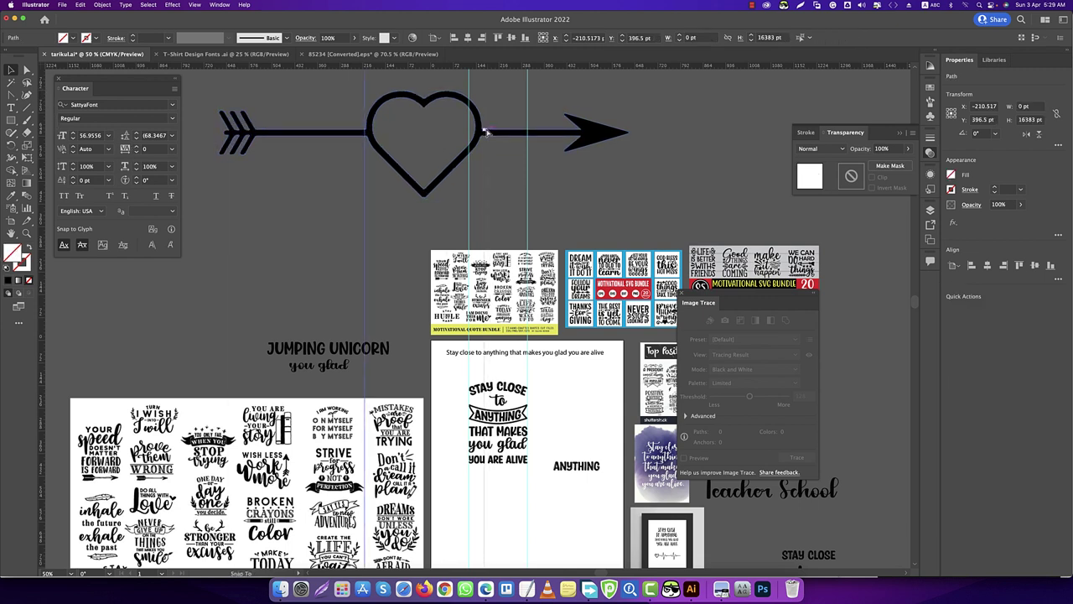
left_click(349, 180)
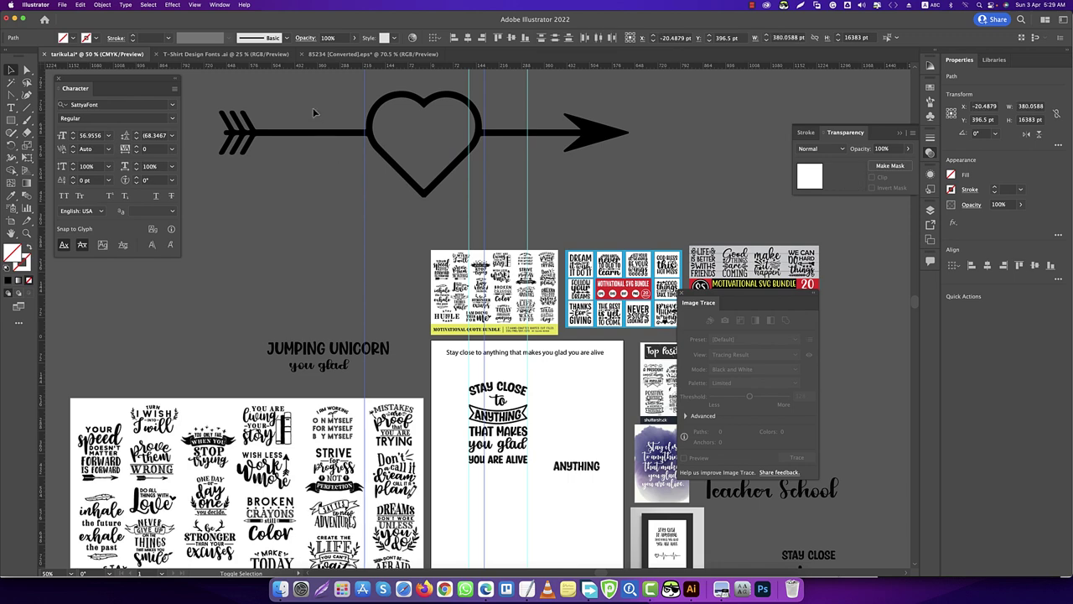
left_click_drag(313, 107, 332, 176)
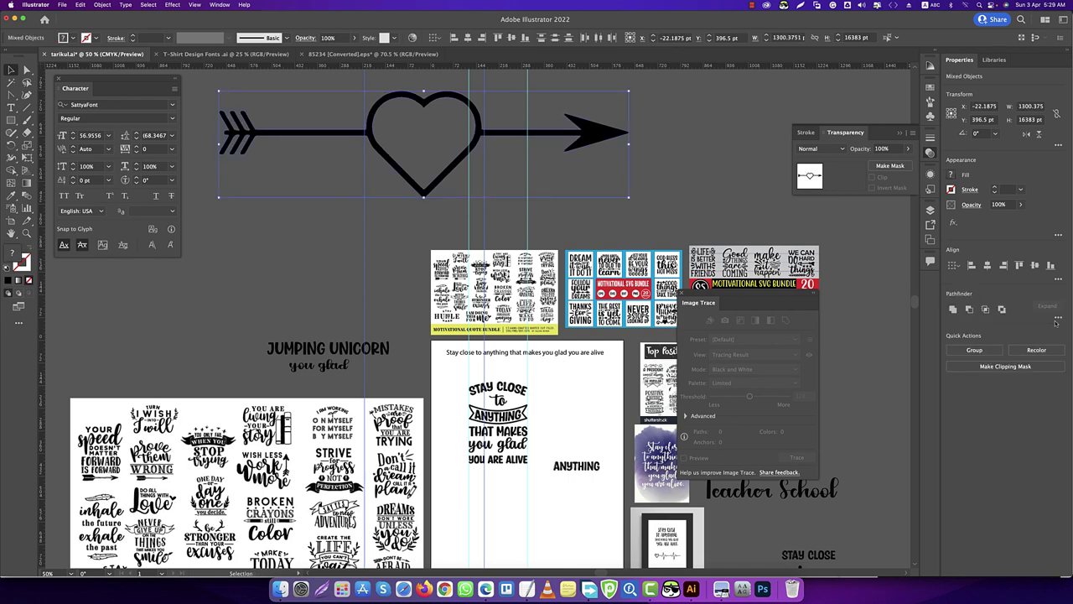
left_click(1058, 320)
left_click(949, 373)
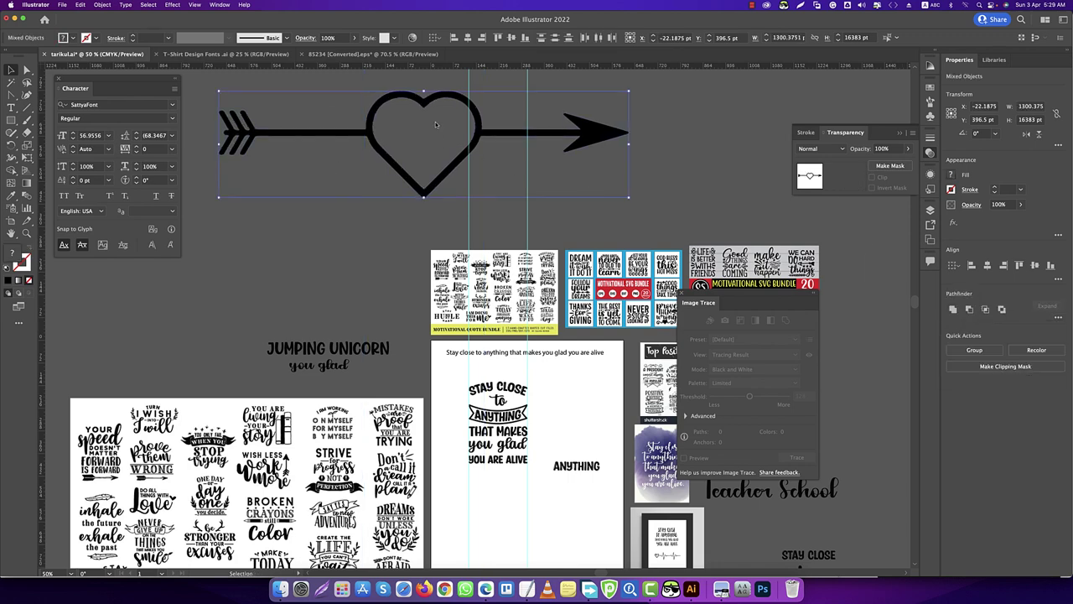
- Ungroup the divided pieces and delete the heart shape
right_click(428, 98)
left_click(445, 173)
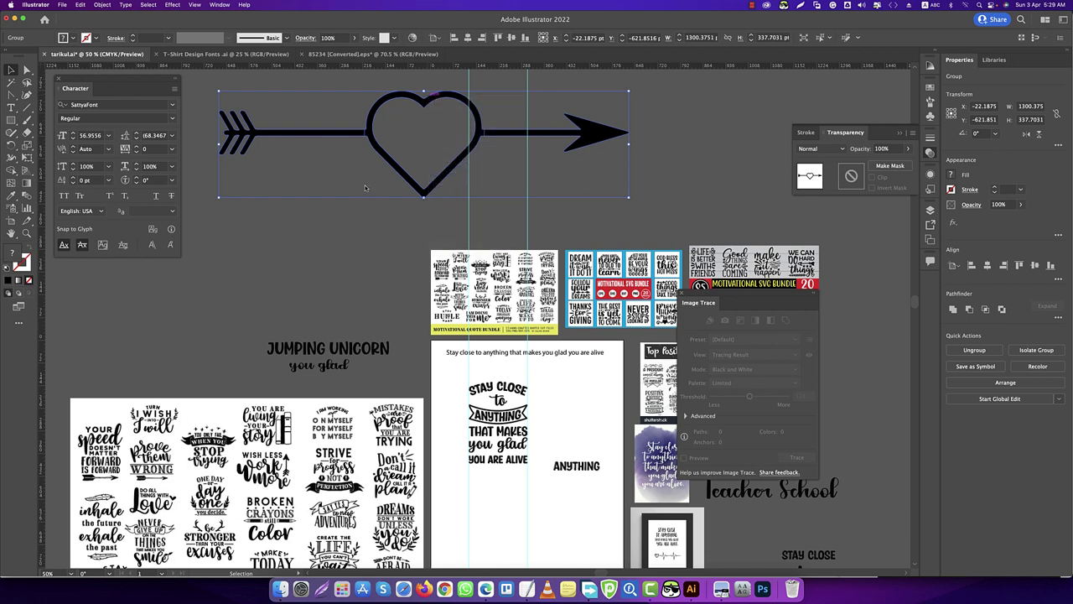
left_click(375, 156)
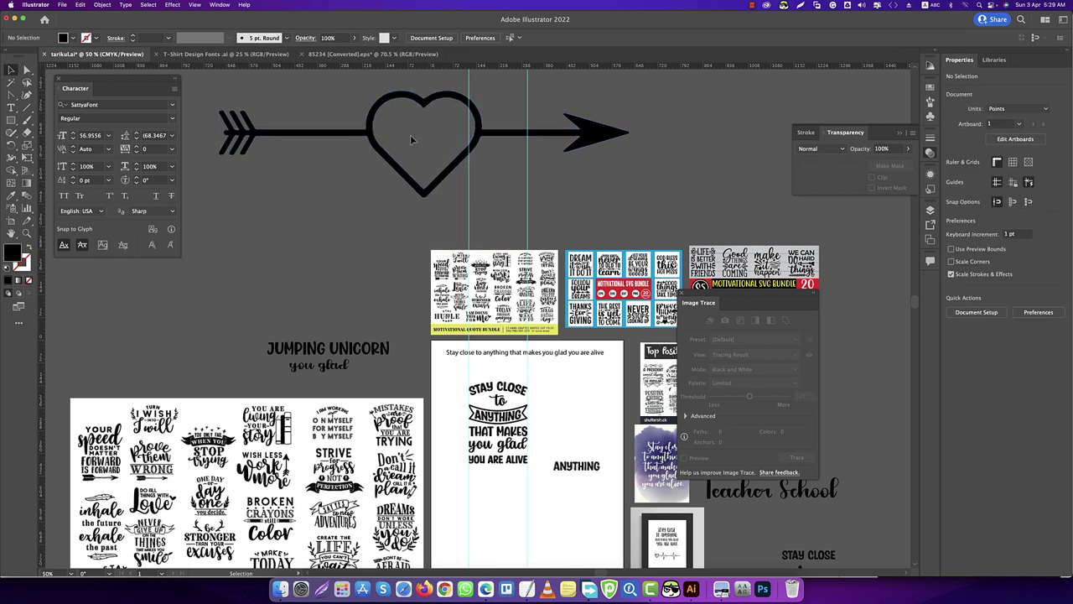
left_click(426, 167)
key("Delete")
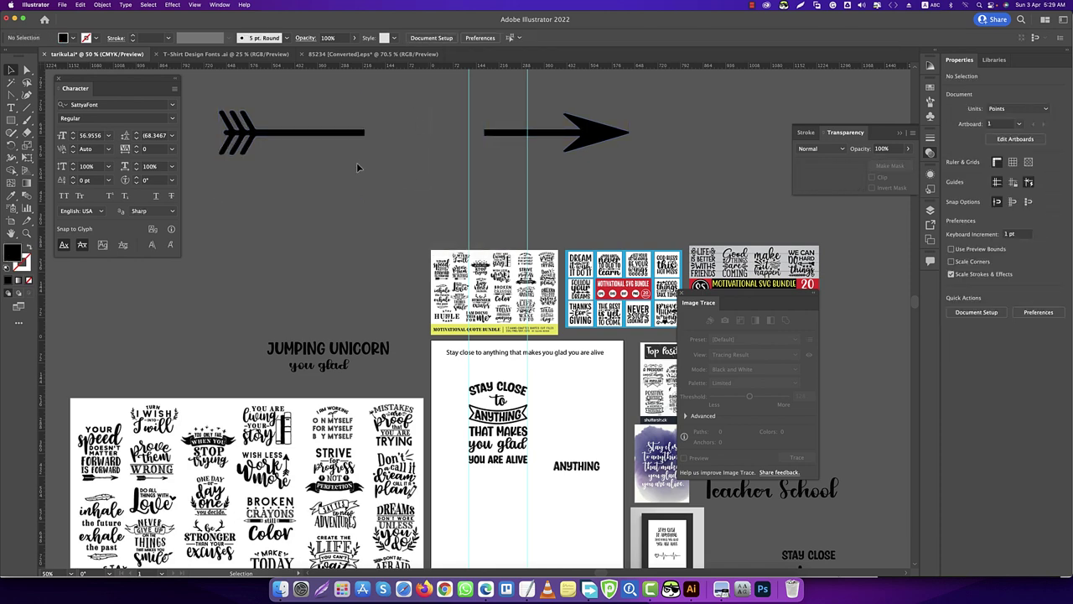
- Move both arrow pieces onto the 'you glad' line and shorten them to the text width
left_click(352, 132)
left_click(585, 144, "shift")
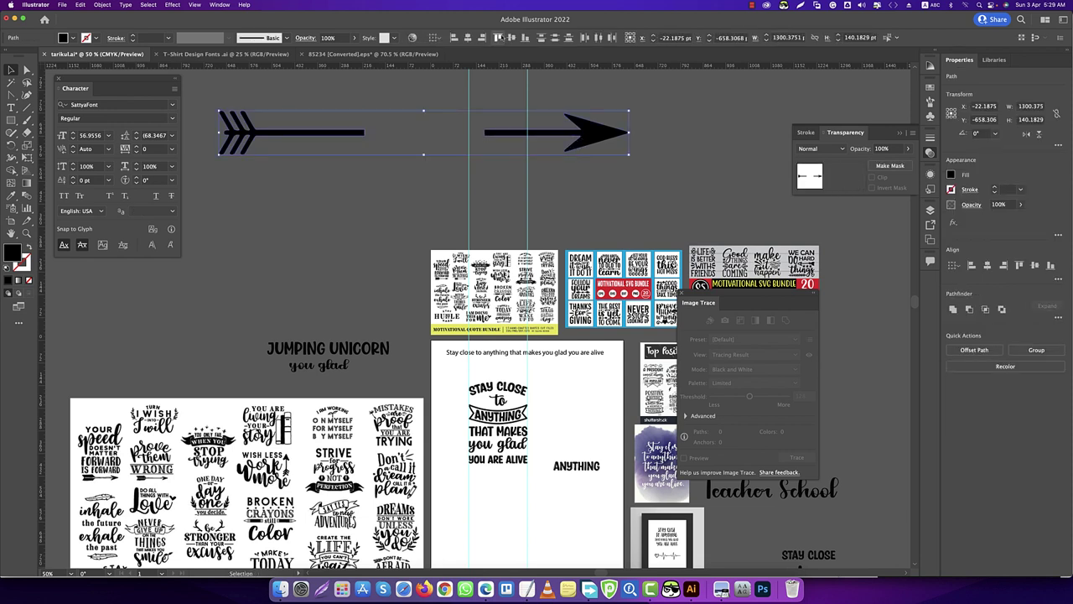
left_click_drag(579, 136, 664, 414)
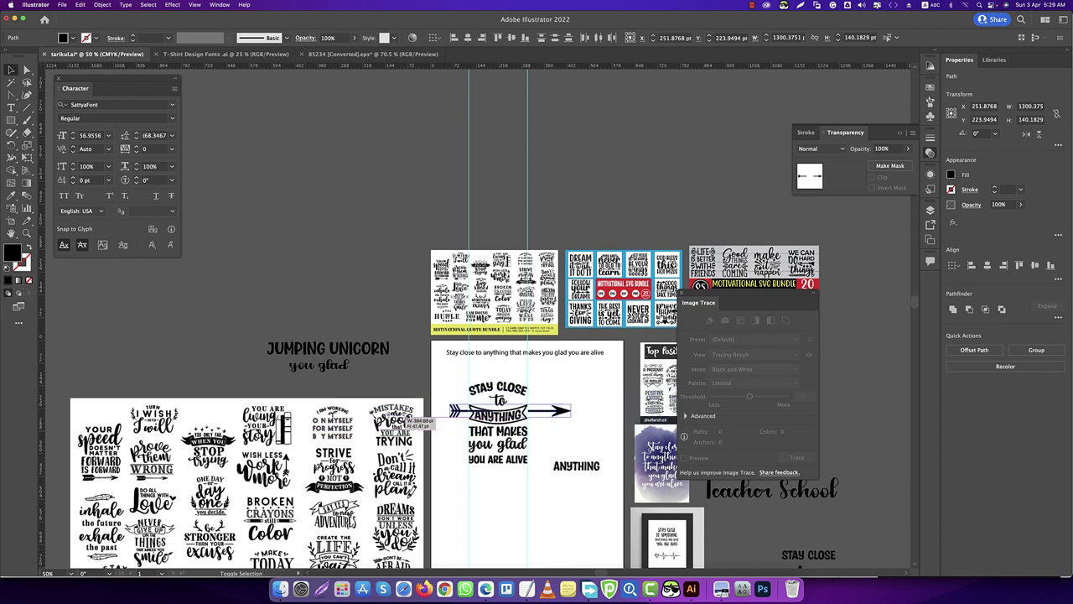
left_click_drag(310, 429, 530, 432)
scroll(534, 422, "up", 2)
scroll(568, 447, "up", 2)
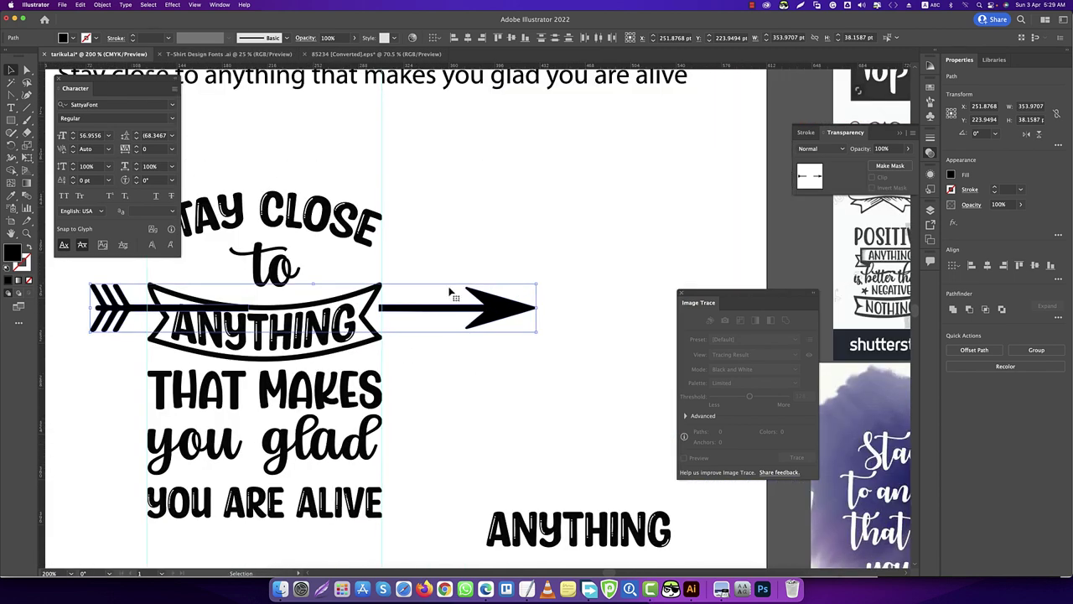
left_click_drag(451, 307, 509, 444)
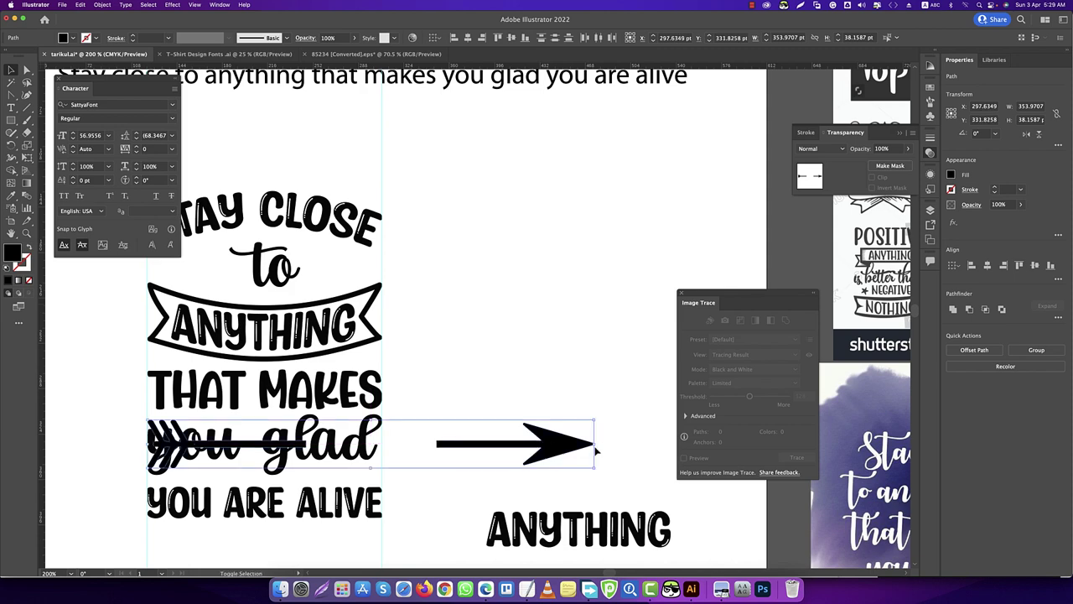
left_click_drag(596, 447, 382, 453)
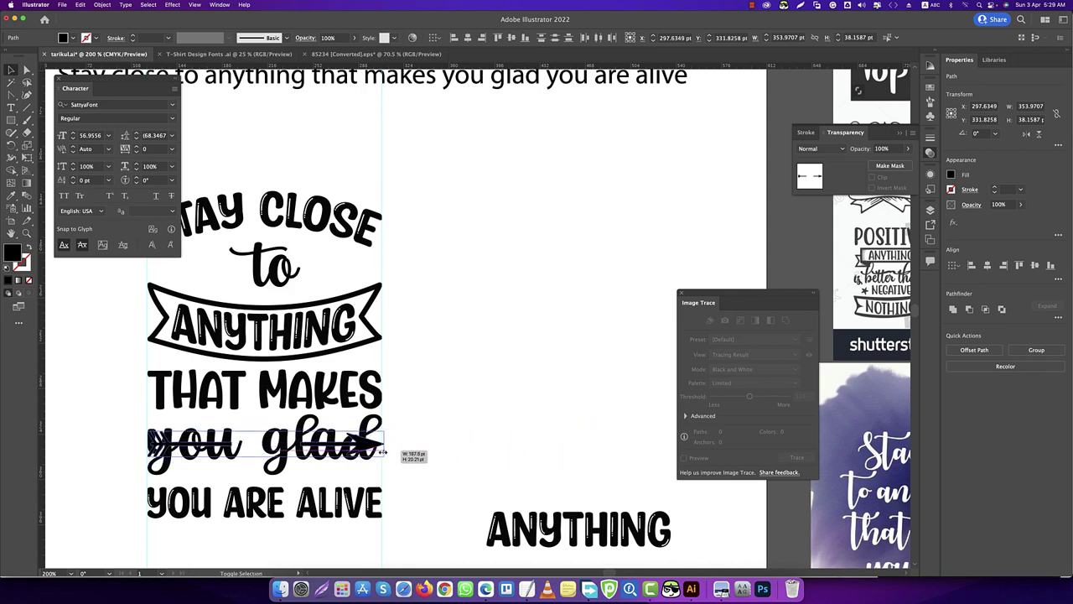
- Resize the 'you glad' text so it fits over the arrow
left_click(252, 446)
scroll(244, 447, "up", 1)
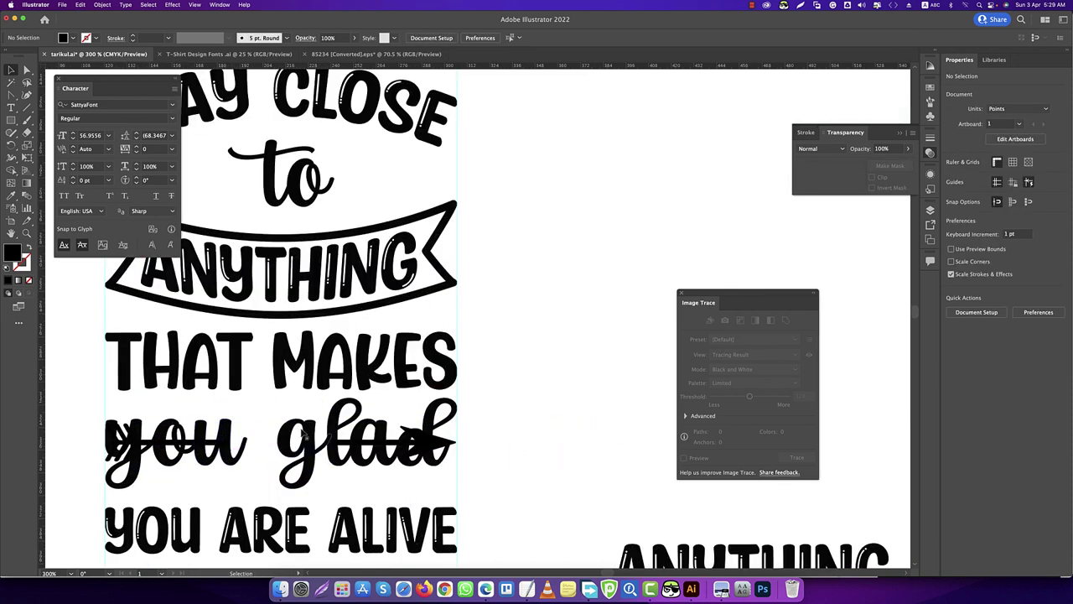
left_click(453, 426)
left_click_drag(457, 397, 409, 424)
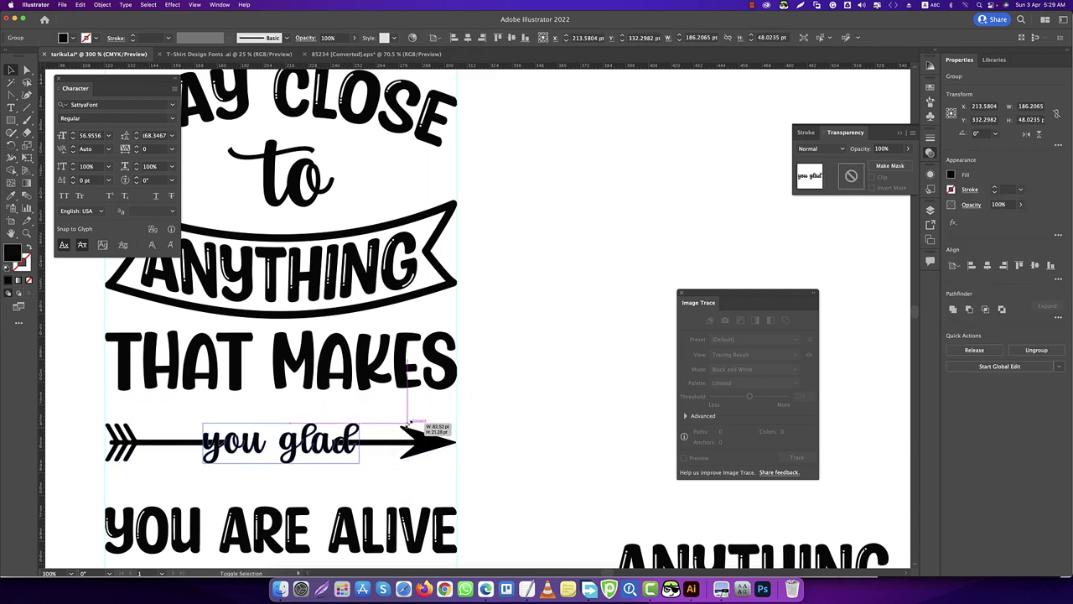
left_click(336, 412)
scroll(335, 419, "up", 3)
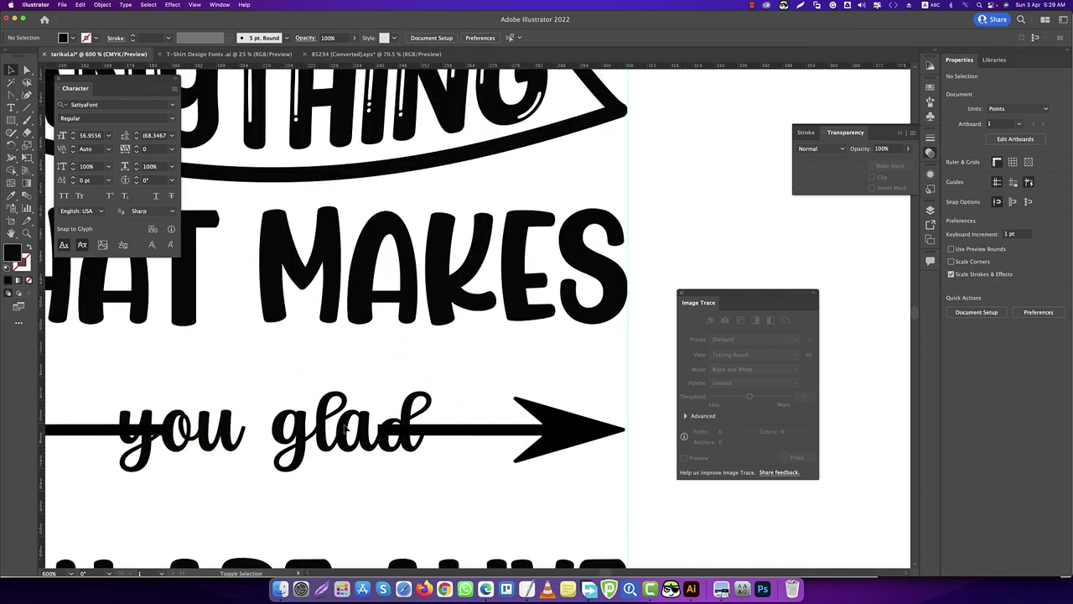
left_click(361, 417)
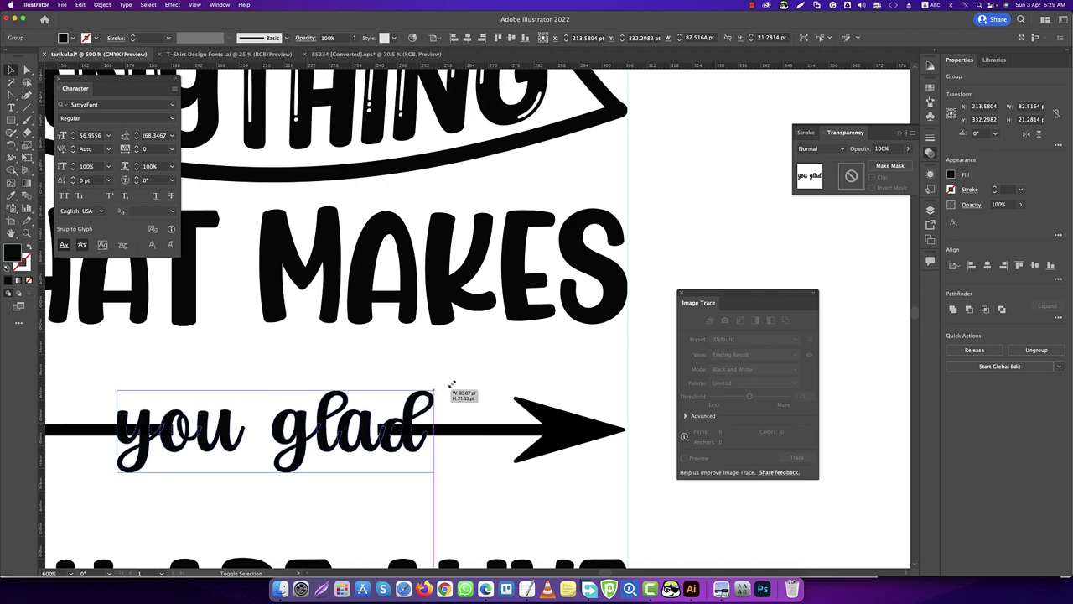
left_click_drag(432, 392, 456, 384)
- Shorten the arrowhead piece and scale the 'you glad' text up slightly
left_click(545, 435)
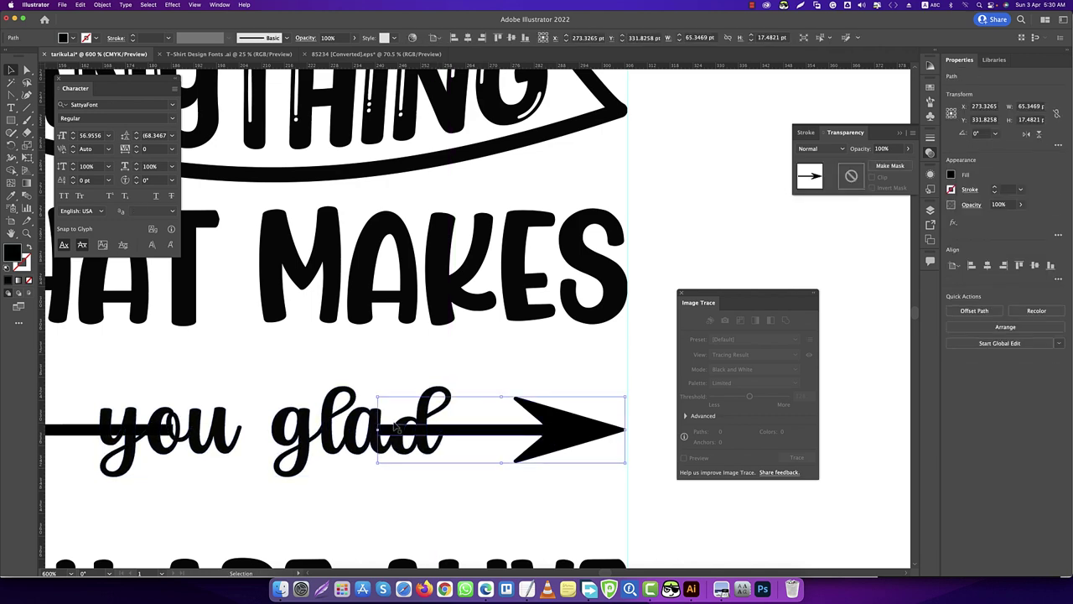
scroll(621, 426, "down", 1)
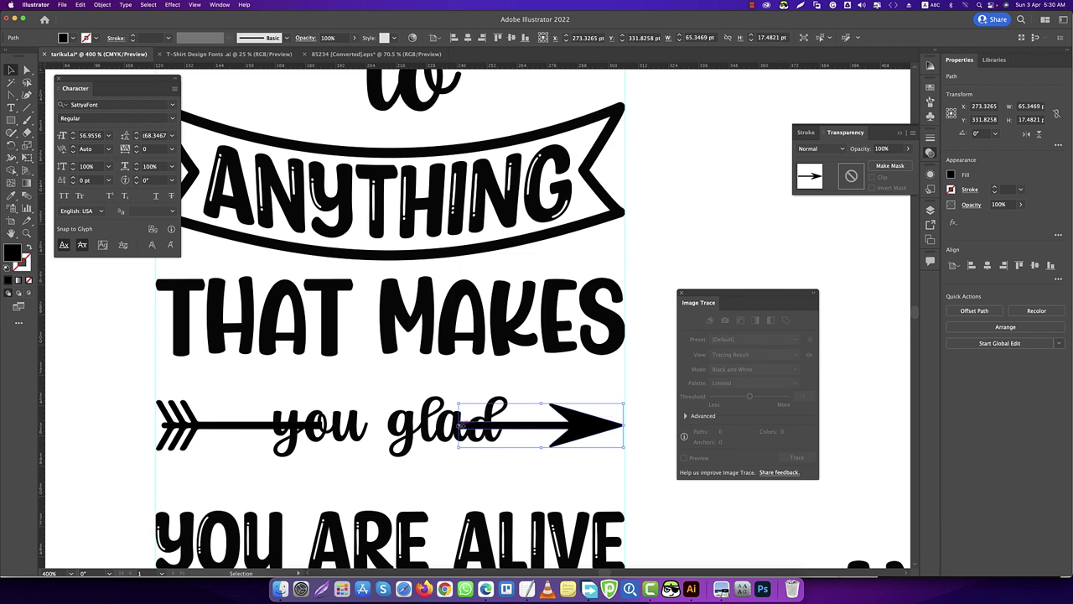
left_click_drag(460, 426, 501, 427)
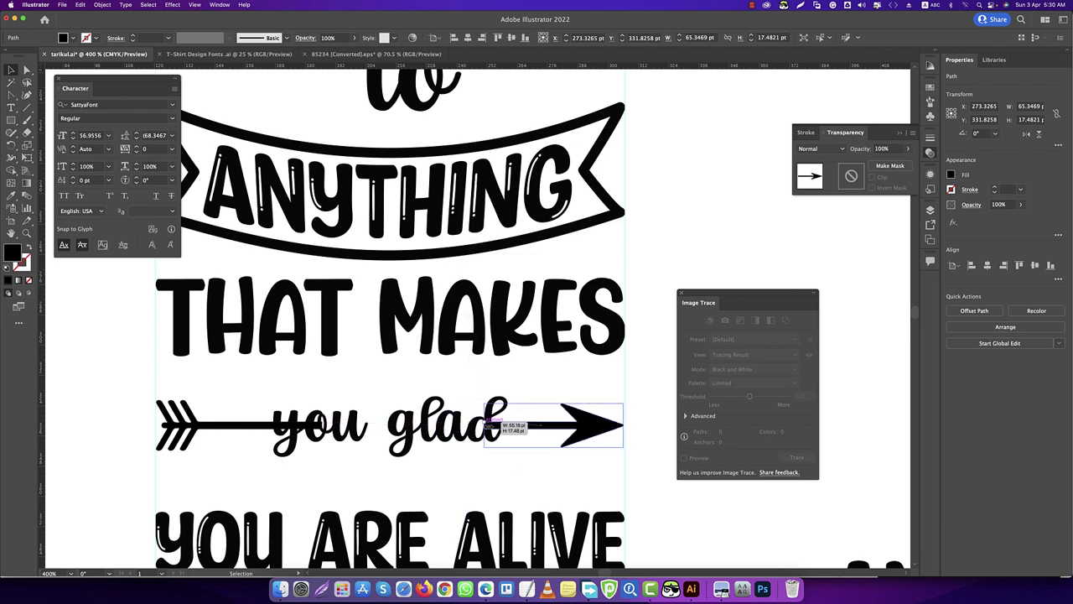
left_click(343, 392)
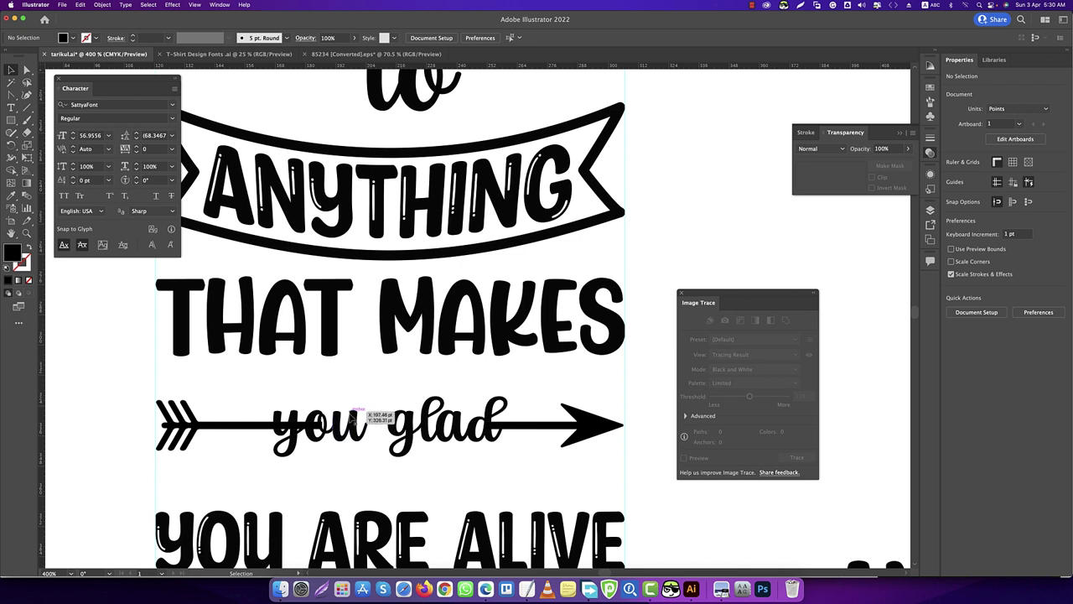
left_click(353, 415)
left_click_drag(508, 395, 522, 391)
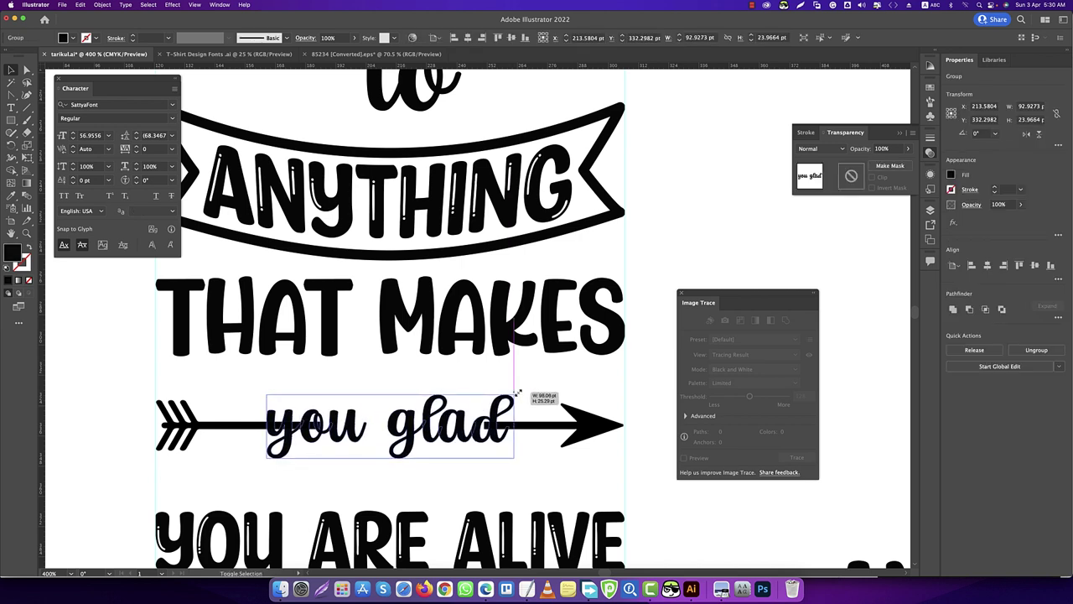
- Vertically centre the arrow and the 'you glad' text on each other
left_click(484, 426)
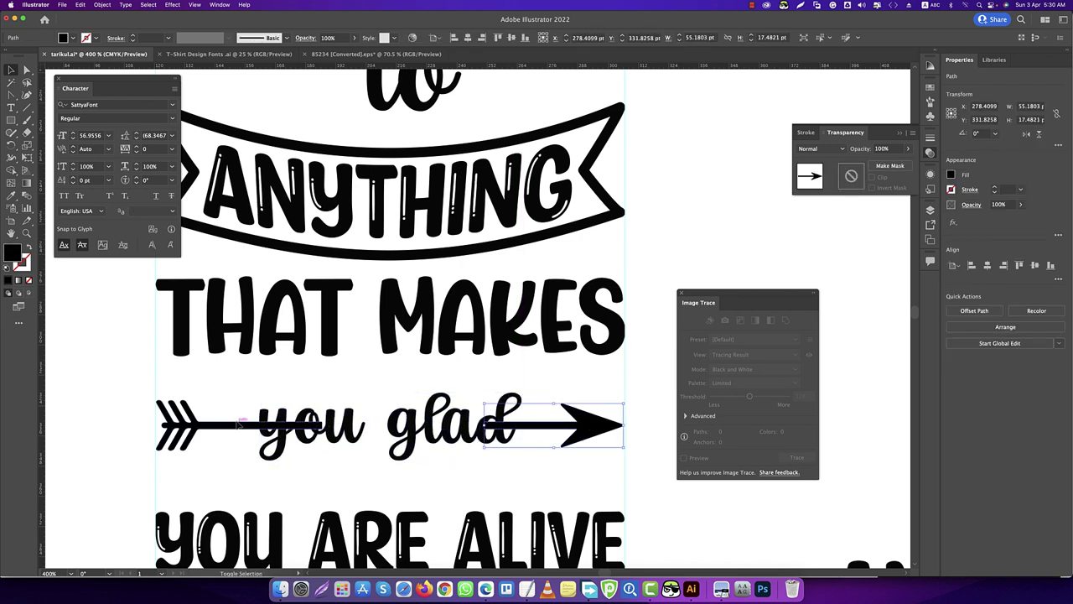
left_click(238, 425)
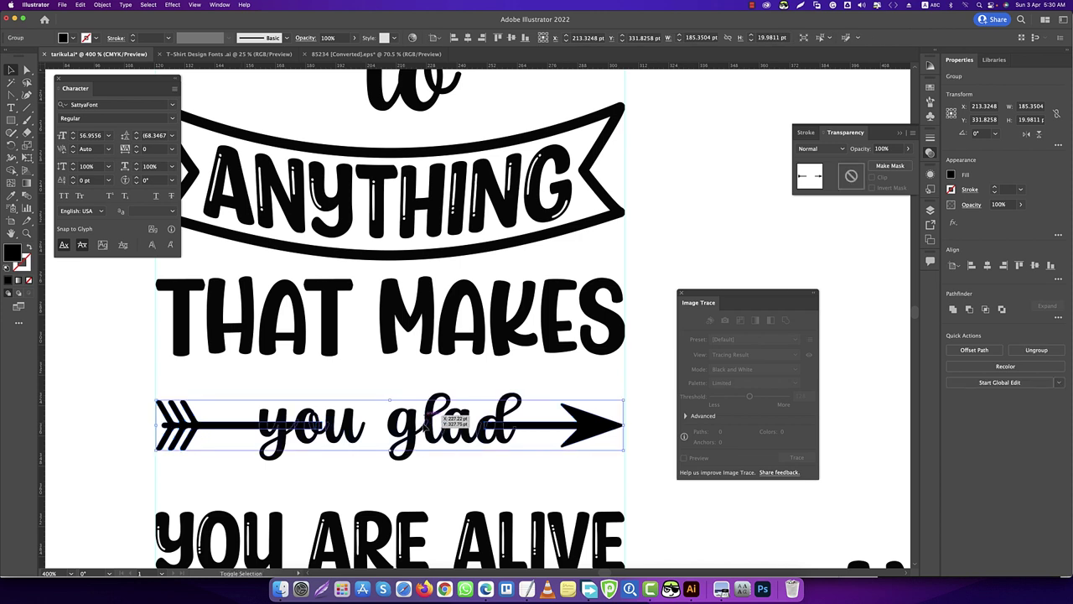
left_click(442, 419, "shift")
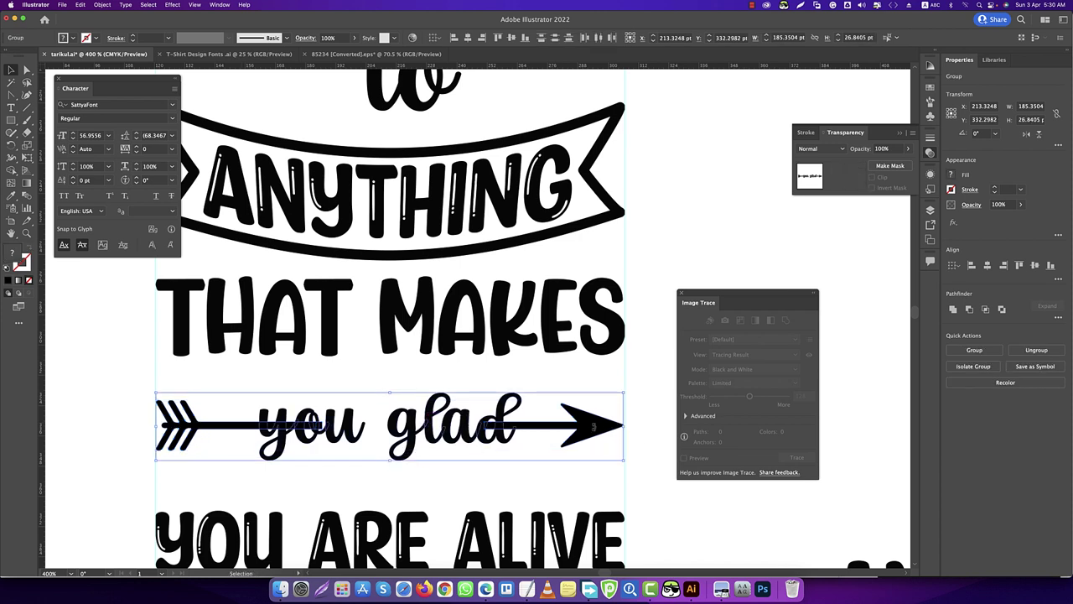
left_click(511, 39)
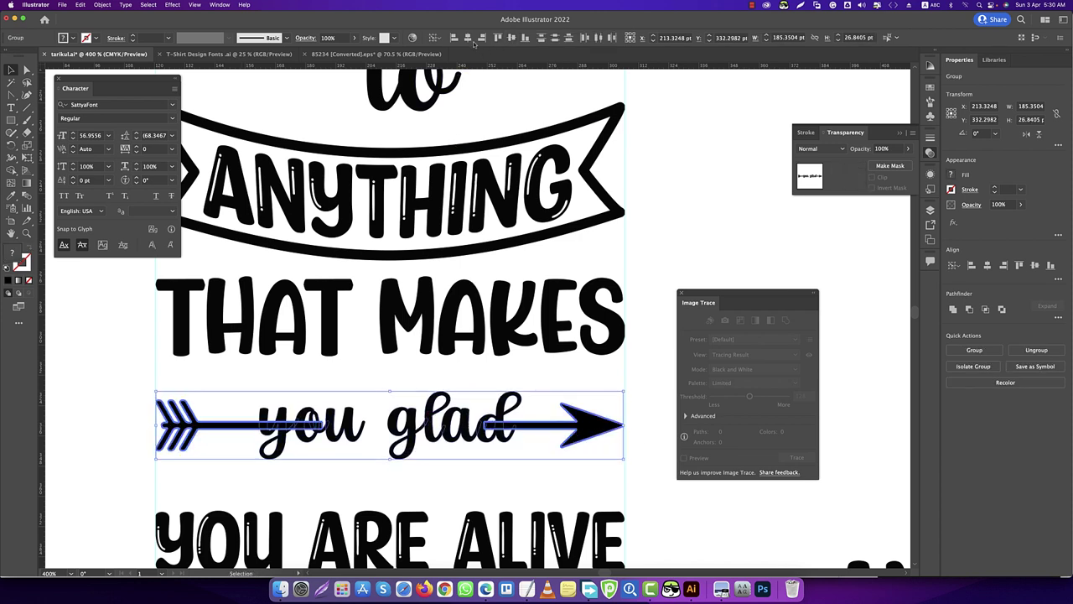
left_click(492, 464)
left_click(524, 429)
scroll(360, 438, "up", 1)
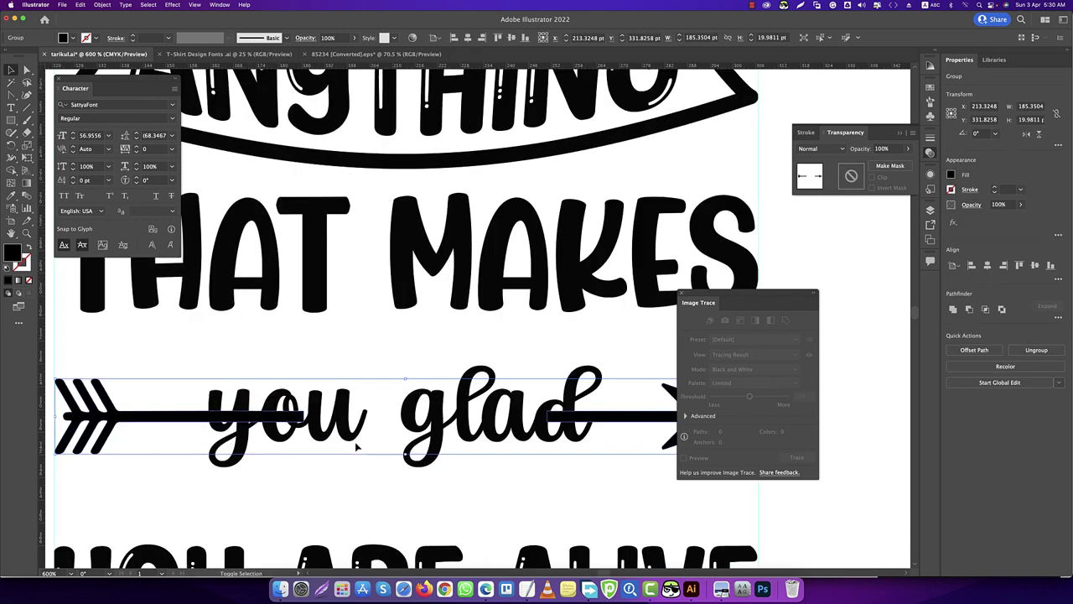
scroll(228, 417, "down", 1)
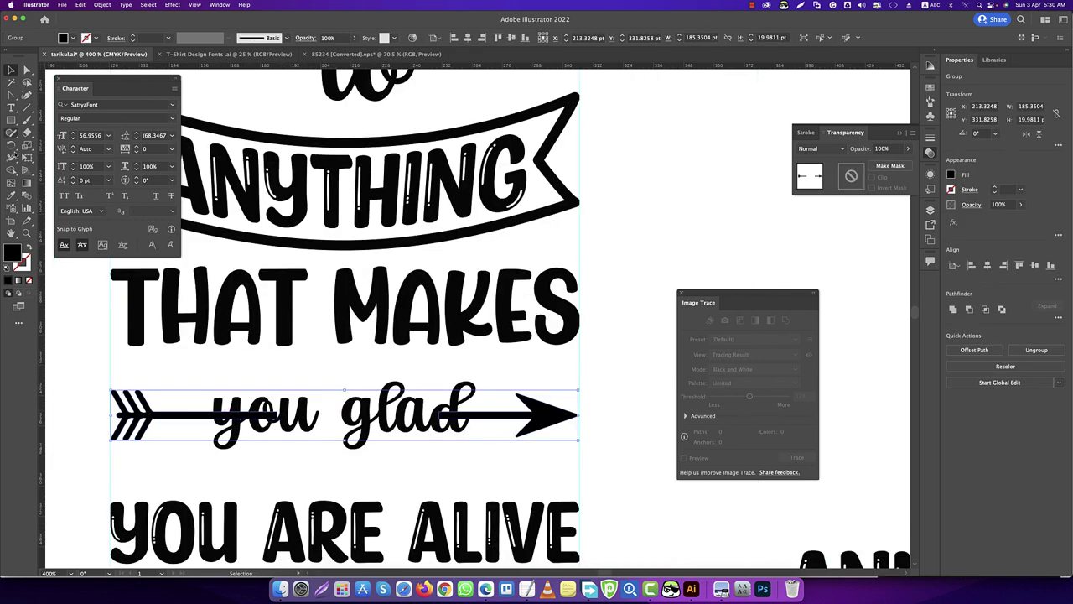
- Erase the arrow shaft behind 'you glad' with a smaller Eraser brush
left_click_drag(26, 133, 50, 134)
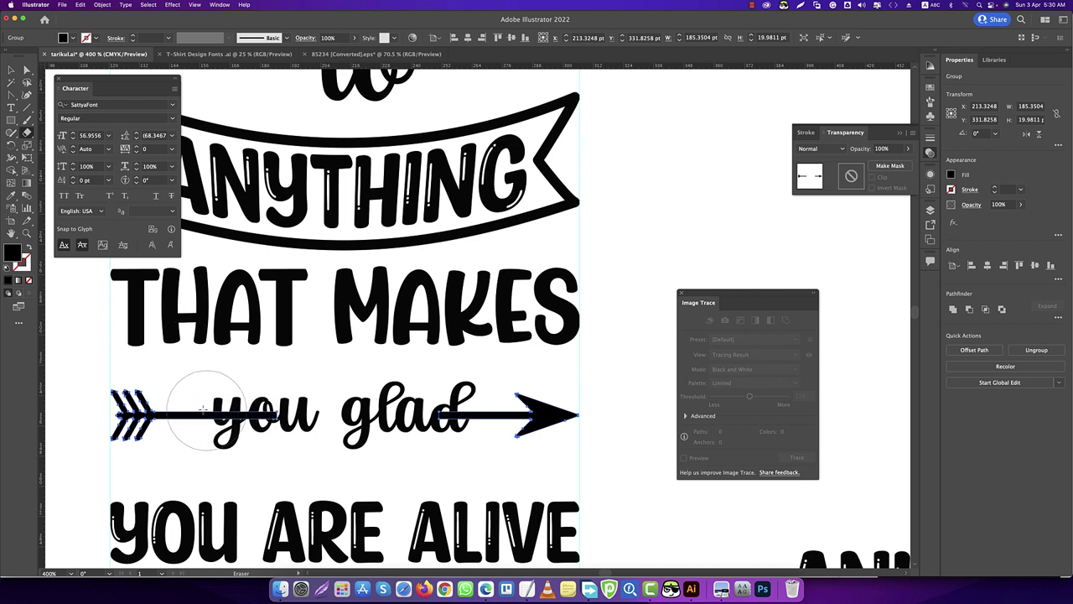
key("bracketleft")
key("bracketleft")
key("bracketleft")
left_click_drag(218, 426, 484, 428)
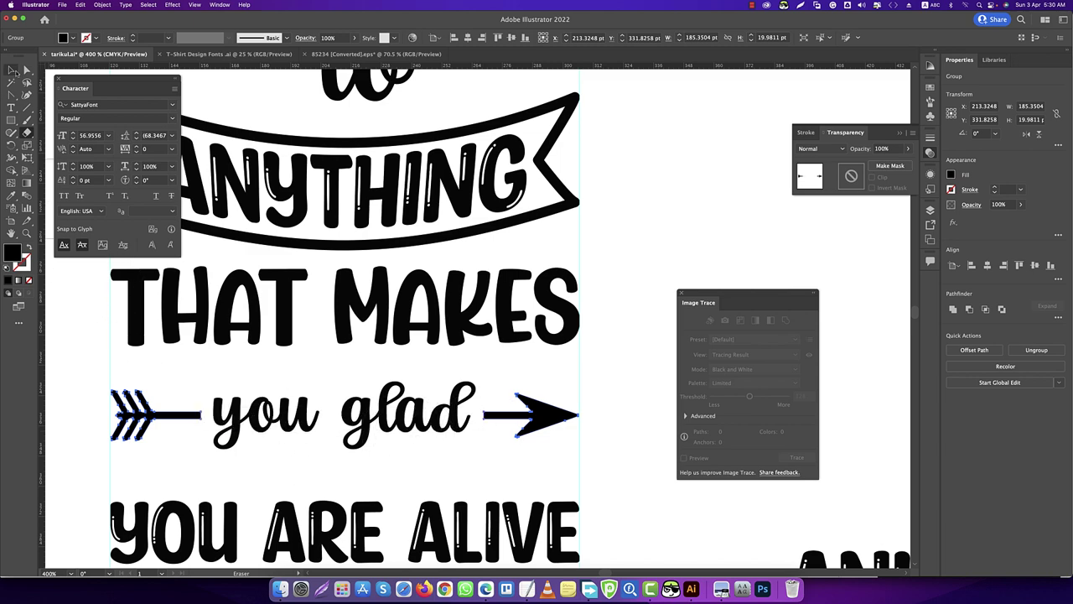
left_click(12, 70)
left_click(558, 366)
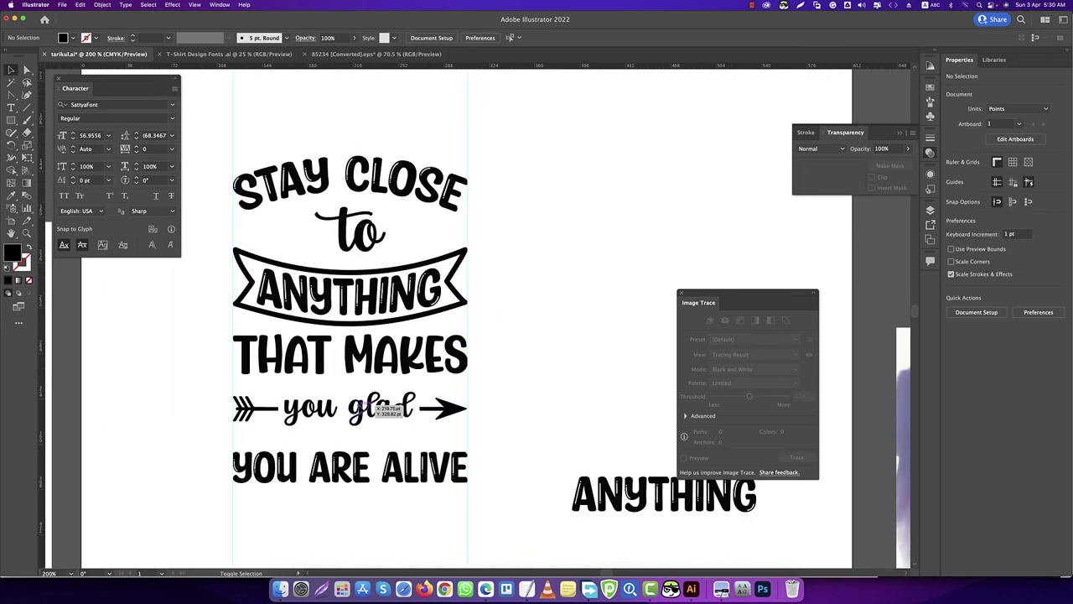
- Enlarge 'you glad' slightly and group it with the arrow pieces
left_click(409, 399)
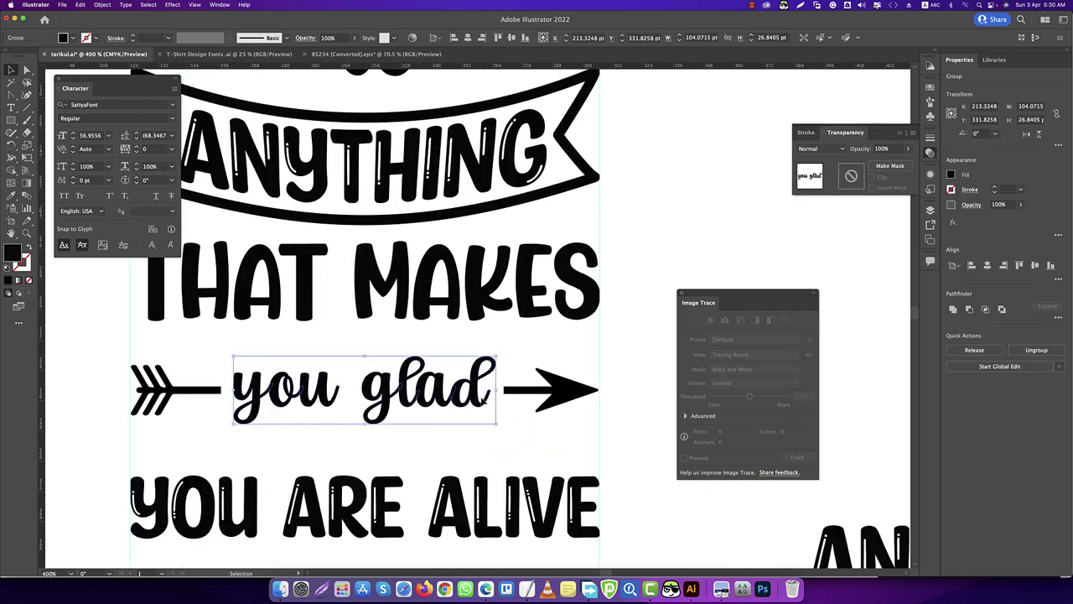
scroll(482, 399, "up", 1)
left_click_drag(509, 457, 520, 461)
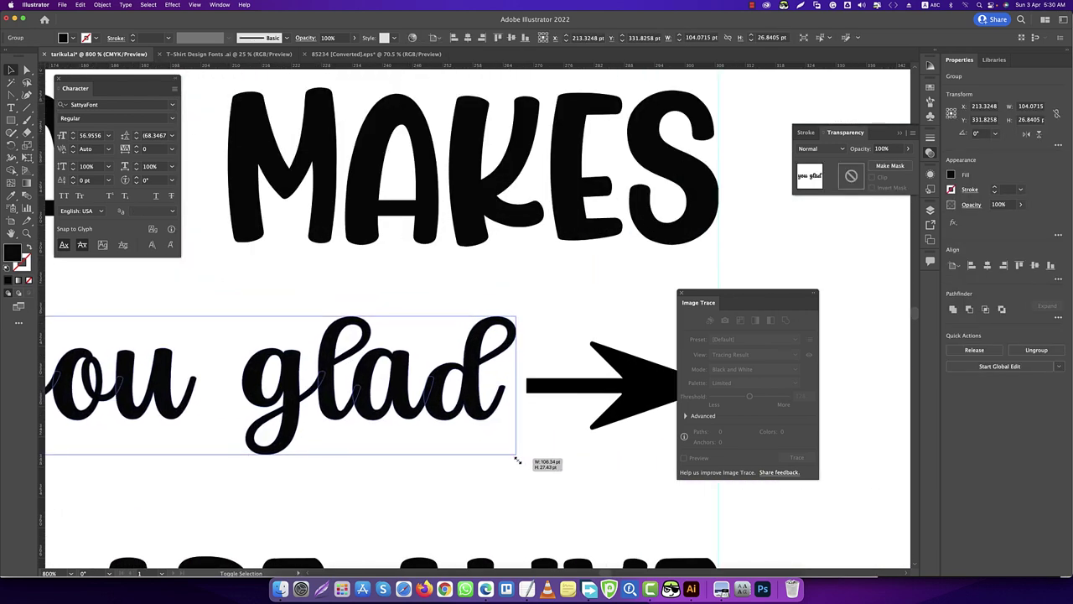
scroll(495, 461, "down", 1)
left_click(492, 462)
left_click(491, 427)
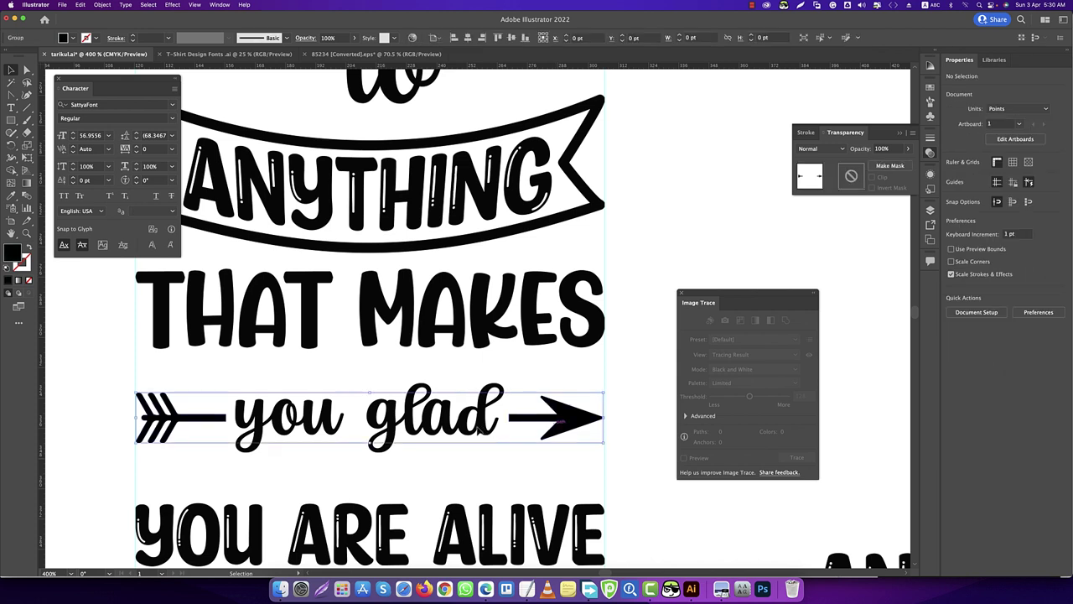
left_click(490, 427, "shift")
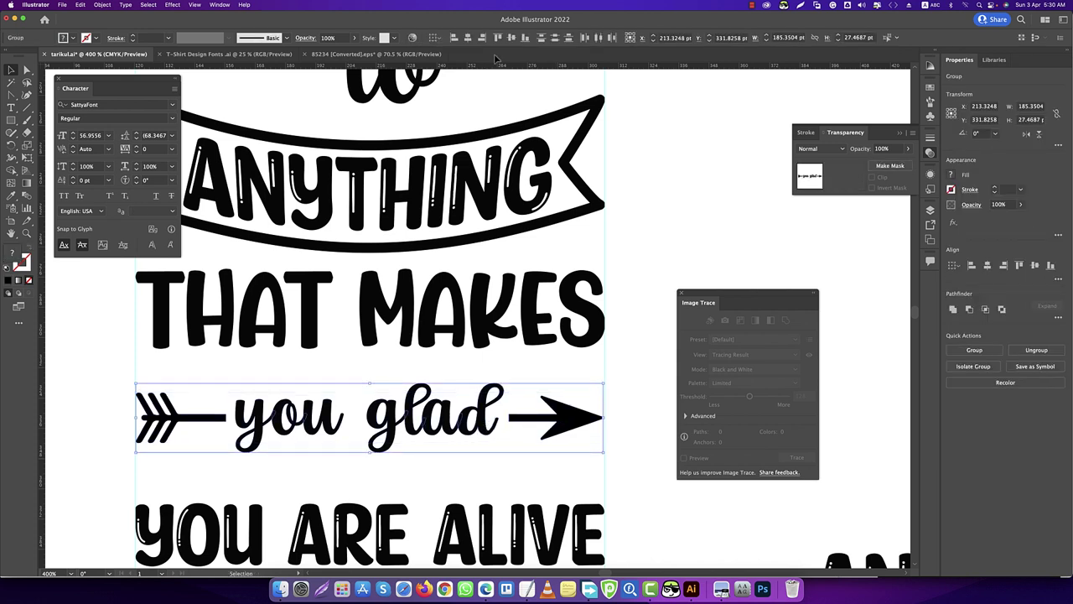
key("super+g")
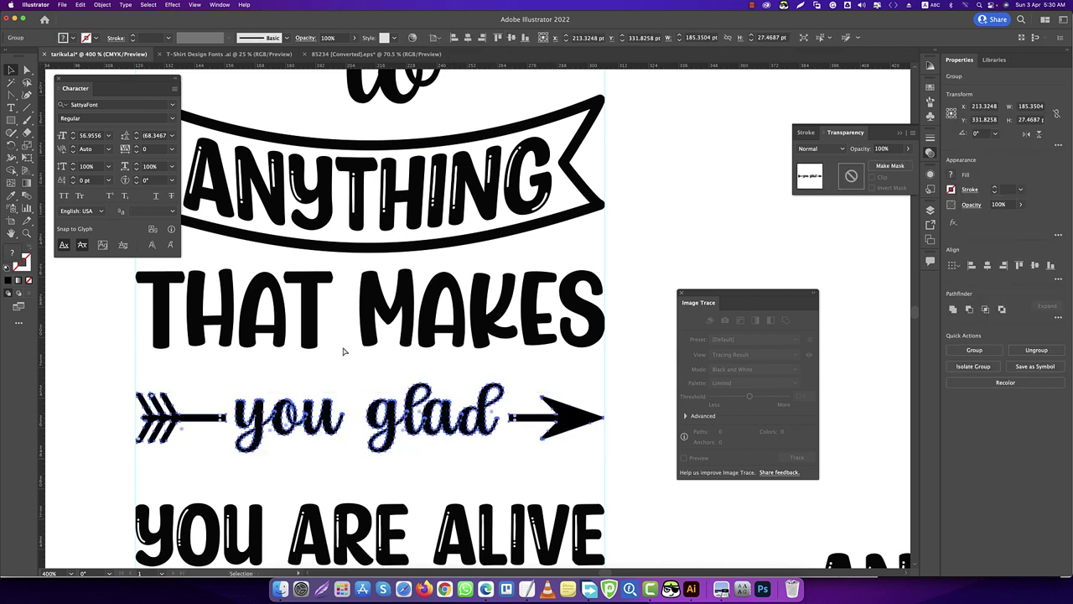
- Widen the arrow row slightly, then raise it and YOU ARE ALIVE under THAT MAKES
scroll(600, 424, "up", 5)
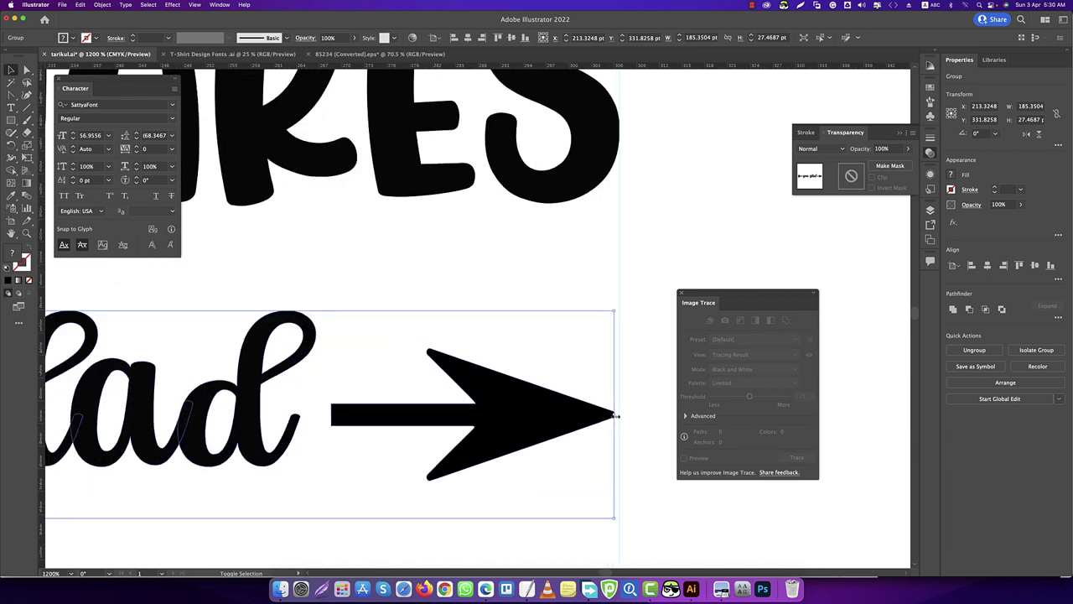
left_click_drag(617, 414, 624, 414)
scroll(622, 414, "down", 3)
scroll(622, 414, "down", 3)
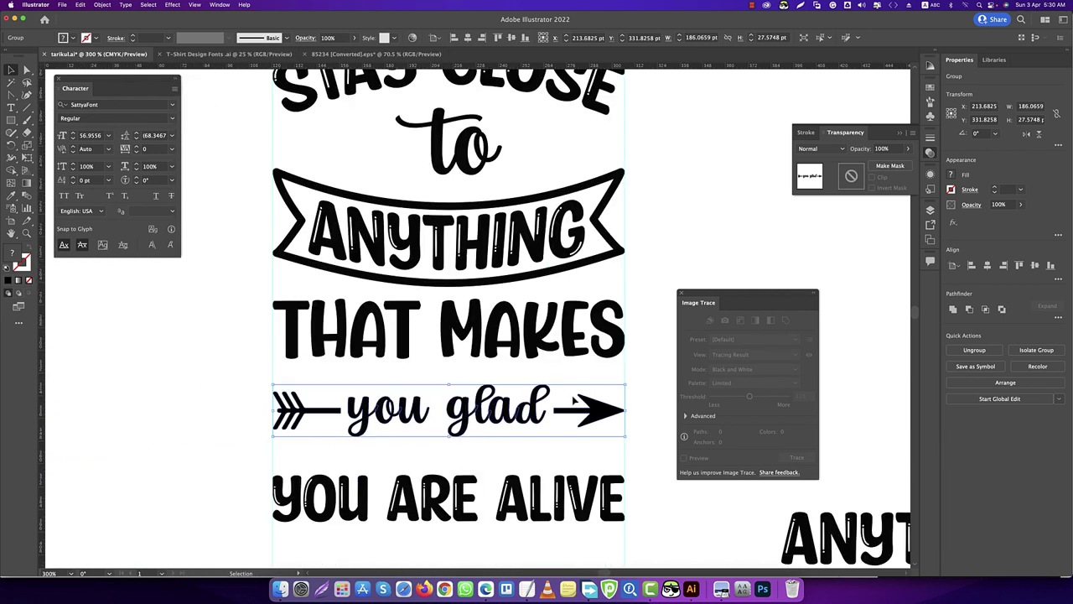
left_click_drag(546, 405, 549, 406)
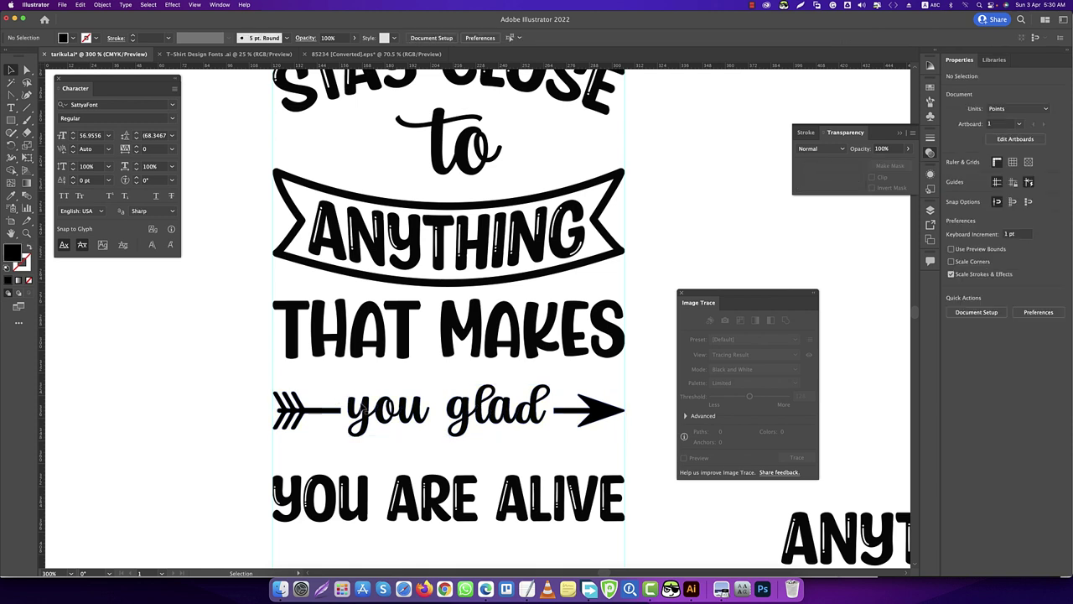
left_click_drag(372, 415, 374, 387)
left_click(435, 453)
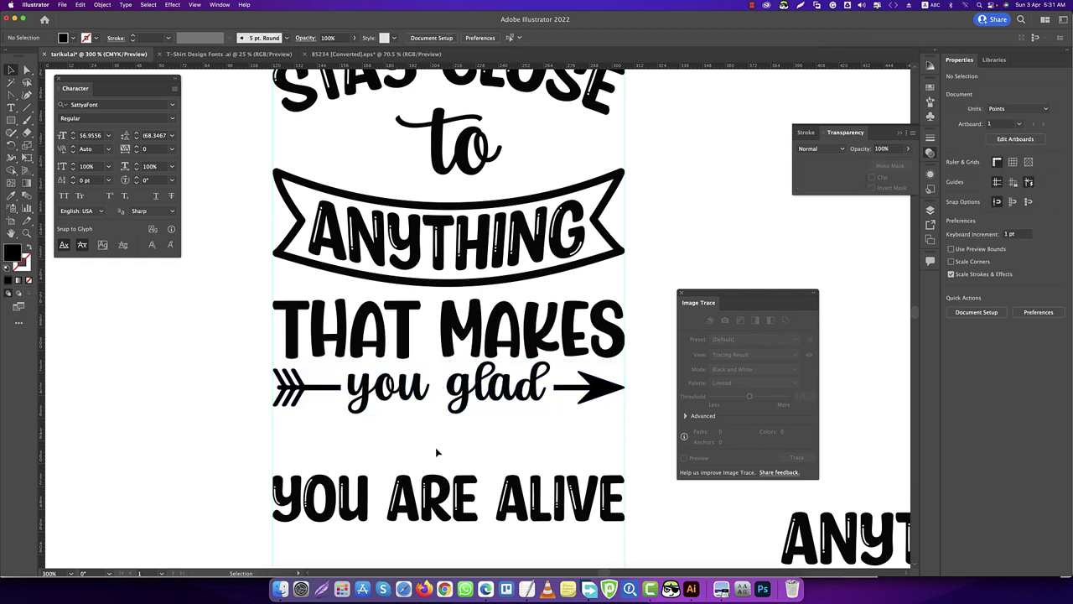
left_click_drag(436, 508, 444, 452)
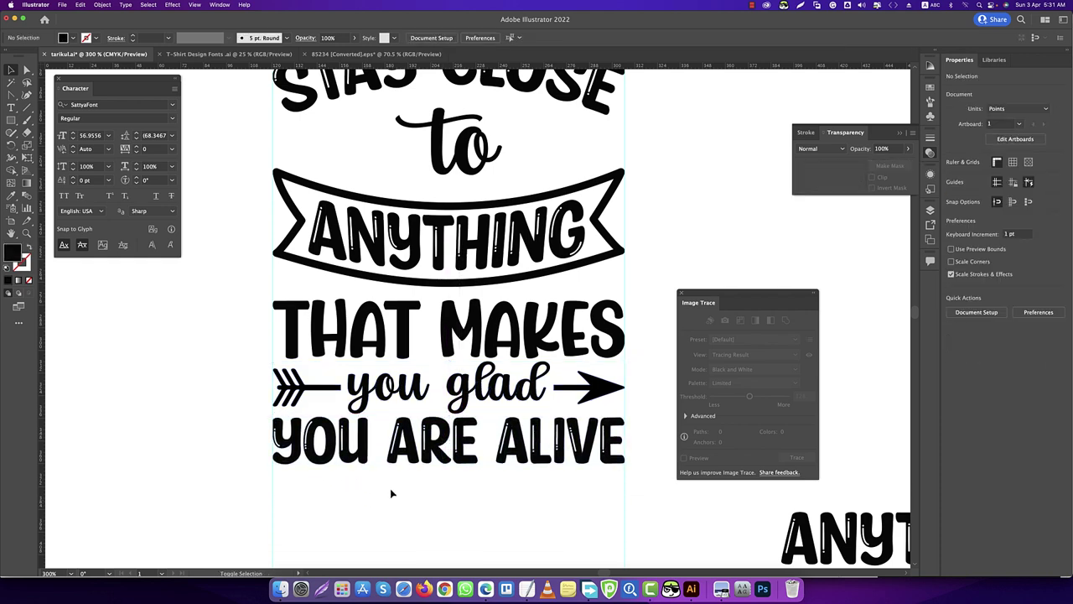
scroll(391, 491, "down", 2)
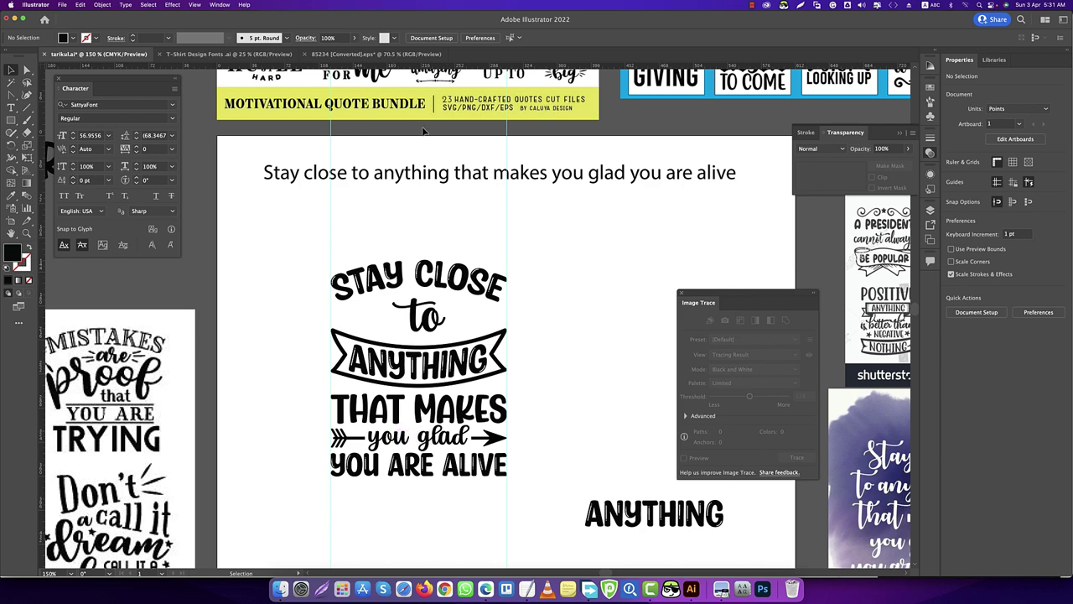
- Drag the berry branch from 85234 [Converted].eps into the tarikul.ai quote design
left_click(376, 54)
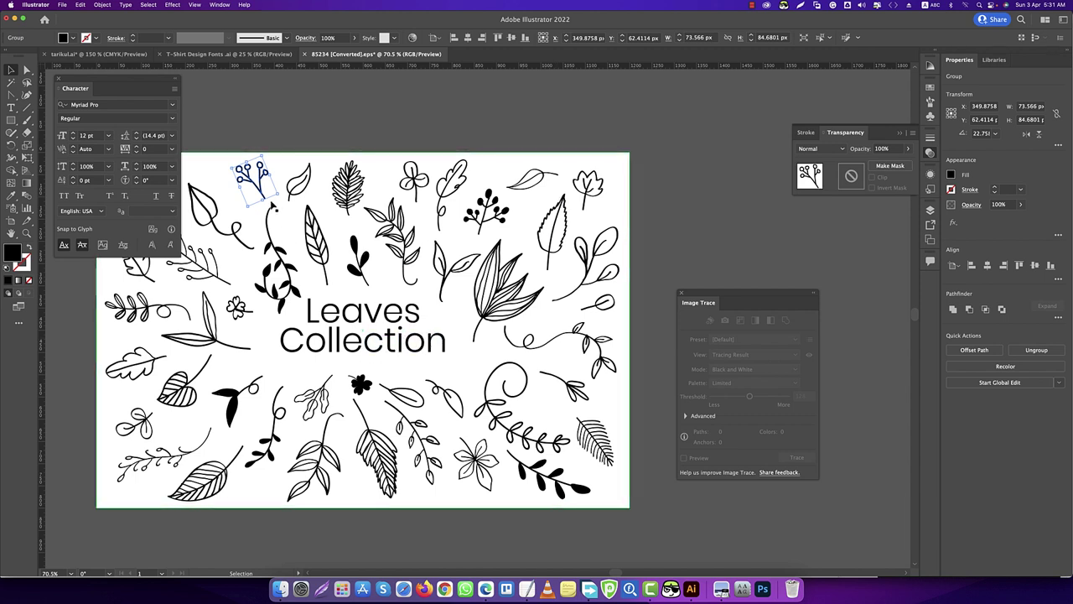
left_click_drag(267, 180, 181, 49)
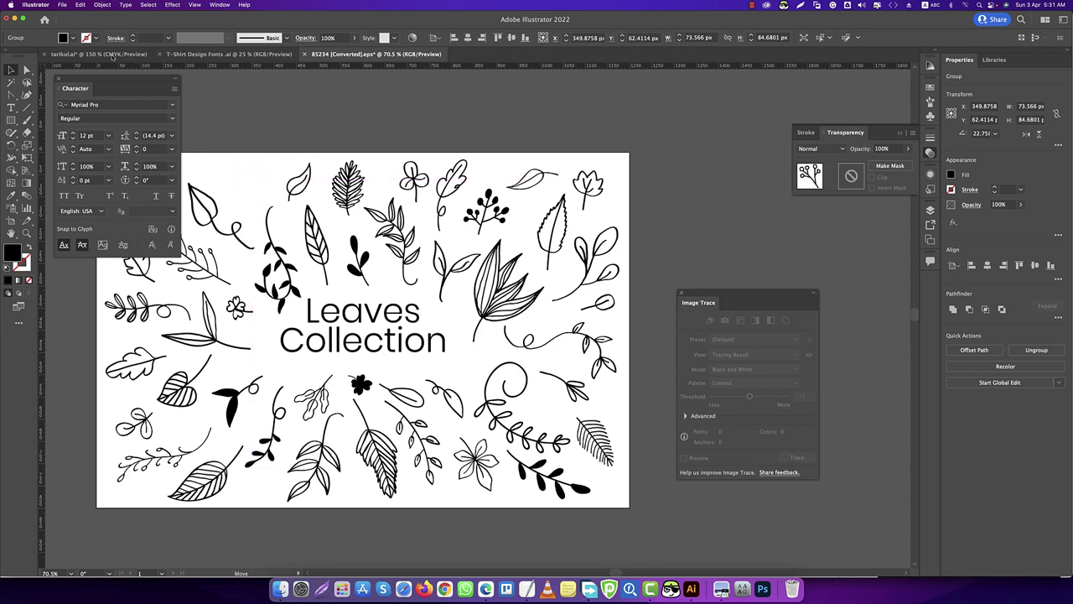
mouse_move(110, 55)
left_mouse_down()
mouse_move(528, 297)
mouse_move(466, 326)
mouse_move(471, 304)
left_mouse_up()
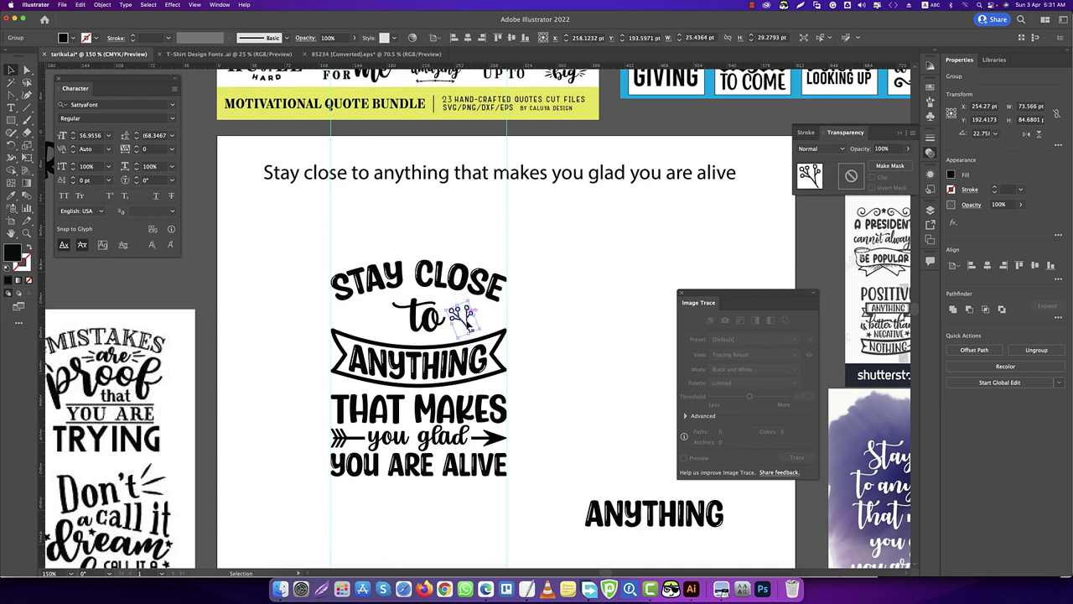
- Move the berry sprig just left of 'to' and tilt it slightly
key("super+equal")
left_click_drag(466, 317, 345, 316)
key("super+equal")
key("super+equal")
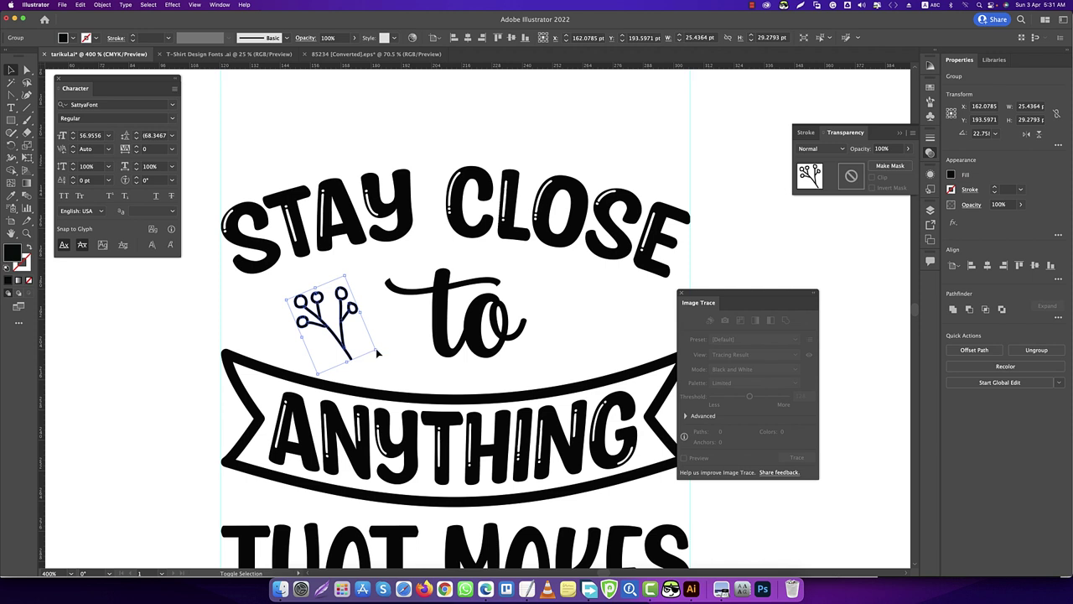
left_click_drag(376, 349, 372, 346)
- Align the sprig vertically centred and bottom-aligned with 'to', then nudge it right
left_click(484, 355)
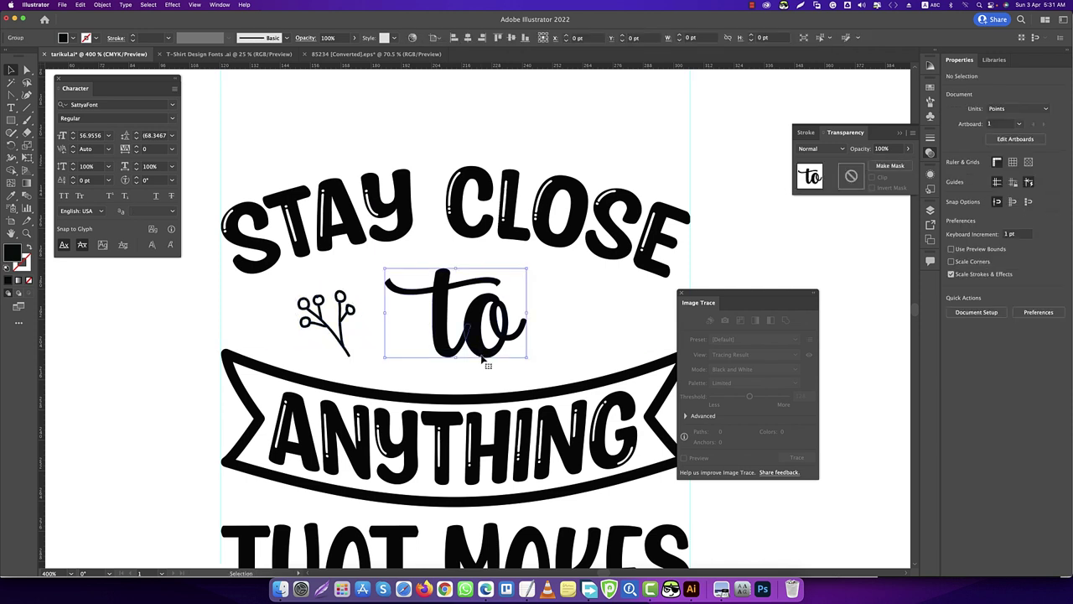
left_click(351, 317, "shift")
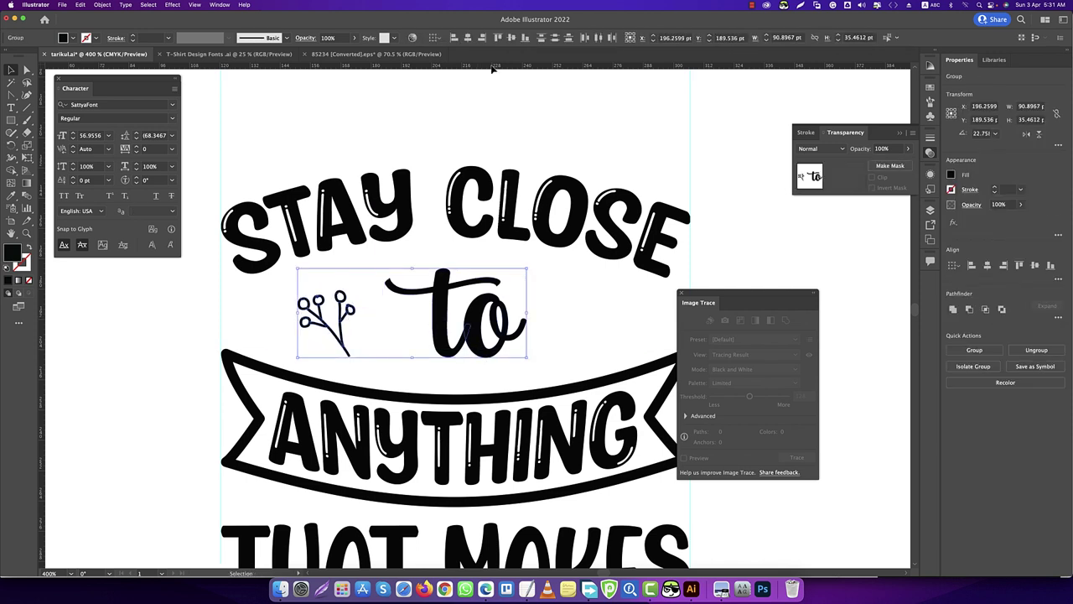
left_click(510, 38)
left_click(537, 329)
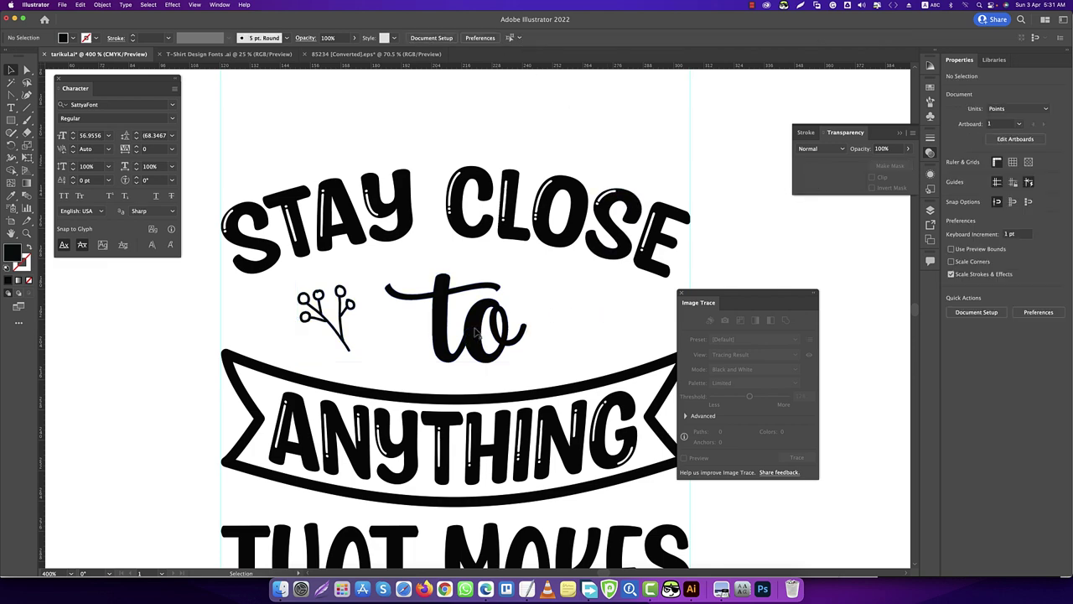
left_click(449, 334)
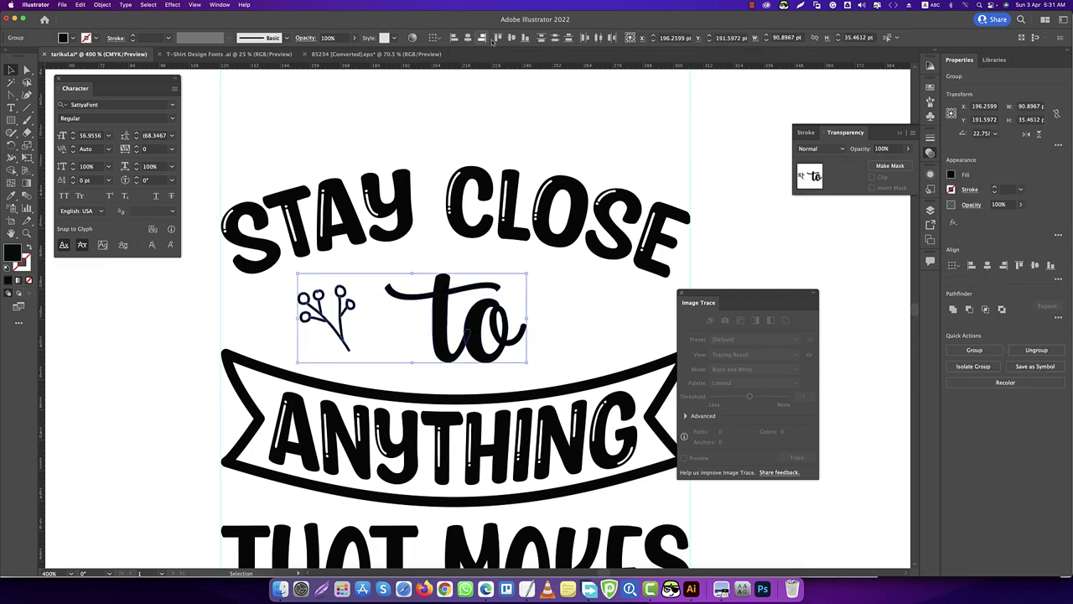
left_click(524, 38)
left_click(384, 324)
scroll(382, 322, "down", 2)
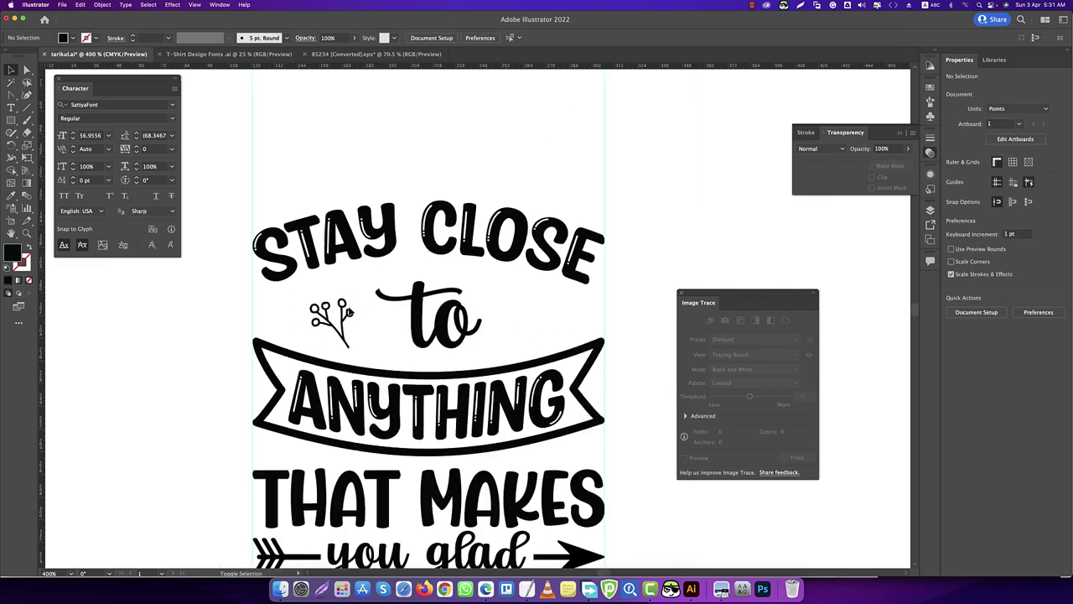
scroll(348, 312, "up", 2)
left_click_drag(346, 312, 356, 312)
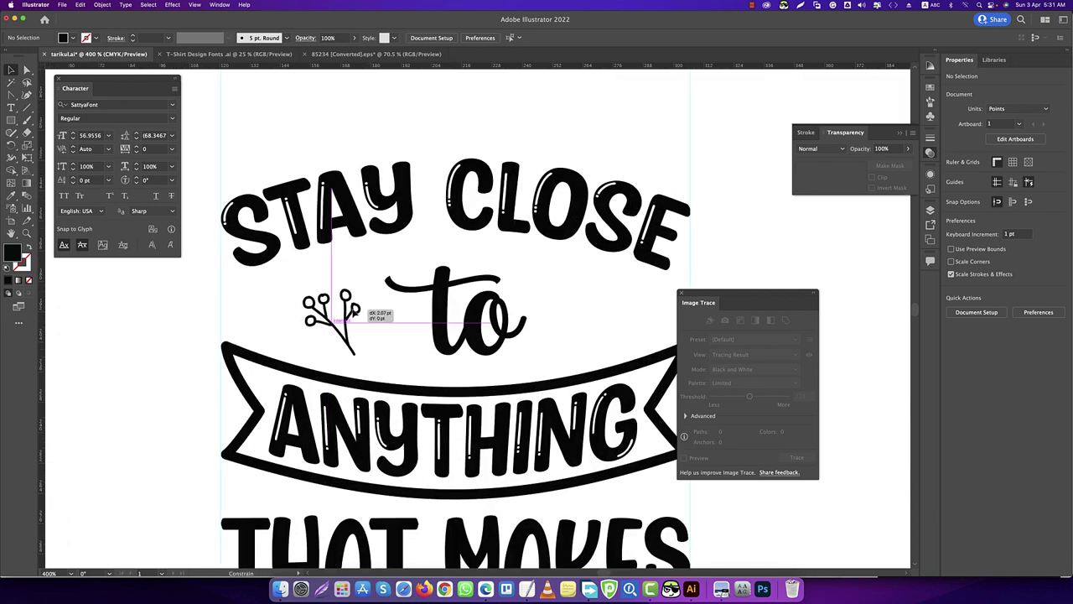
- Make a vertically reflected copy of the sprig and place it right of 'to'
right_click(355, 310)
mouse_move(372, 411)
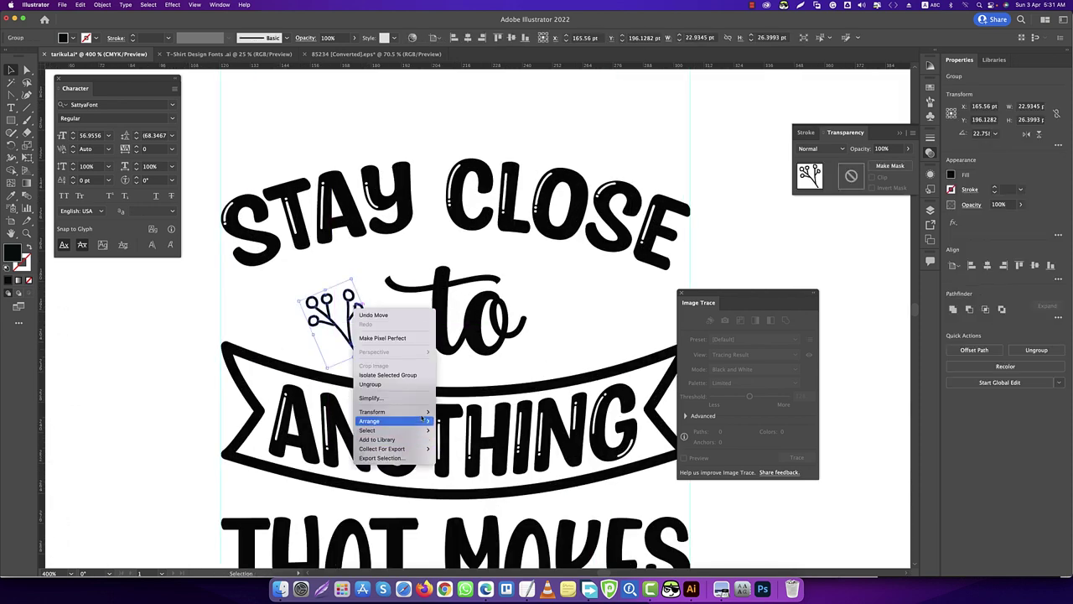
left_click(466, 444)
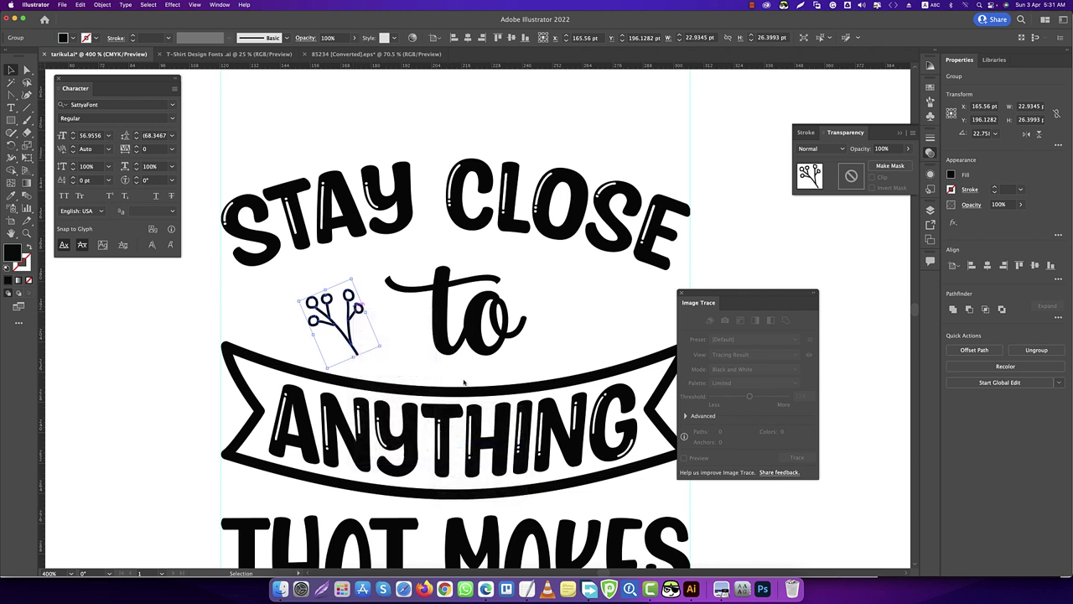
left_click(626, 363)
left_click_drag(350, 321, 610, 321)
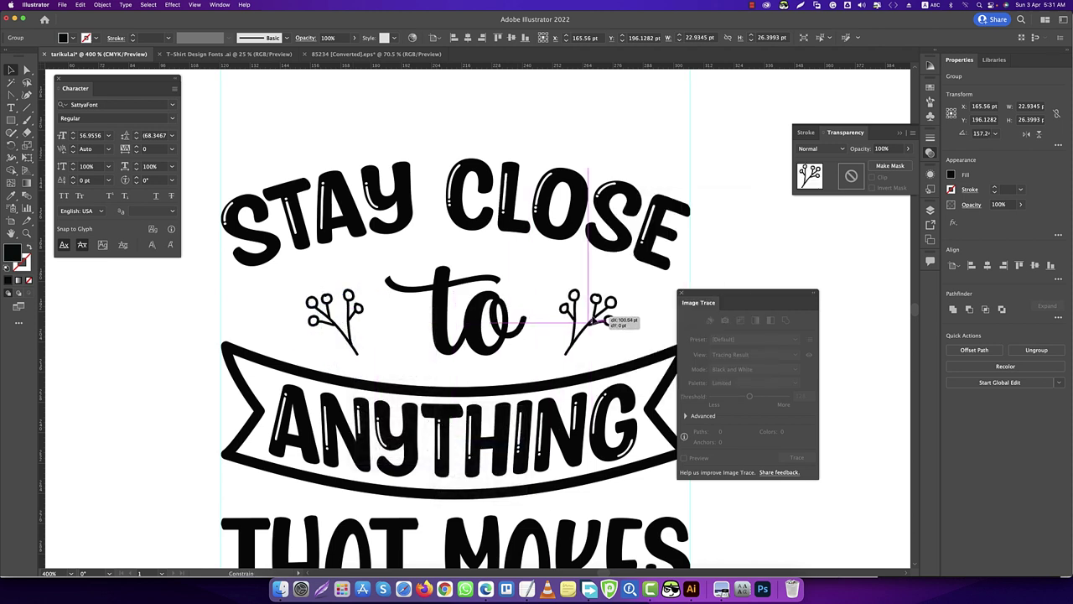
left_click_drag(610, 321, 608, 322)
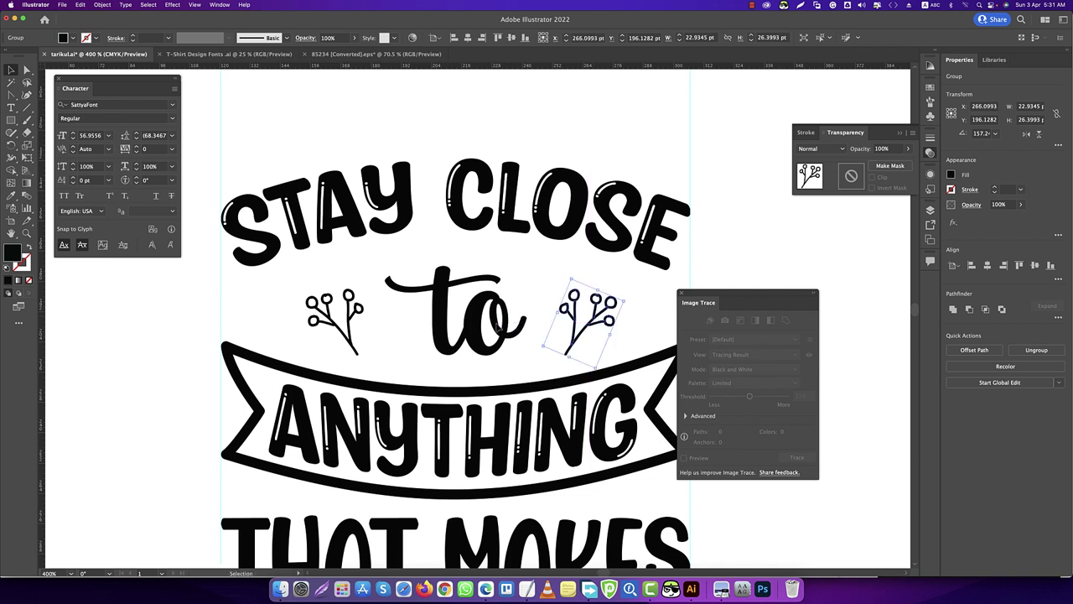
- Horizontally centre both sprigs and 'to', then group them
left_click(356, 317, "shift")
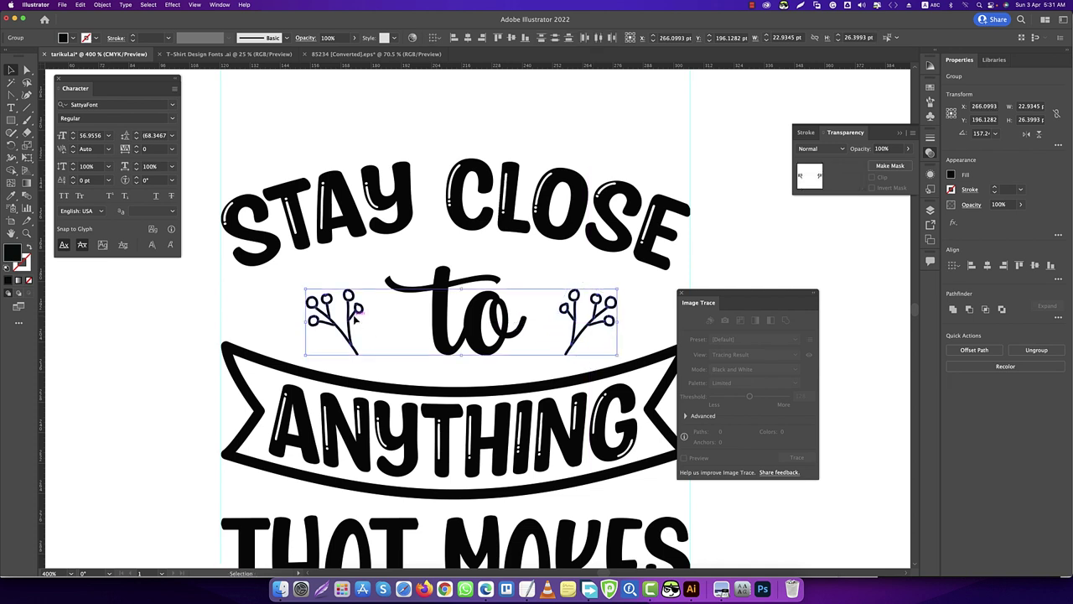
left_click(445, 278, "shift")
left_click(467, 38)
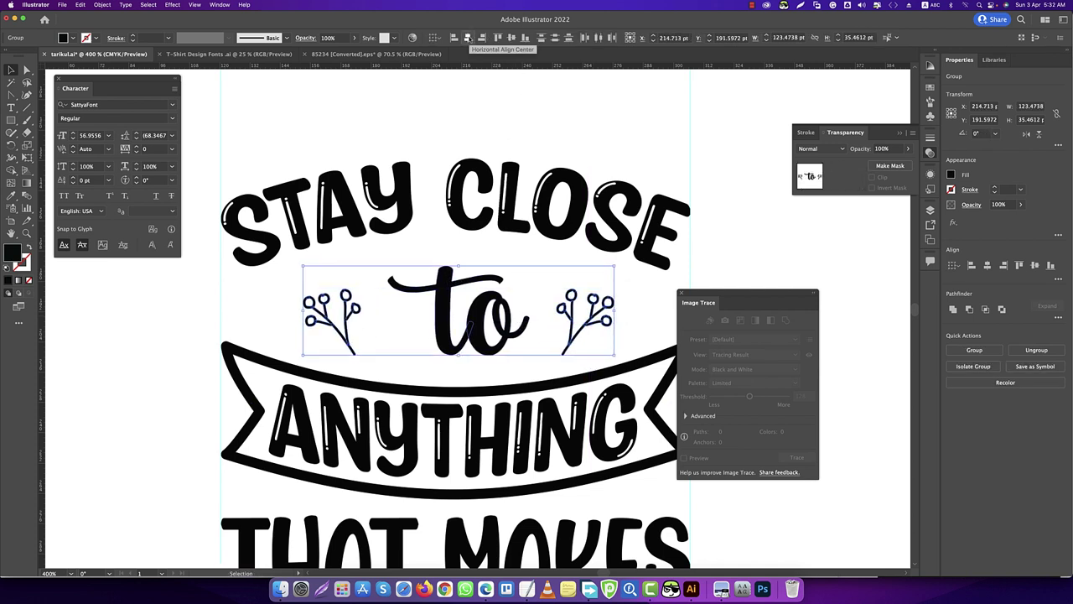
key("ctrl+g")
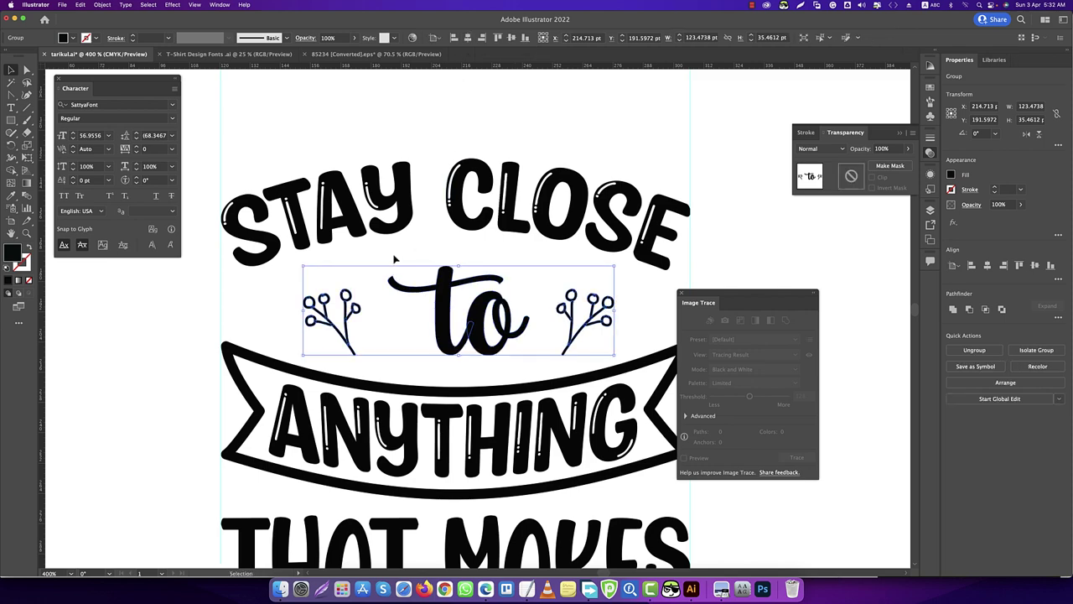
- Horizontally centre the sprigged 'to' group under STAY CLOSE
left_click(495, 316)
left_click(546, 213, "shift")
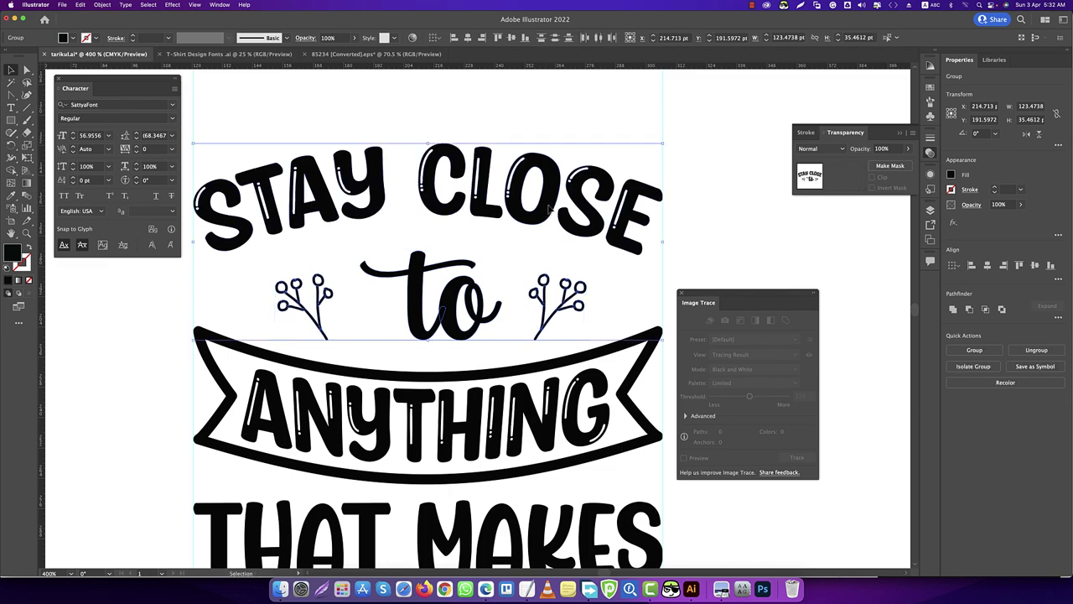
left_click(467, 38)
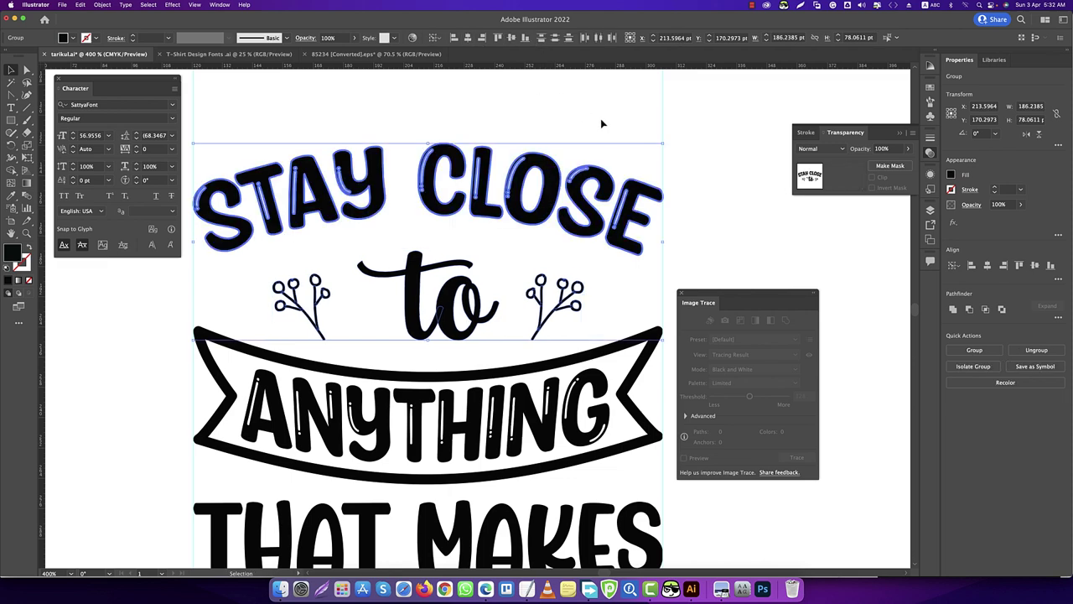
- Move the 'to' group and the ANYTHING banner up to tighten spacing
left_click(603, 113)
left_click_drag(480, 328, 477, 306)
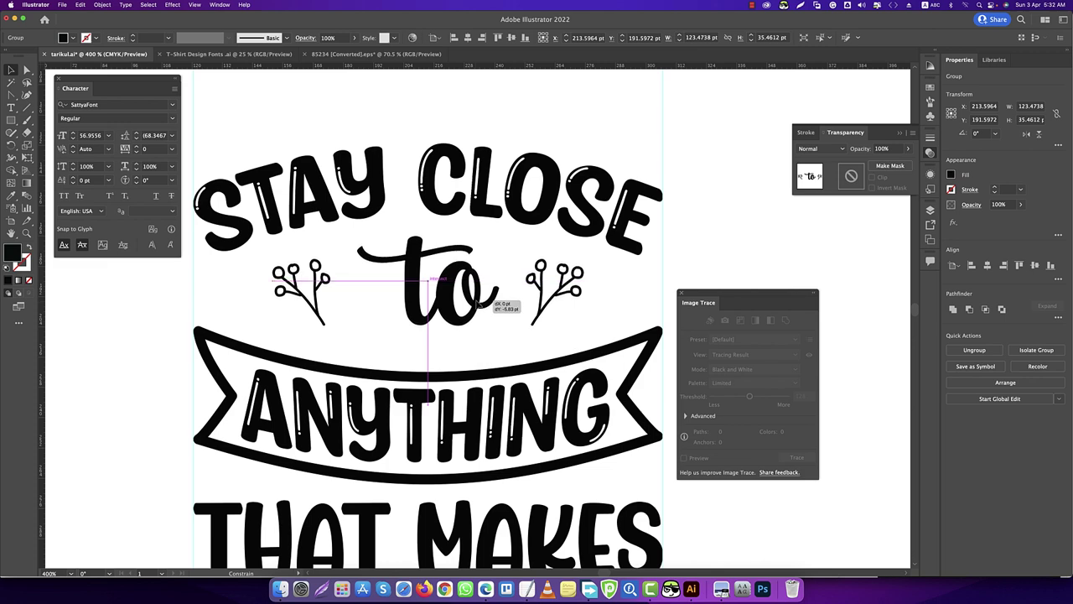
left_click(507, 374)
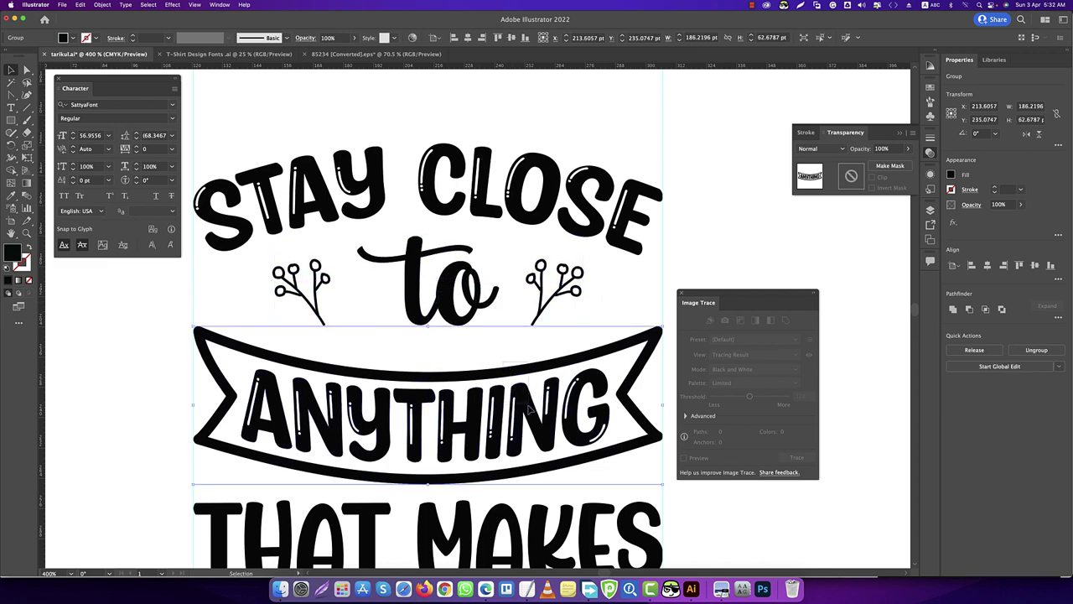
left_click_drag(528, 403, 521, 383)
key("ctrl+minus")
left_click(424, 242)
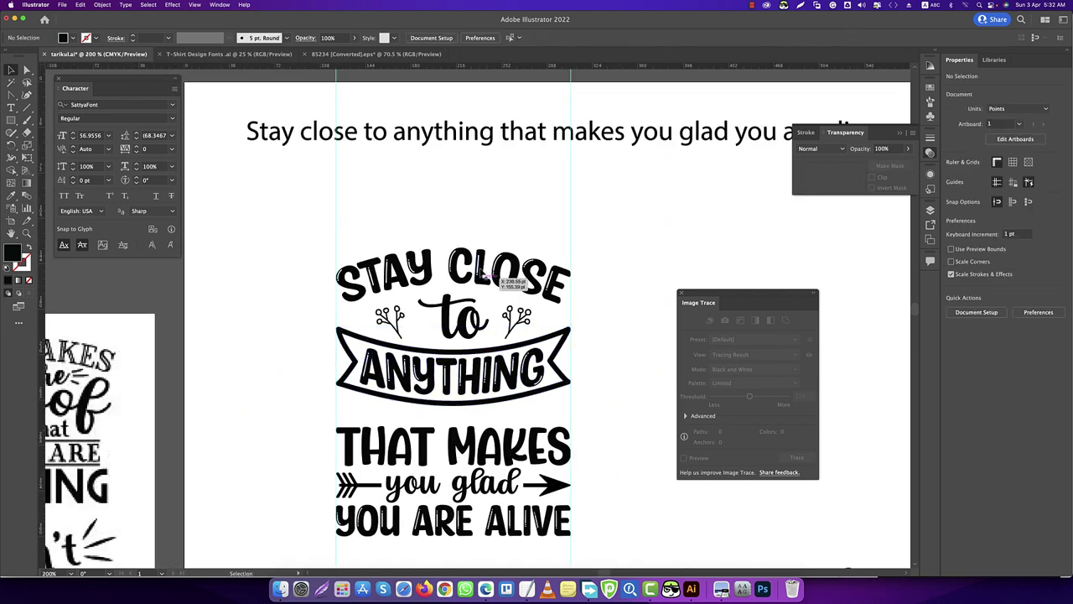
scroll(474, 300, "down", 1)
scroll(459, 314, "down", 1)
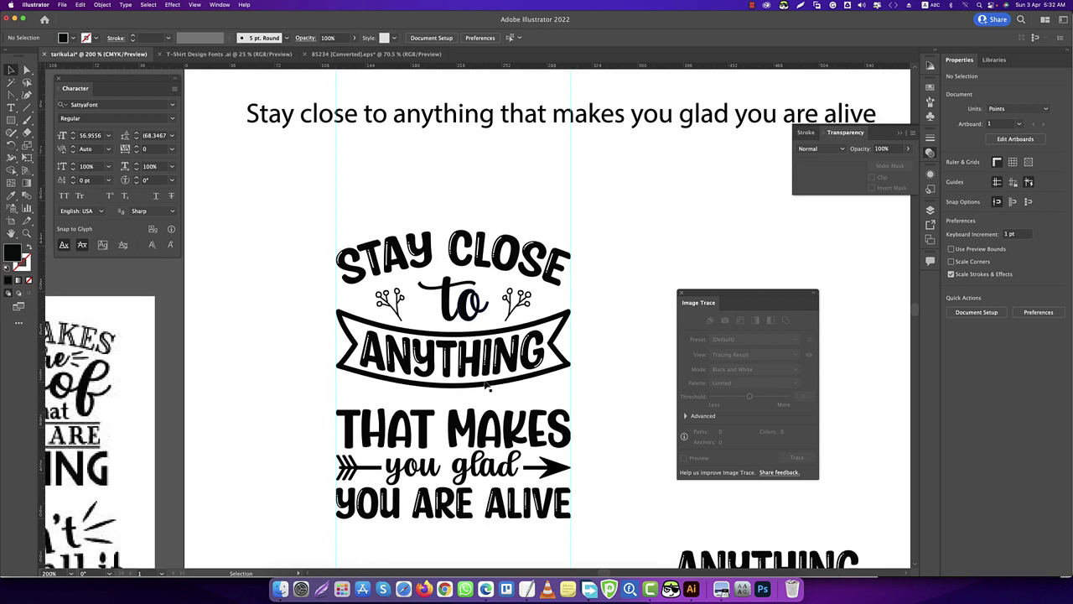
left_click(555, 433)
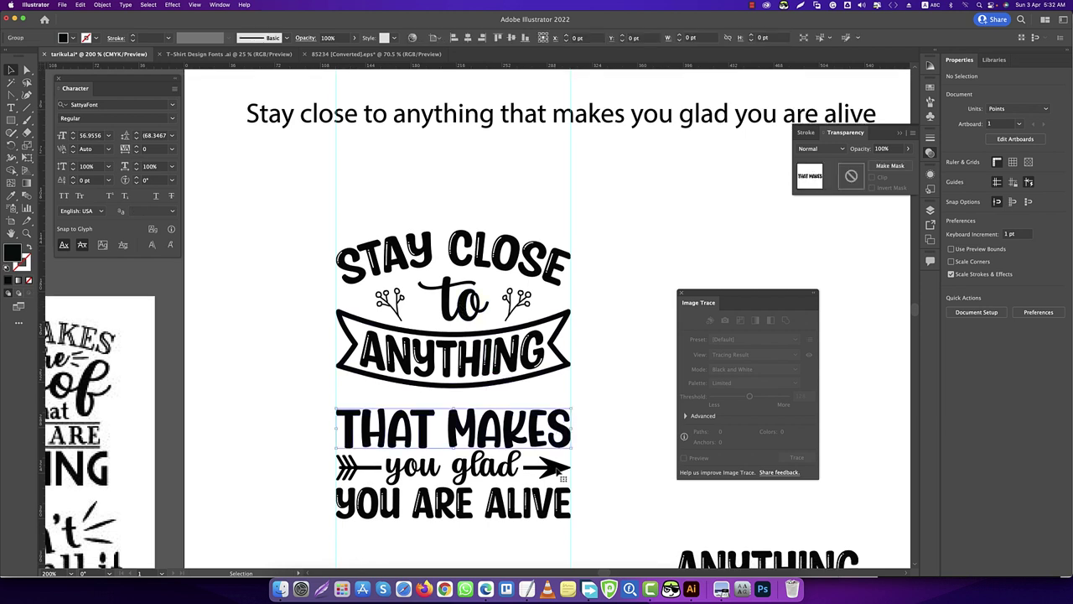
left_click_drag(514, 434, 514, 421)
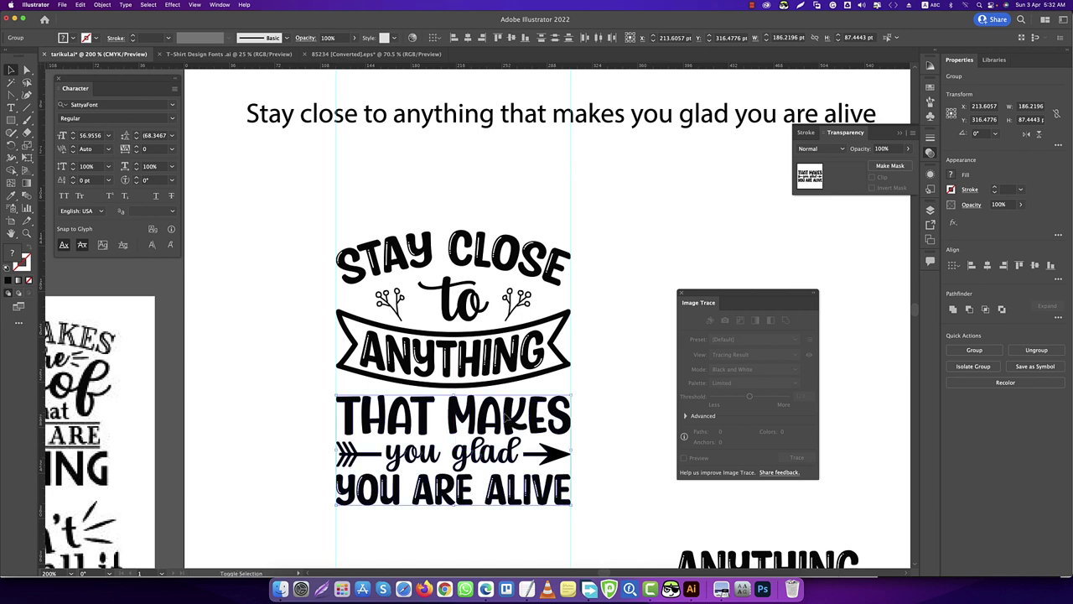
scroll(514, 419, "up", 2)
scroll(514, 411, "up", 2)
scroll(512, 409, "down", 1)
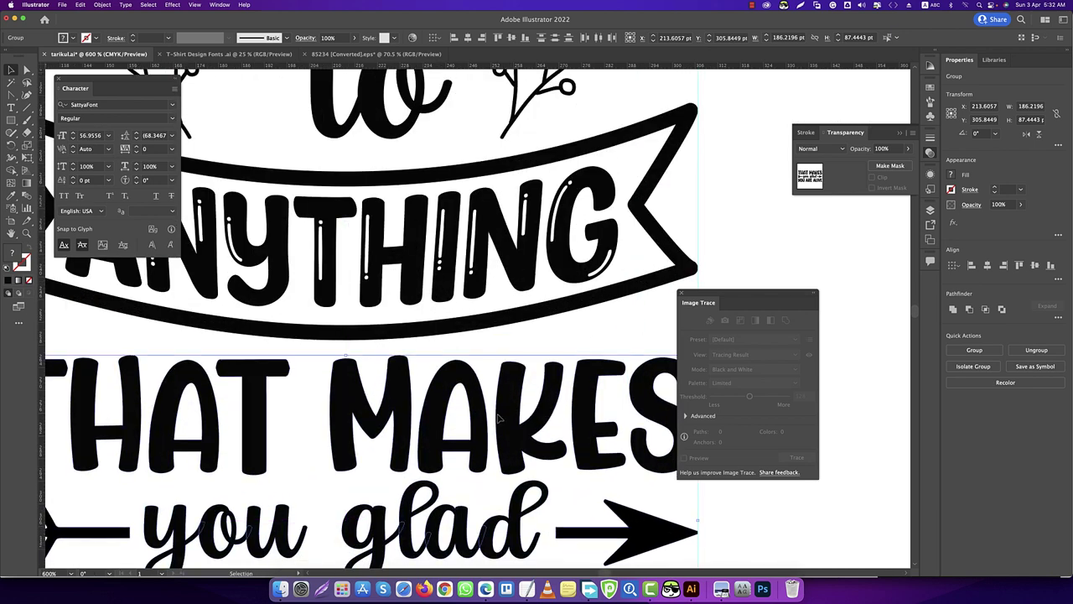
scroll(511, 410, "down", 1)
left_click(618, 355)
- Bring a small leaf from the Leaves Collection into the quote and reflect it horizontally
left_click(369, 54)
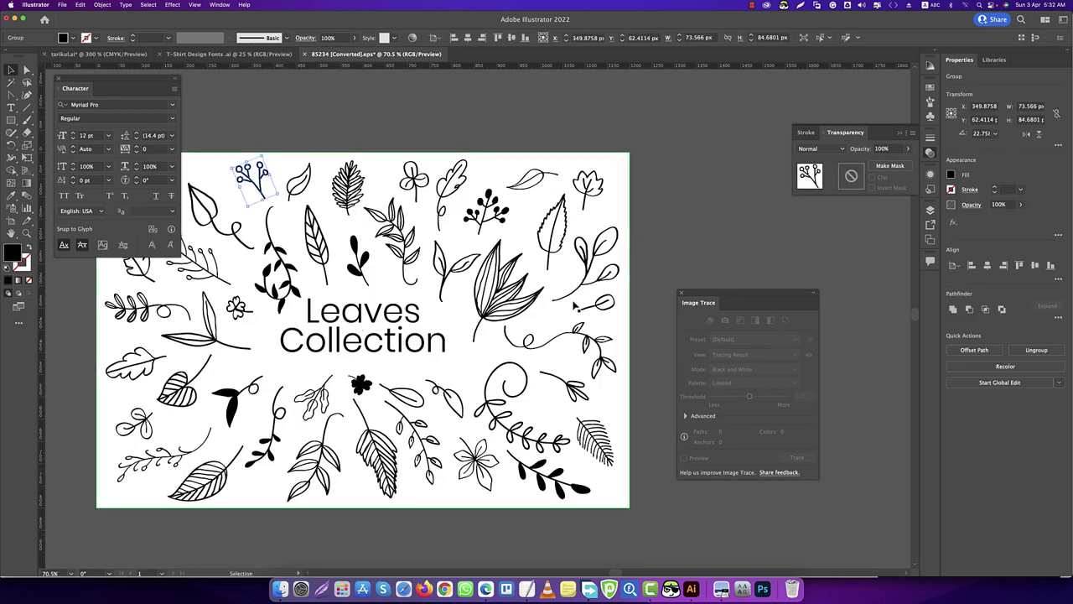
mouse_move(577, 387)
left_mouse_down()
mouse_move(176, 73)
mouse_move(532, 409)
left_mouse_up()
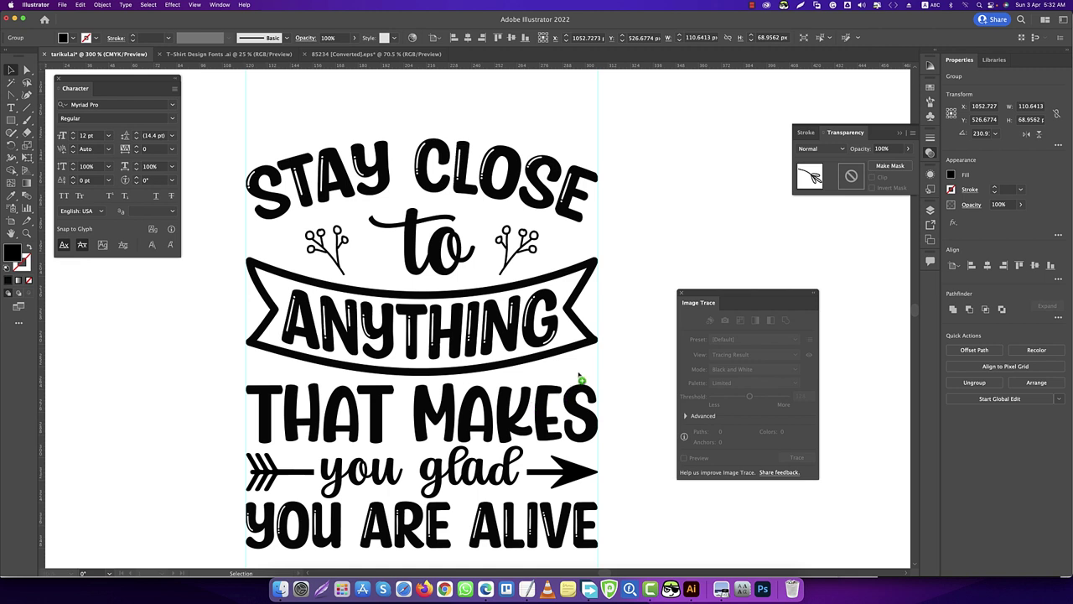
left_click_drag(580, 379, 582, 380)
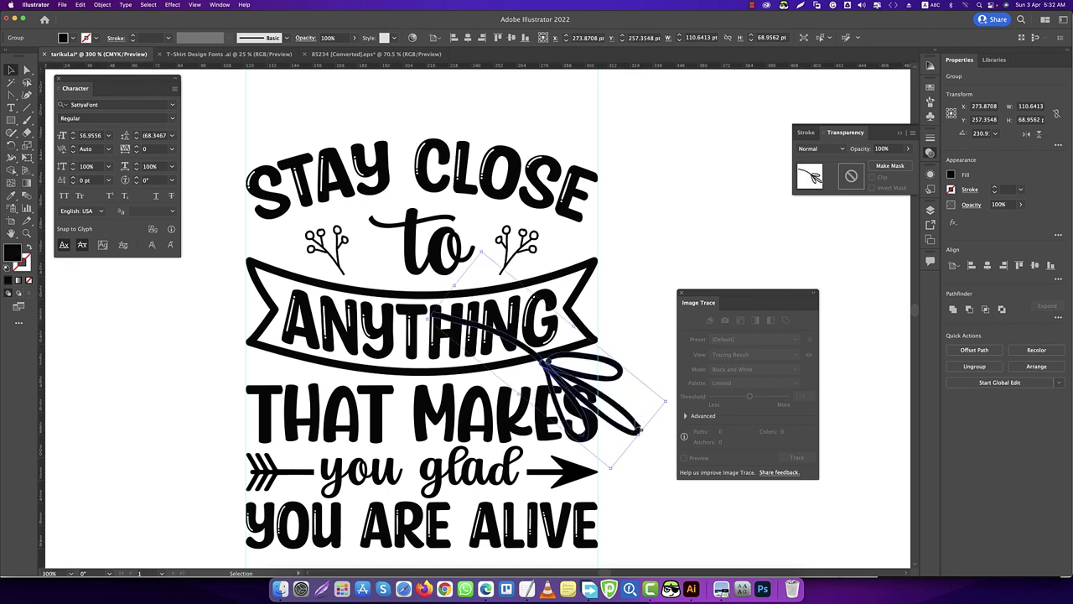
right_click(634, 408)
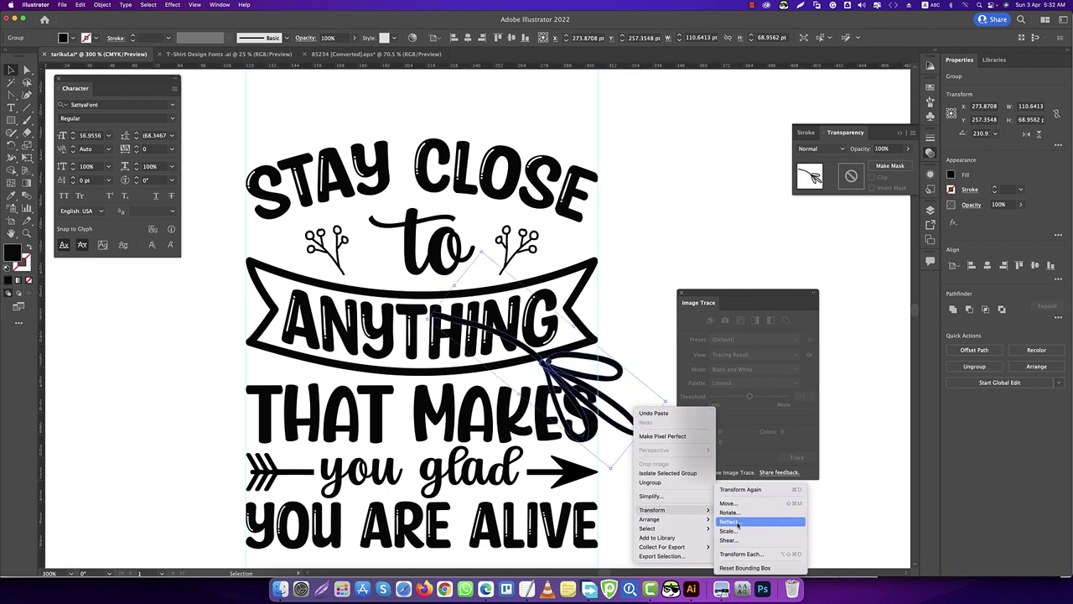
left_click(730, 521)
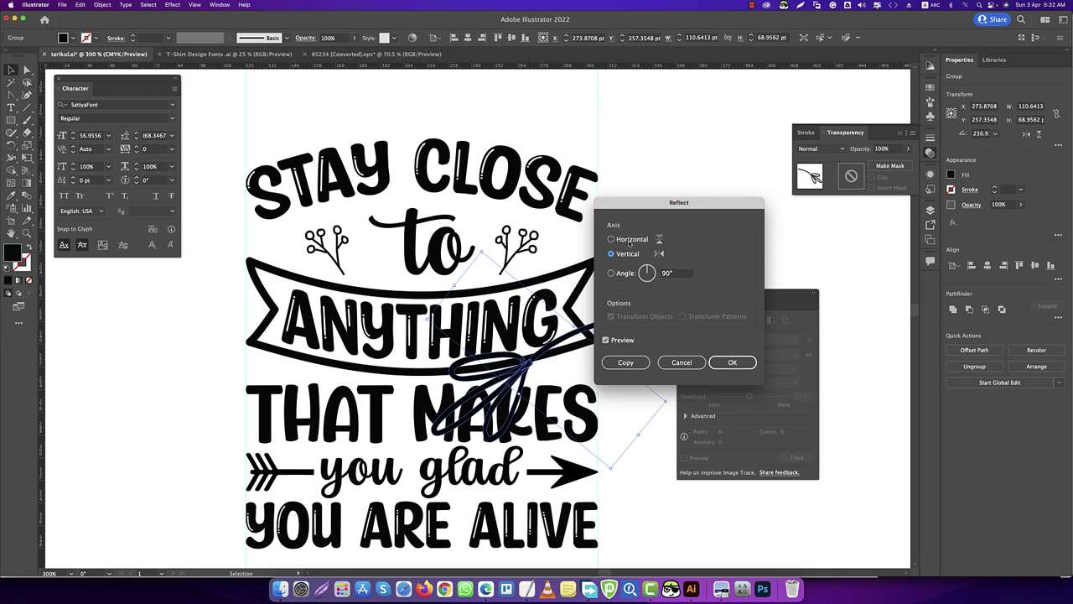
left_click(630, 240)
left_click(731, 363)
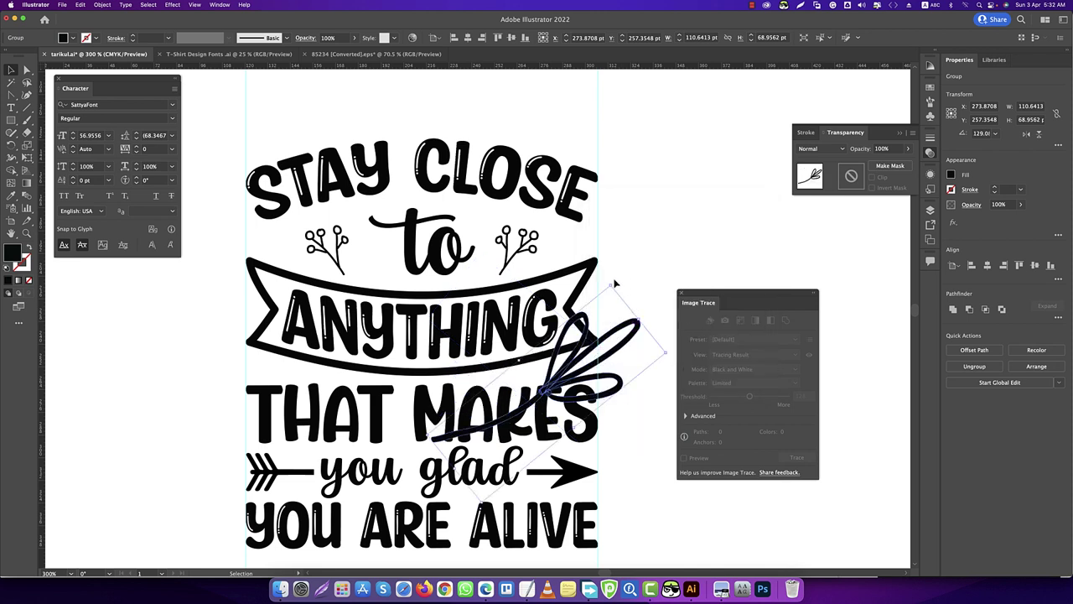
- Rotate the leaf flatter and shrink it to about 34.78 × 13.02 pt above MAKES
mouse_move(611, 283)
left_mouse_down()
mouse_move(612, 348)
mouse_move(579, 377)
mouse_move(621, 342)
left_mouse_up()
scroll(590, 368, "up", 4)
scroll(589, 371, "up", 1)
scroll(591, 369, "up", 1)
scroll(545, 367, "down", 3)
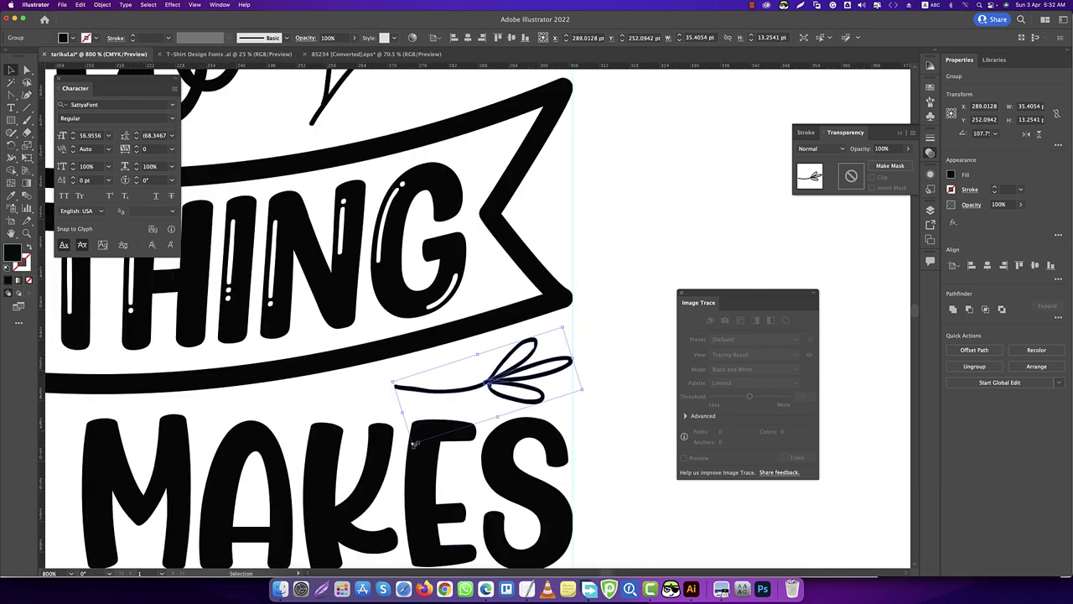
left_click_drag(419, 438, 422, 442)
scroll(641, 337, "down", 2)
- Reflect the leaf sprig left to right
scroll(640, 336, "down", 2)
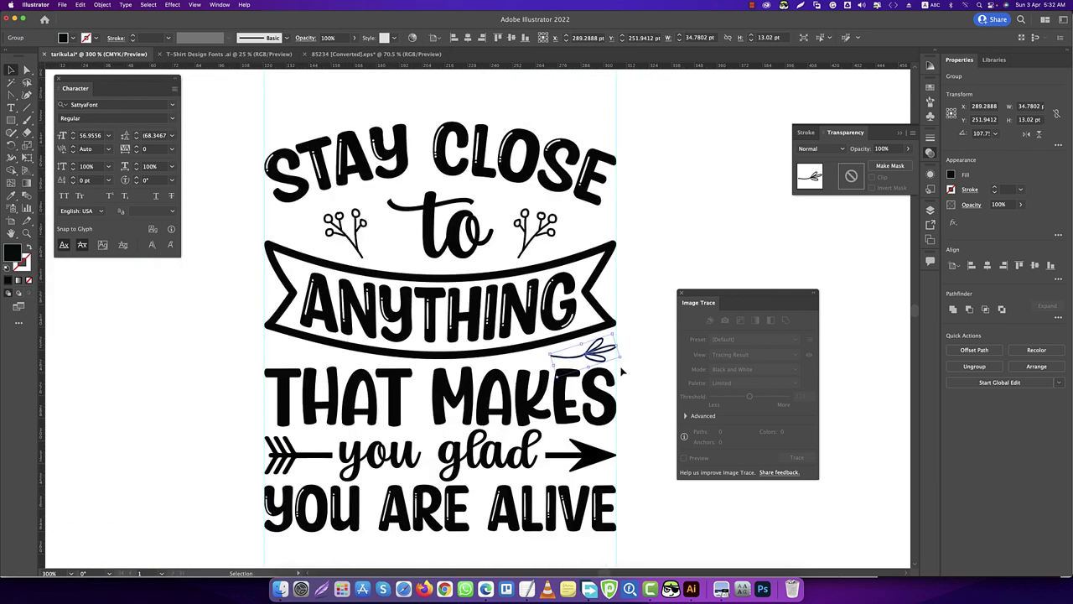
left_click(641, 336)
right_click(606, 353)
mouse_move(641, 454)
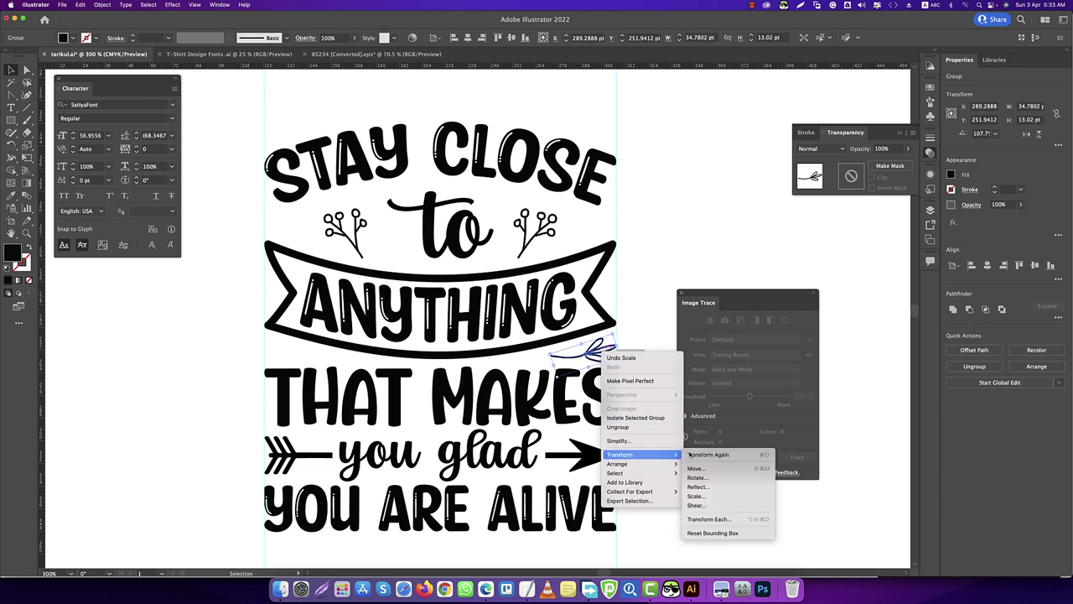
left_click(702, 486)
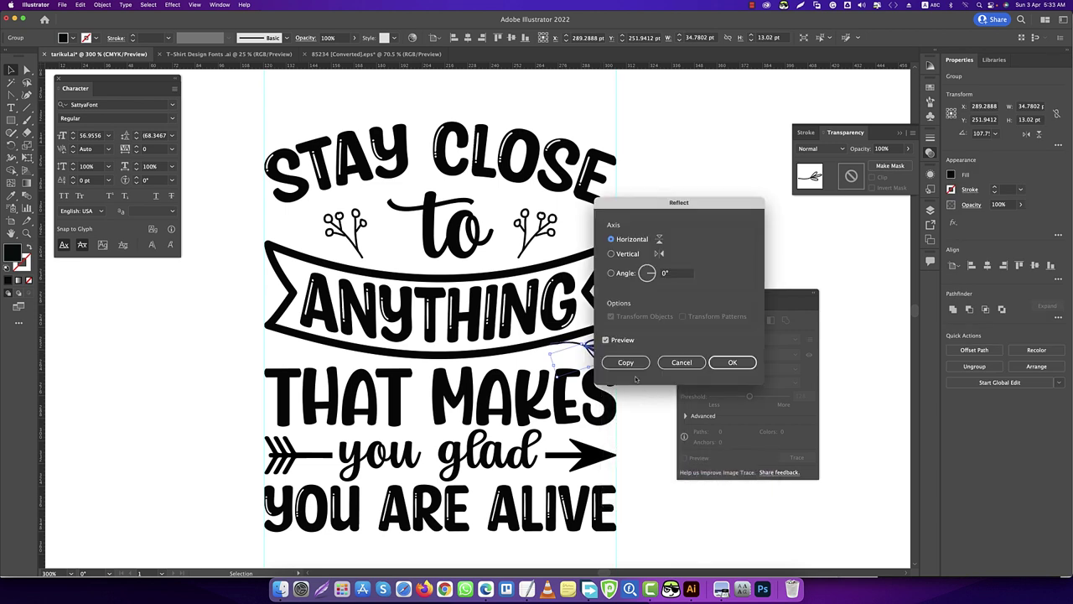
left_click(611, 253)
left_click(732, 362)
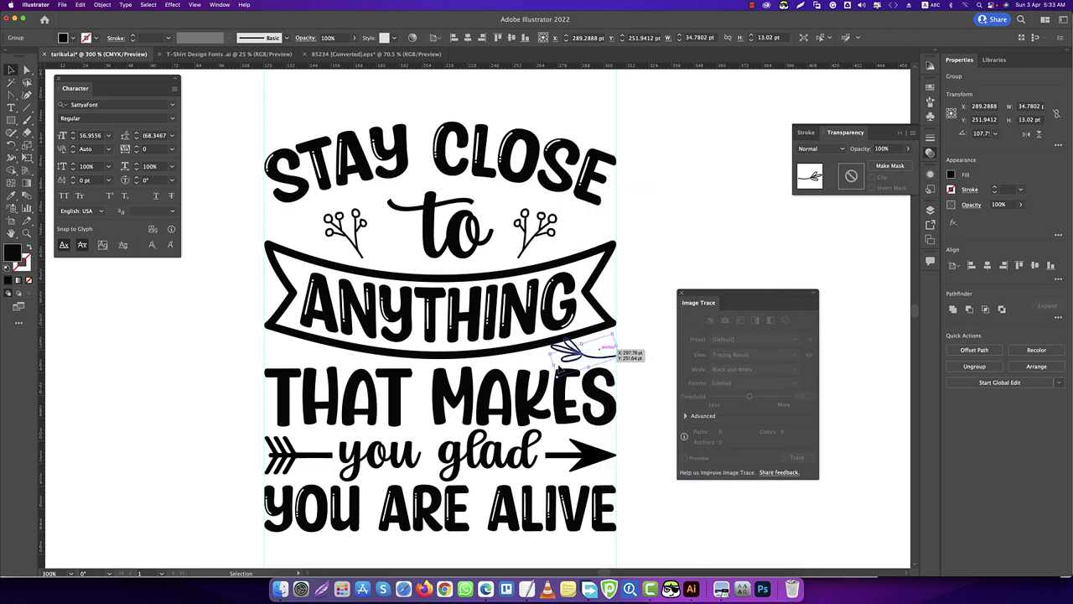
- Place a copy of the mirrored leaf on the left, above THAT
left_click_drag(390, 359, 283, 359)
scroll(201, 315, "up", 6)
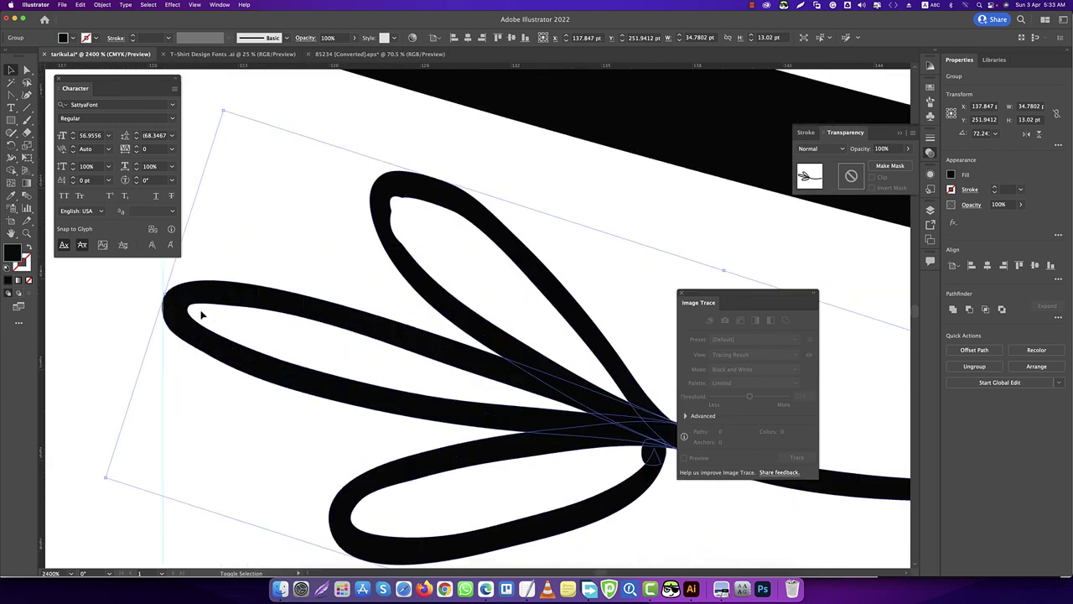
left_click(179, 312, "shift")
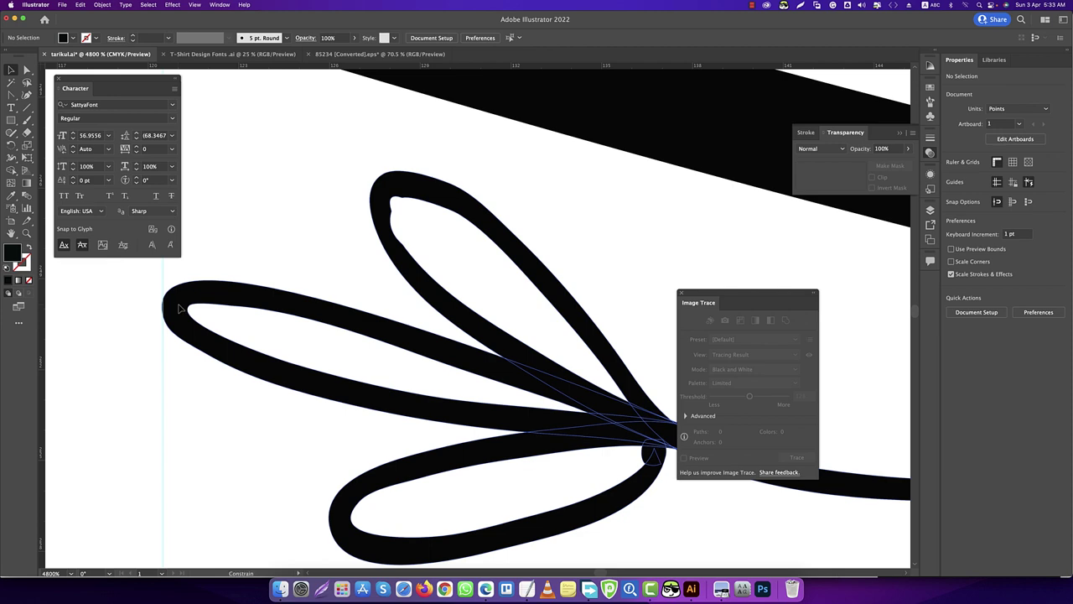
scroll(181, 310, "down", 6)
left_click(192, 314, "shift")
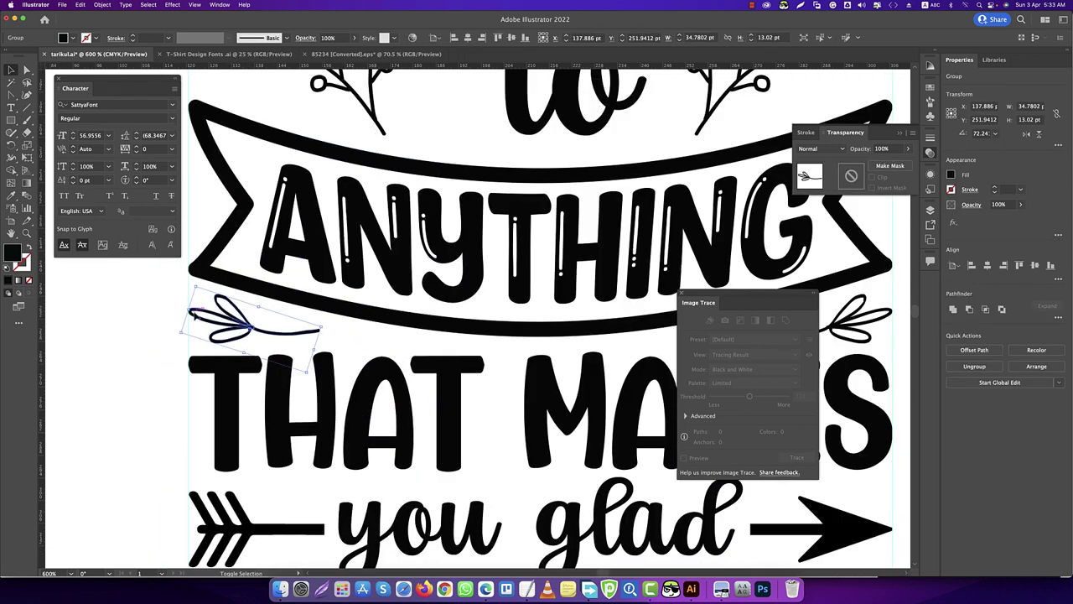
scroll(193, 314, "down", 2)
left_click(609, 373)
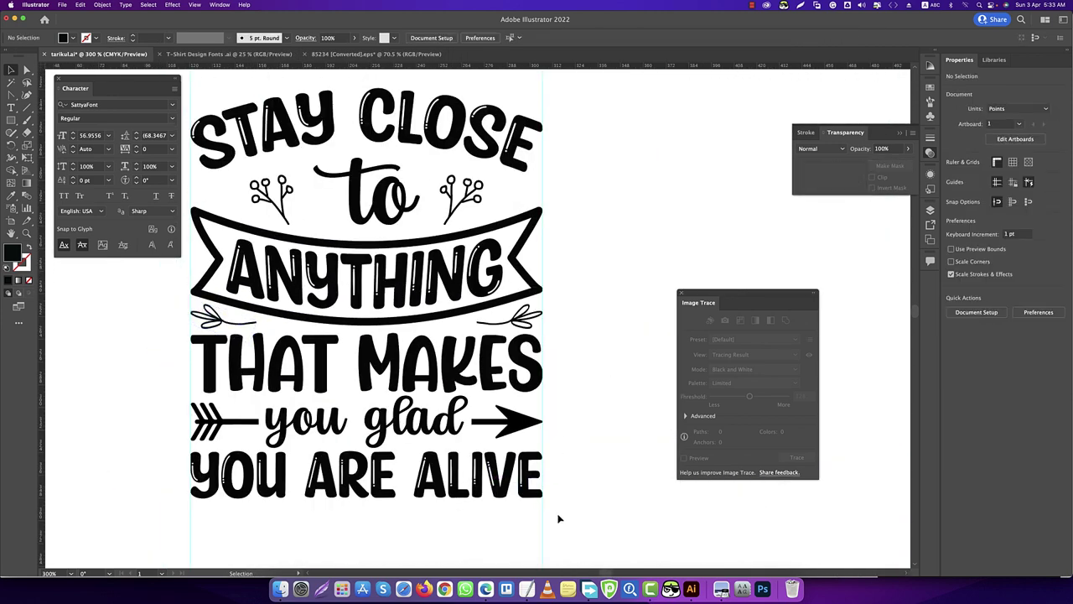
- Delete the cyan vertical guides
scroll(605, 394, "down", 2)
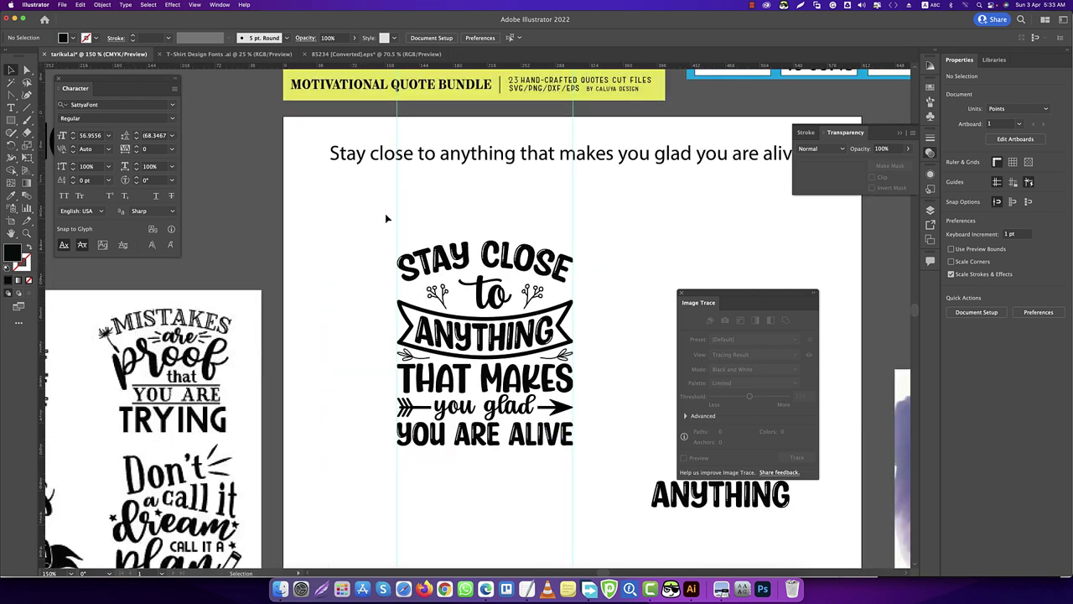
left_click_drag(568, 205, 587, 213)
key("Delete")
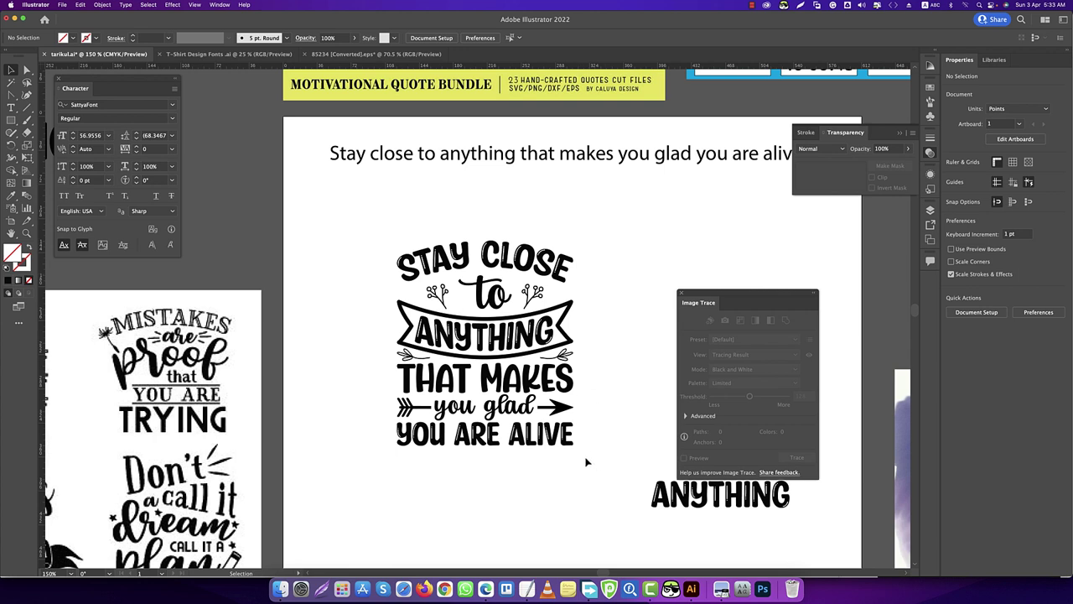
- Nudge the quote design up and group all its pieces (about 186.24 × 215.87 pt)
left_click_drag(587, 461, 423, 290)
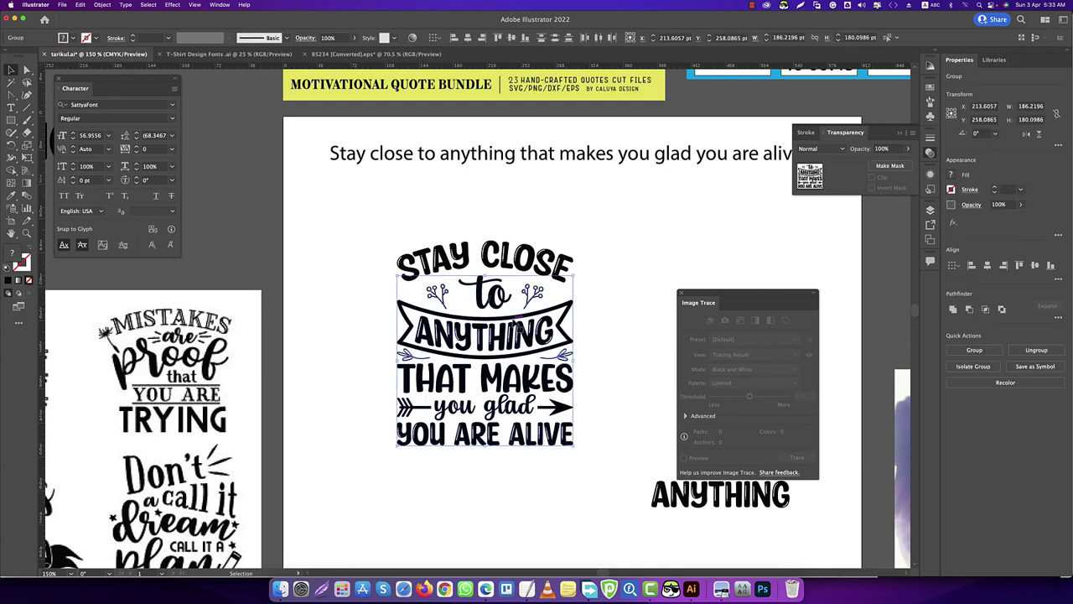
key("Up")
key("Up")
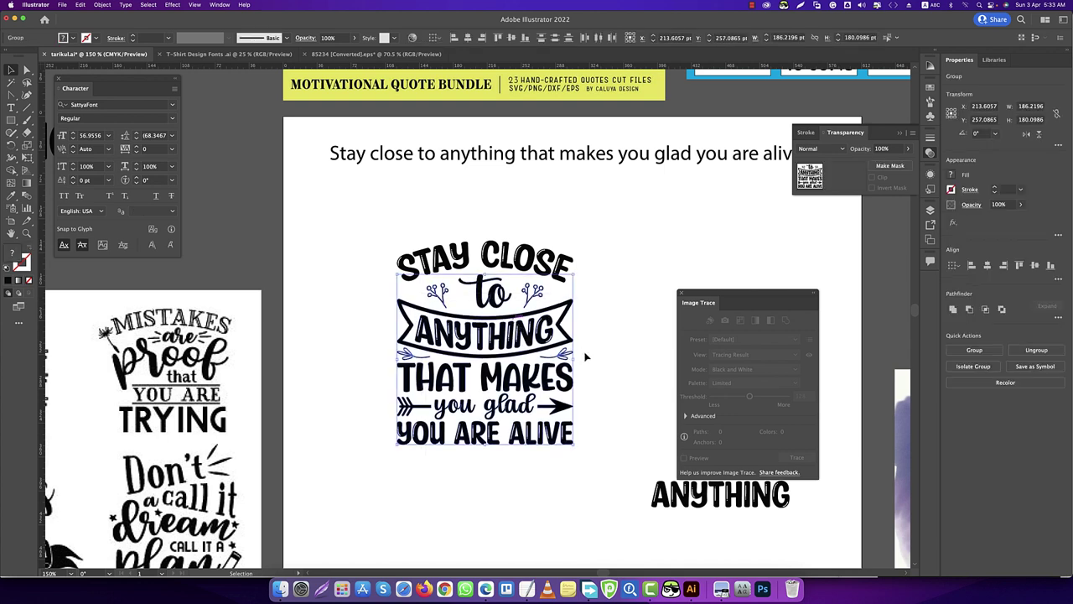
left_click(583, 369)
left_click_drag(375, 235, 588, 467)
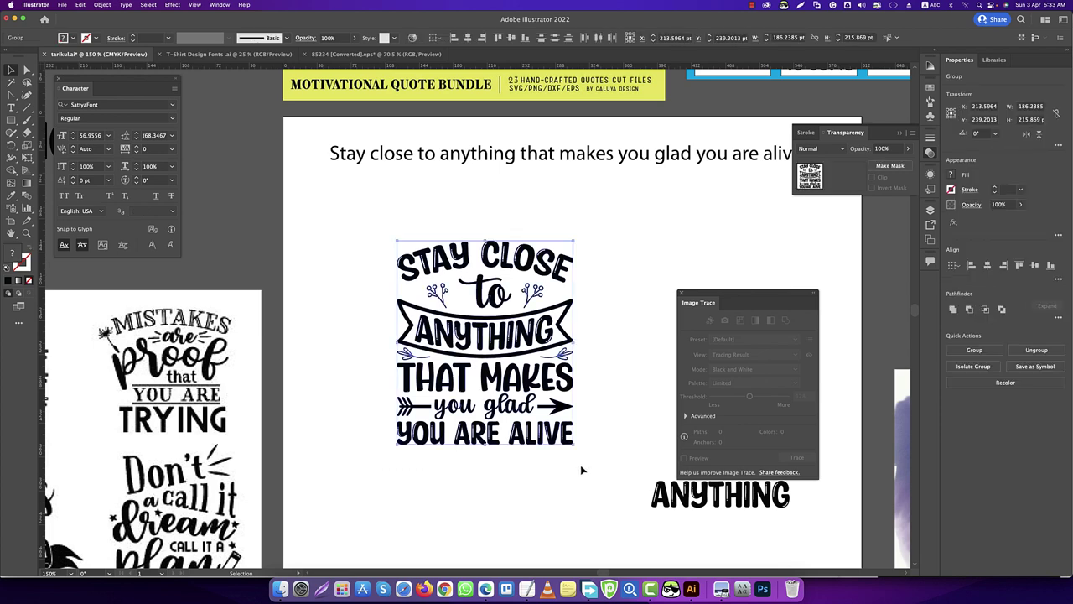
key("super+shift+g")
left_click(599, 449)
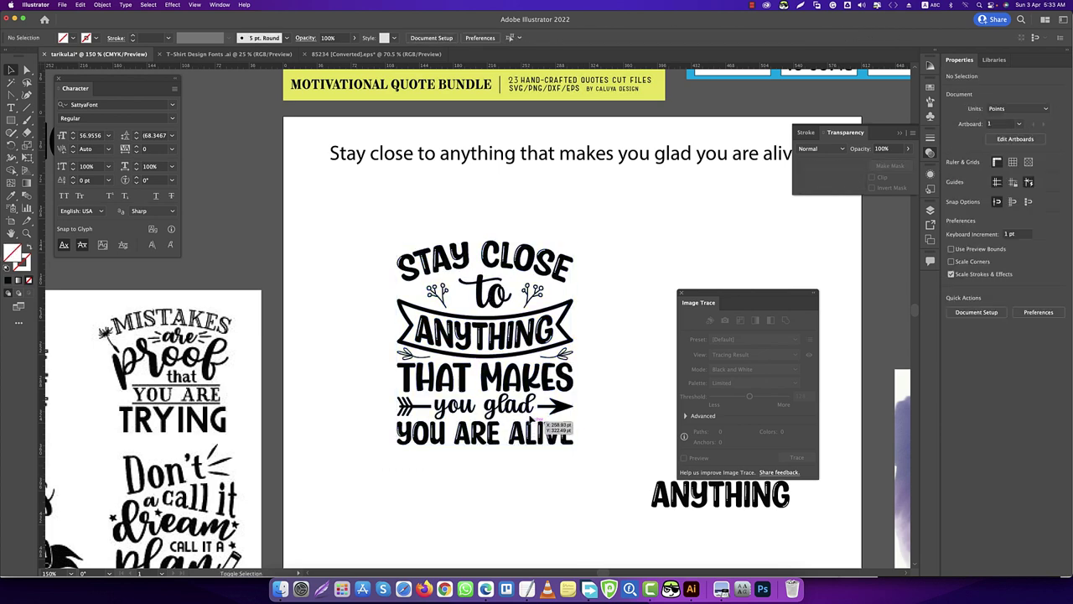
scroll(531, 419, "down", 3)
scroll(536, 423, "up", 3)
scroll(467, 427, "down", 1)
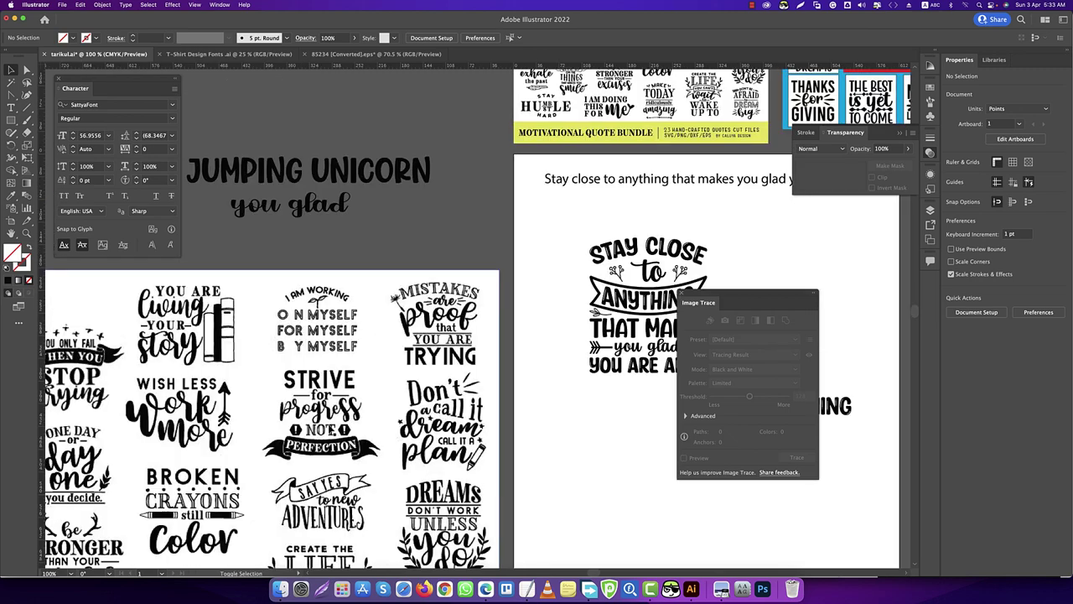
scroll(454, 353, "down", 2)
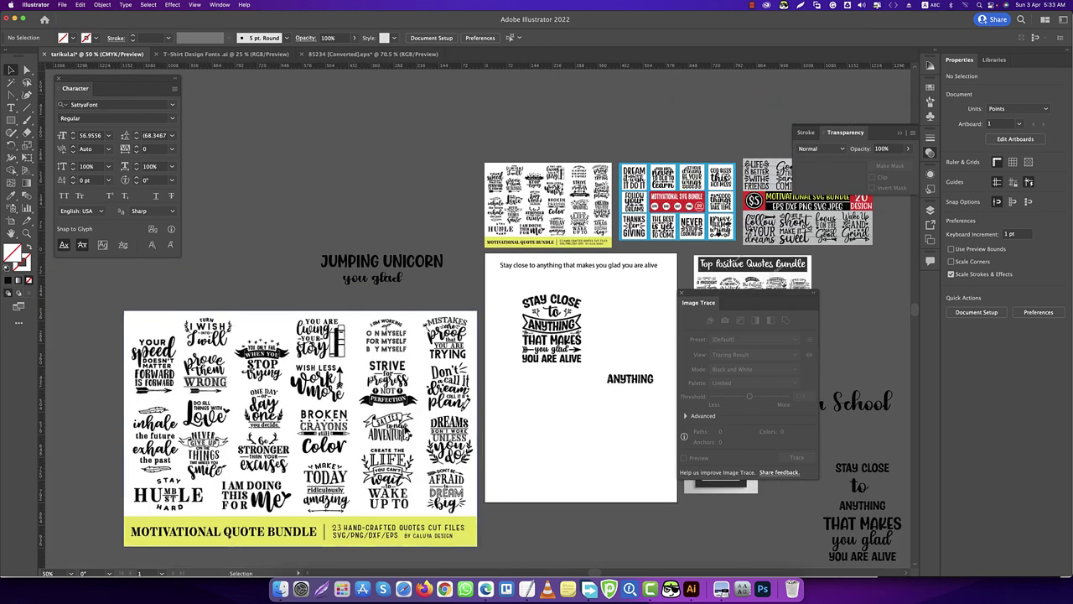
mouse_move(579, 335)
left_mouse_down()
mouse_move(430, 375)
mouse_move(399, 402)
left_mouse_up()
scroll(574, 262, "up", 3)
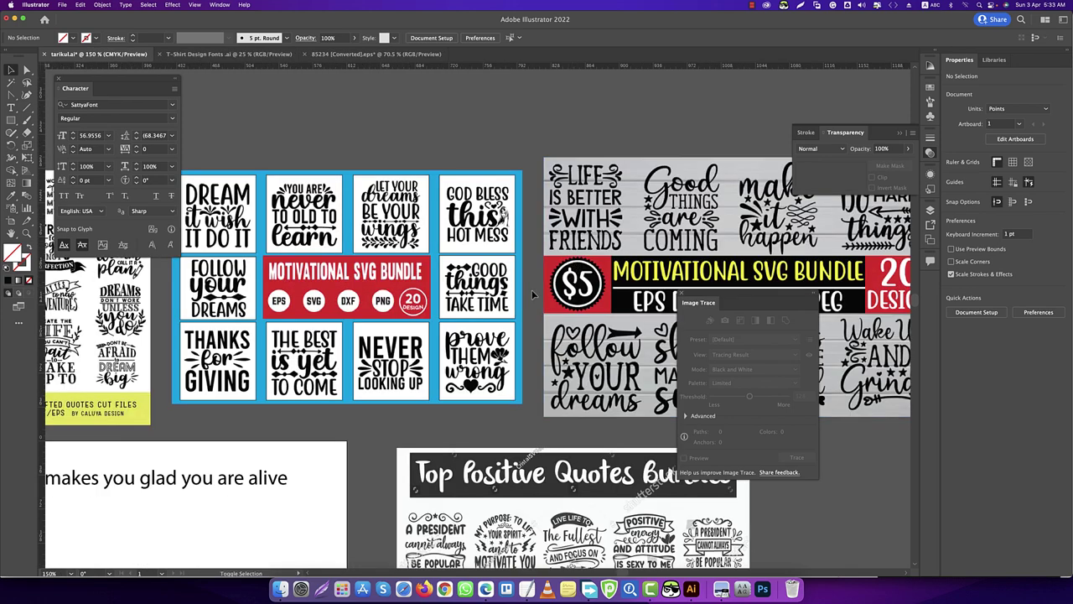
scroll(418, 370, "down", 1)
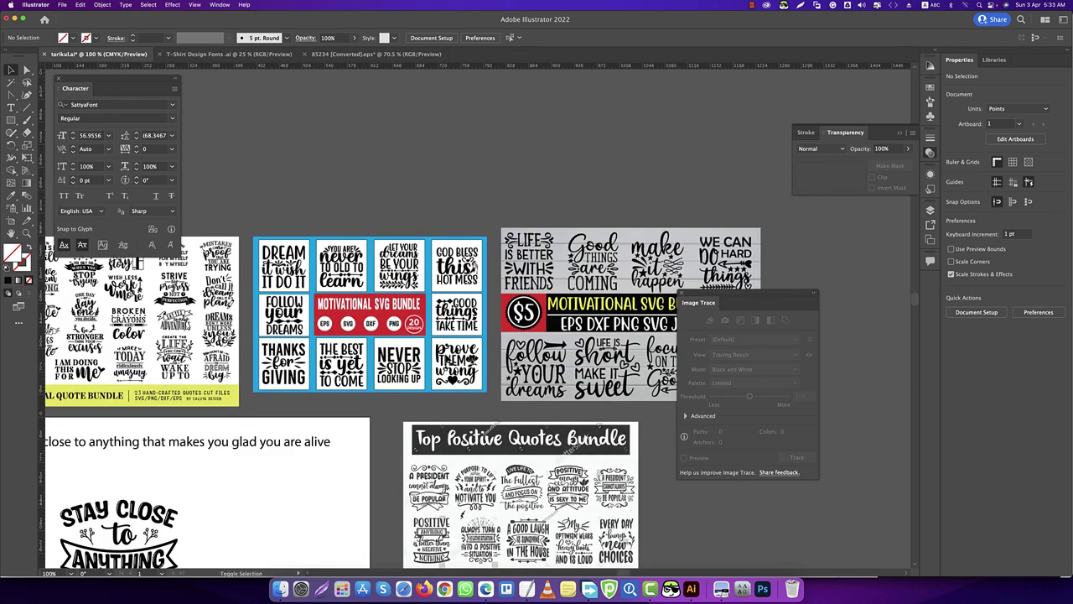
scroll(417, 371, "down", 3)
scroll(409, 423, "up", 1)
scroll(408, 423, "up", 3)
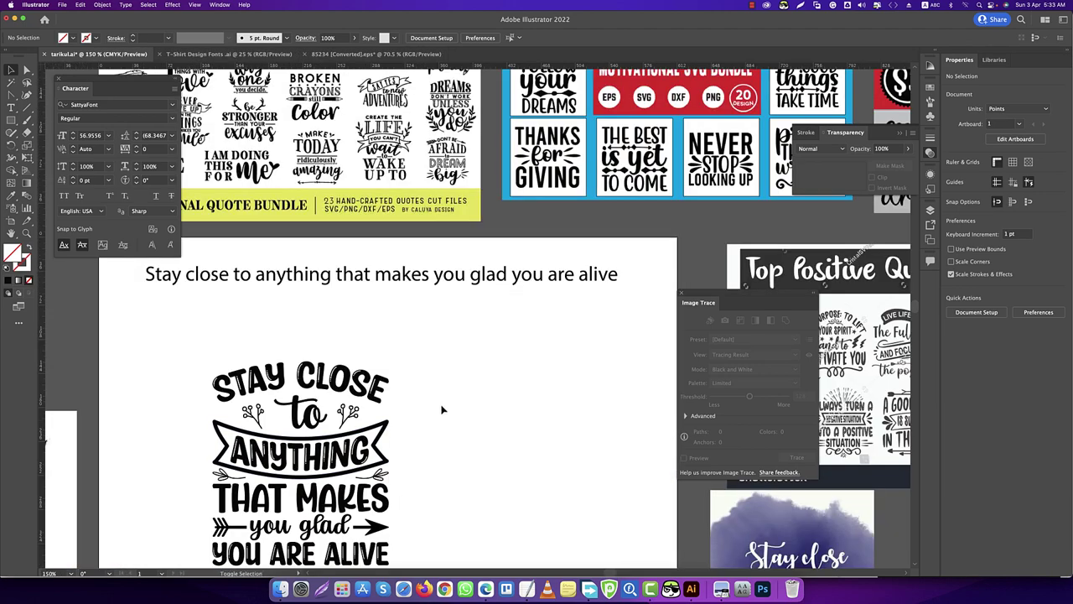
scroll(441, 408, "down", 1)
scroll(467, 376, "down", 1)
left_click_drag(314, 337, 449, 488)
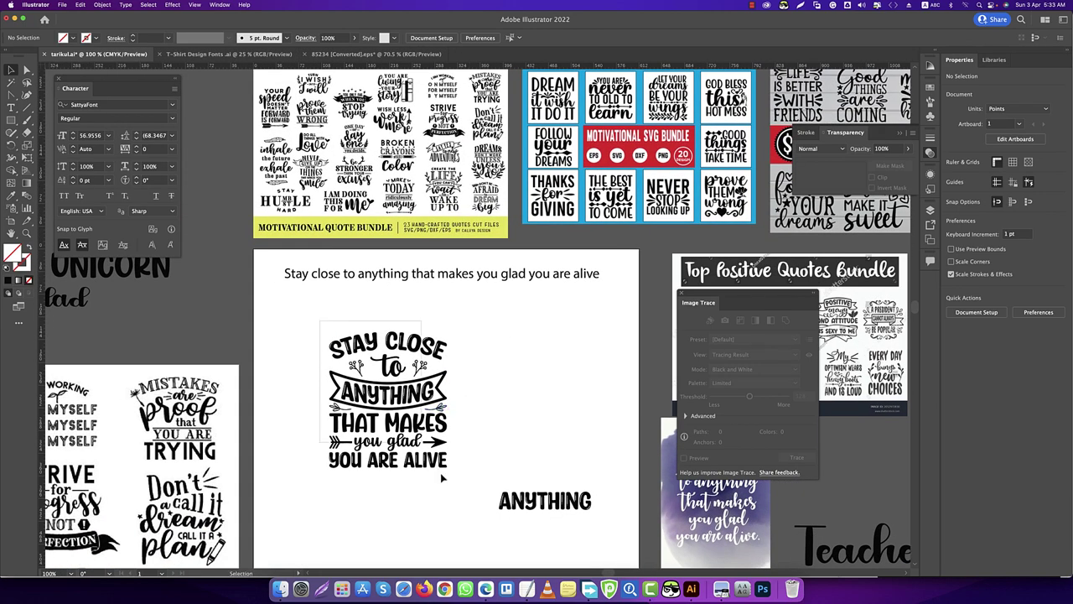